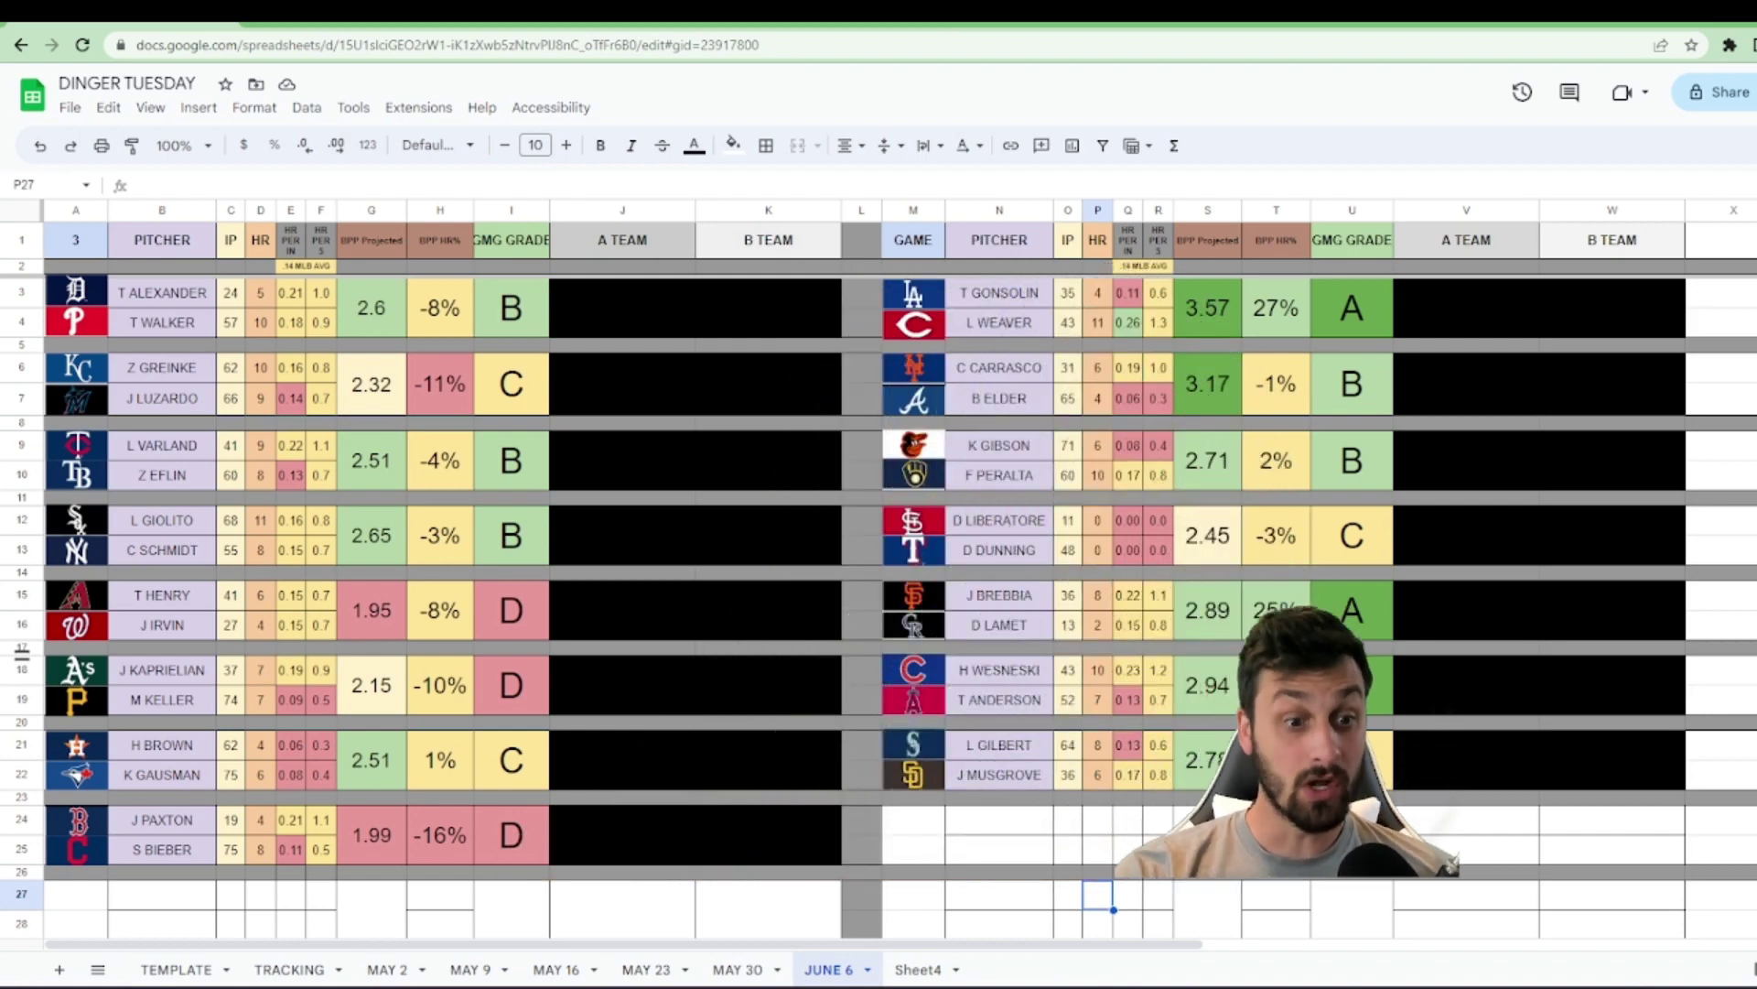
- Review the A Team picks on the MAY 30 sheet, including the green-highlighted home run pick
click(718, 978)
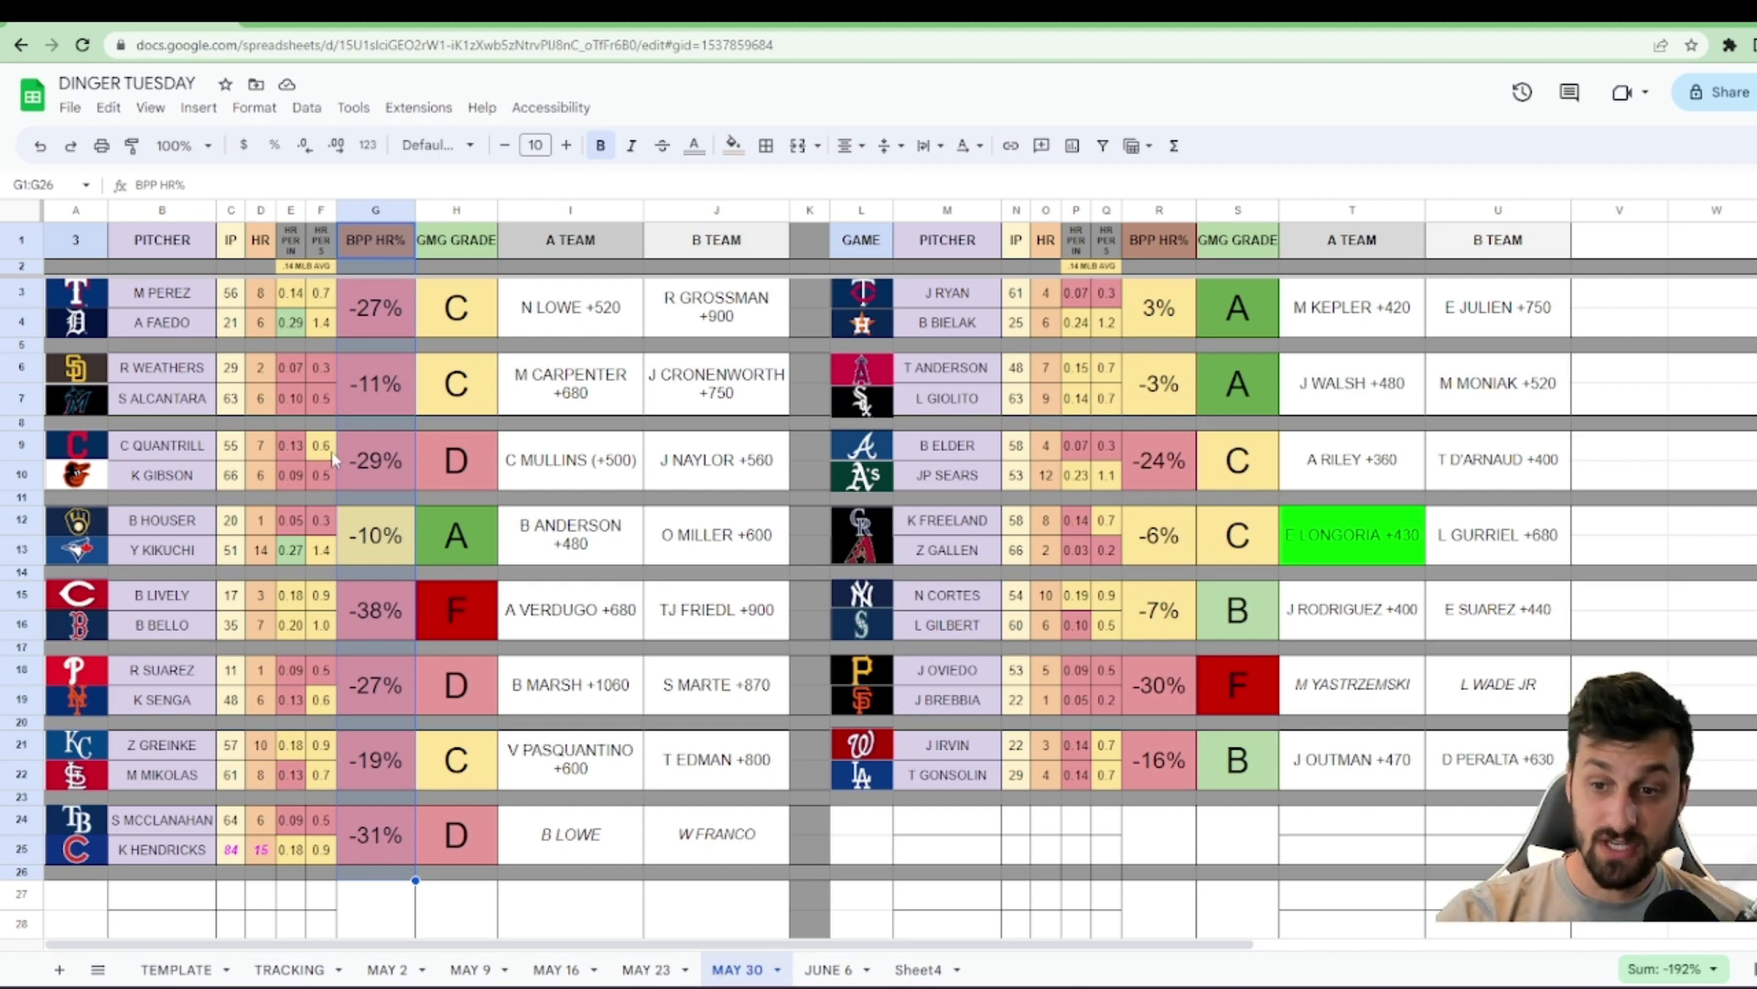
click(534, 449)
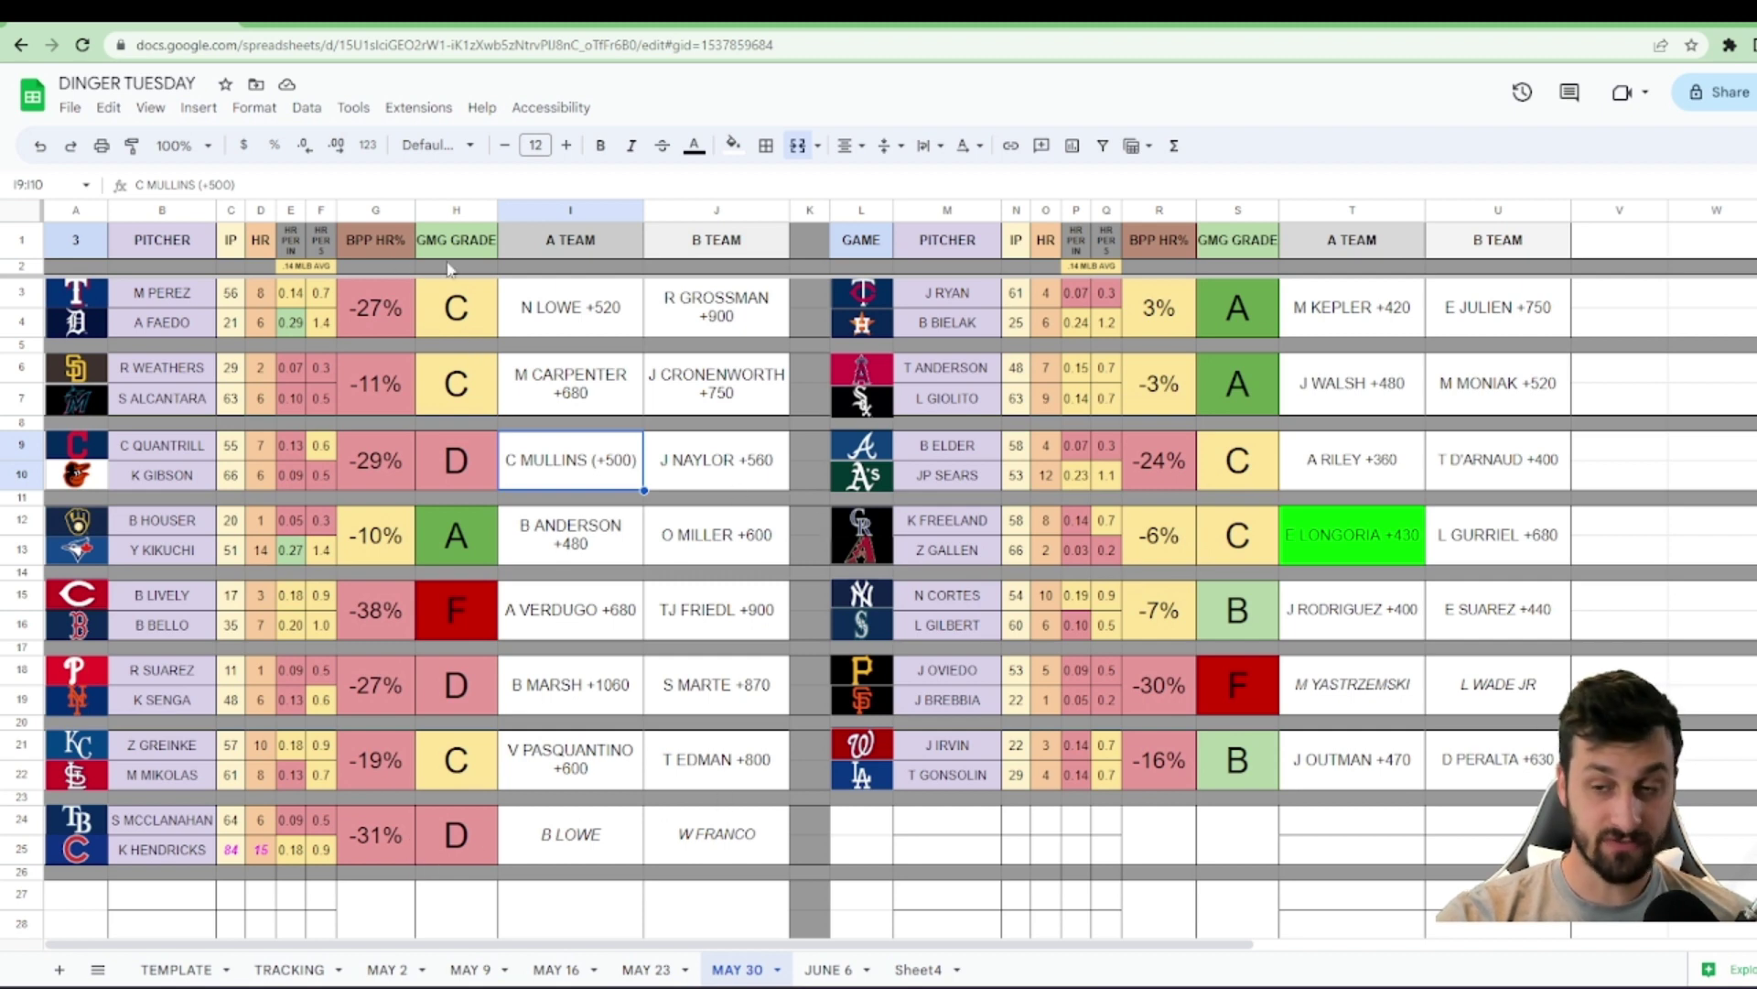
click(1401, 535)
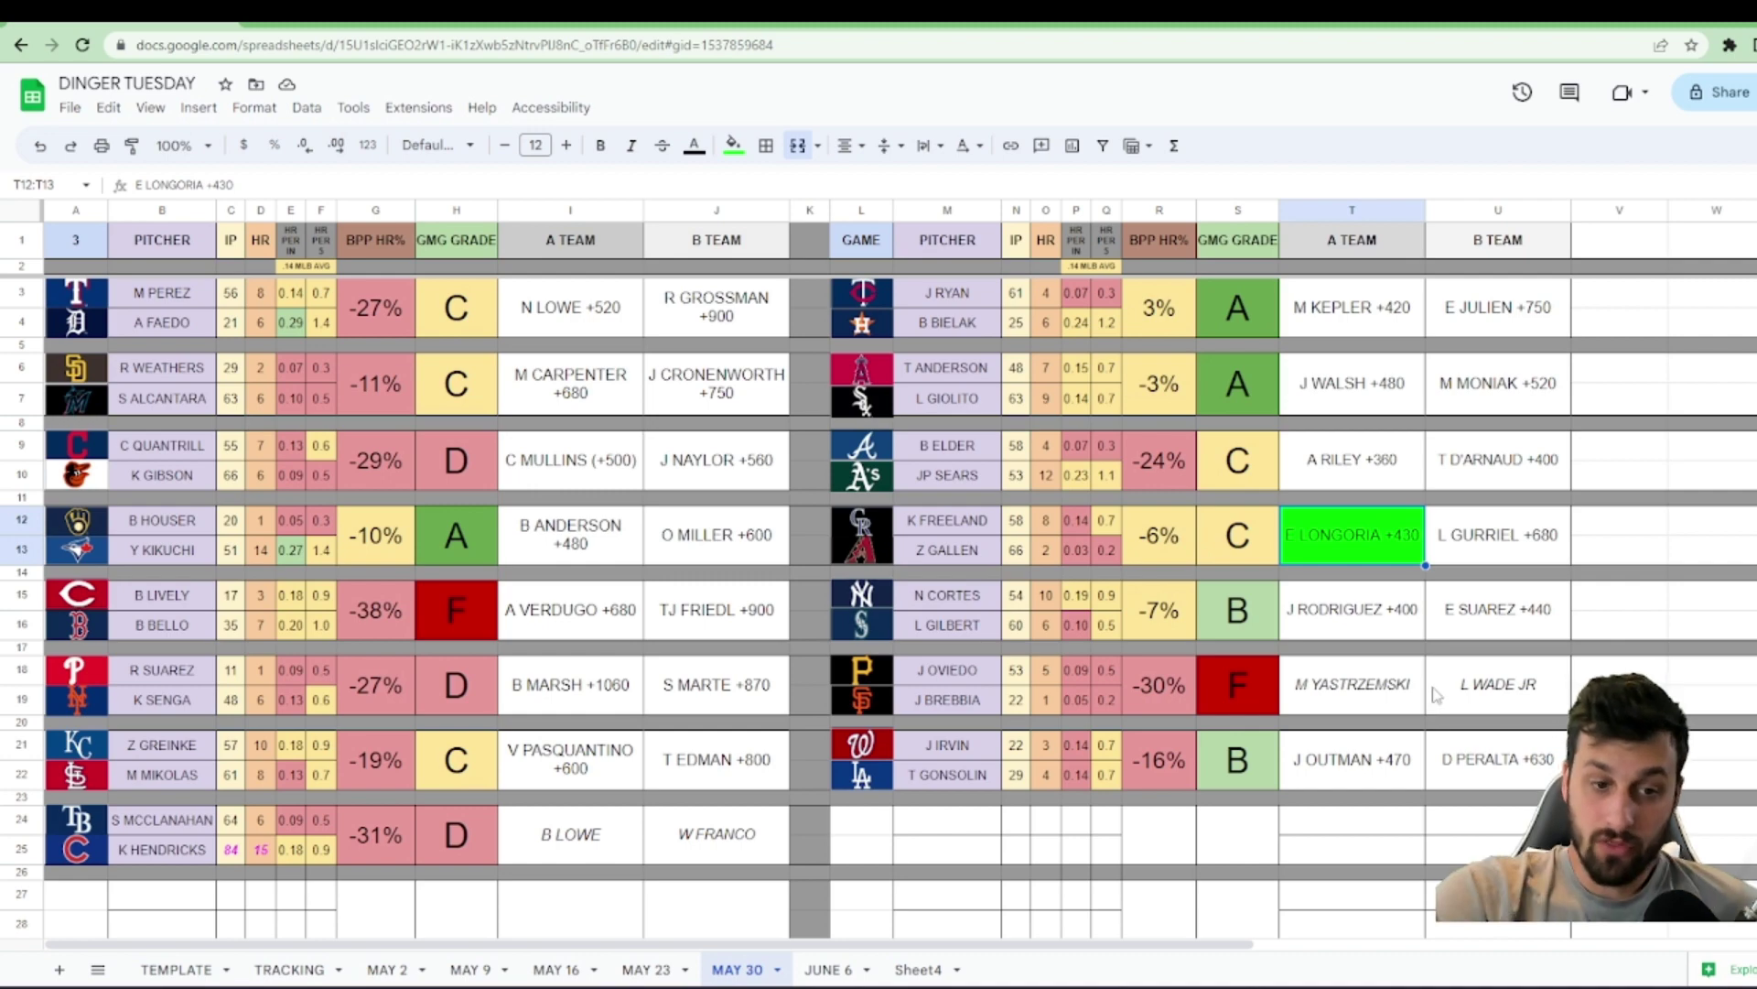
- Open the TRACKING sheet and examine the FBC 75% amounts for the A Team and B Team in the totals table
click(289, 969)
scroll(707, 762, down, 5)
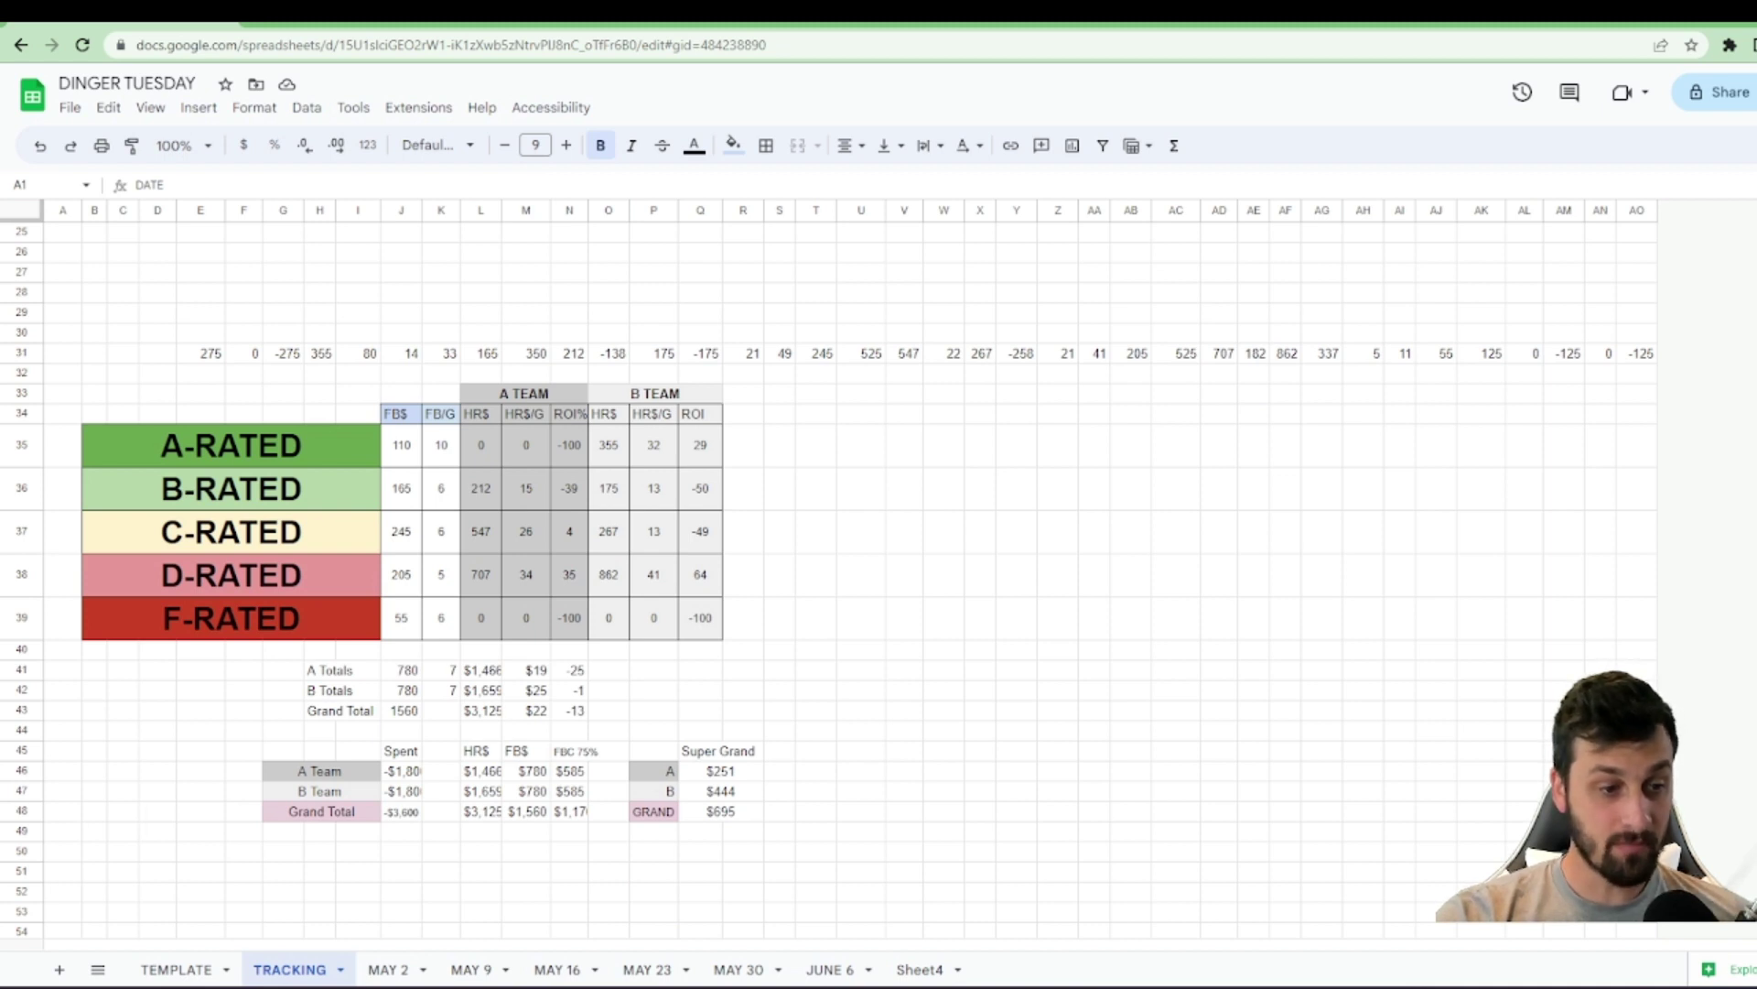
click(750, 816)
drag(567, 771, 569, 790)
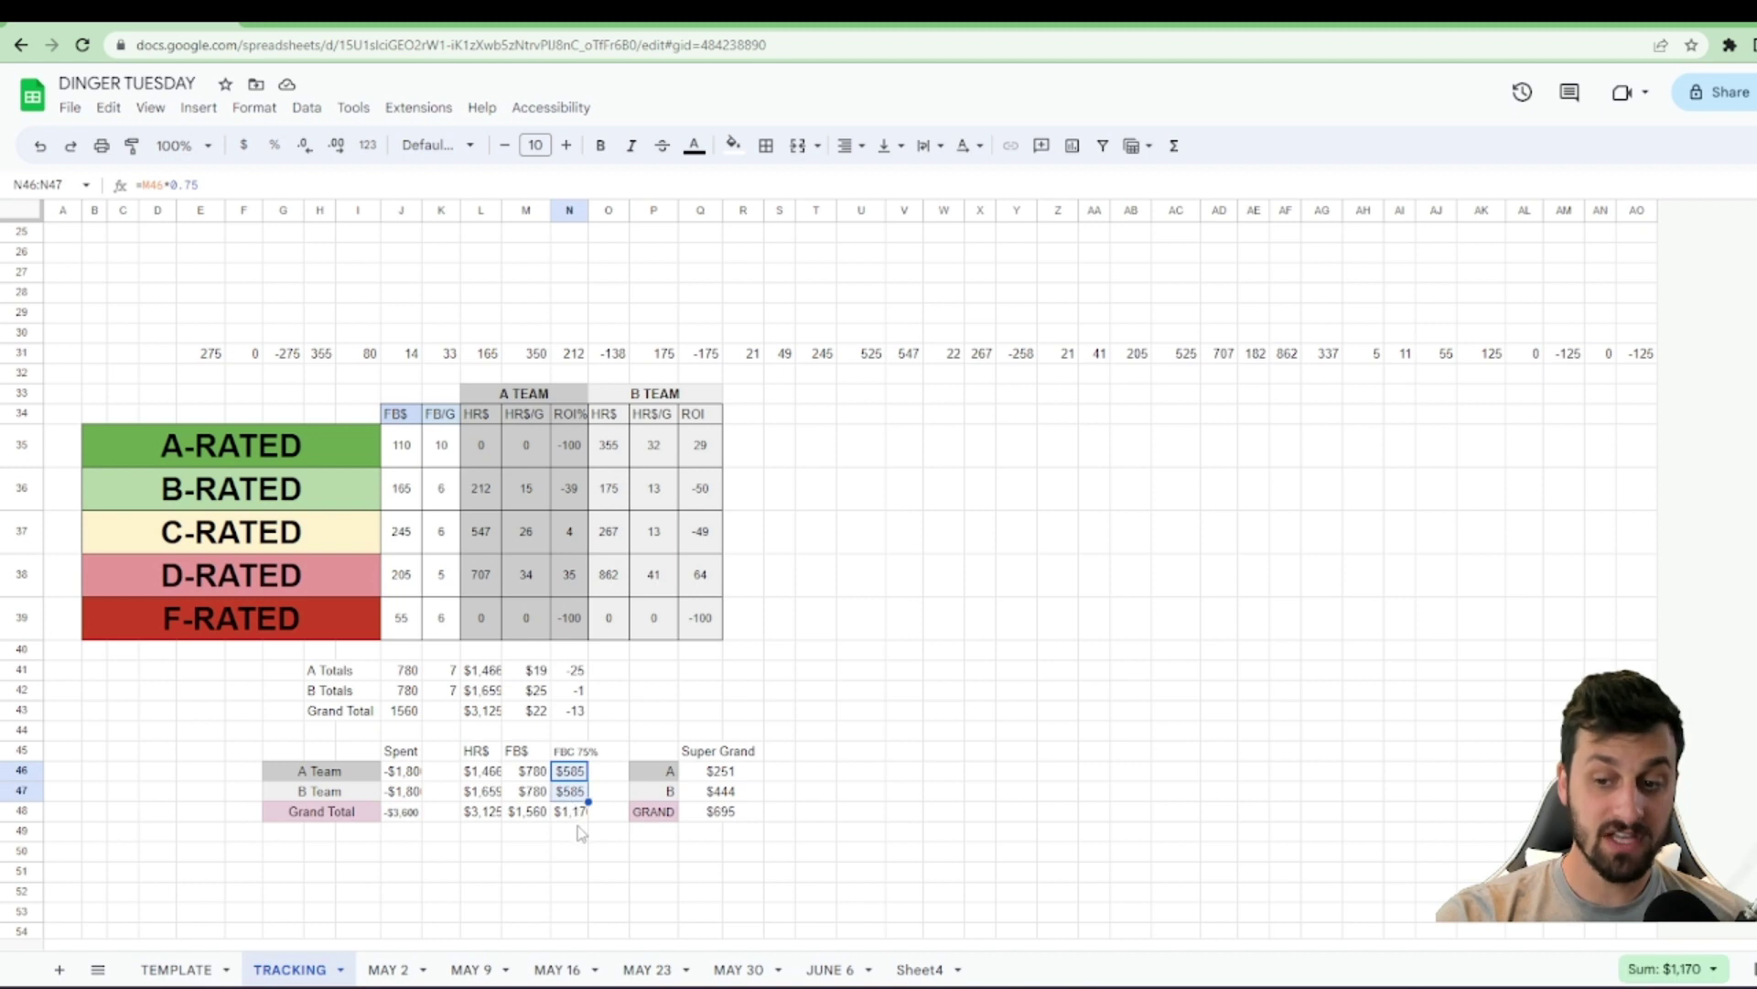
click(580, 830)
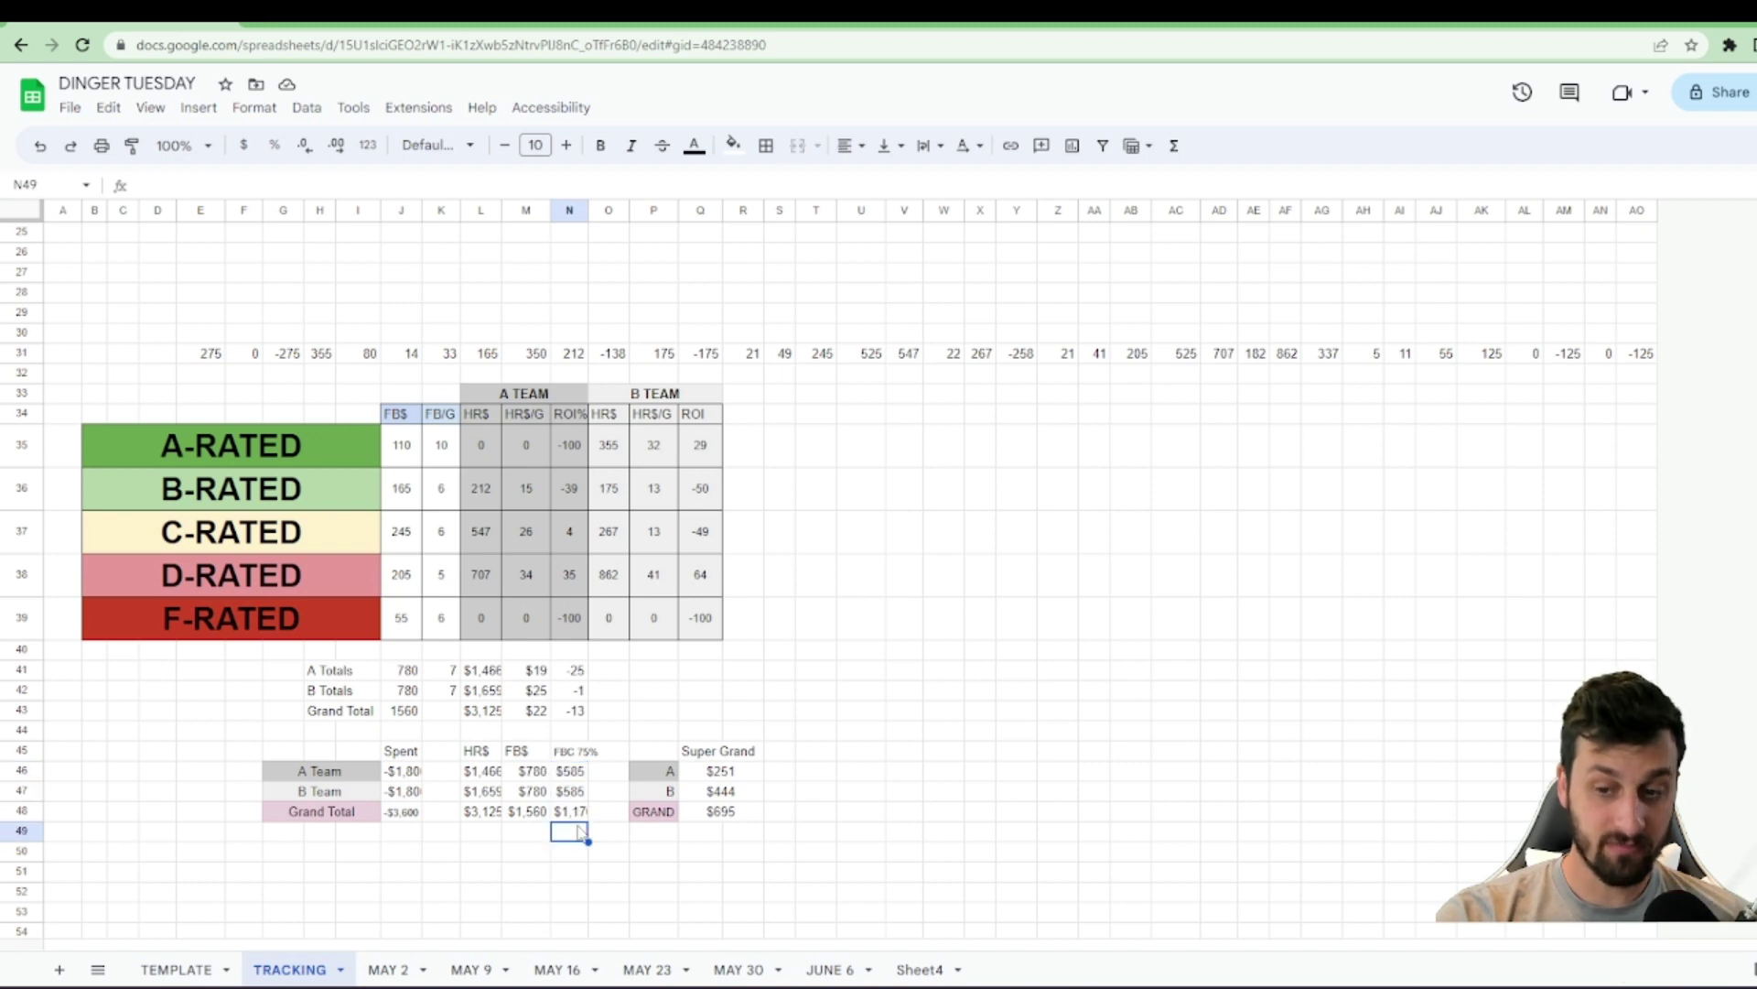
- Check the Super Grand results for A, B and GRAND in the tracking summary
click(737, 775)
click(746, 796)
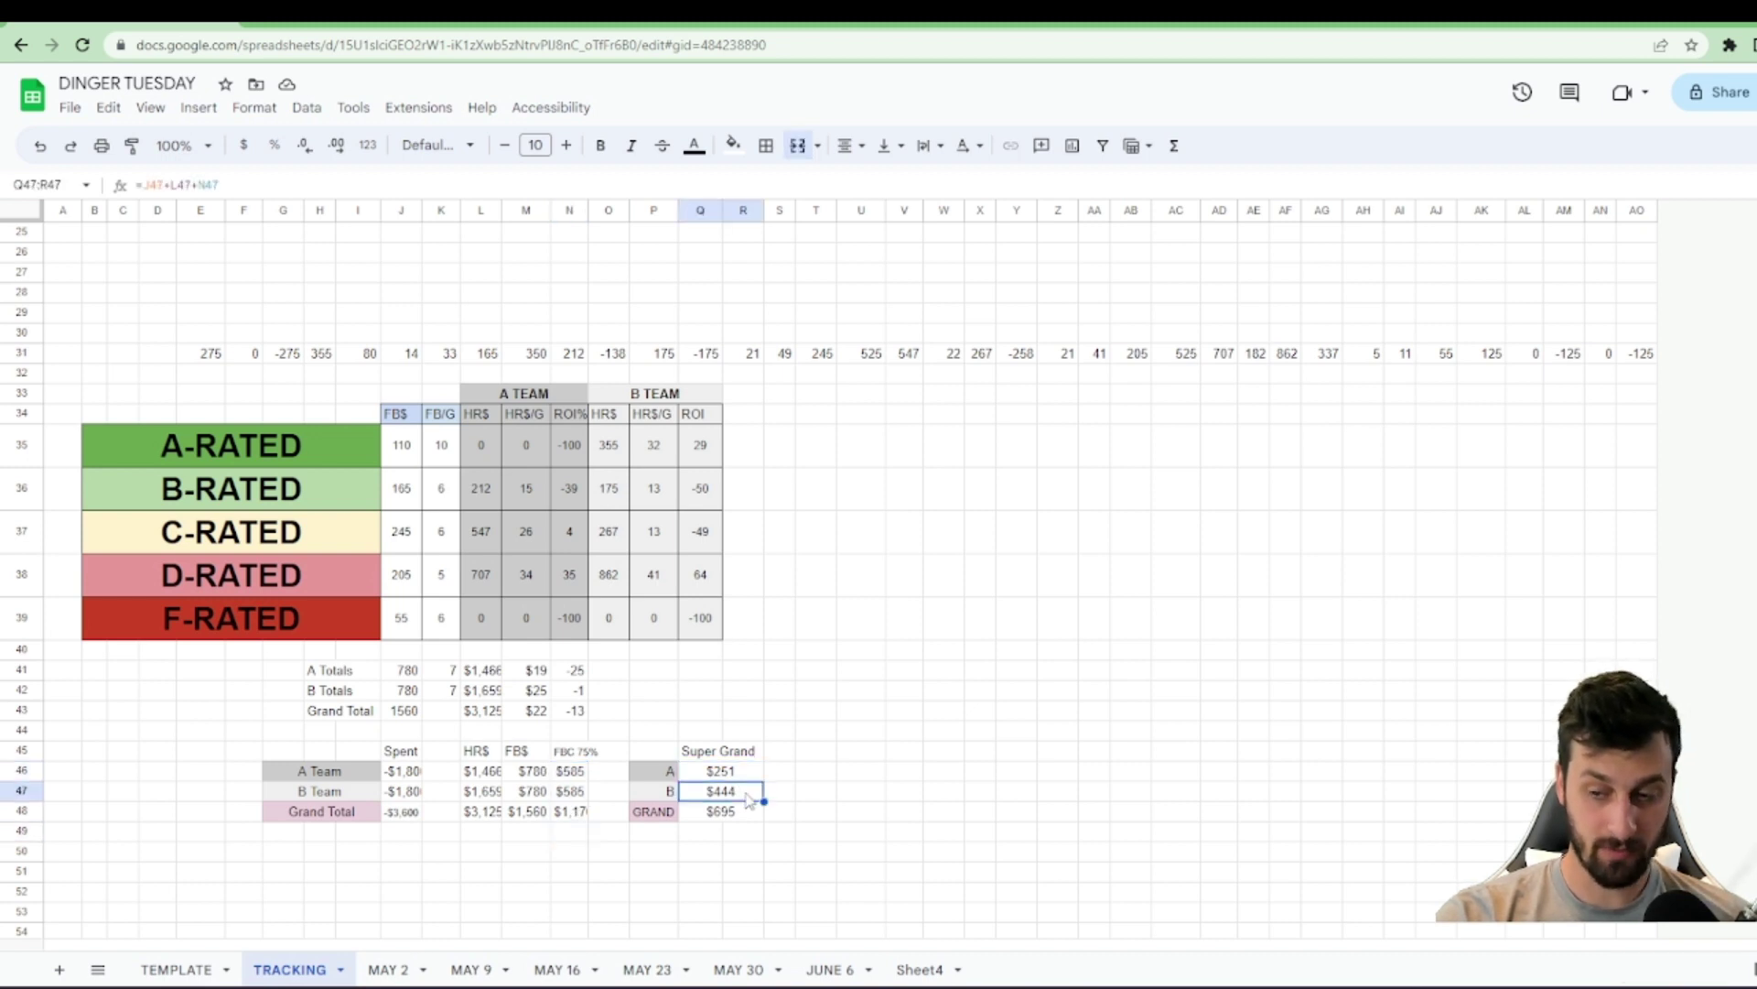
click(748, 817)
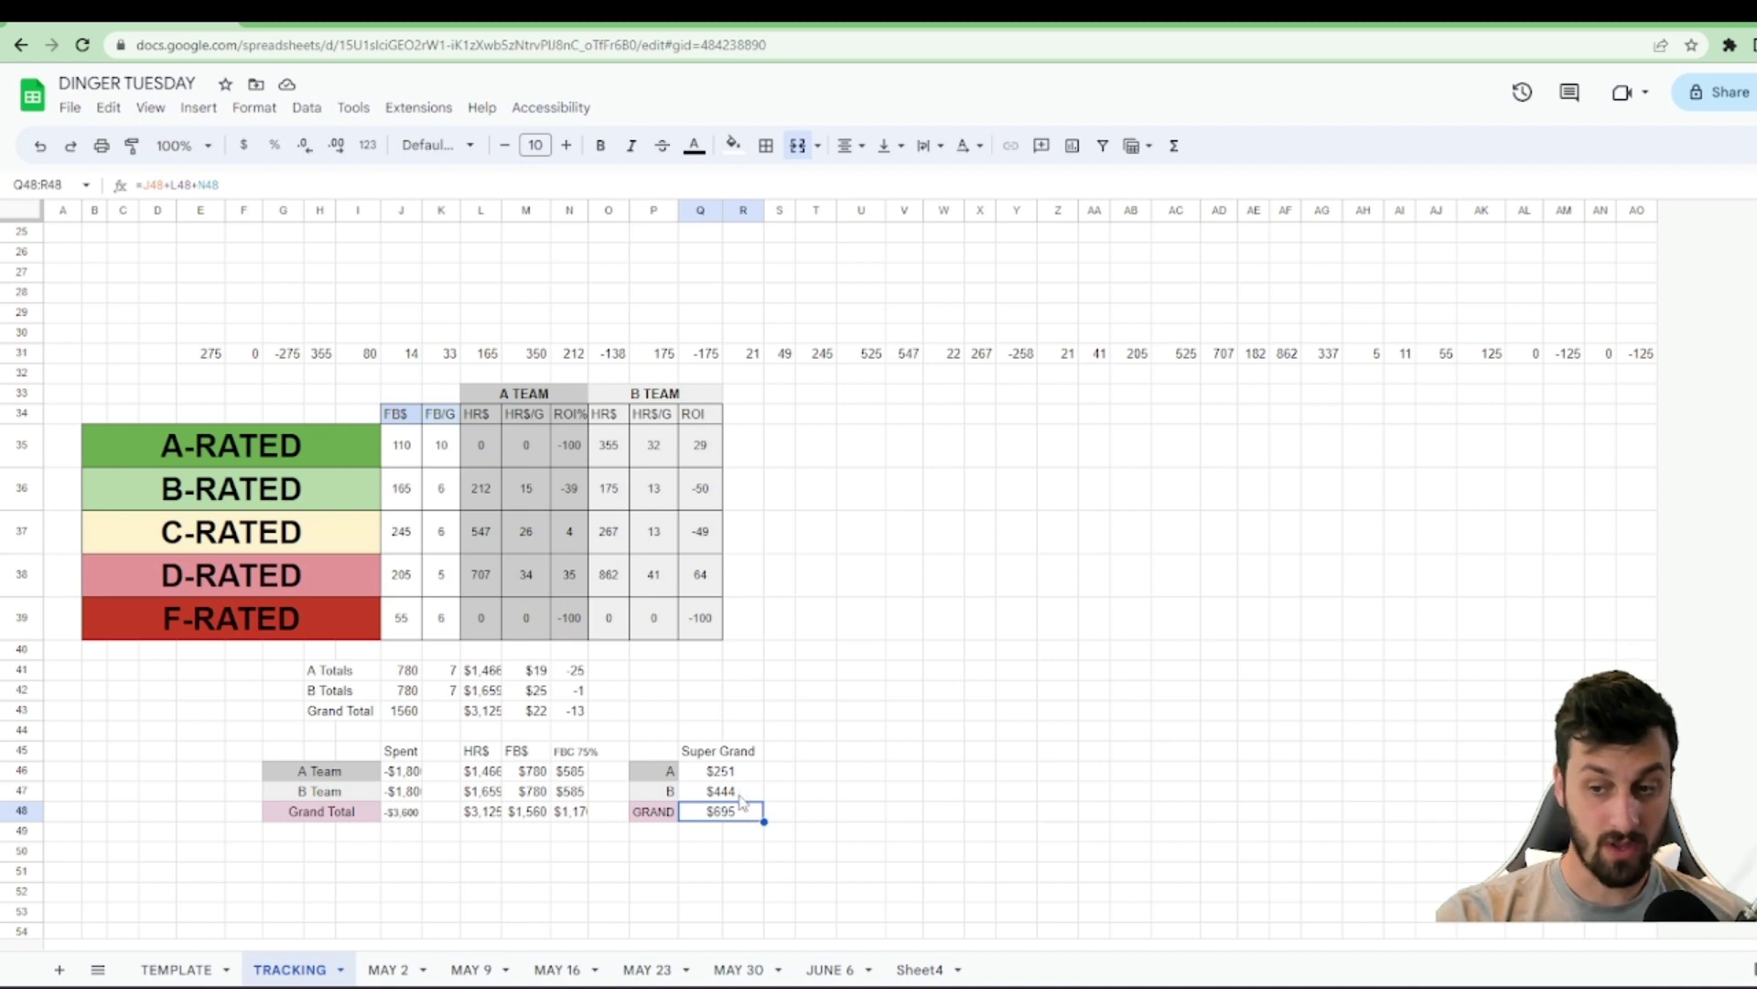
click(743, 777)
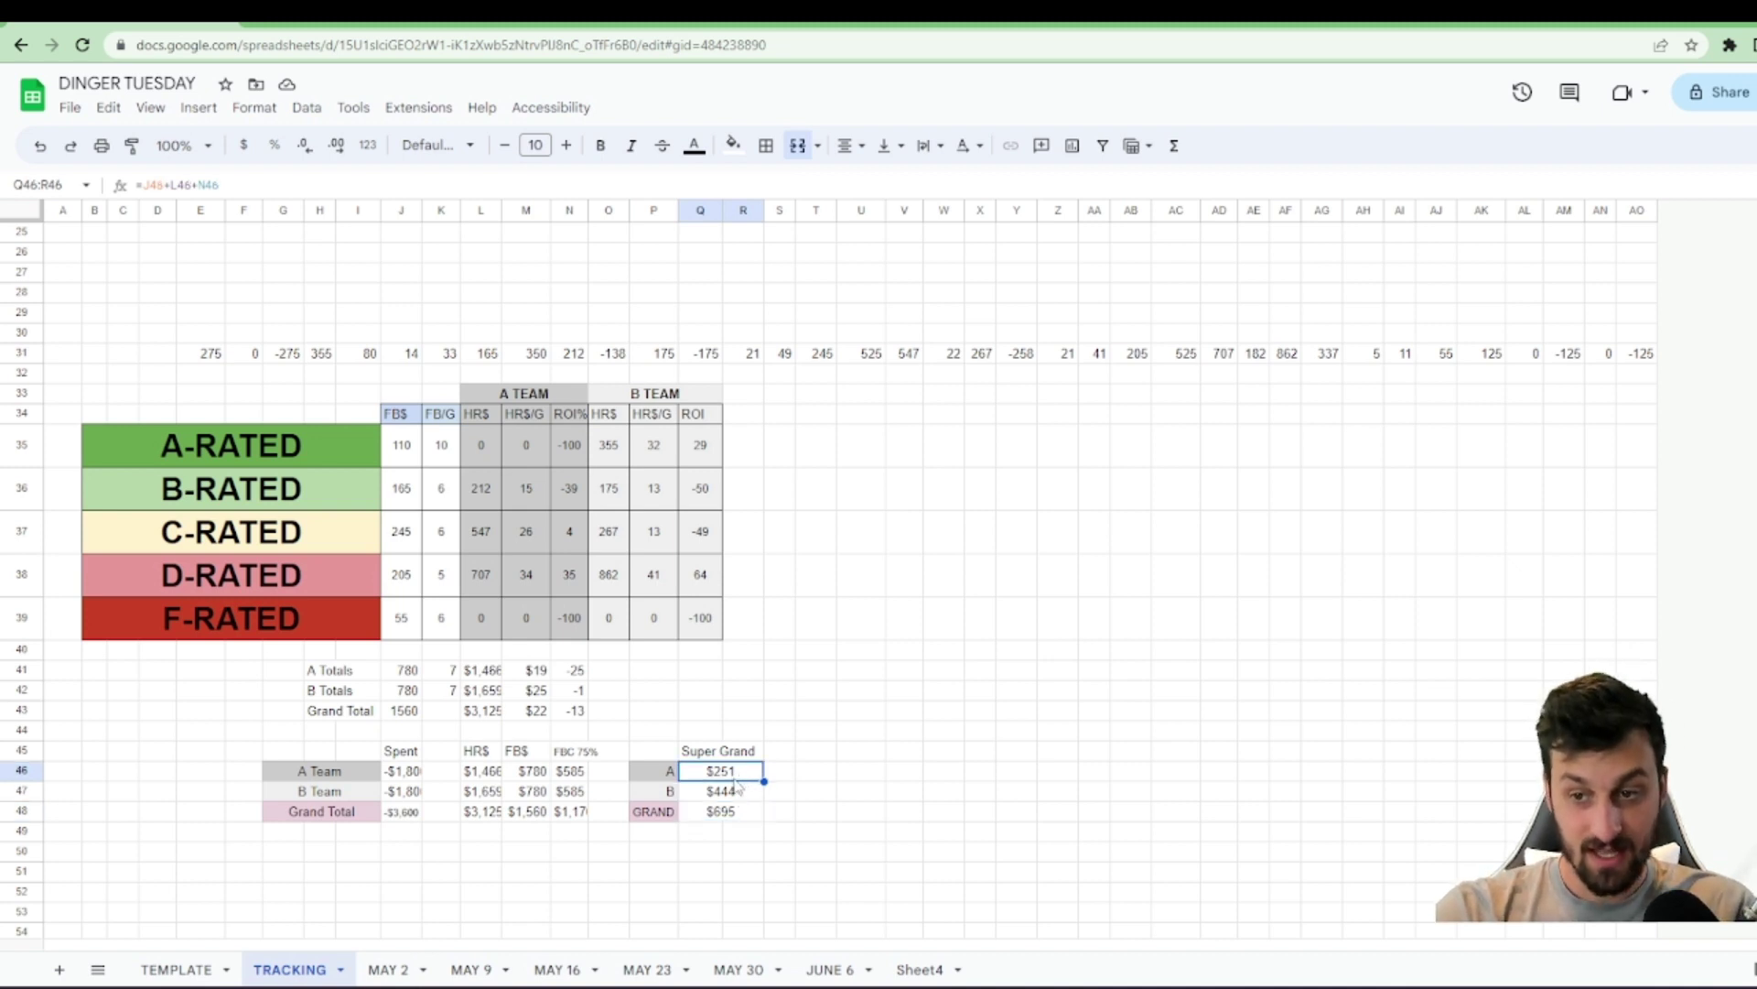
- Compare the layout of the JUNE 6 sheet with the MAY 30 sheet, ending on JUNE 6
click(813, 970)
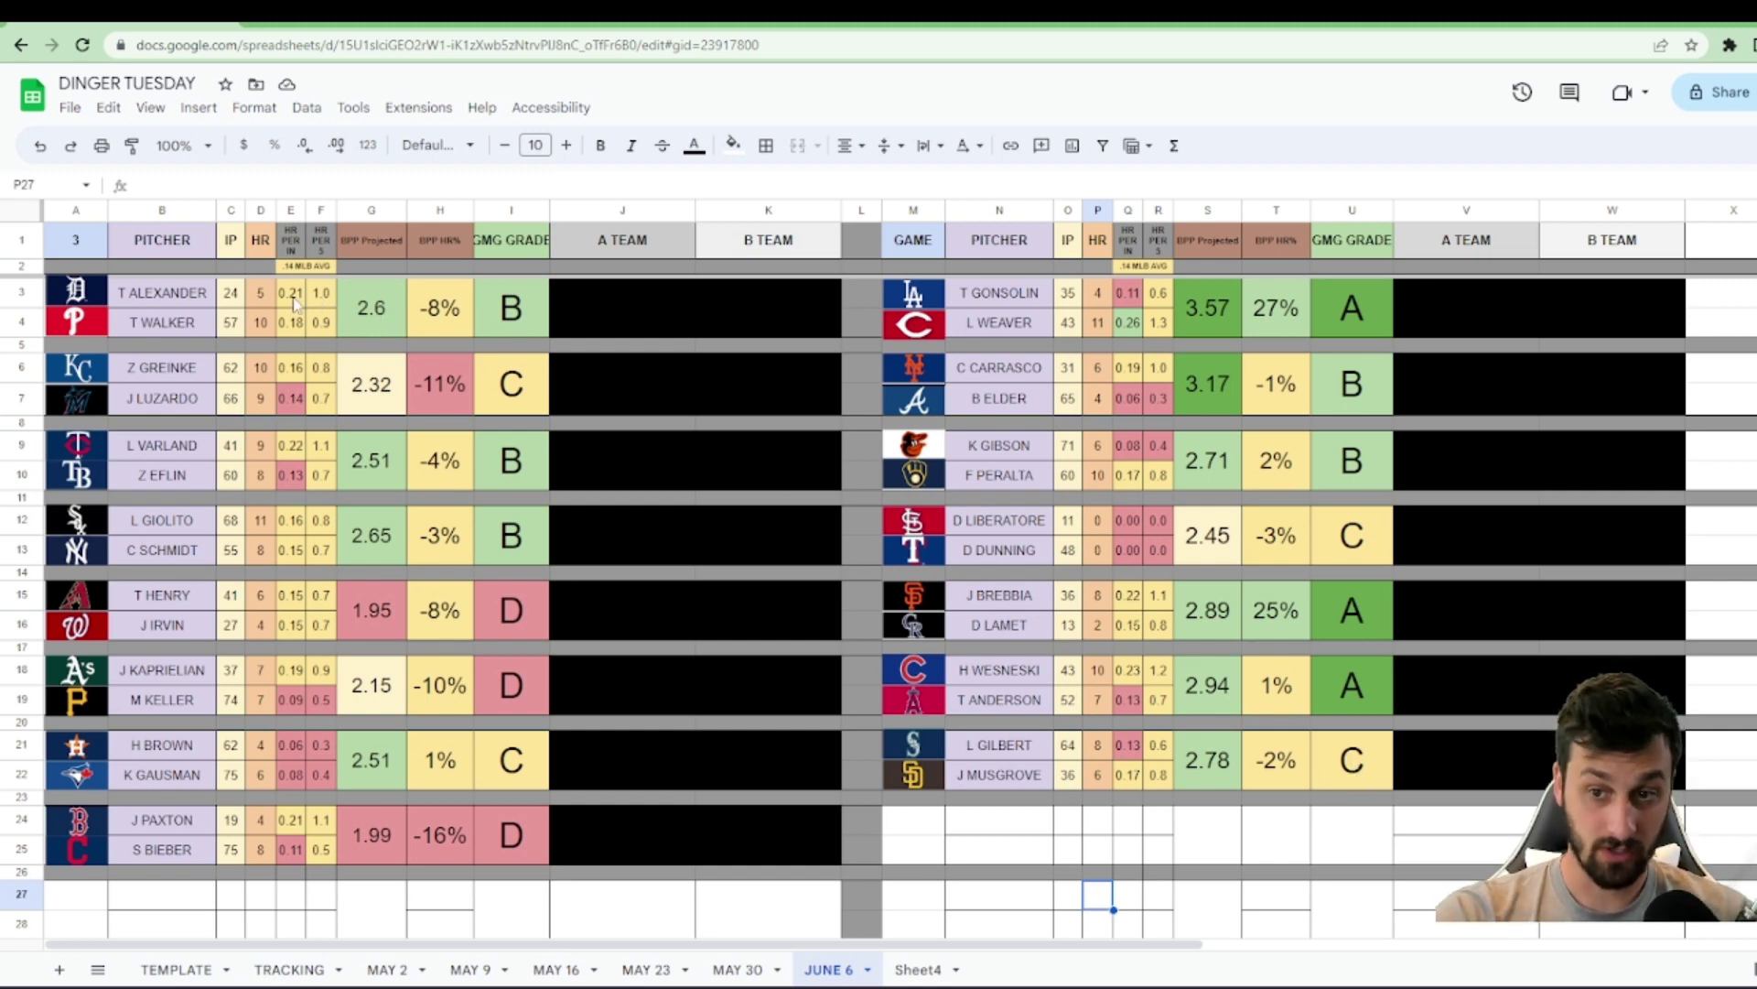
key(ctrl+shift+Page_Up)
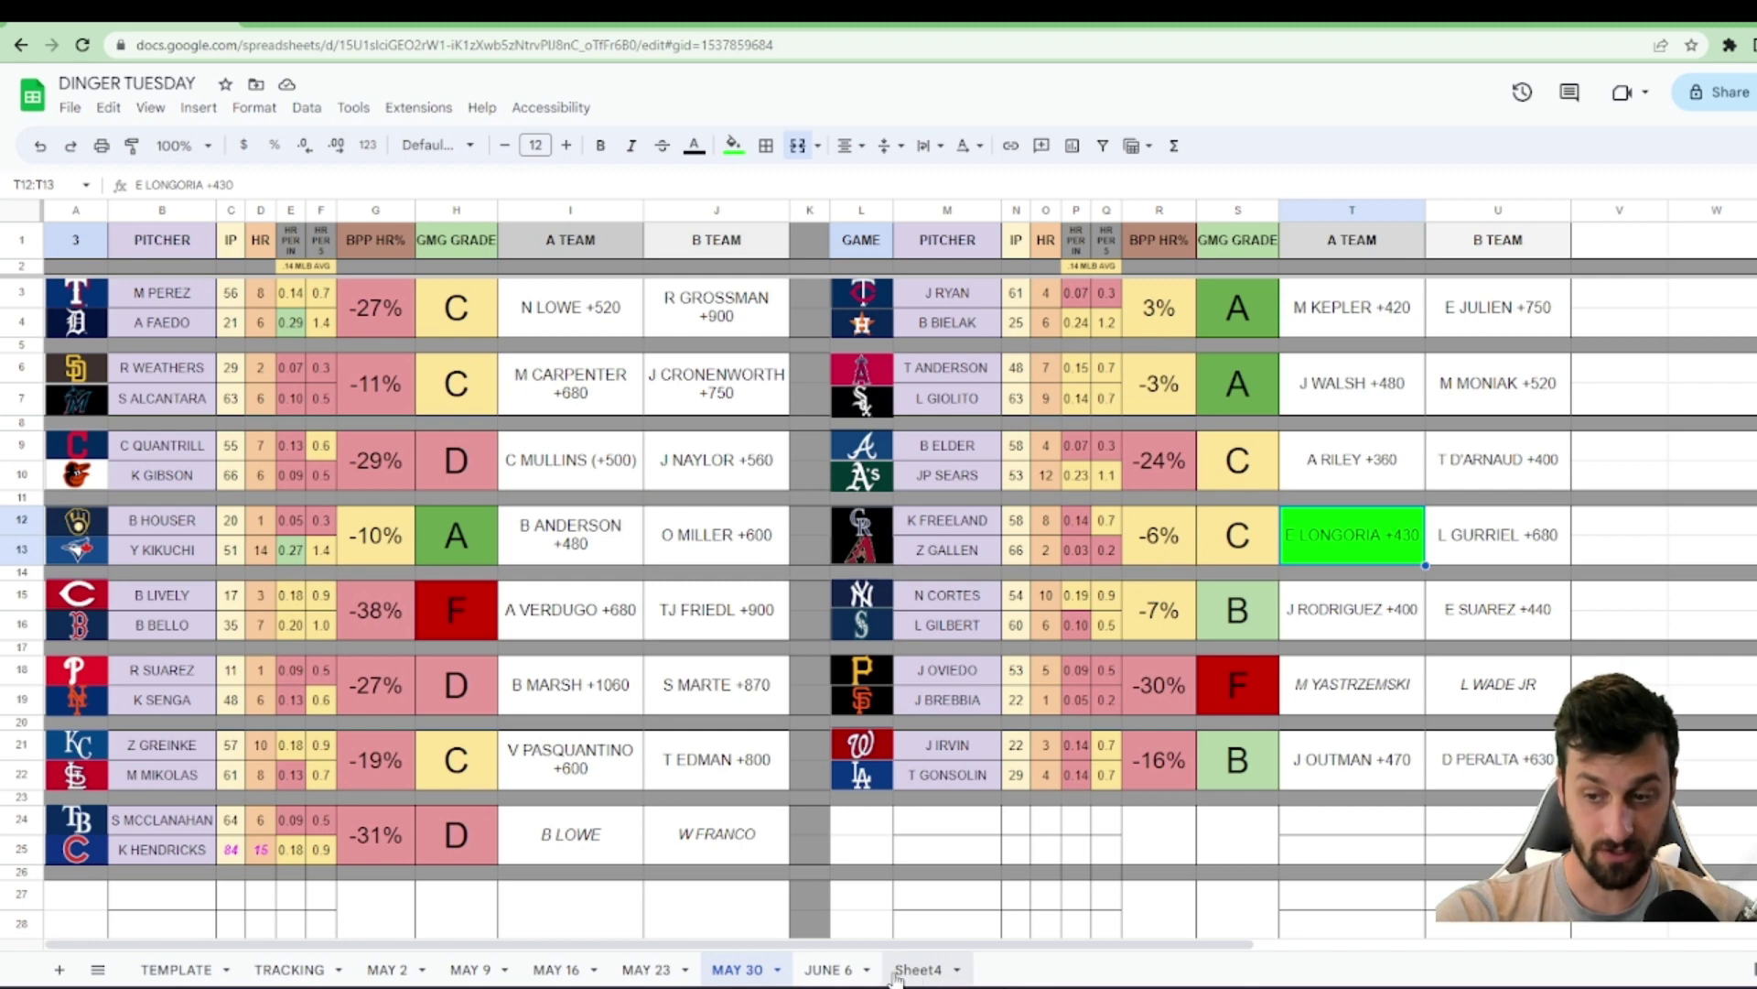
click(829, 970)
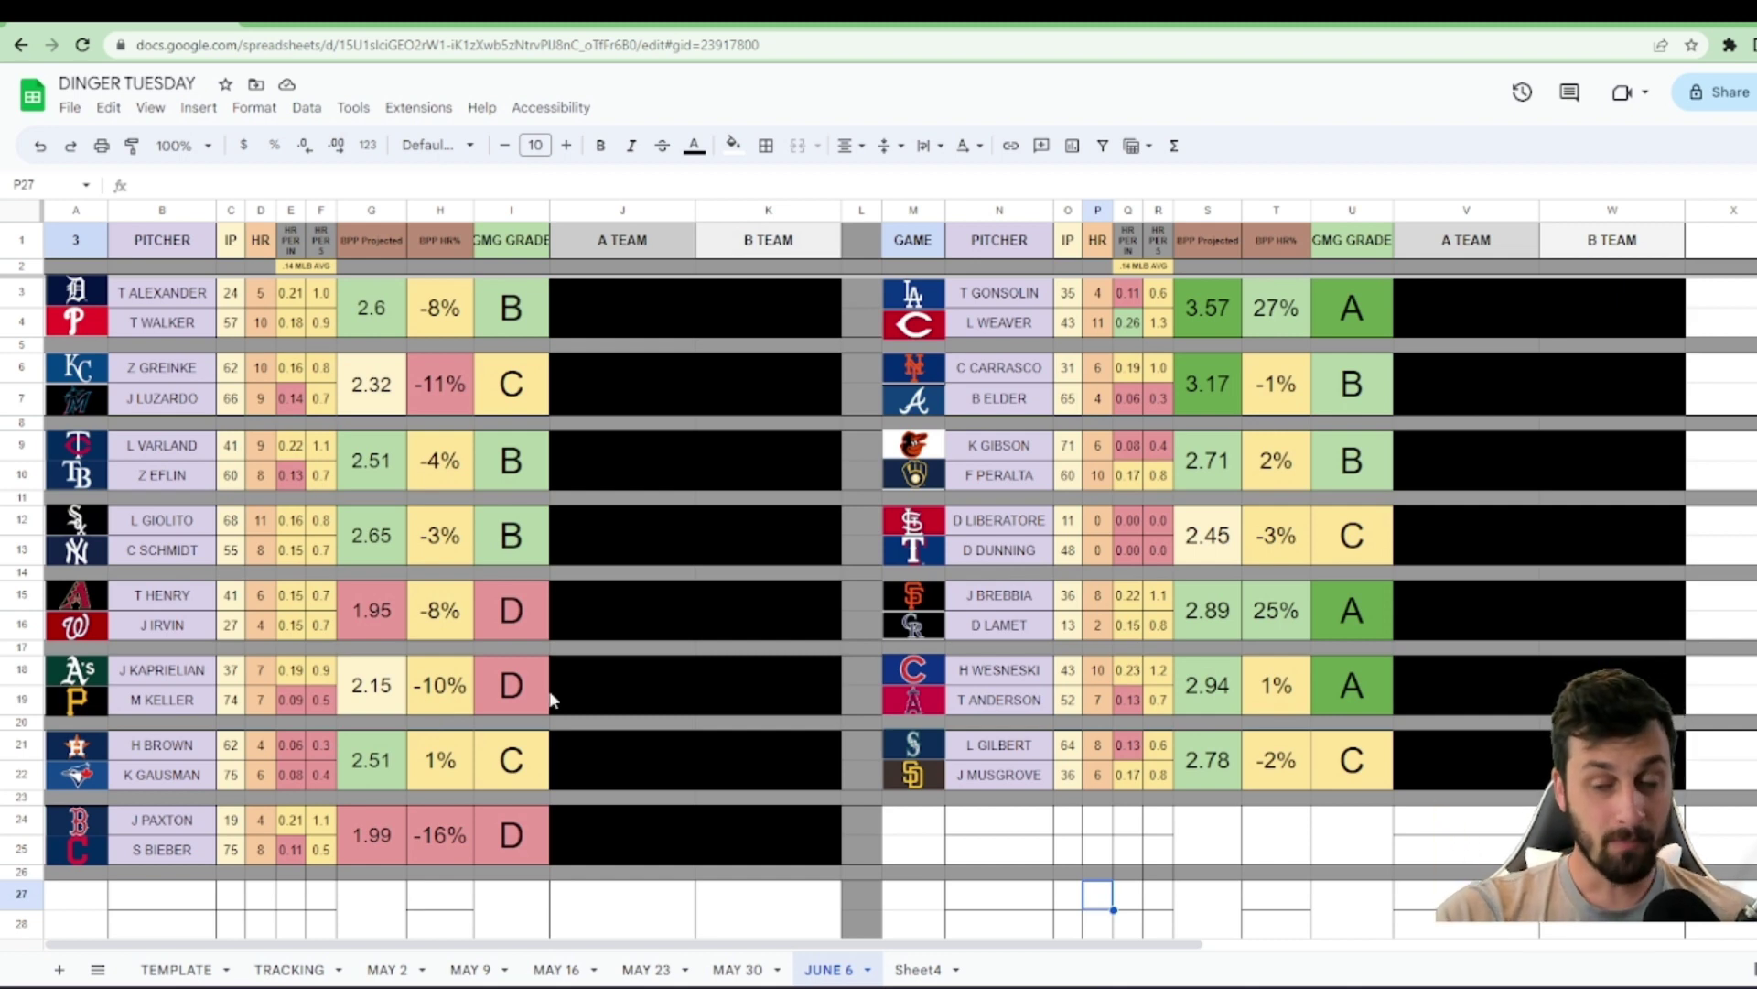
- Switch to the Ballpark Pal site, open Park Factors and examine the HR percentages for every June 6 game
key(ctrl+Tab)
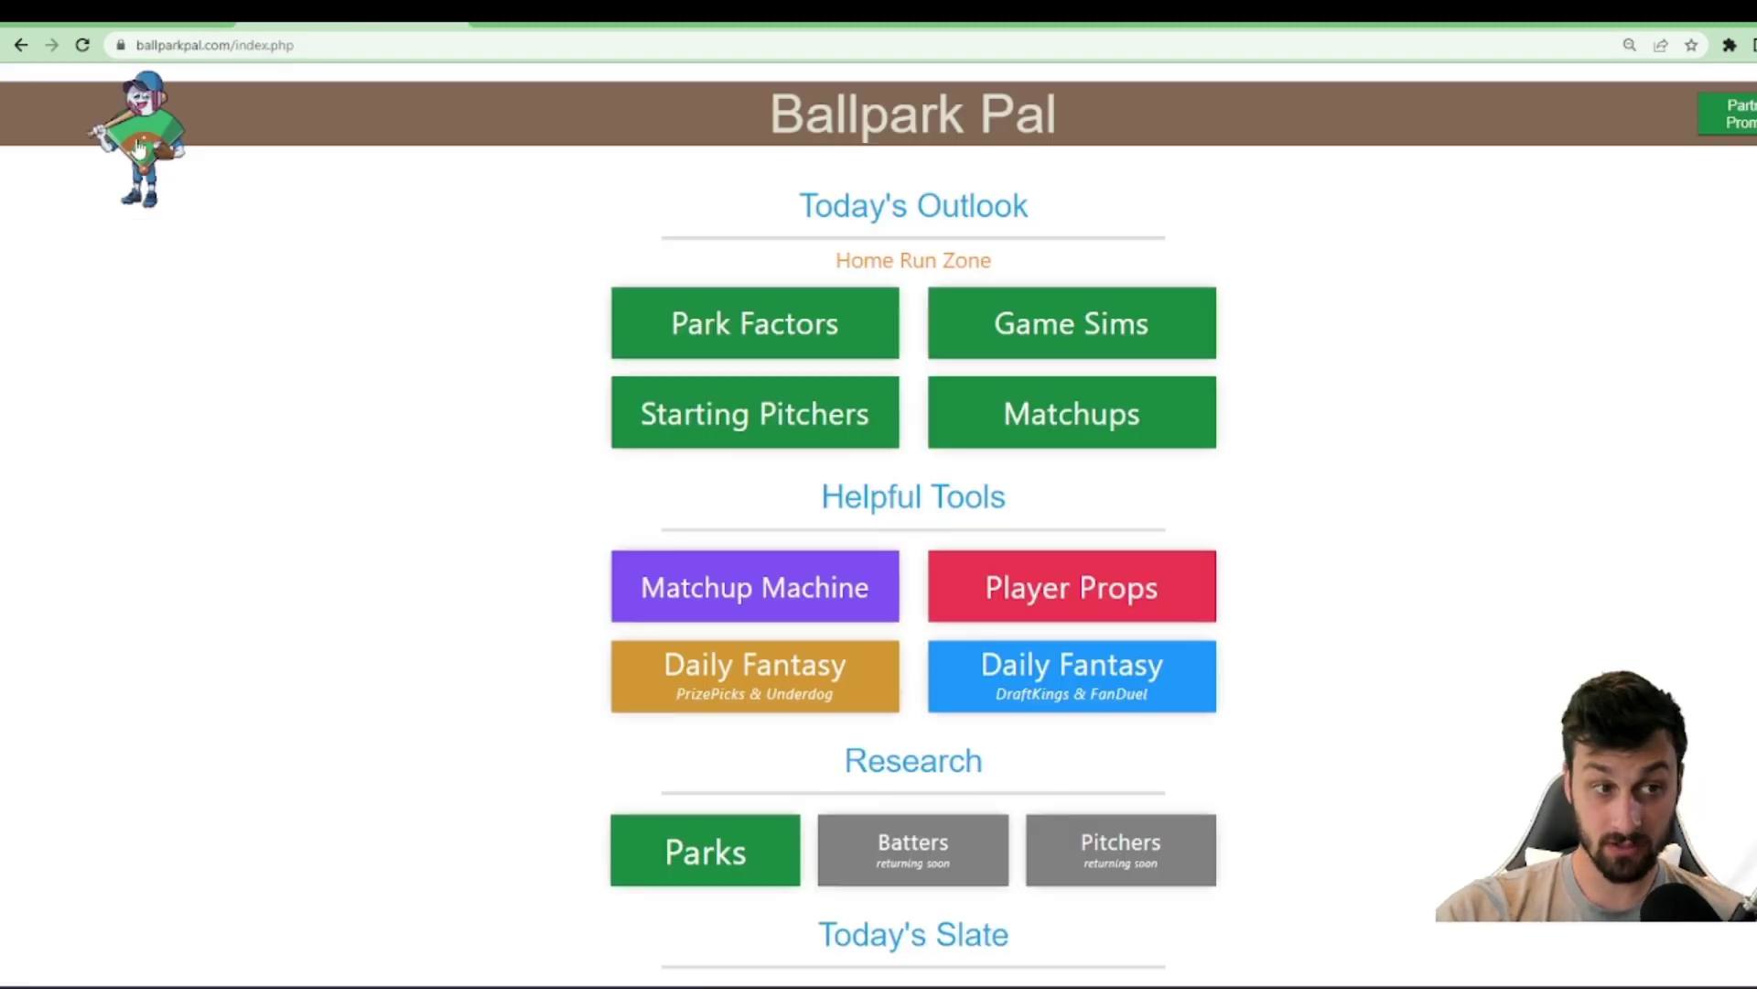
click(822, 313)
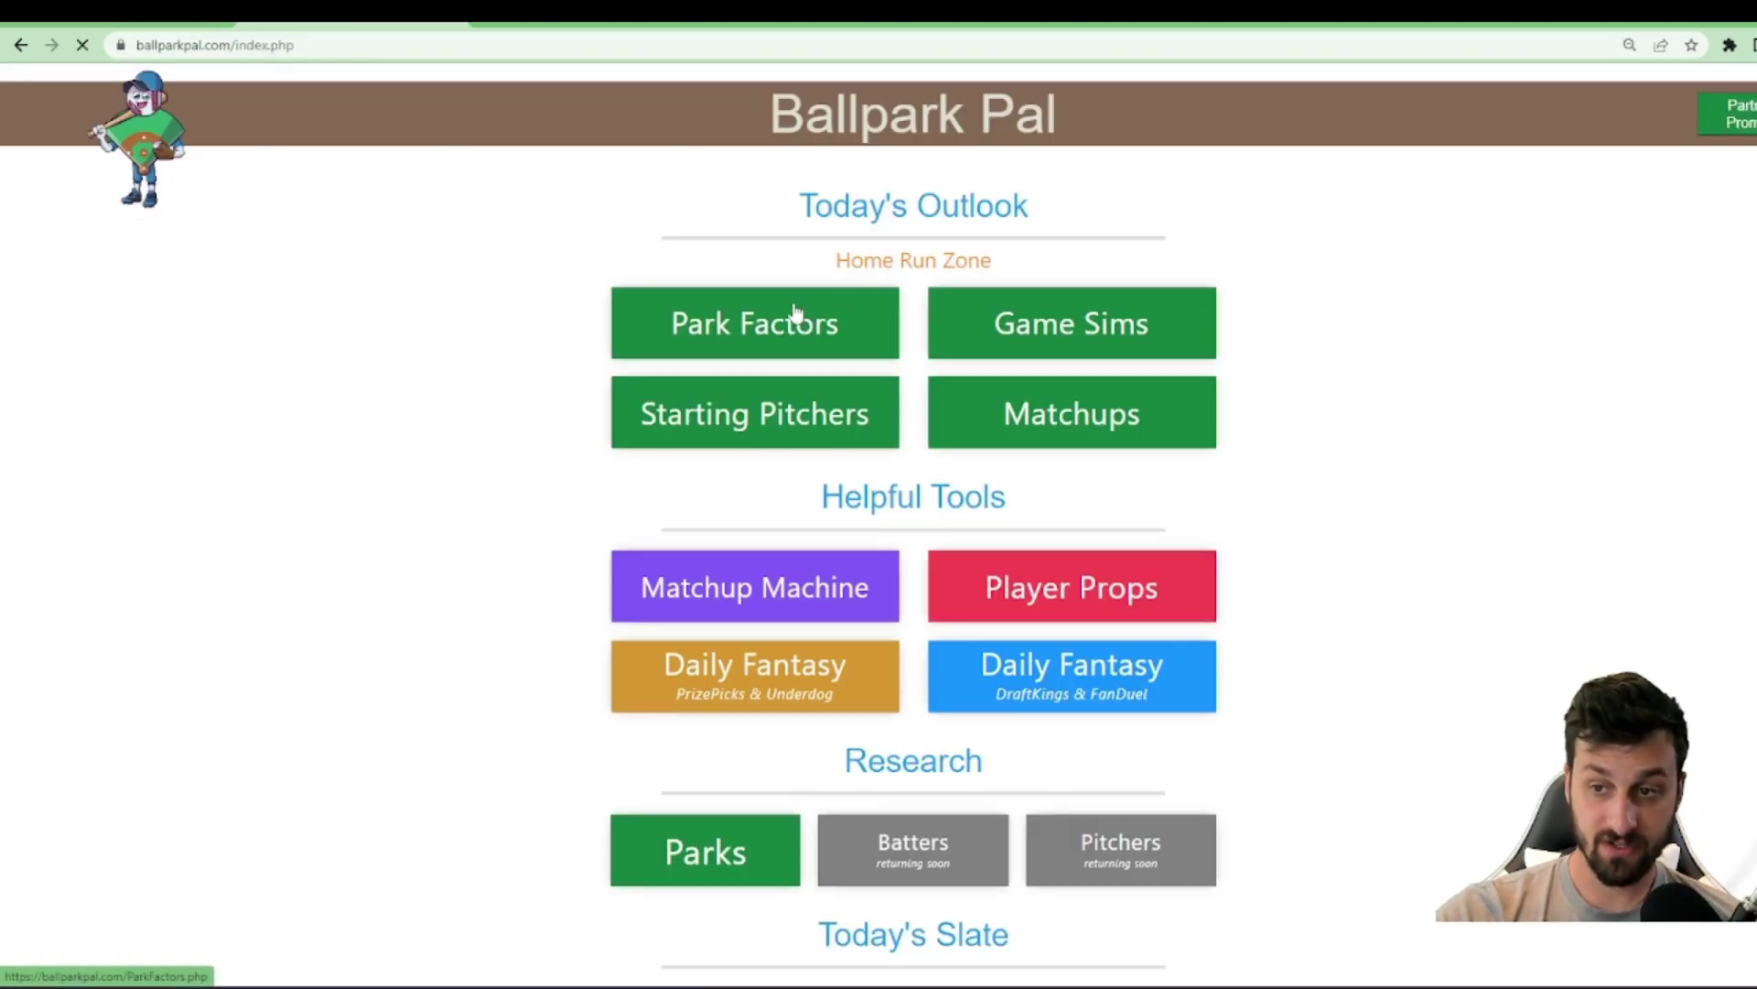
scroll(945, 339, down, 1)
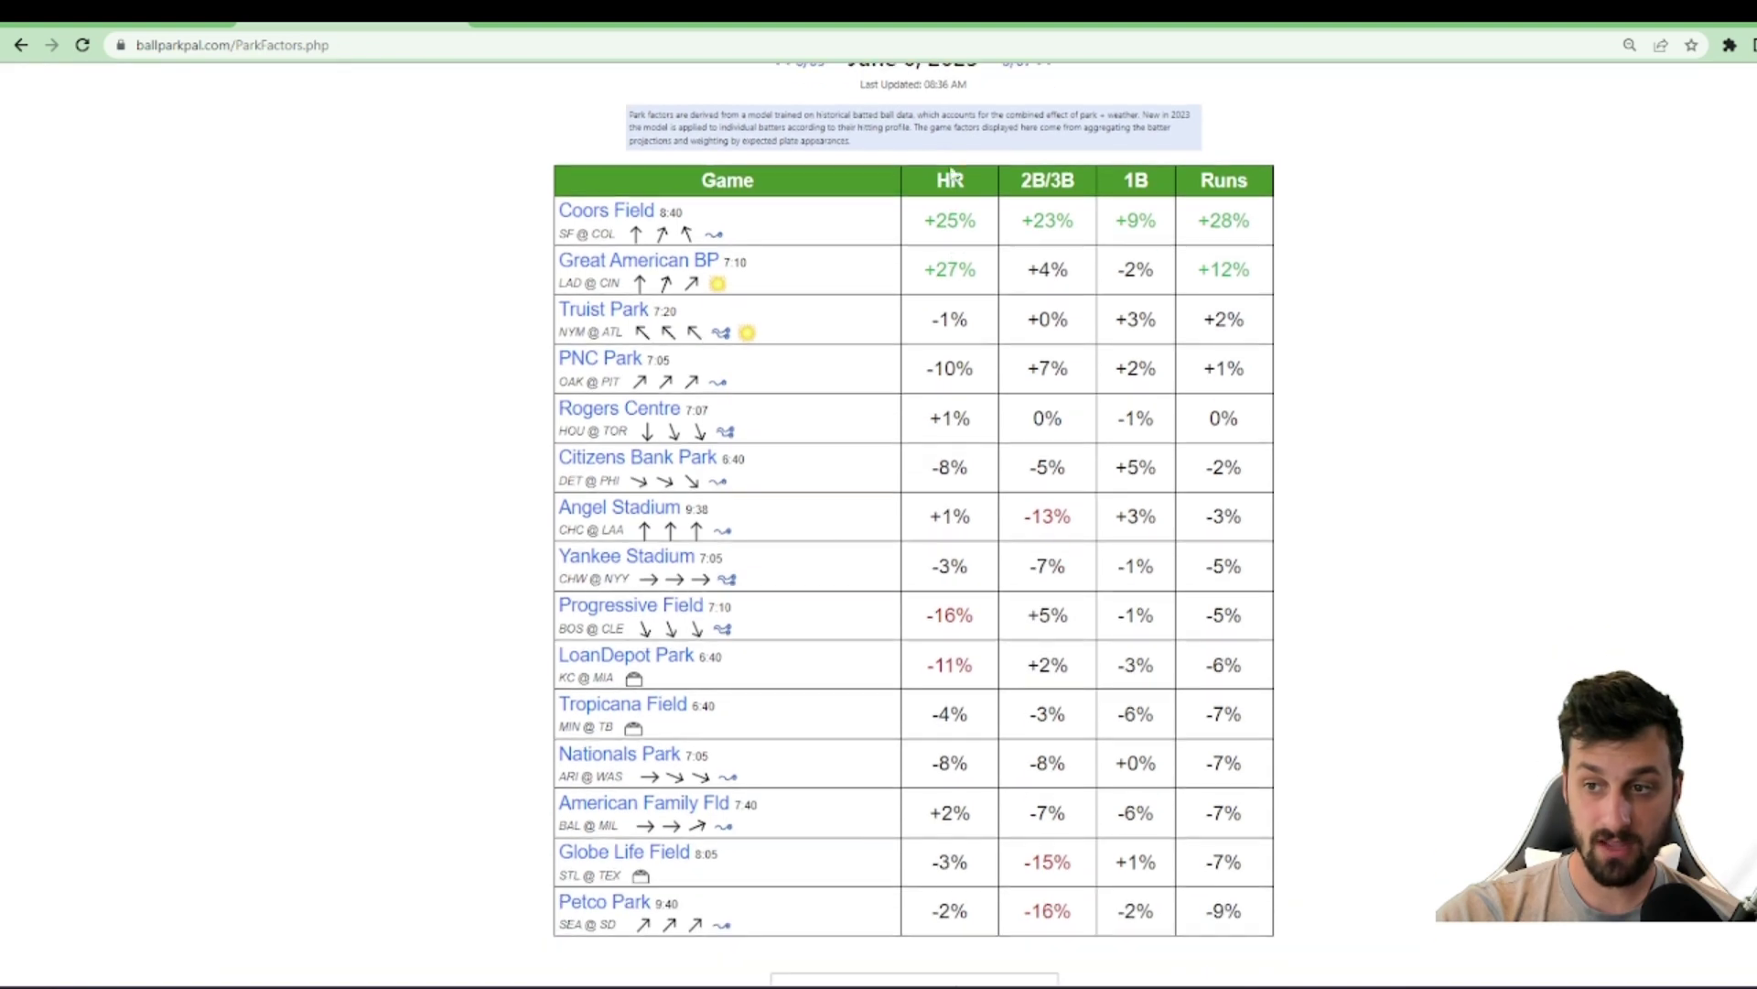
drag(945, 184, 990, 901)
click(988, 904)
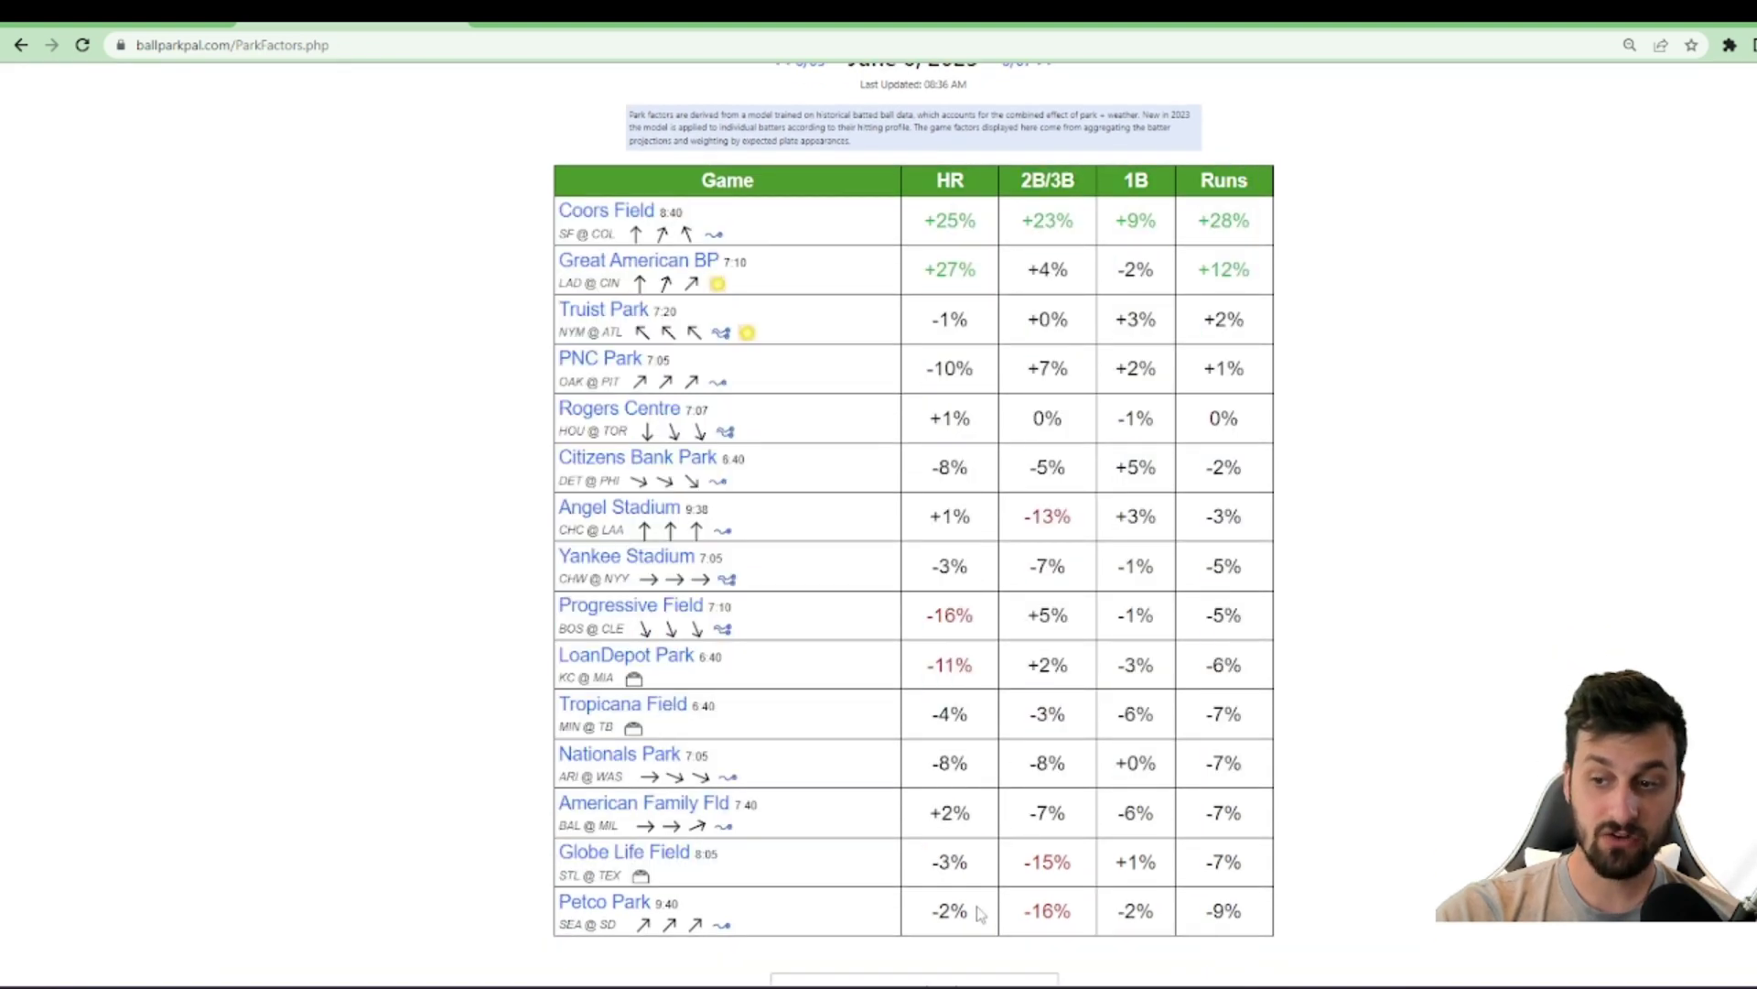
scroll(979, 913, up, 1)
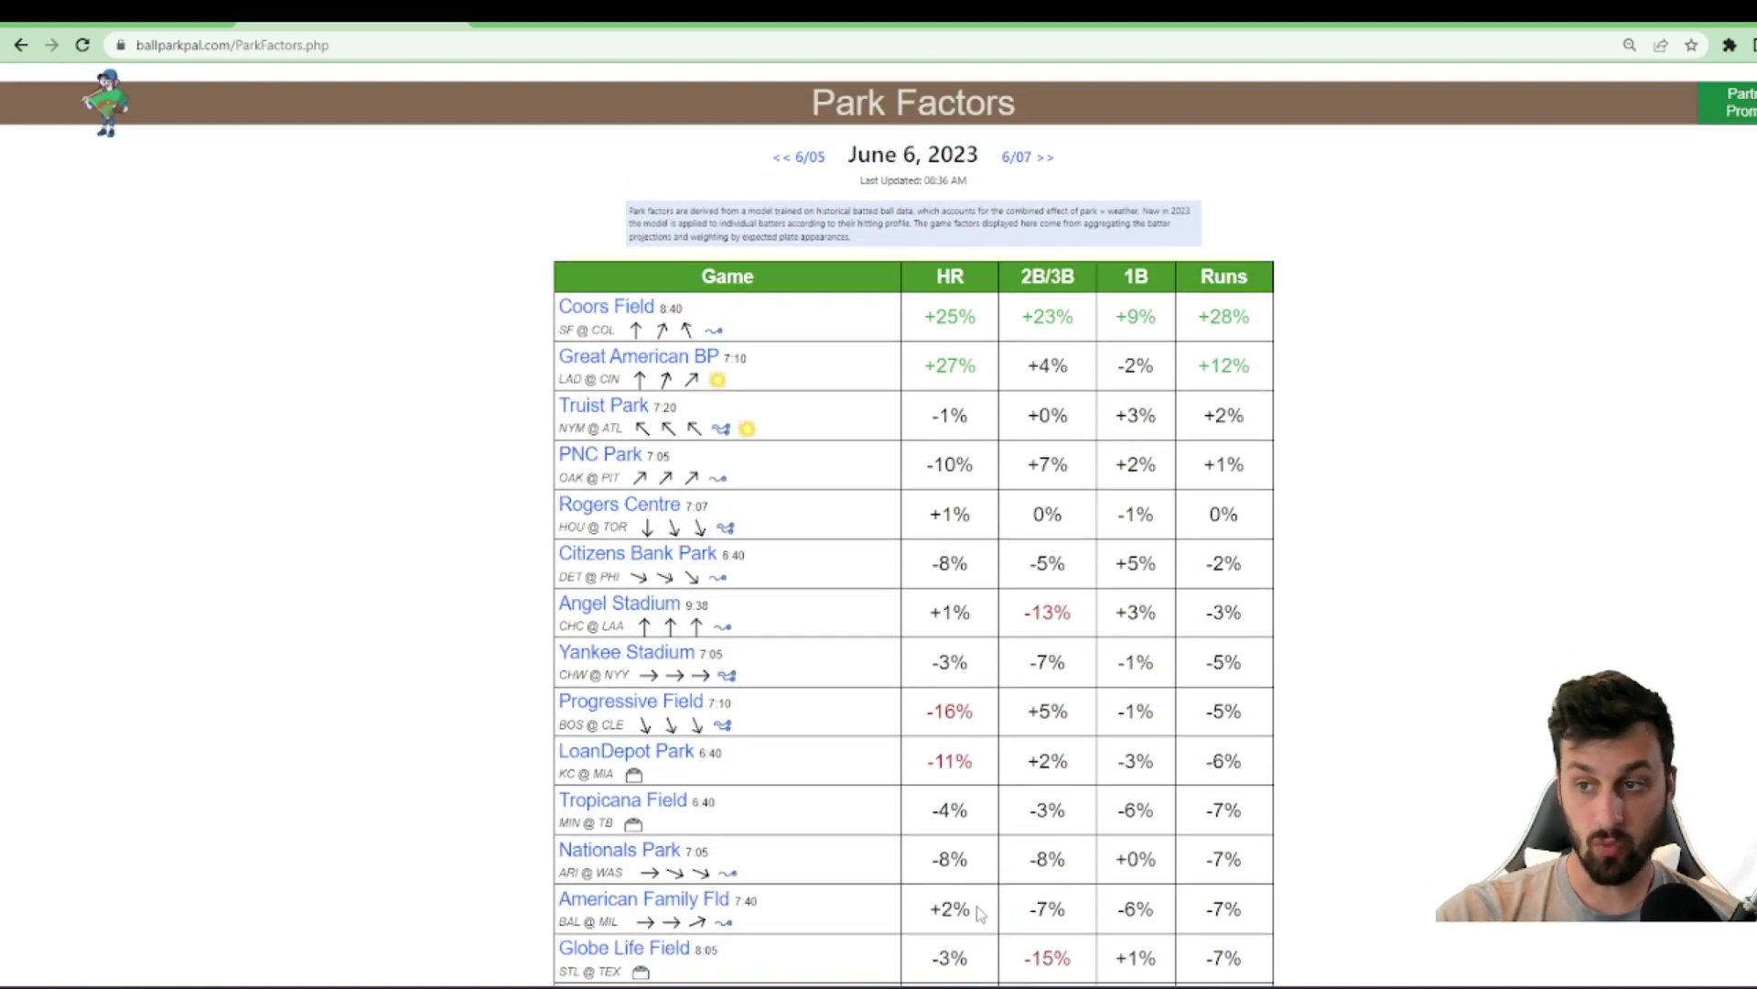
- Return to the DINGER TUESDAY spreadsheet and examine the BPP HR% columns of both game blocks, including the red-shaded games
click(135, 19)
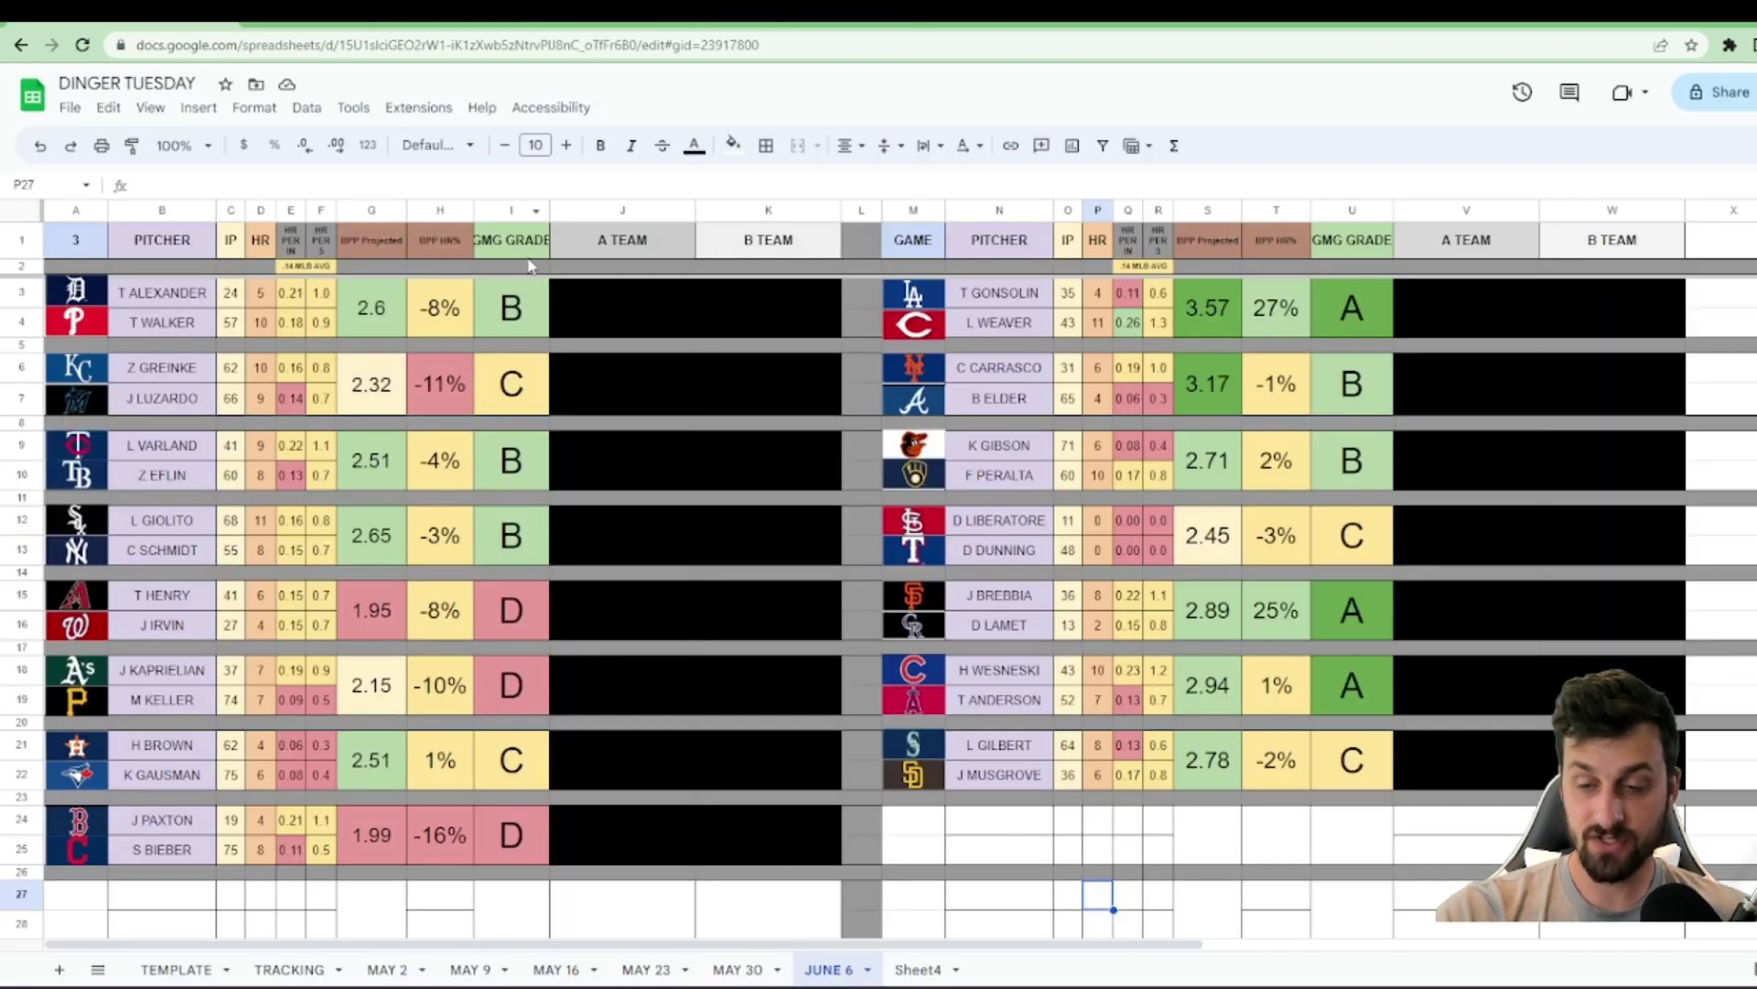
drag(438, 311, 439, 837)
drag(1291, 316, 1300, 751)
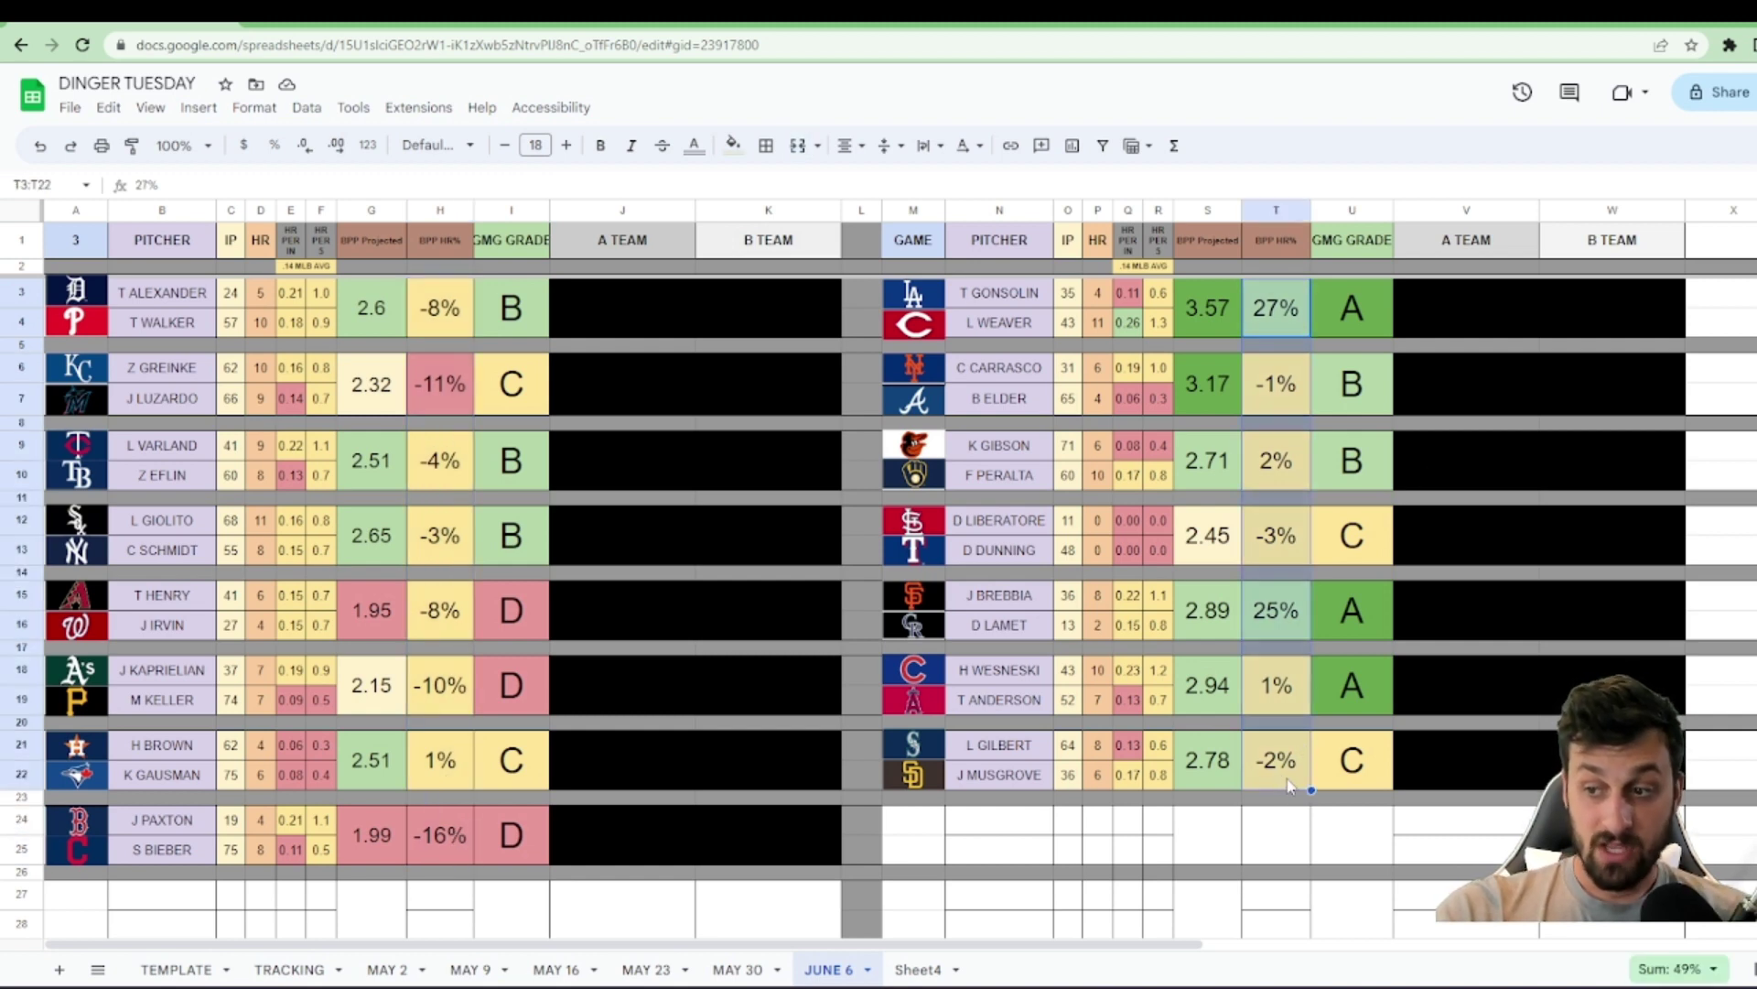
click(441, 834)
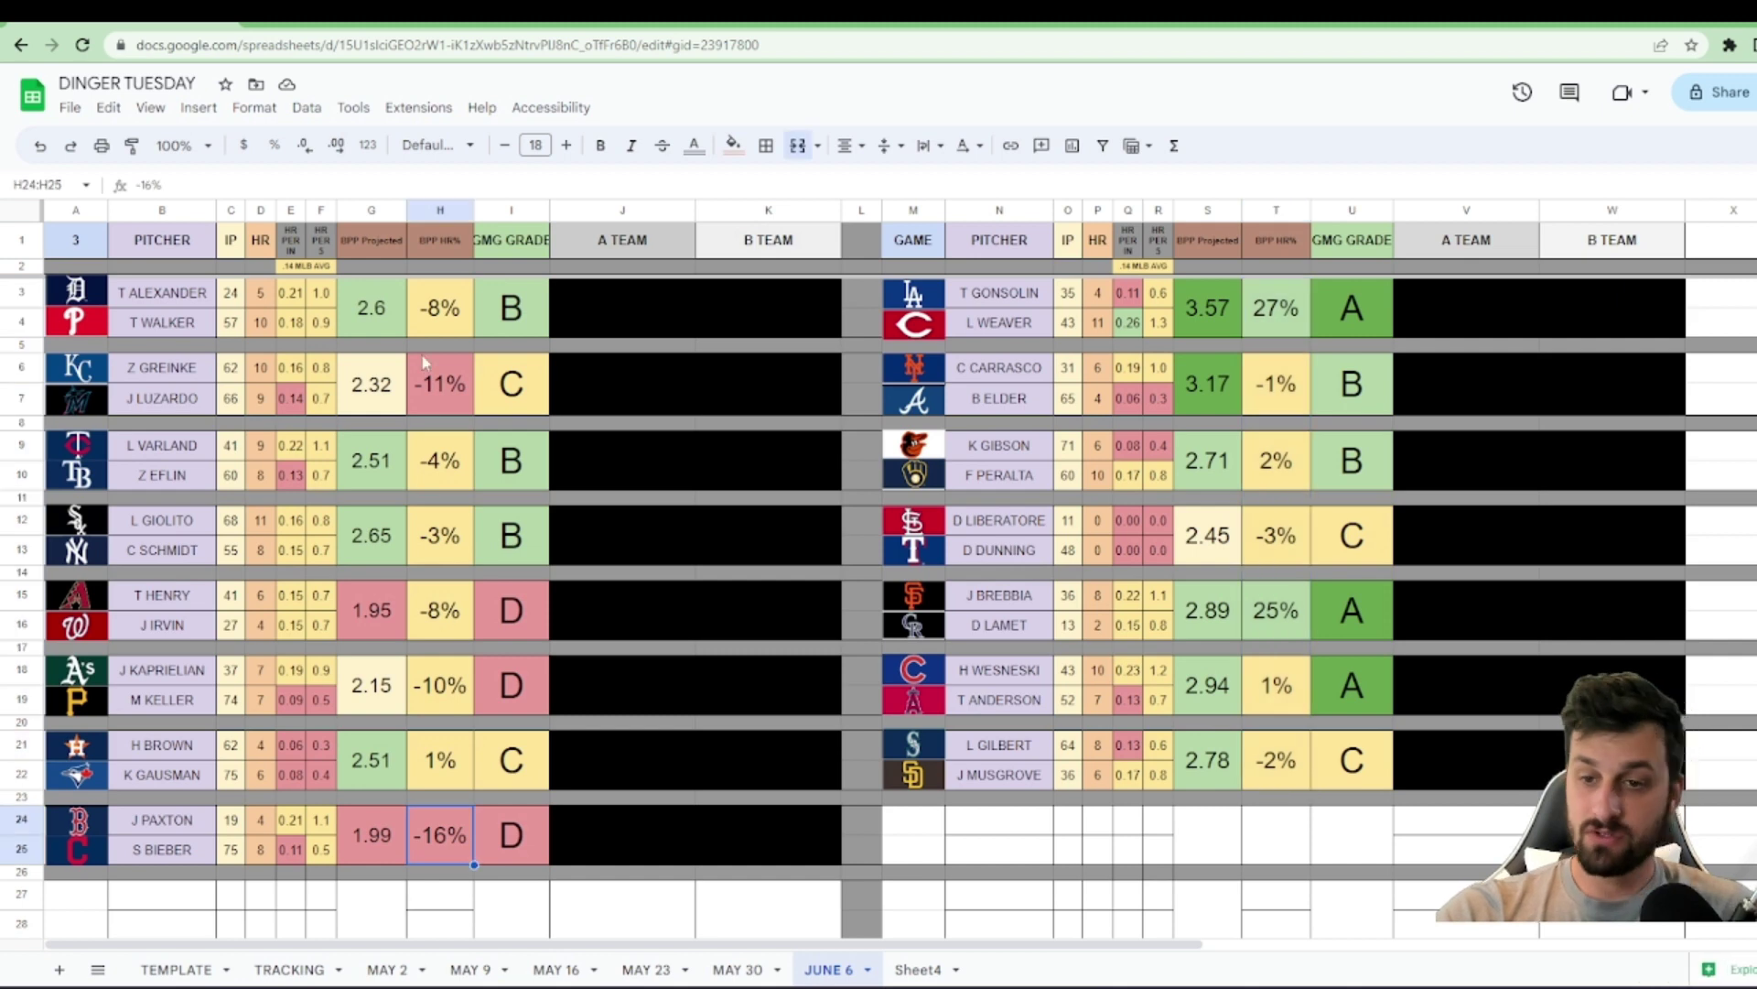
click(423, 367)
click(458, 813)
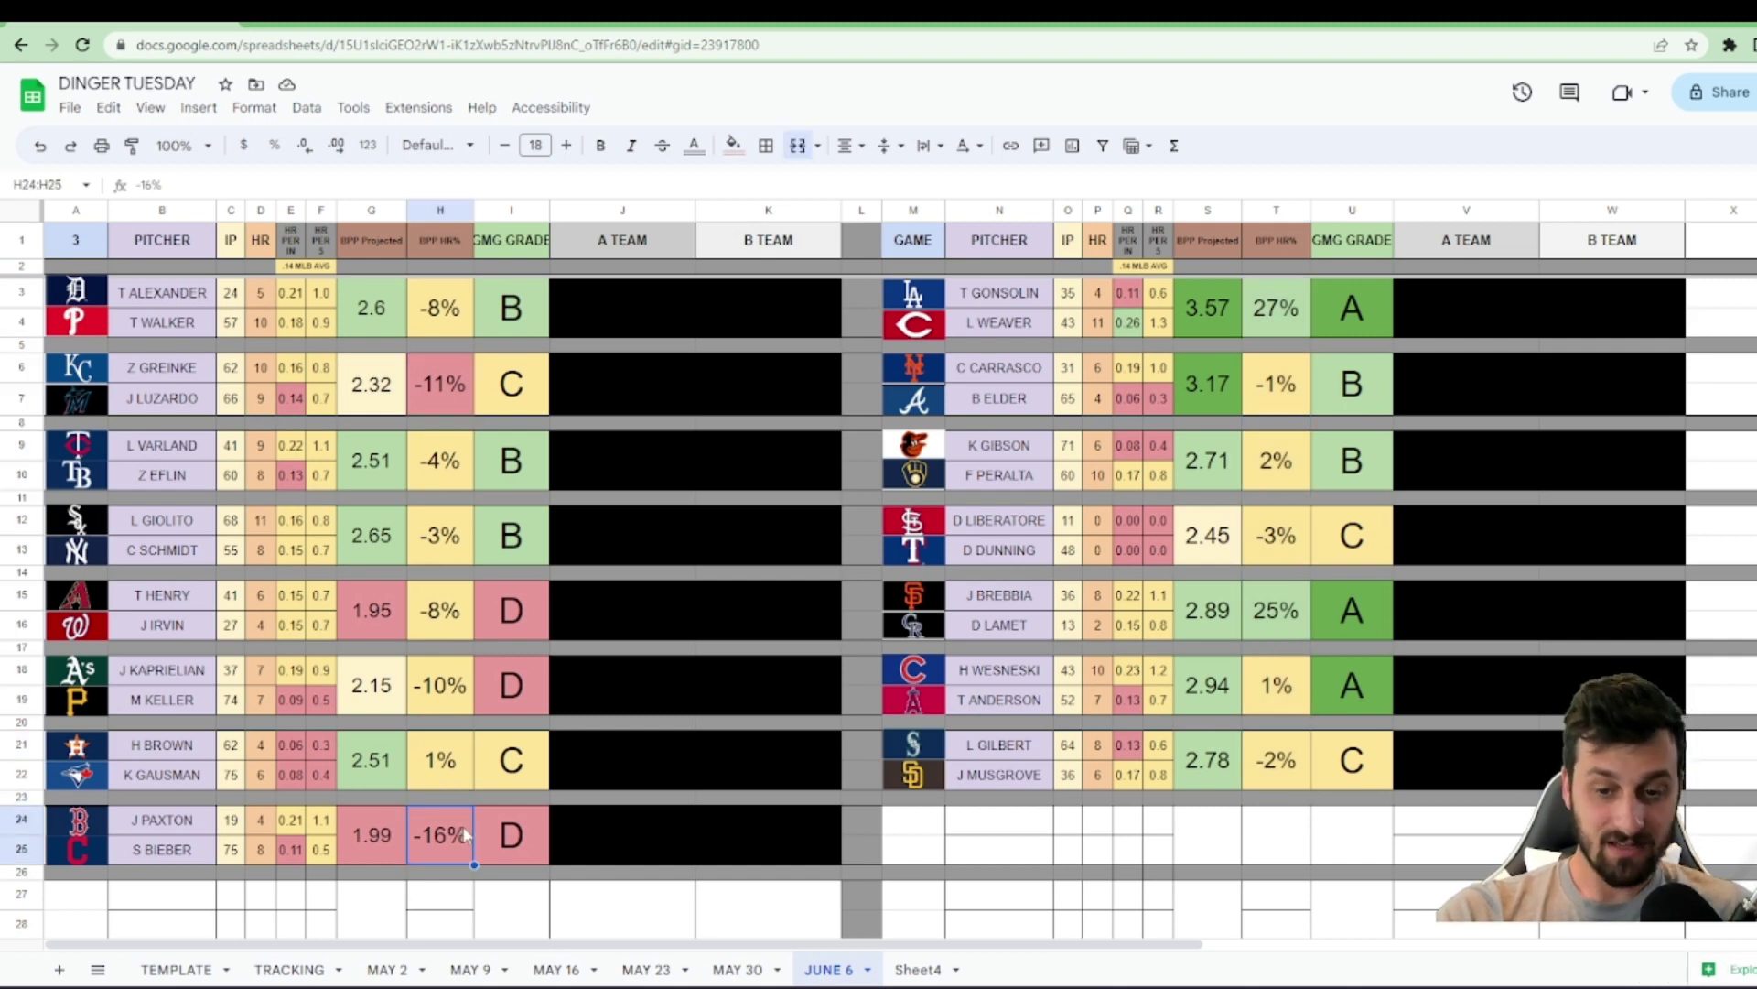
click(444, 409)
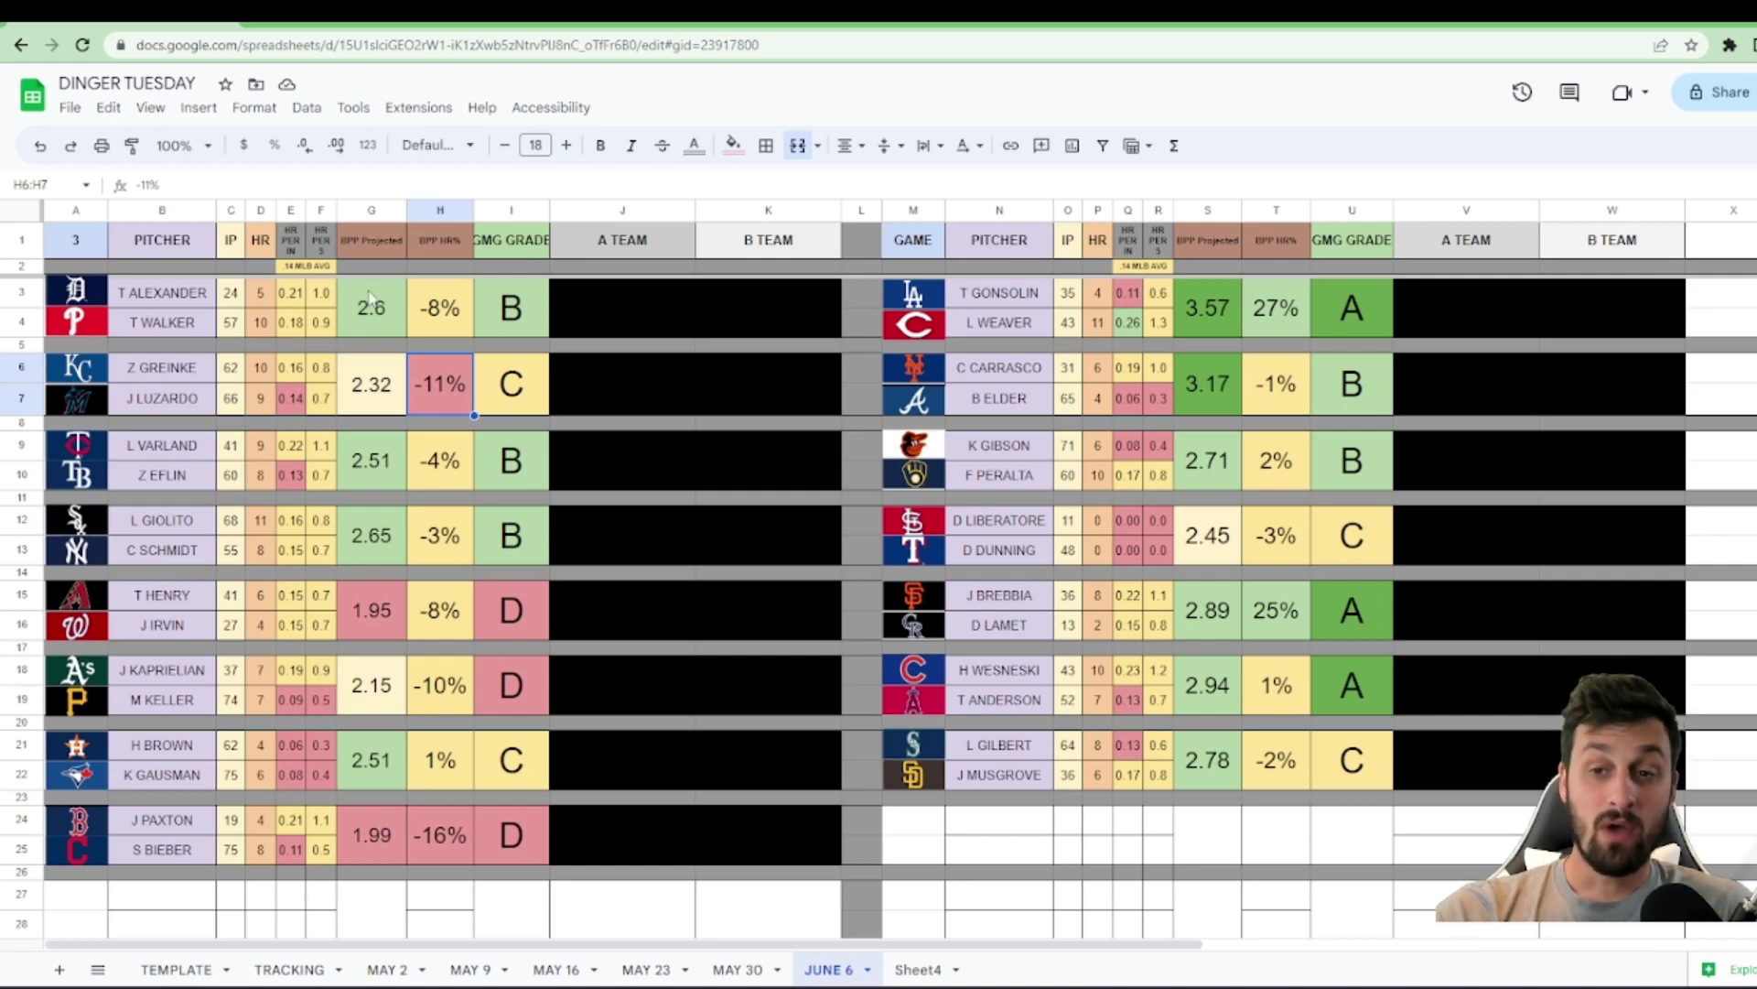
- Switch to Ballpark Pal, open the Home Run Zone and examine the Projected Home Run Totals by park and team
key(ctrl+Tab)
click(20, 45)
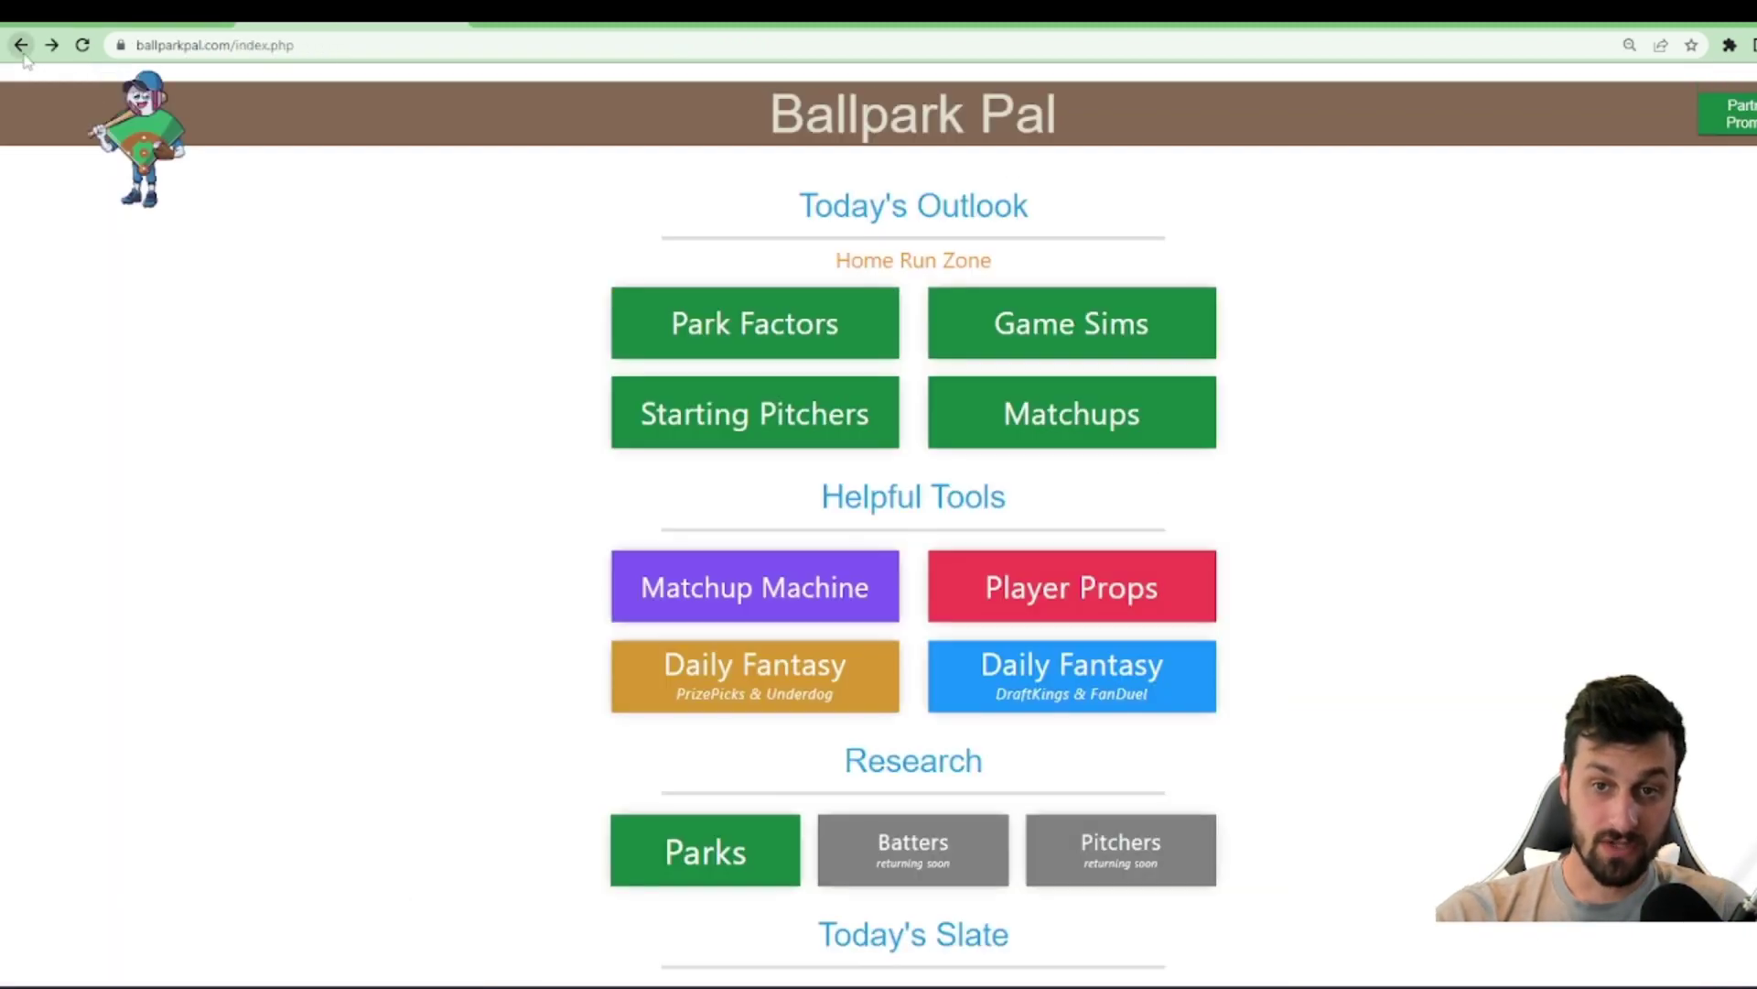
click(902, 271)
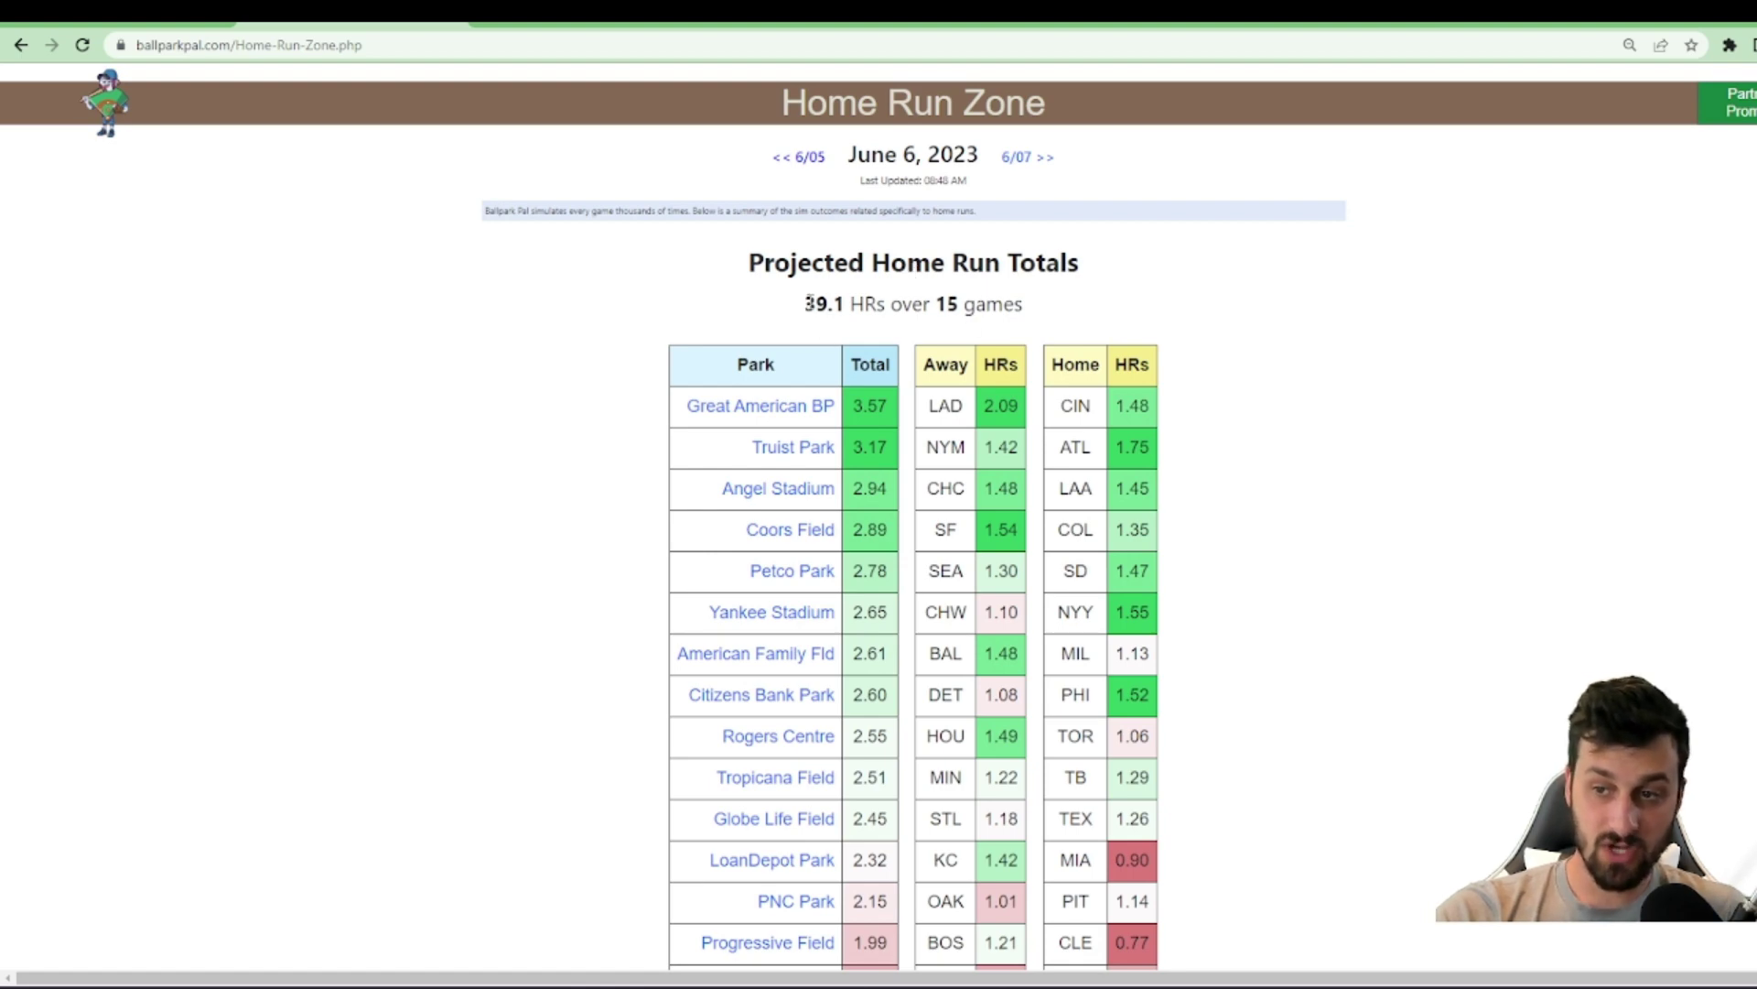
drag(808, 303, 902, 852)
click(1072, 322)
scroll(939, 316, down, 1)
click(1036, 750)
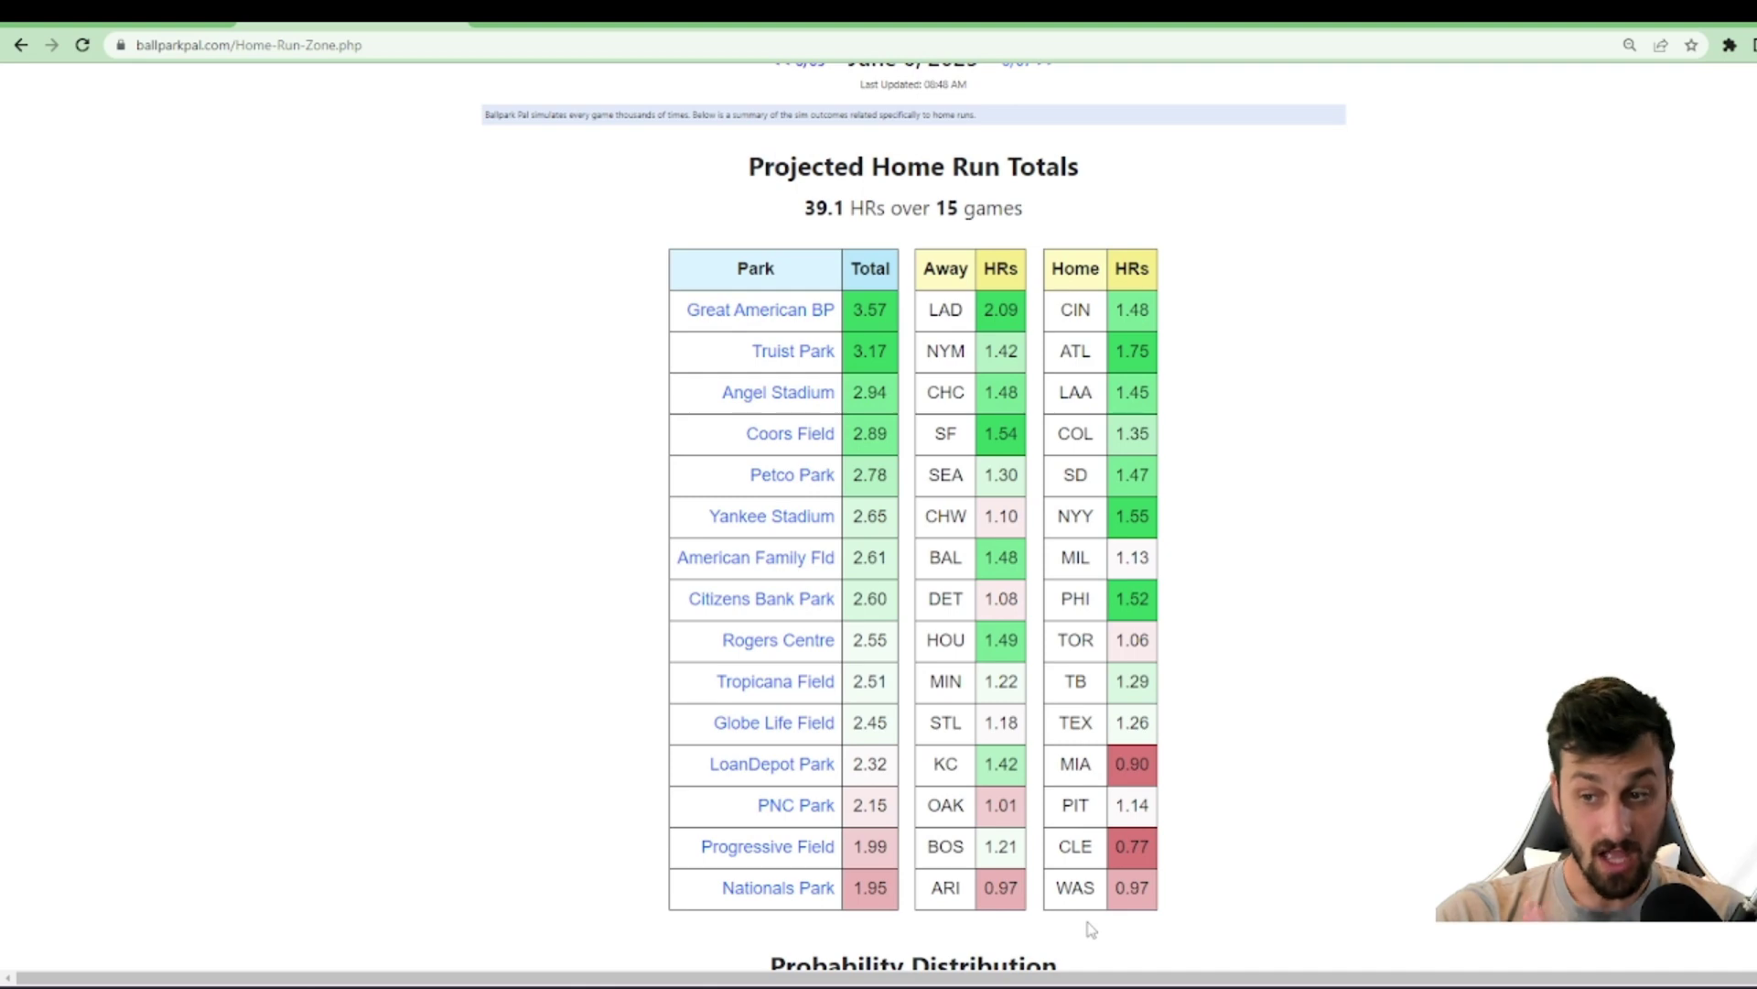
- Go back to the JUNE 6 sheet and check the BPP Projected values game by game against the Home Run Zone totals
click(101, 11)
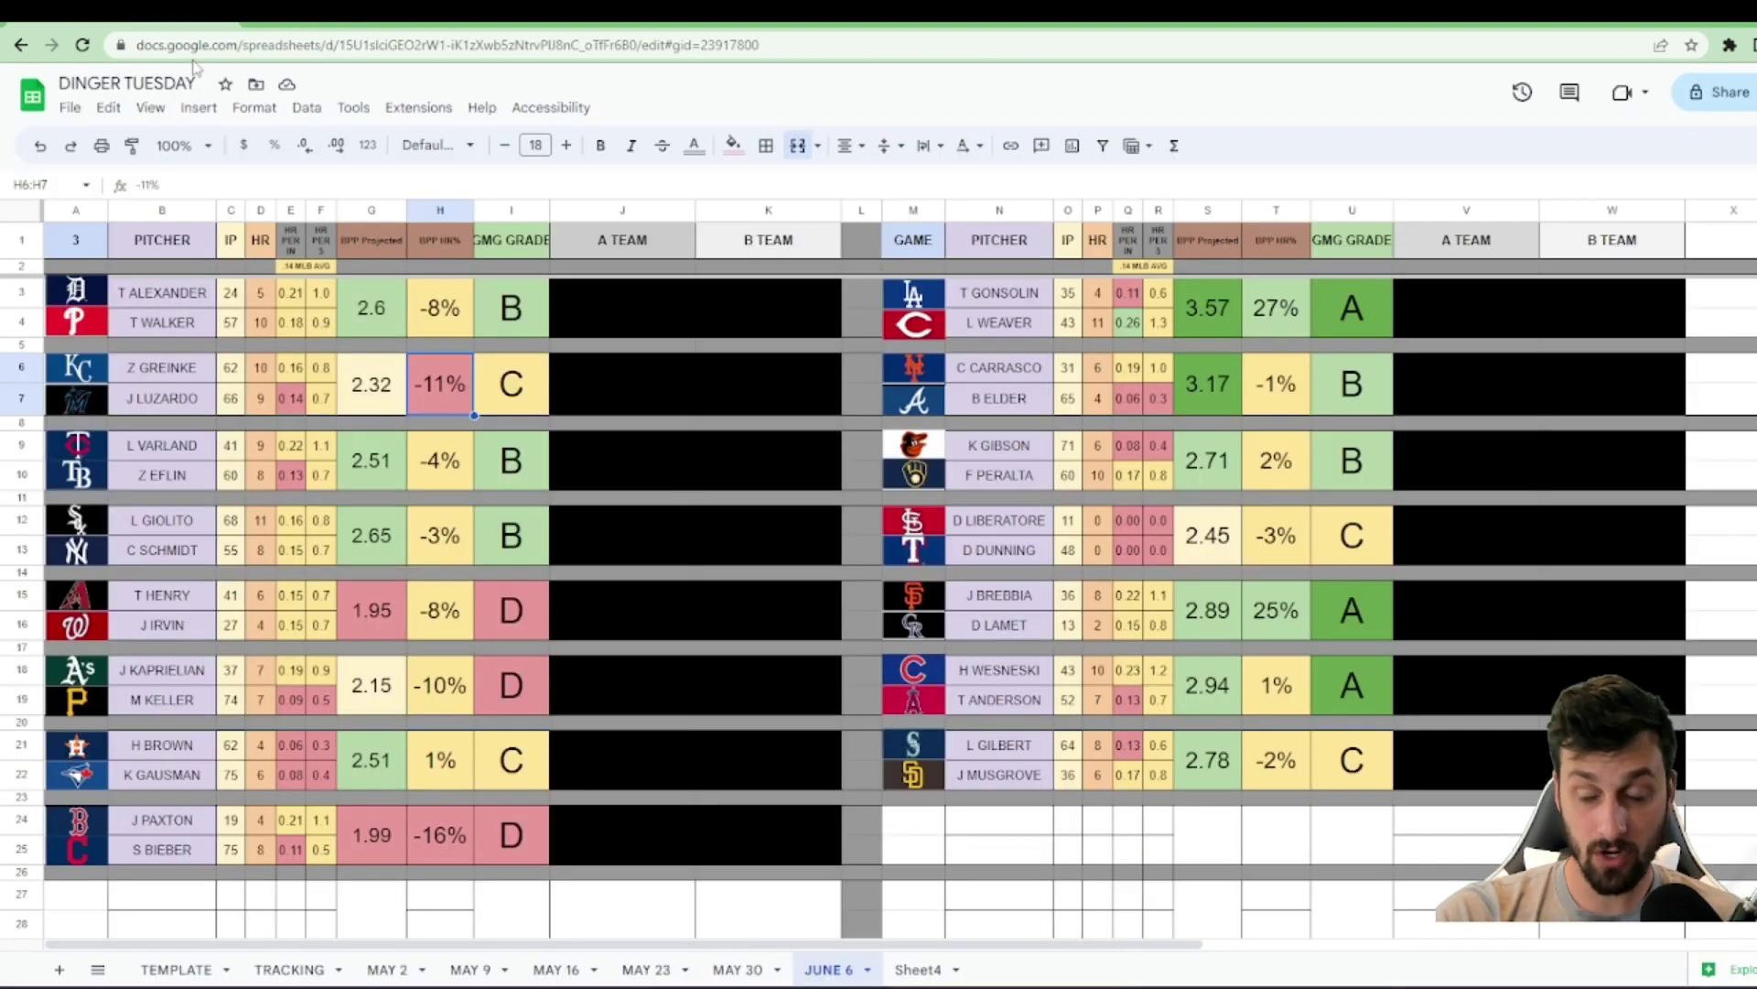
click(366, 11)
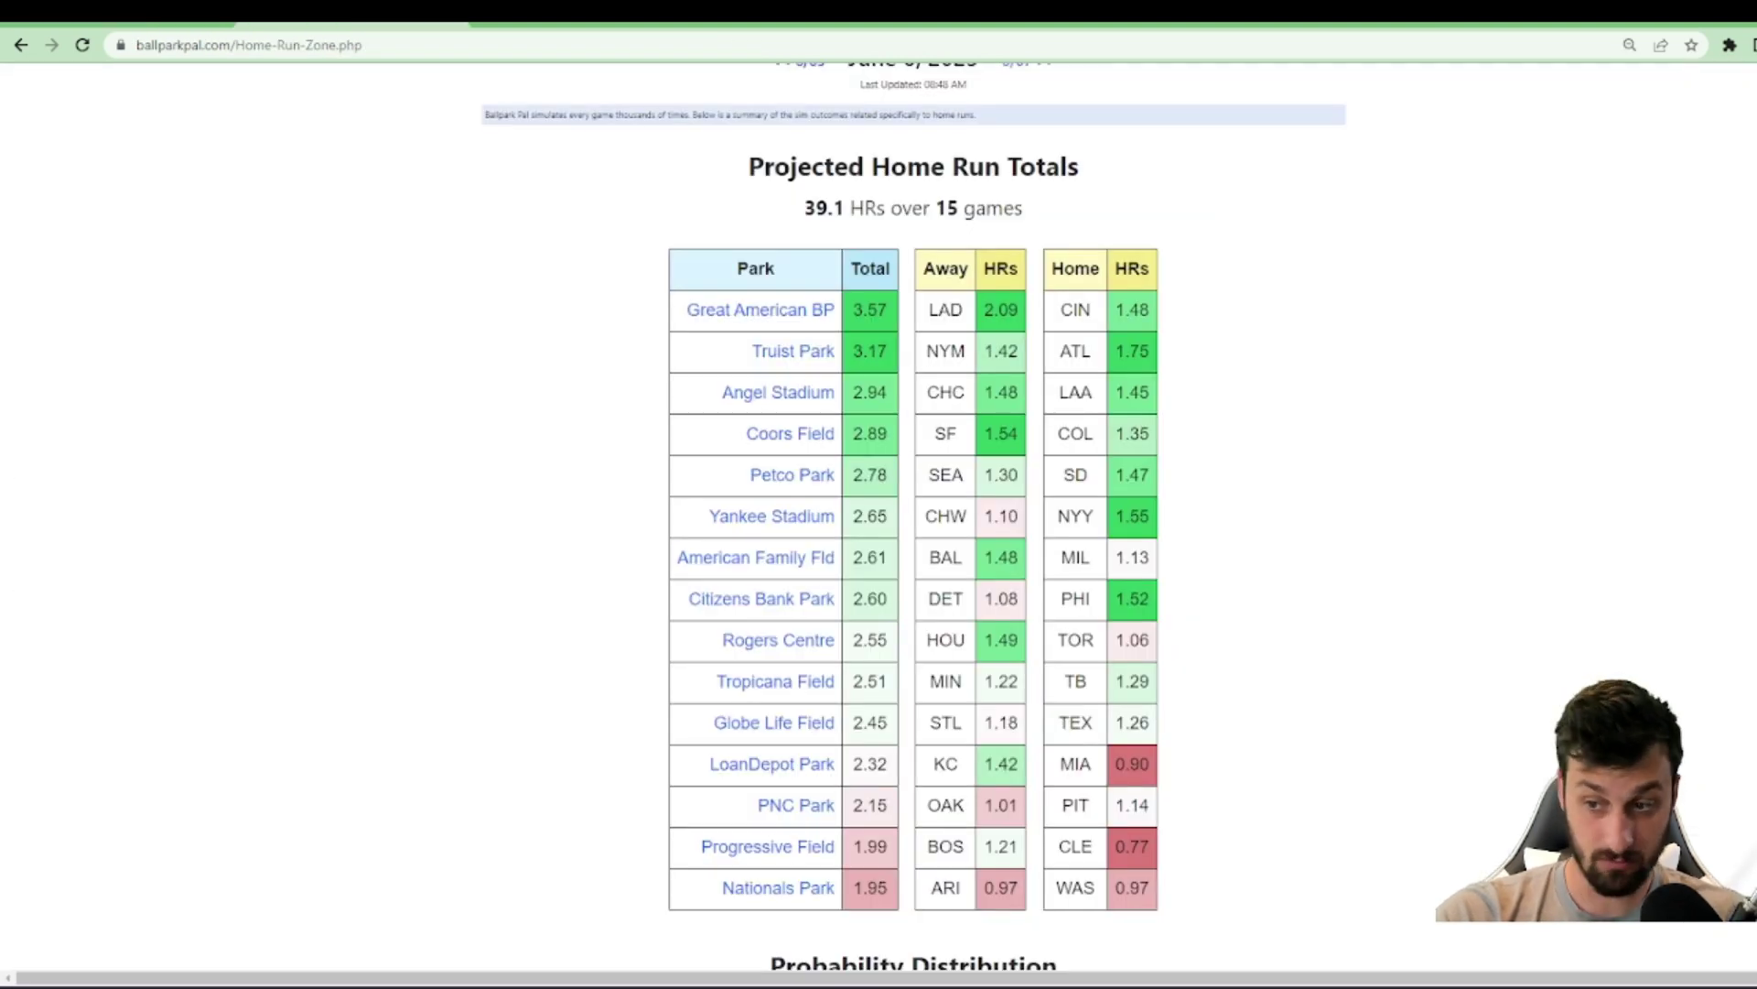
click(128, 11)
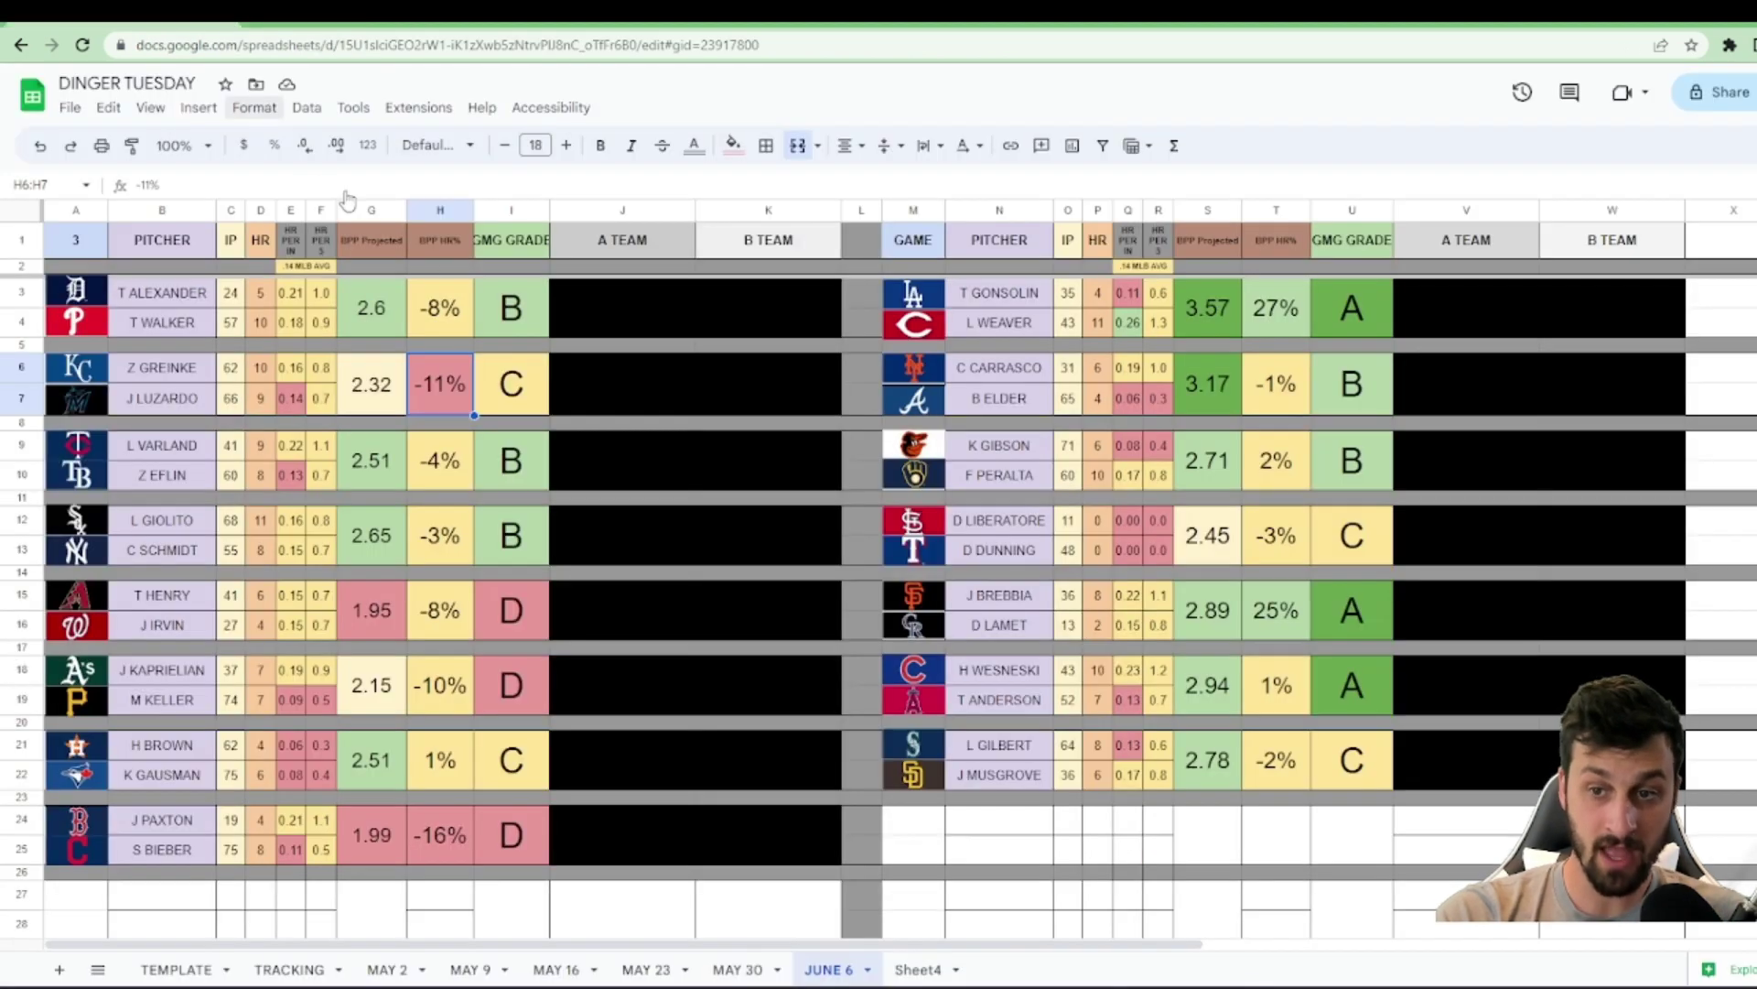
click(386, 316)
click(389, 385)
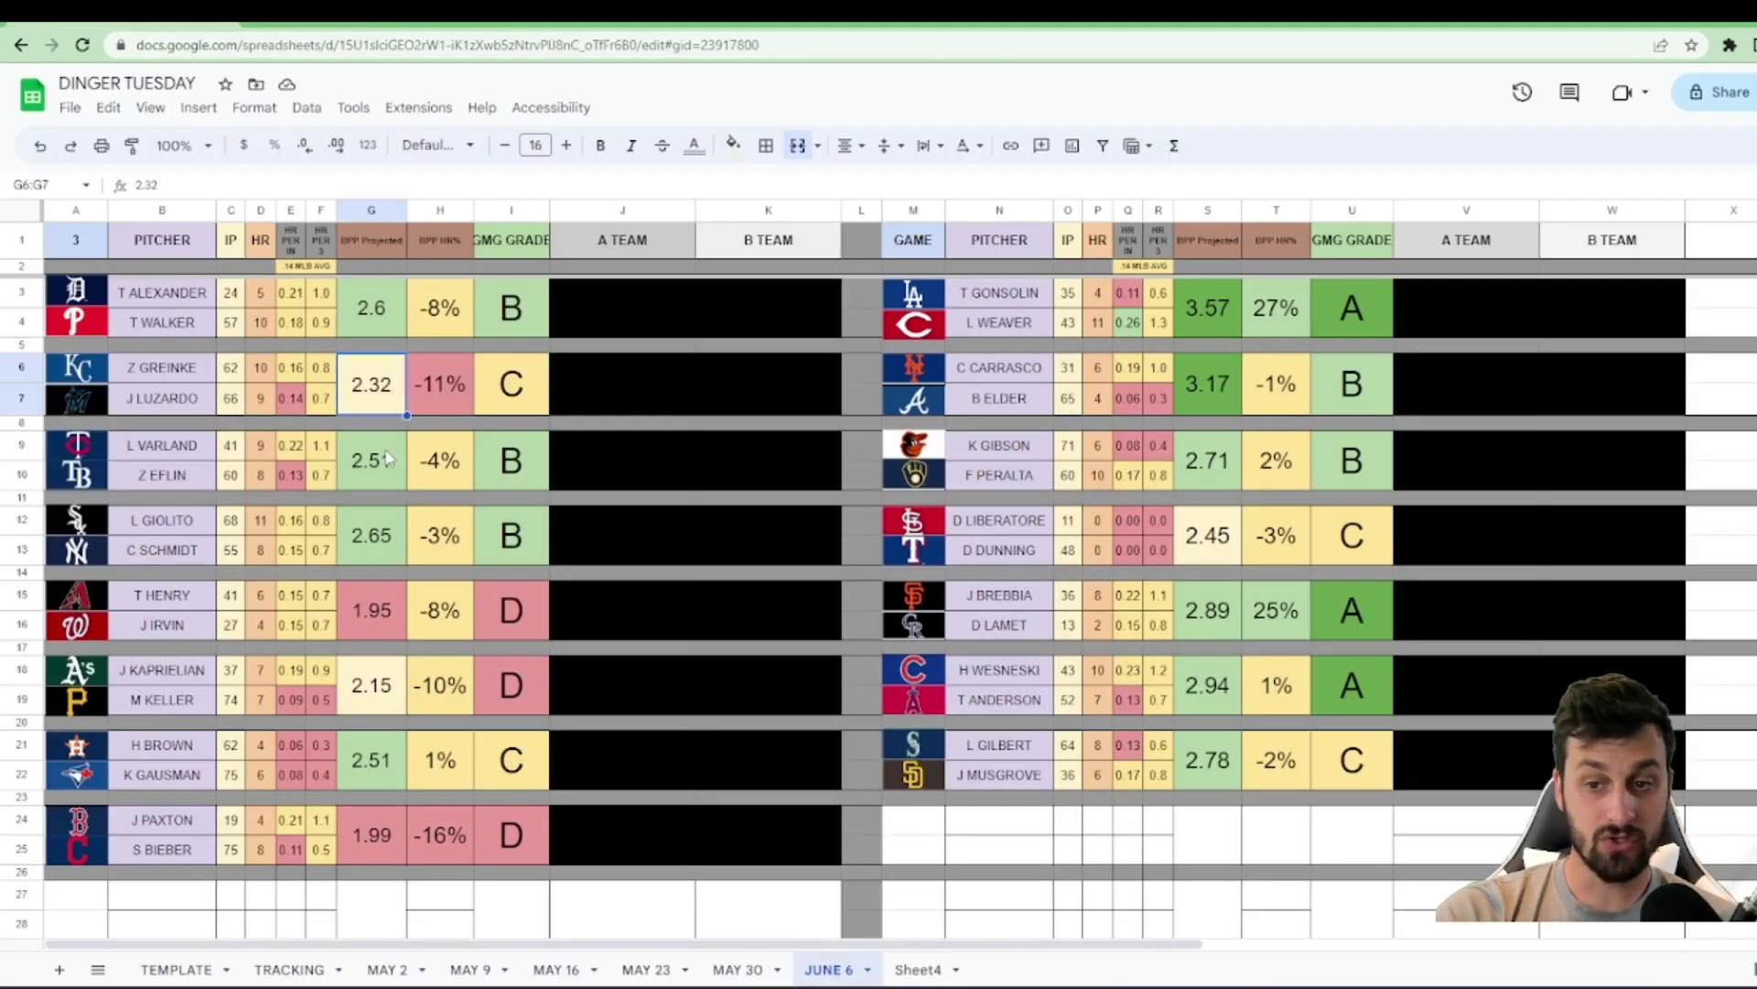
click(389, 458)
click(389, 543)
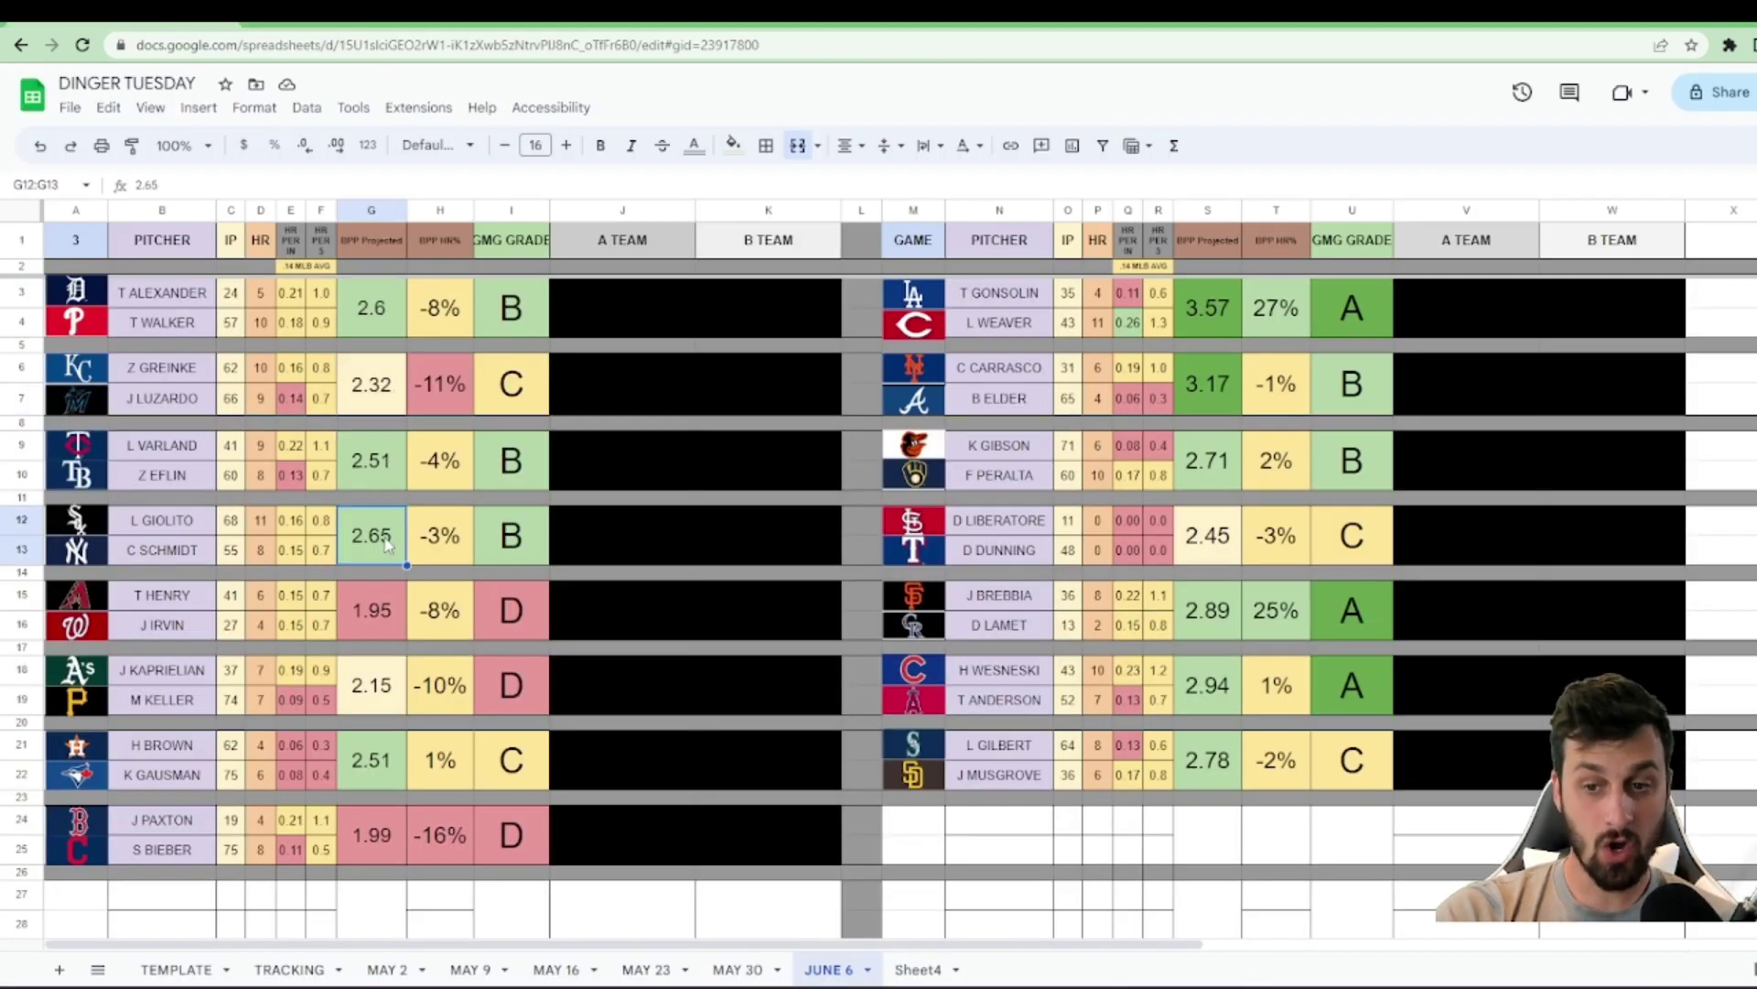
click(393, 622)
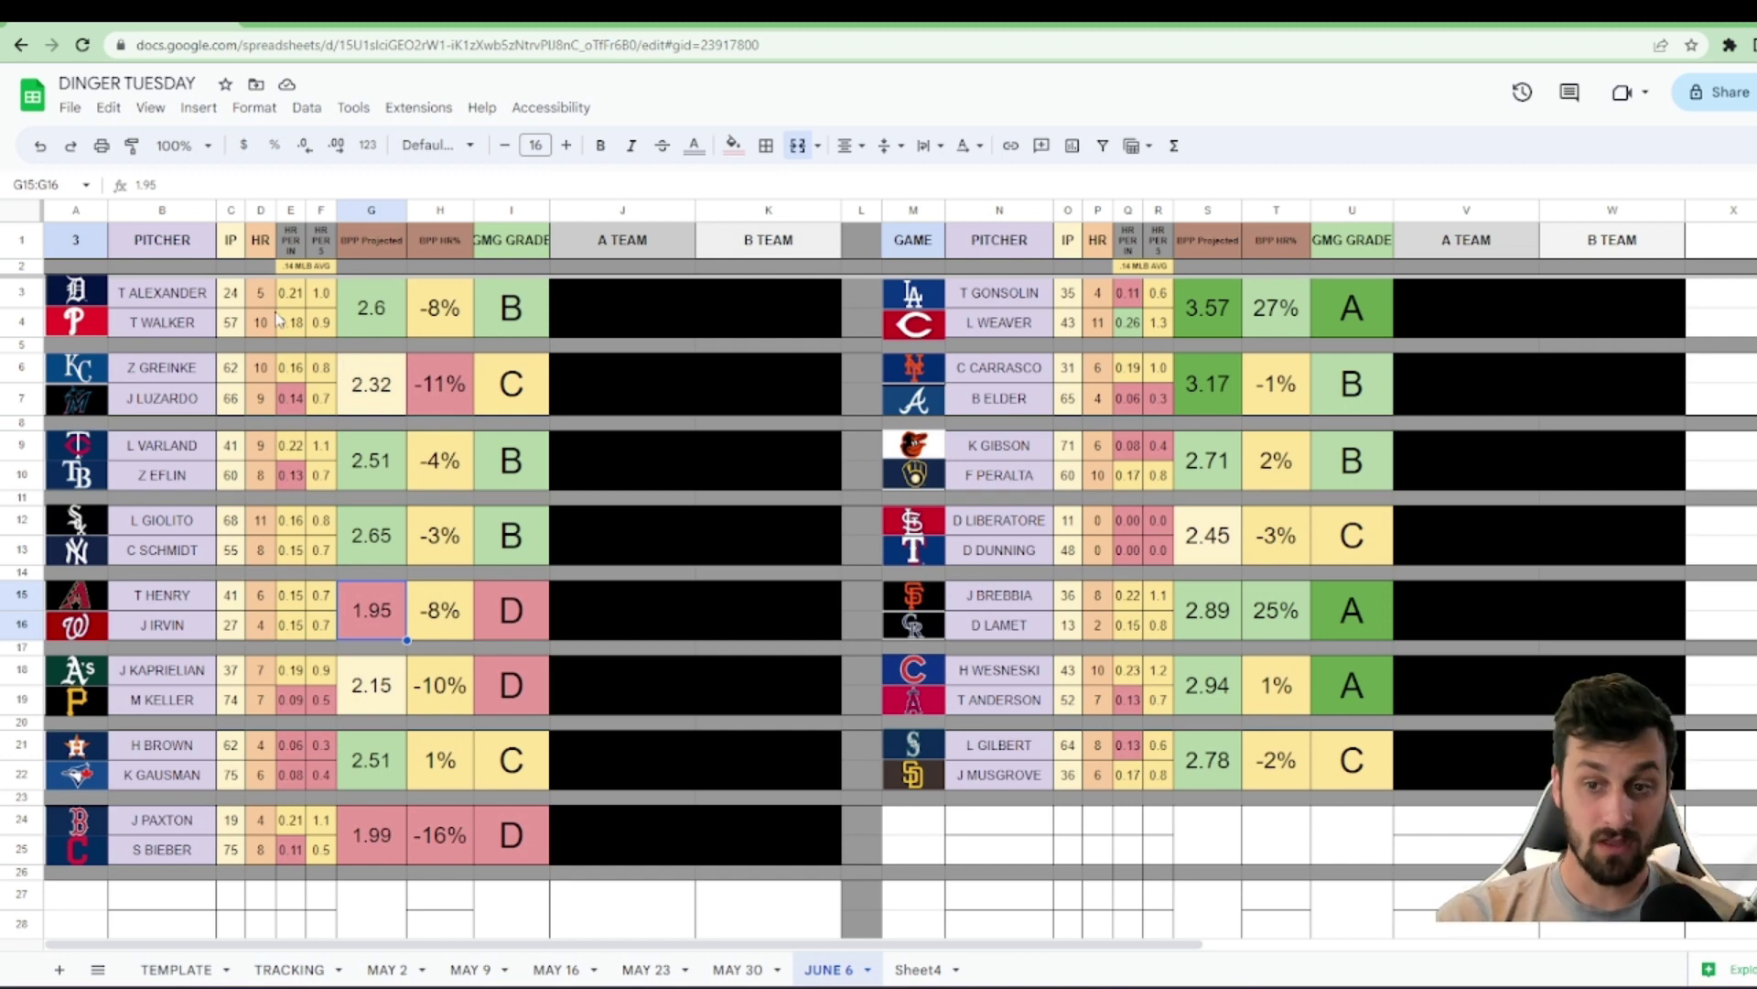
- Inspect the first Tigers pitcher's innings, home runs and home run rates, plus the Tigers–Phillies projected total
click(242, 299)
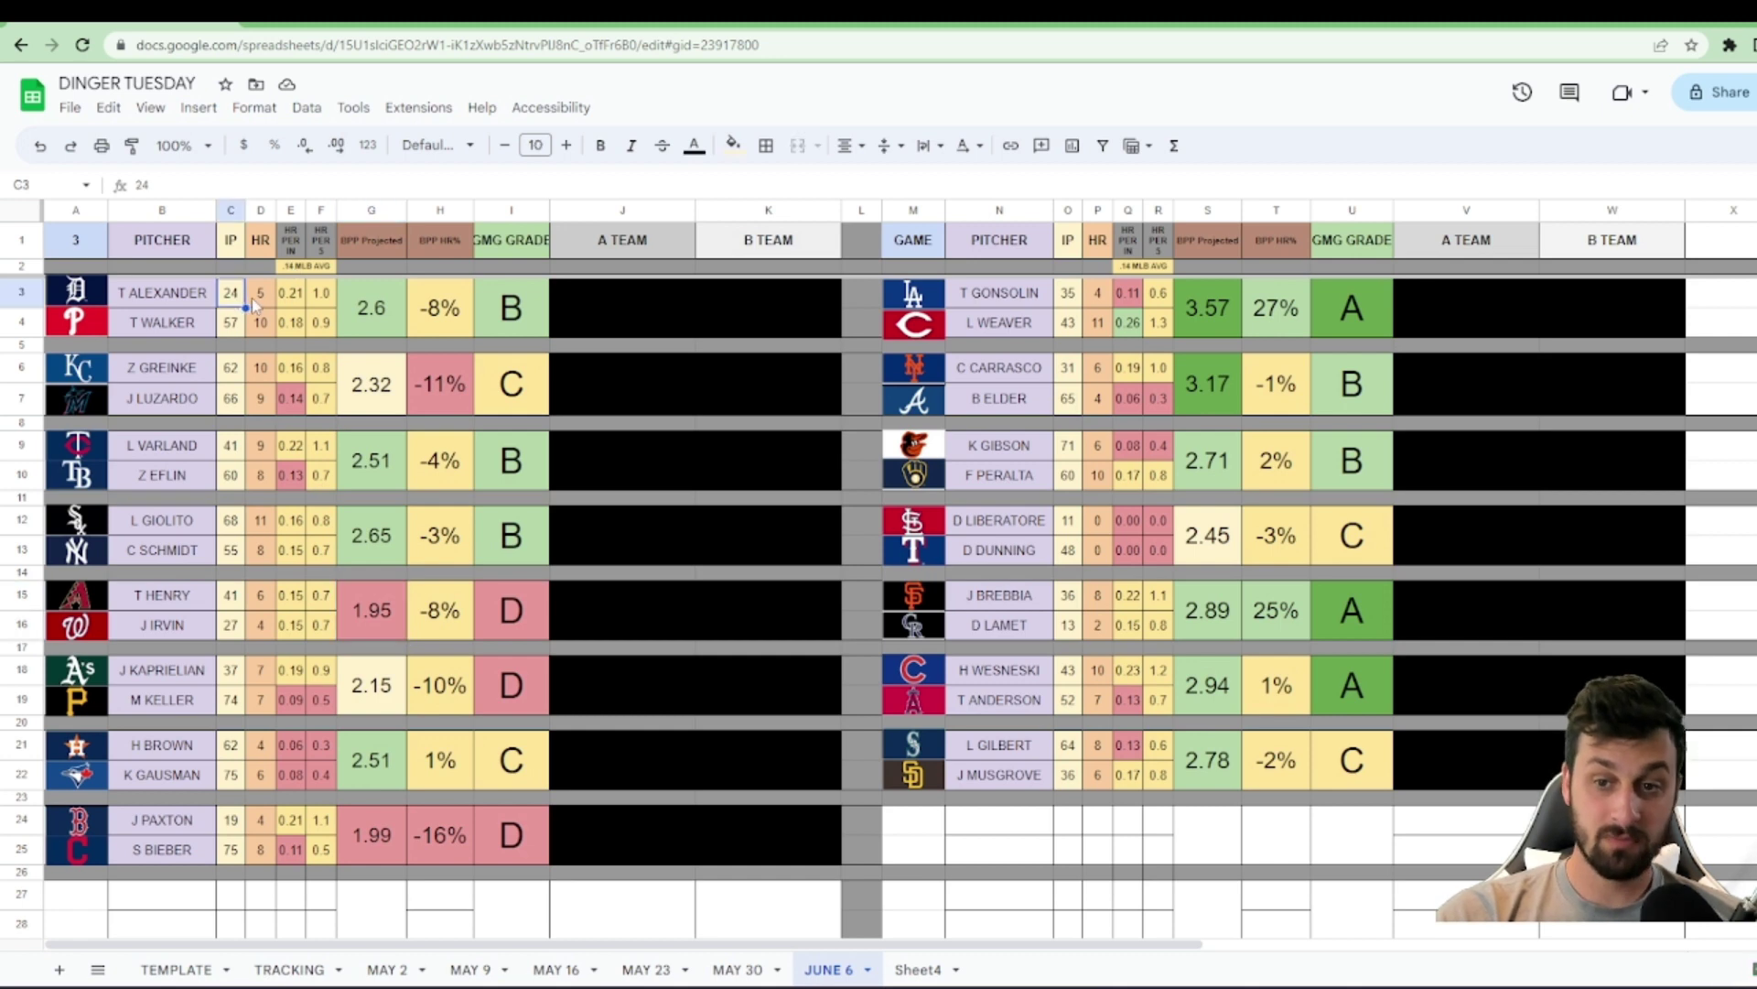
click(262, 302)
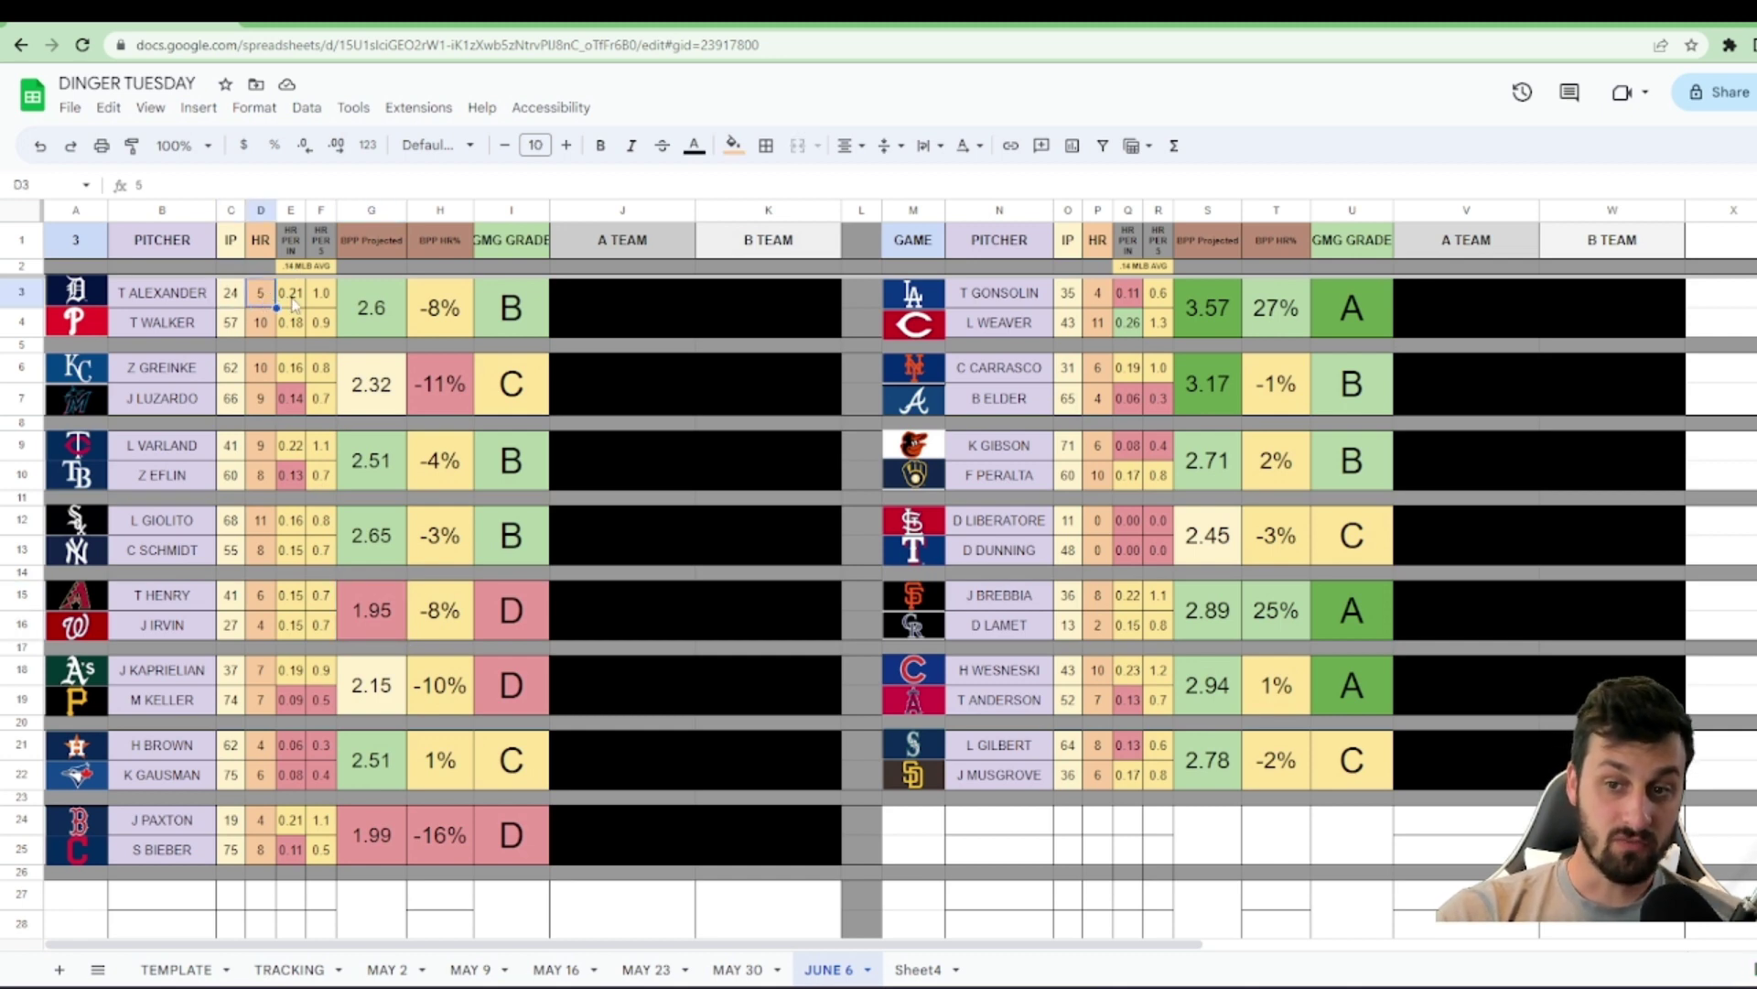
click(293, 302)
click(320, 302)
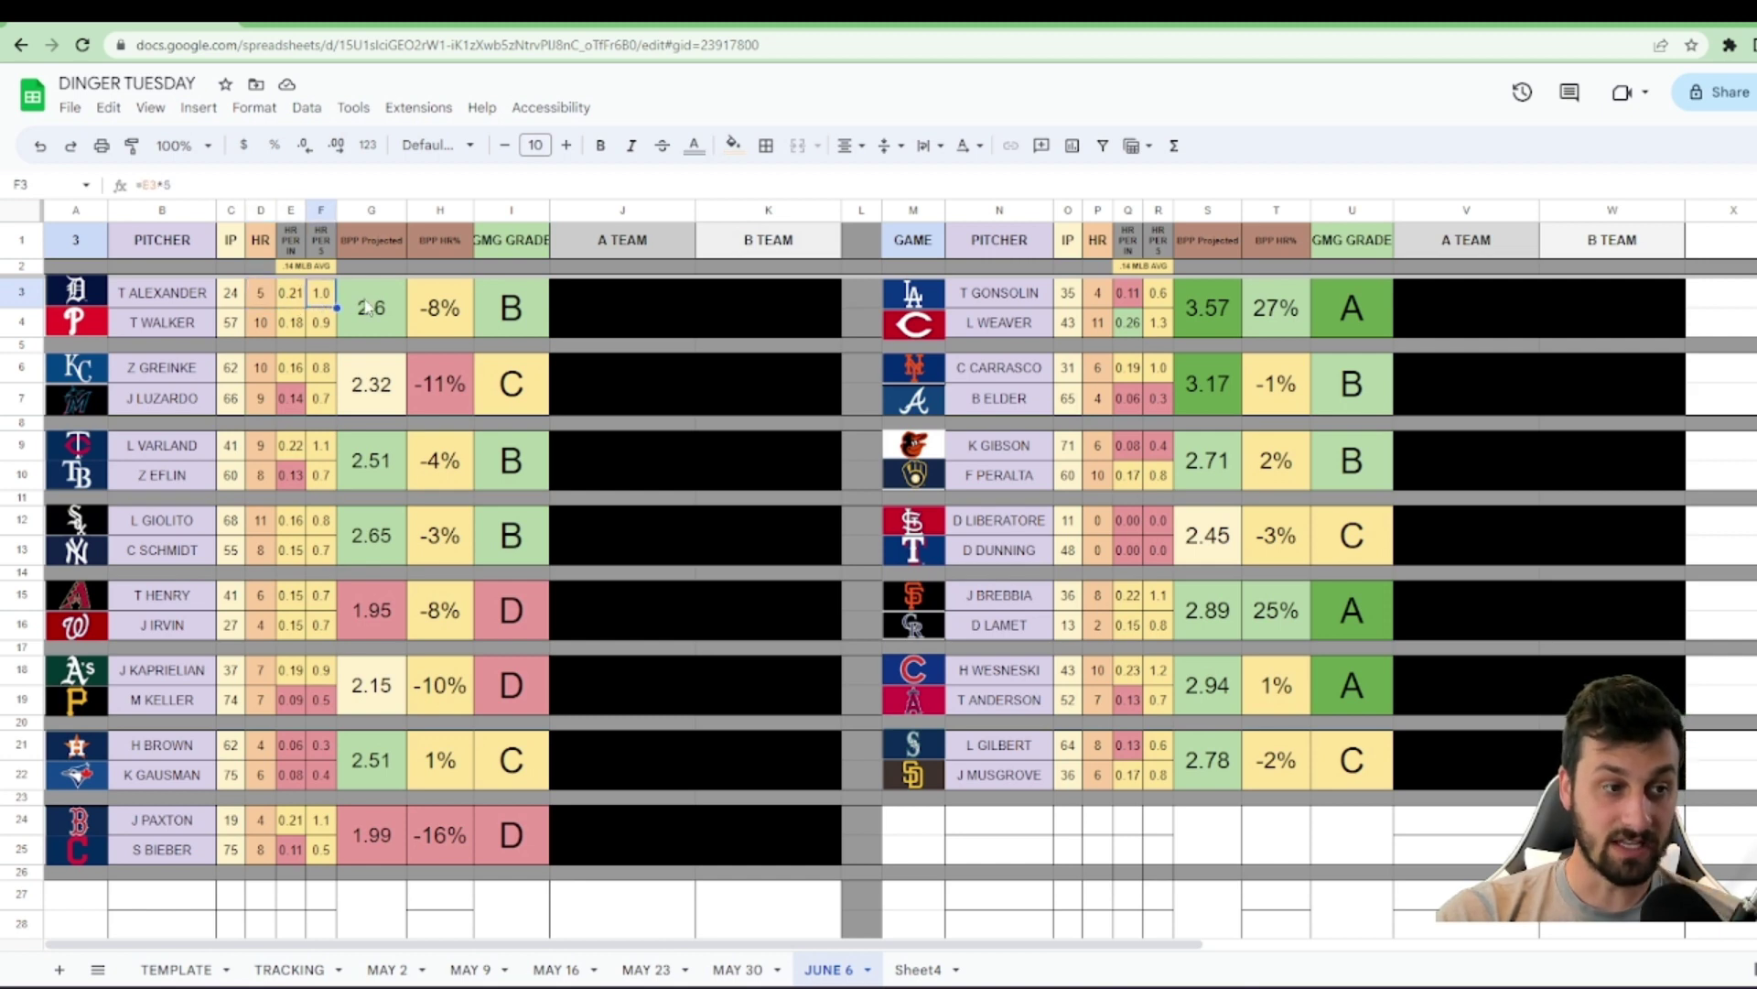
click(369, 309)
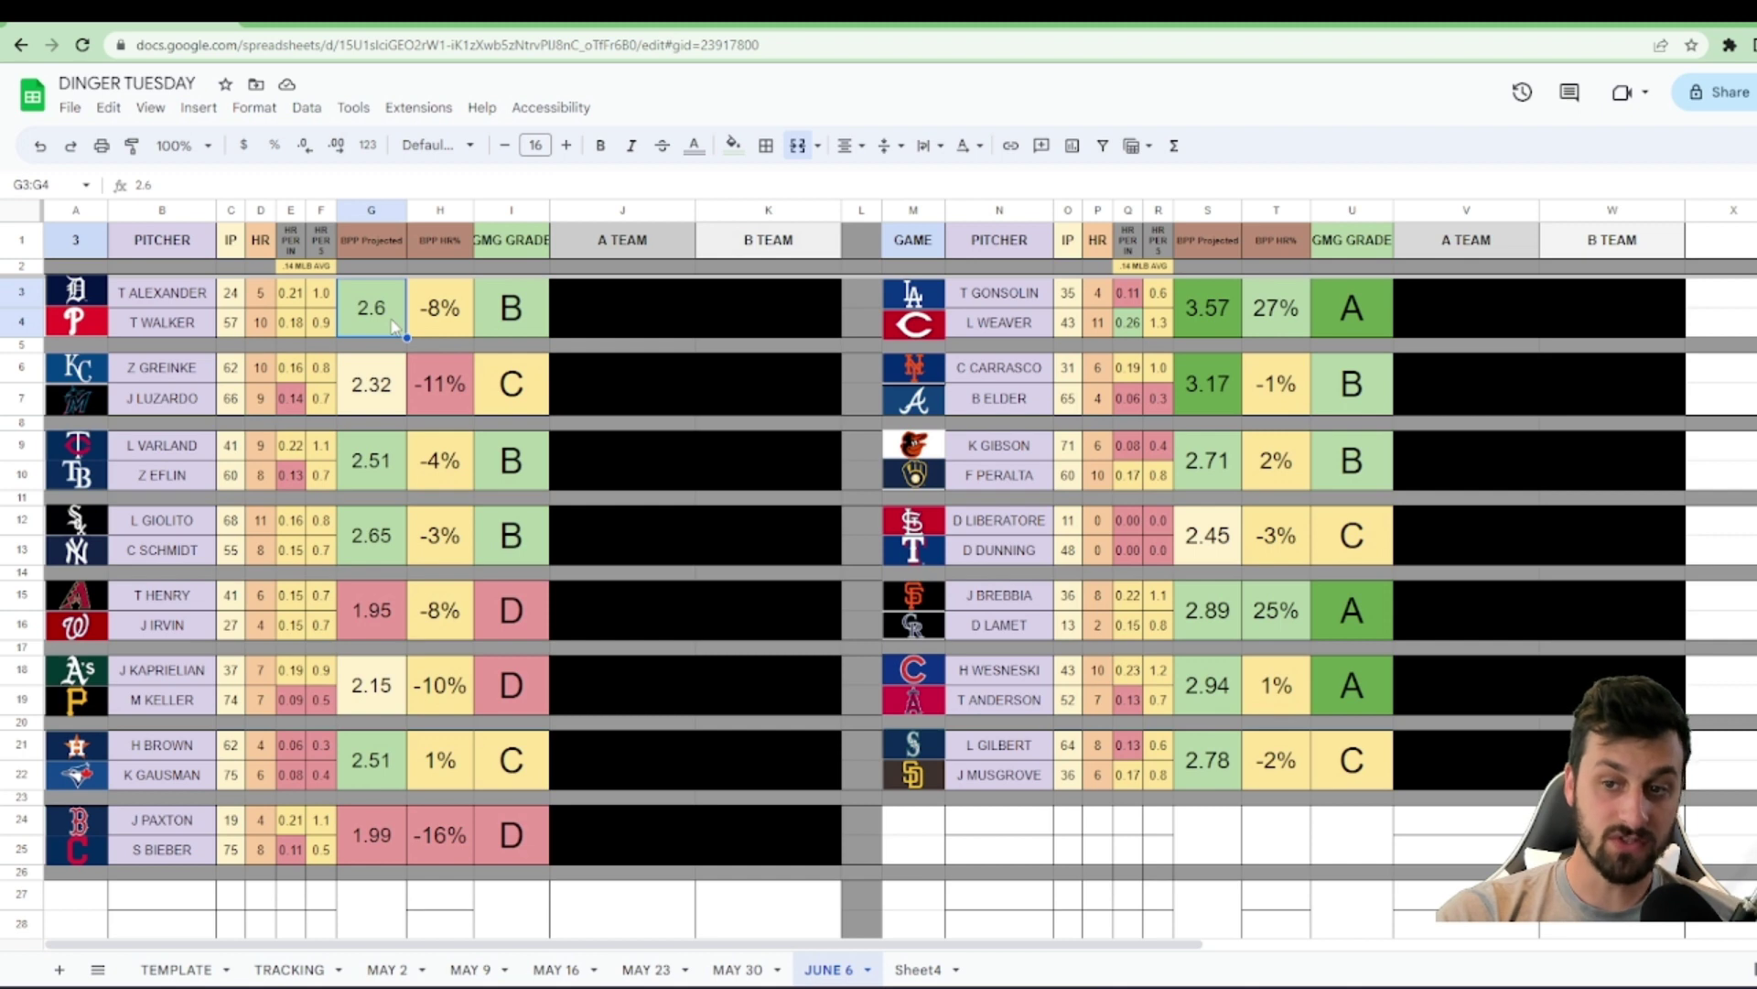
- Inspect the BPP HR% and GMG grade of the Tigers–Phillies game
click(459, 320)
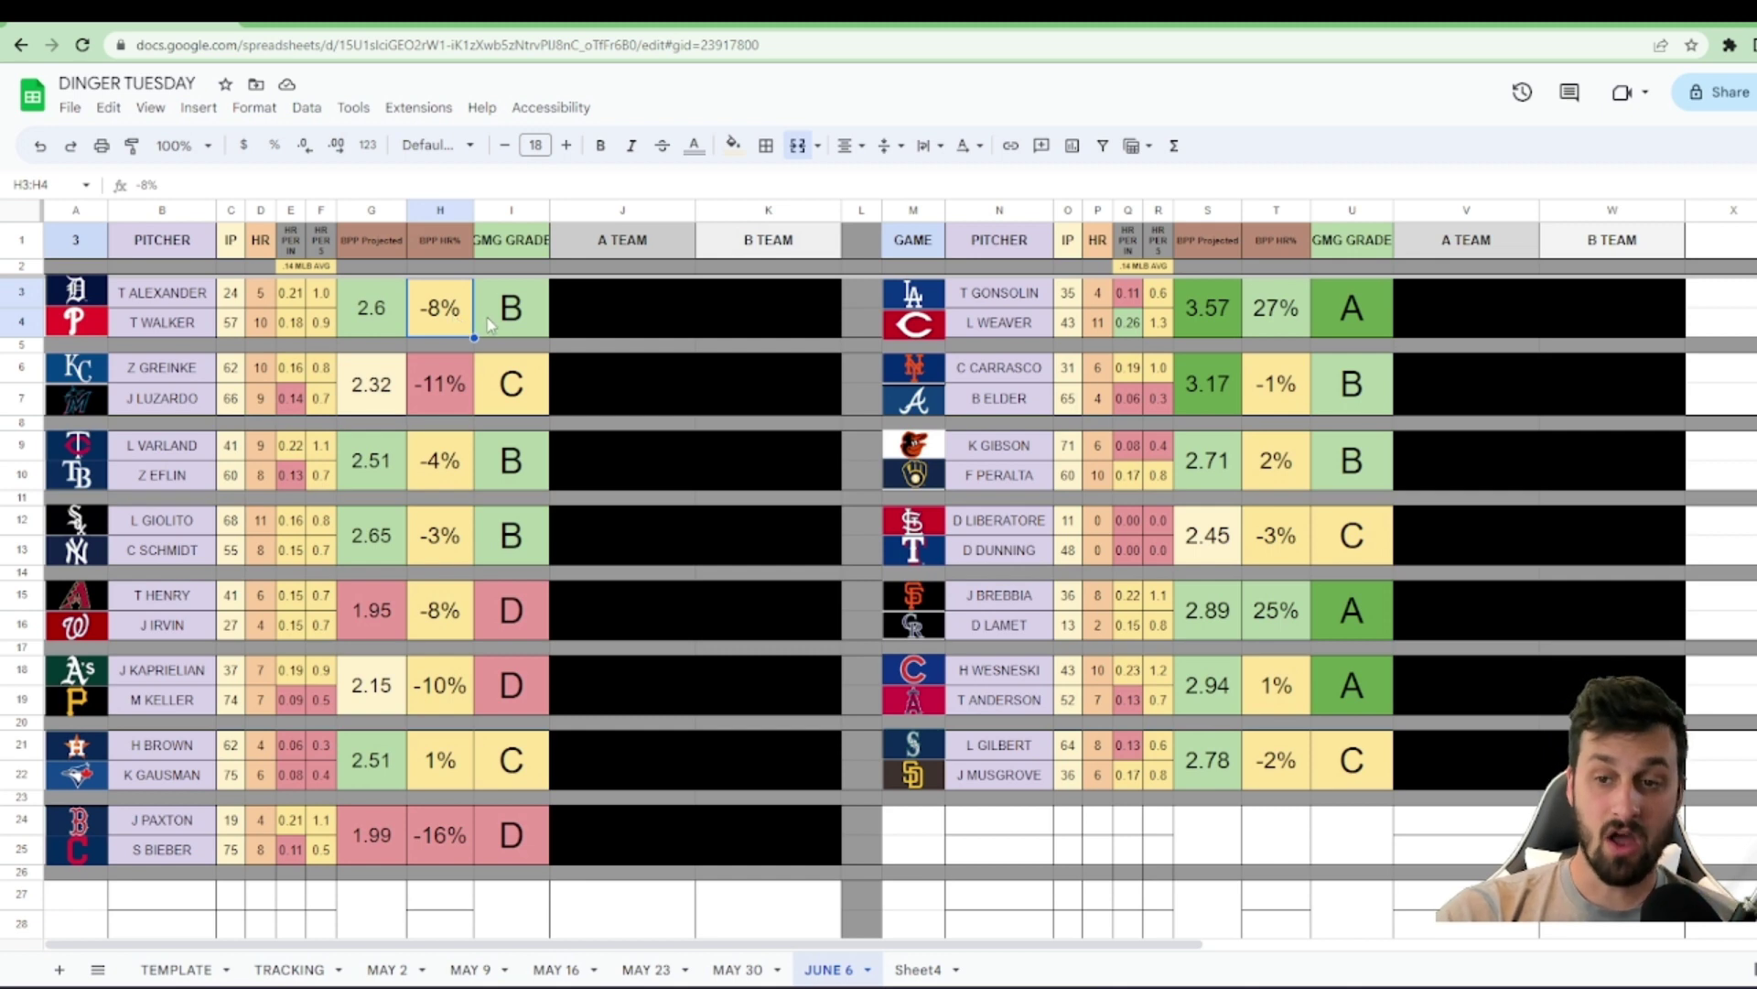
click(526, 322)
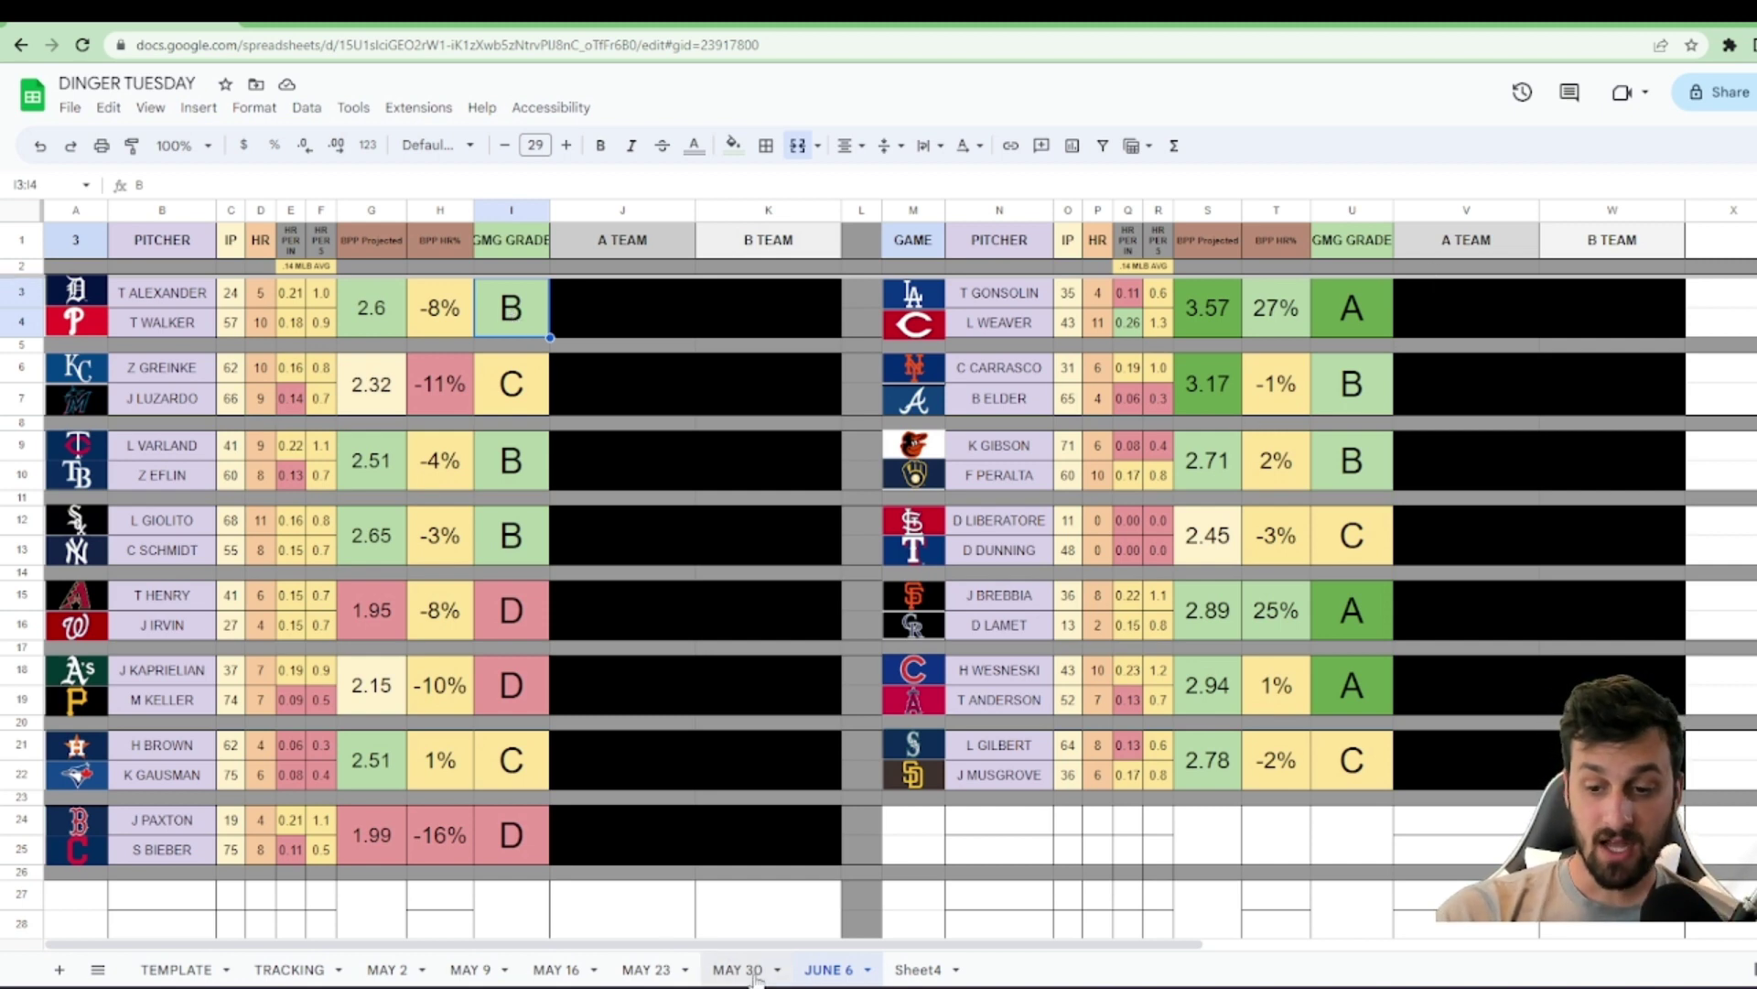
click(401, 20)
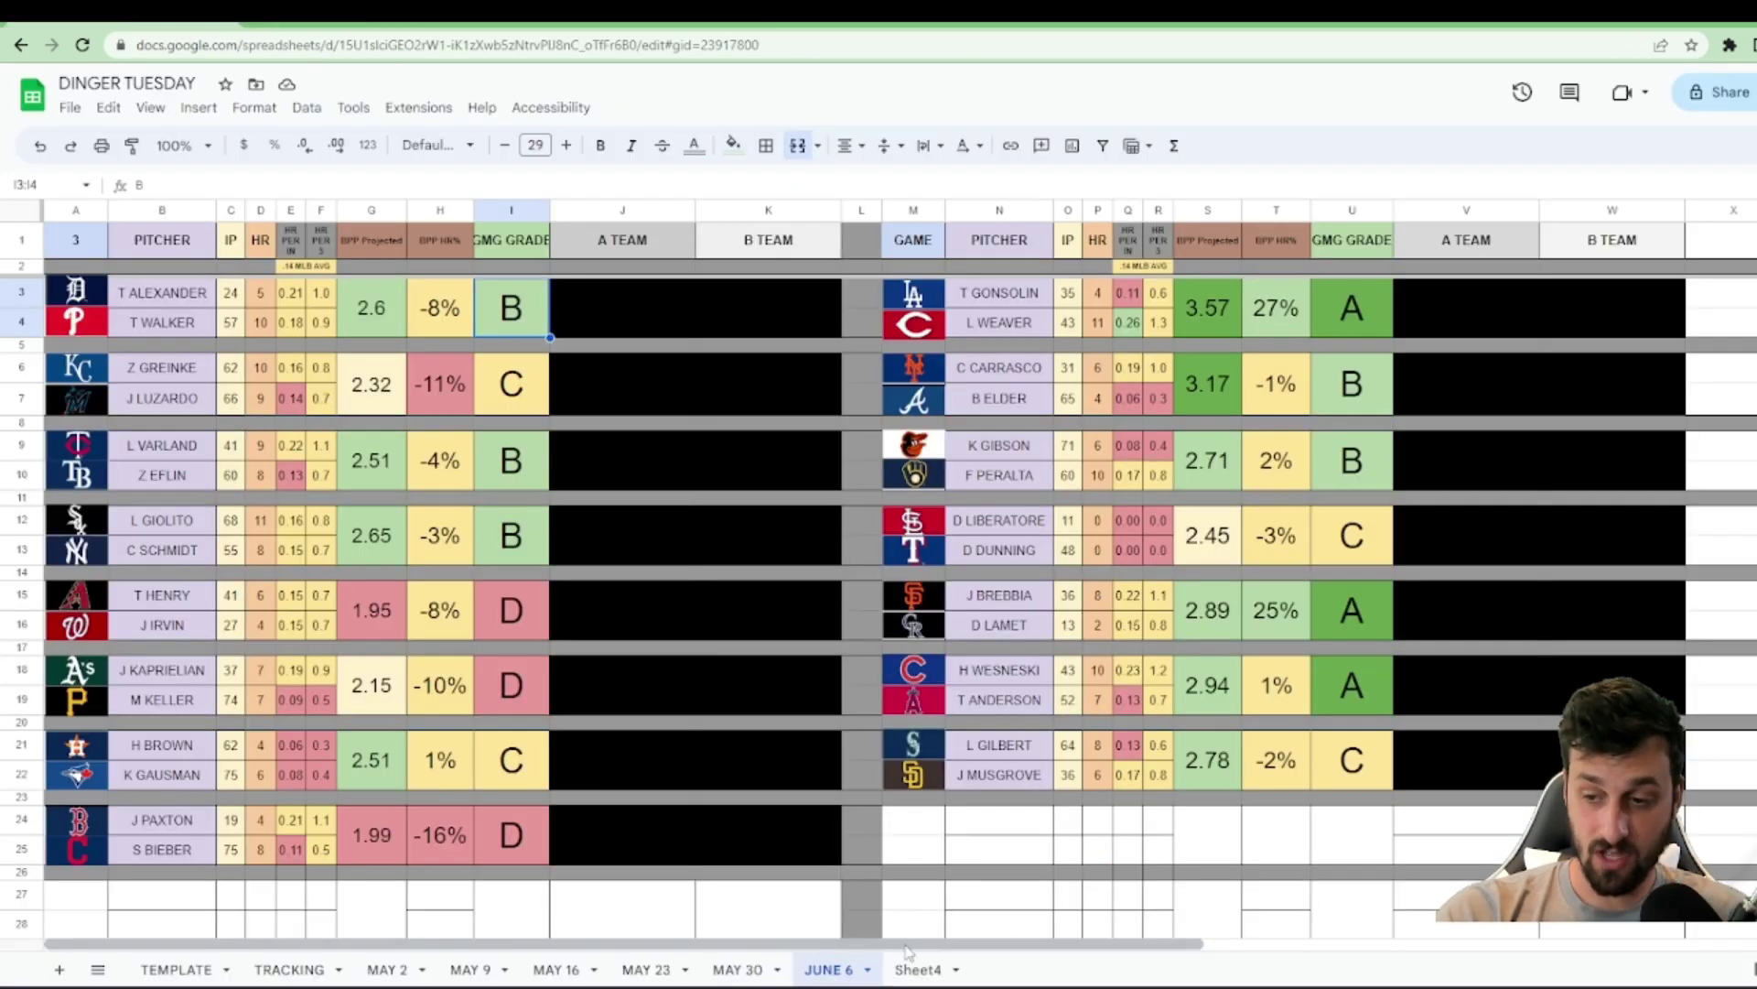
- Open Sheet4 and enlarge its view to 150% to read the daily BPP home run projections
click(916, 969)
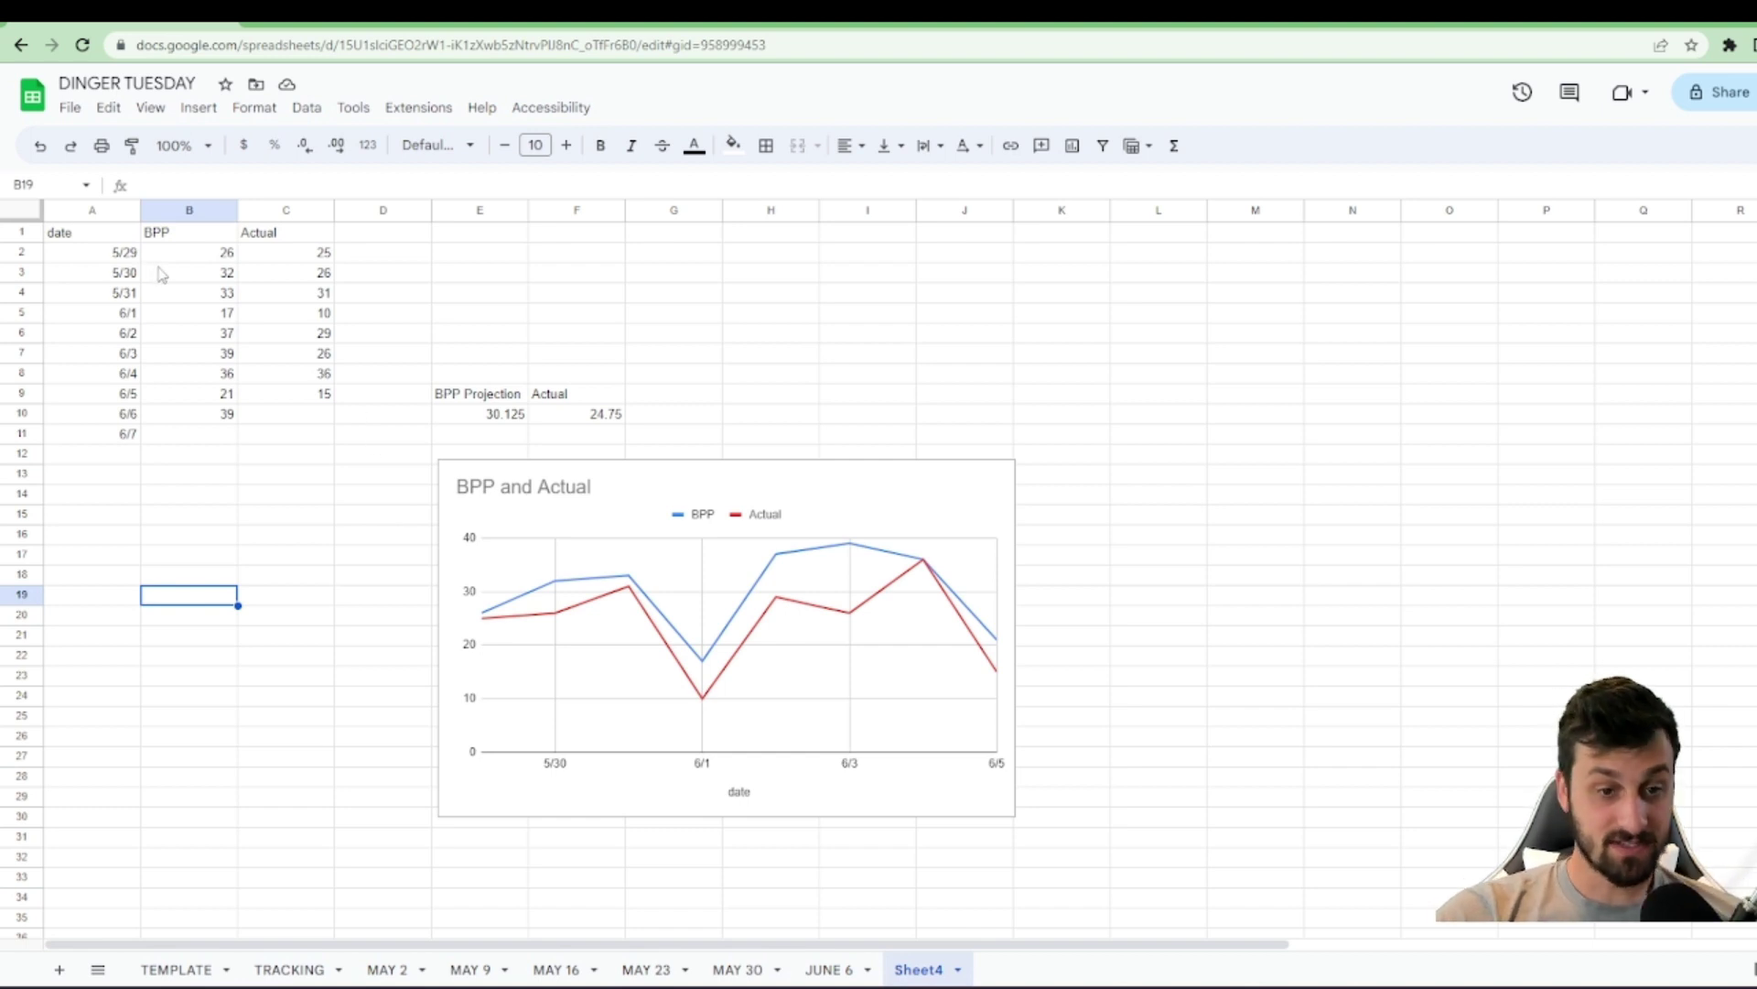
click(195, 258)
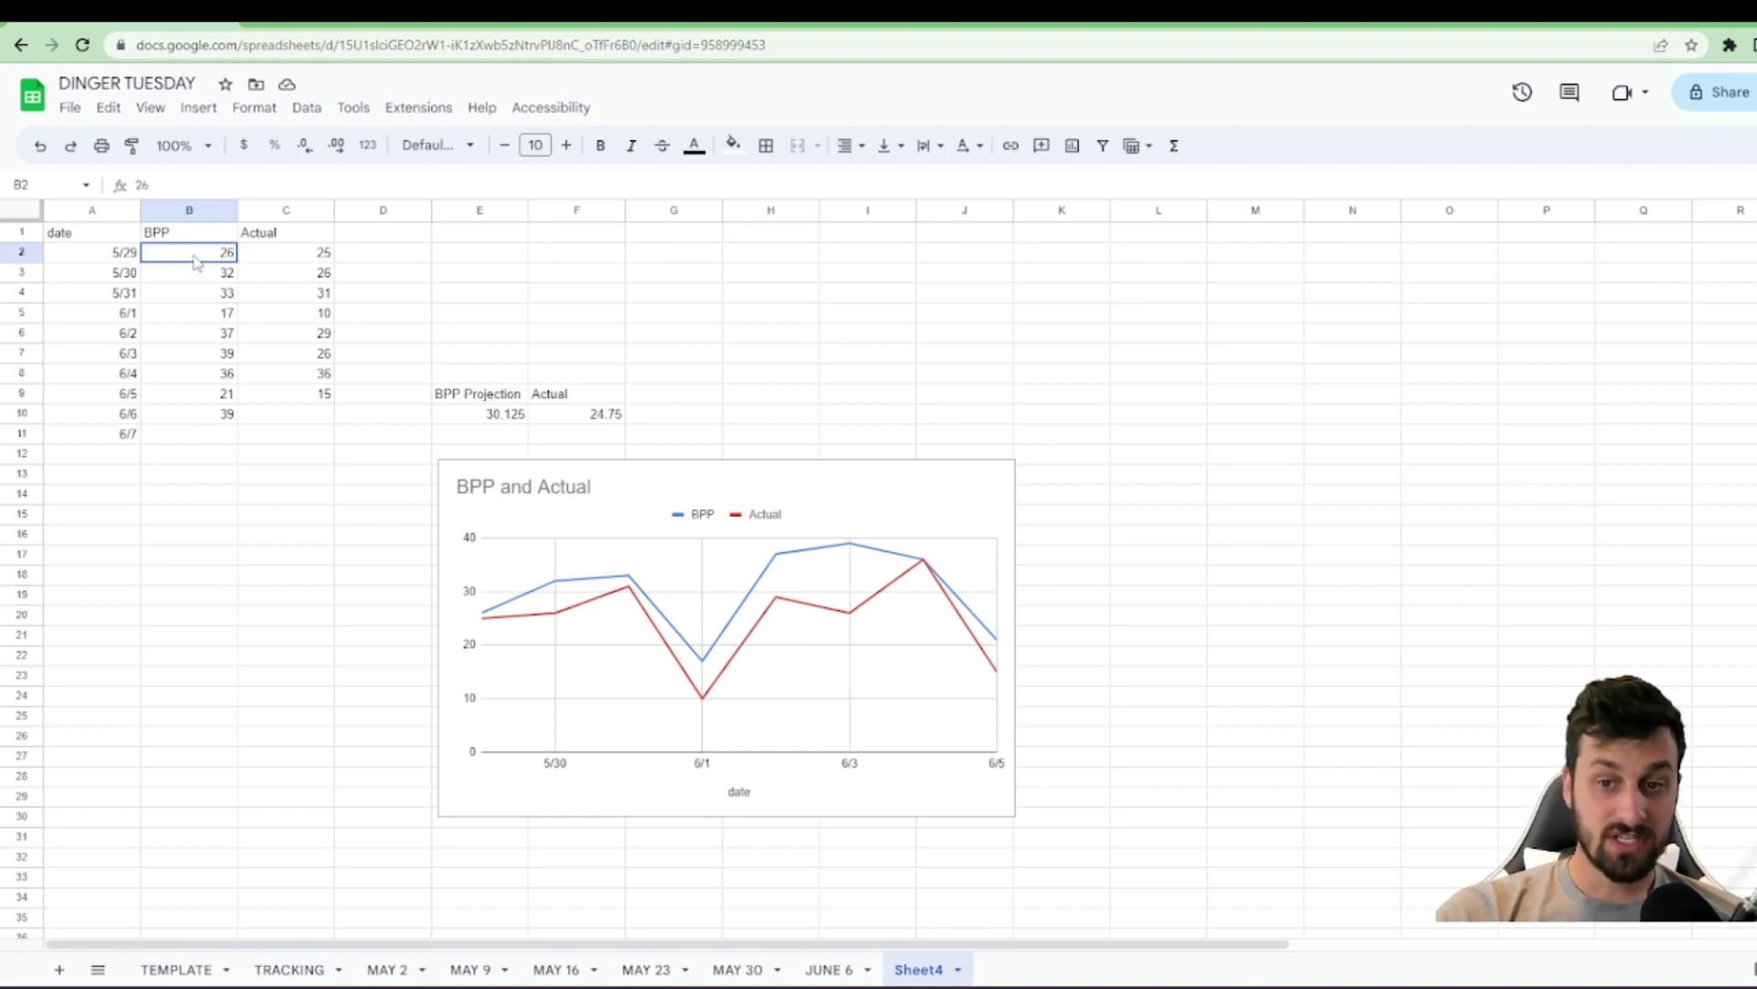
drag(195, 261, 220, 416)
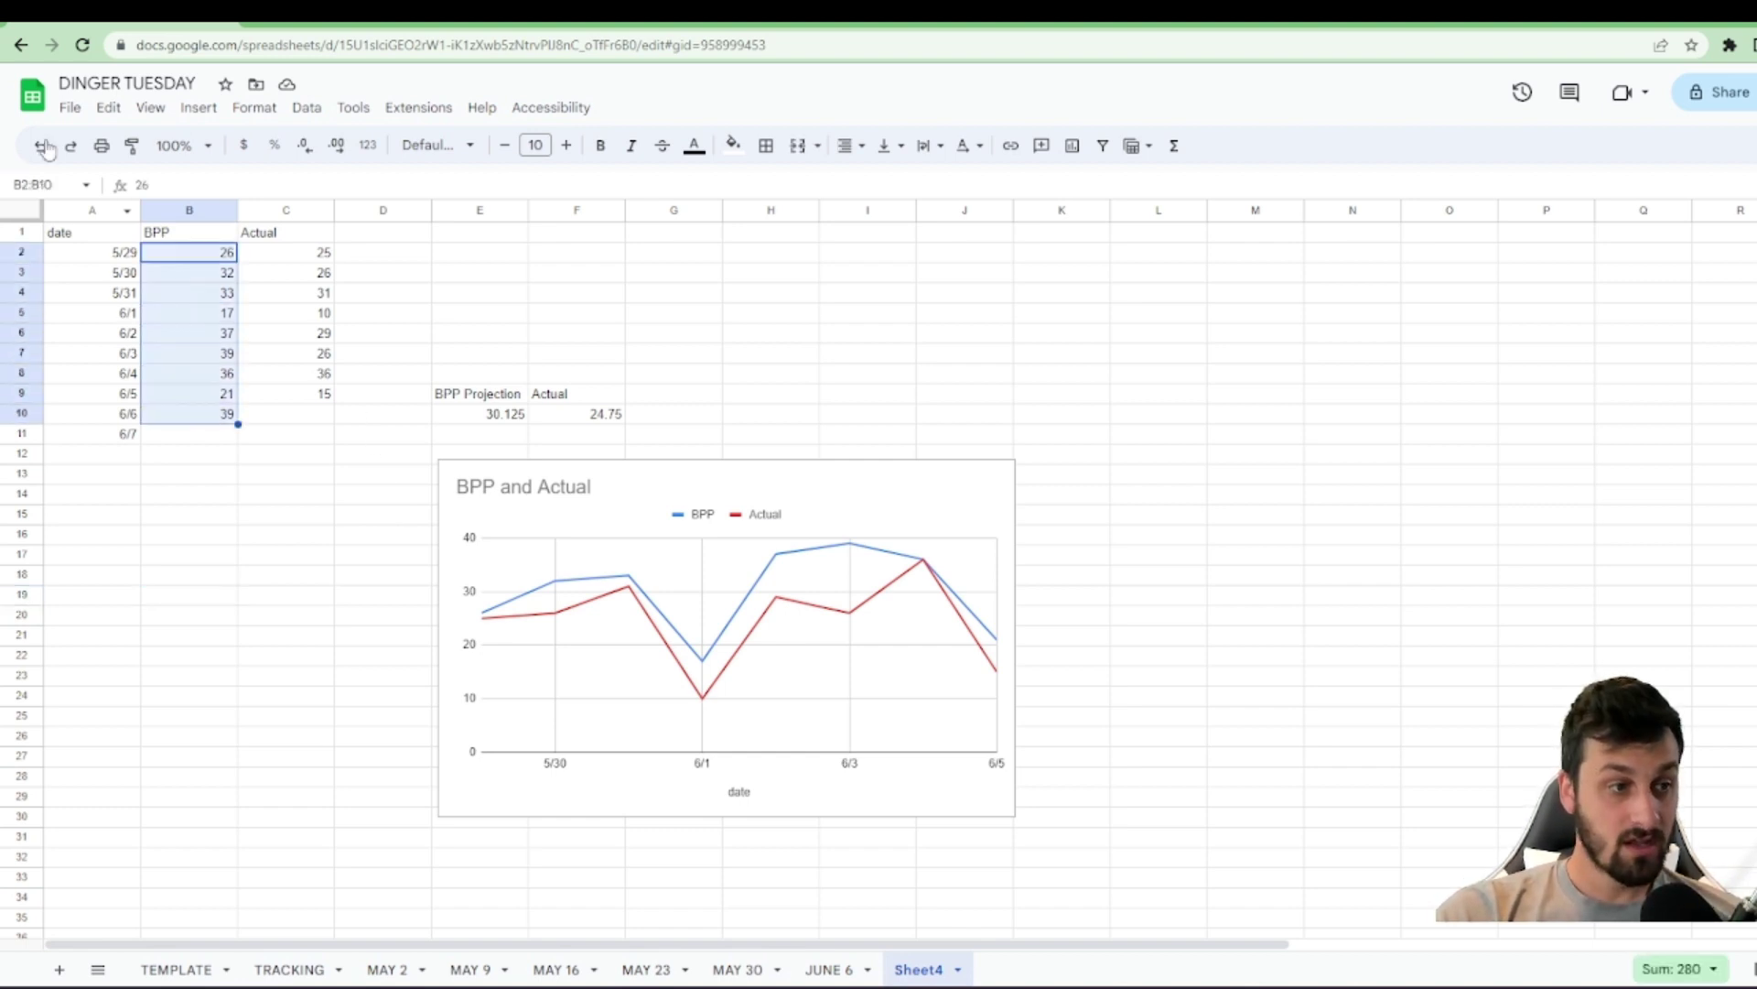
click(178, 146)
click(180, 335)
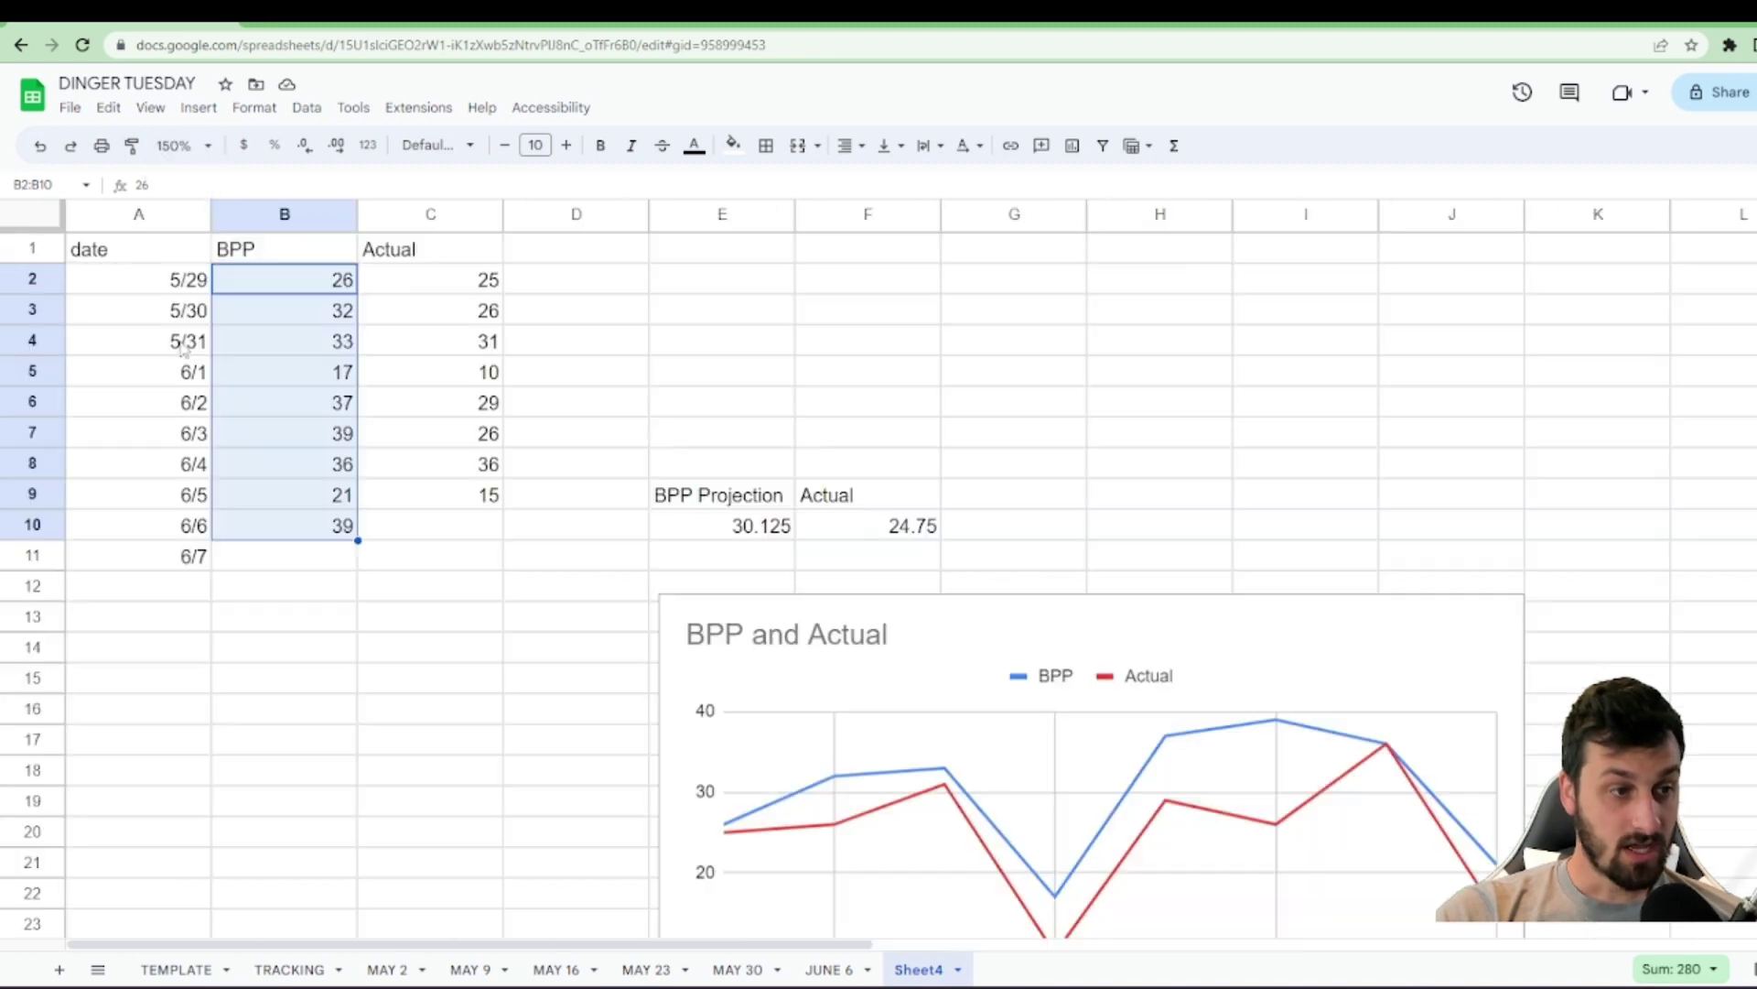
- Compare the daily BPP projections with the Actual home run counts, from 5/29 down to the 6/6 row
click(330, 372)
drag(339, 311, 359, 499)
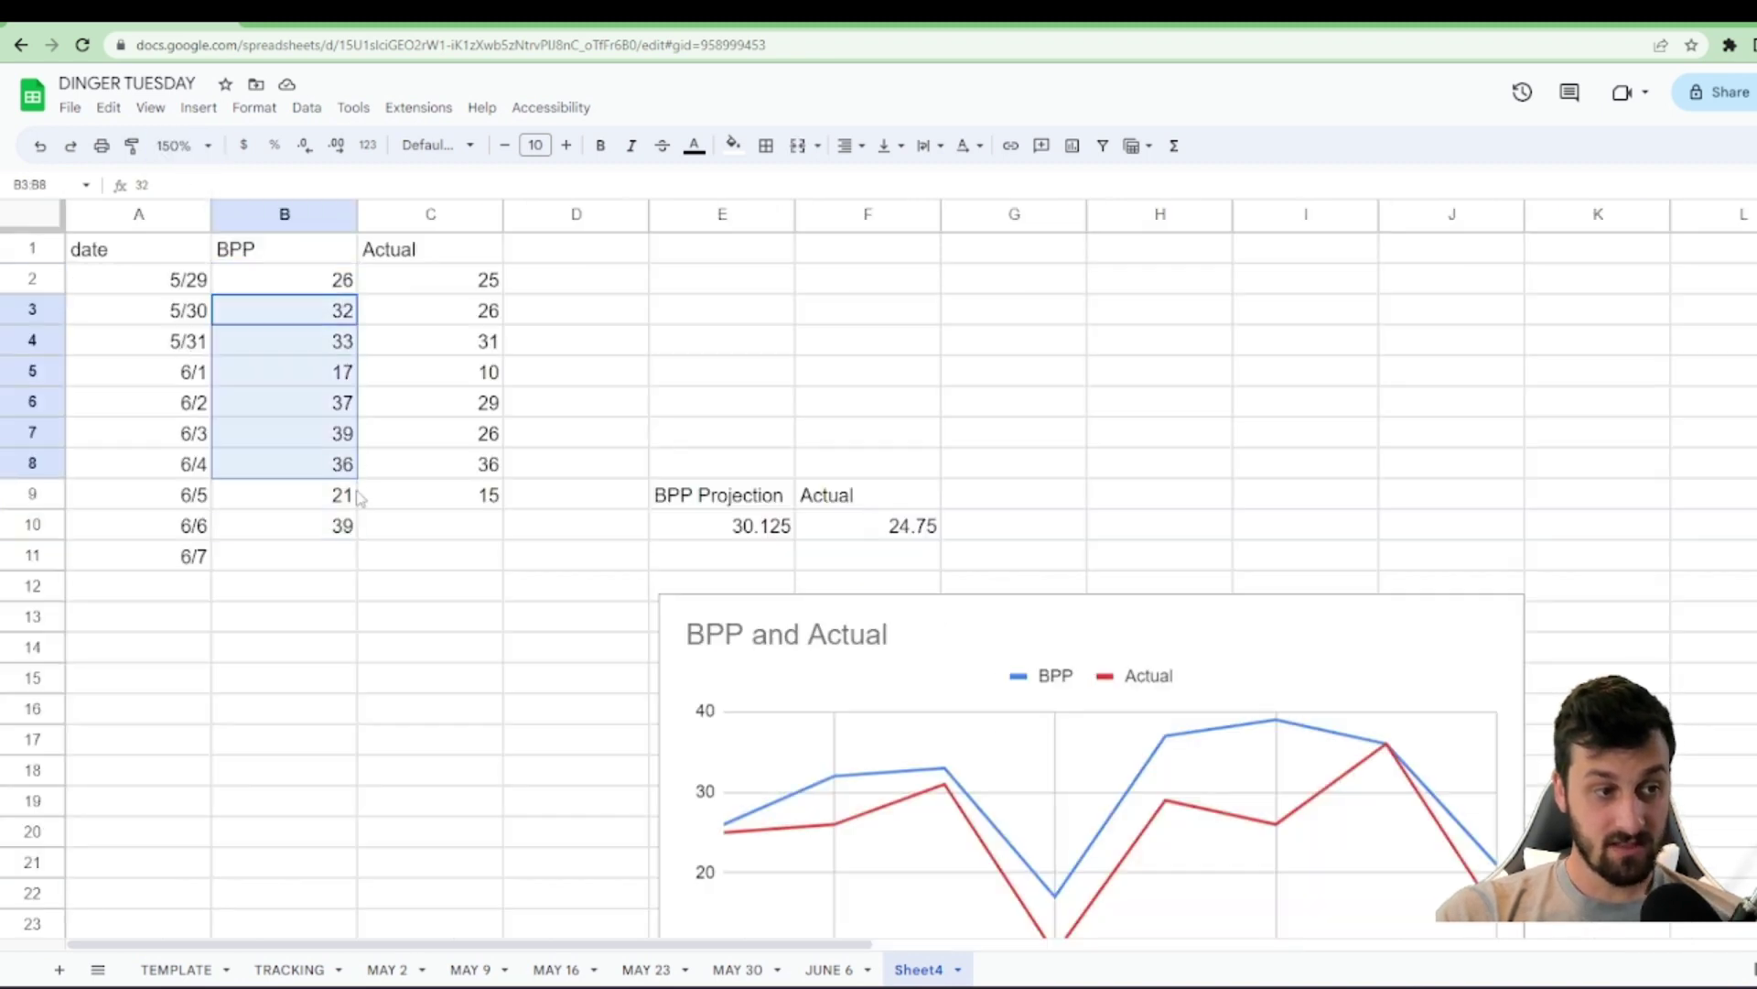
click(364, 560)
click(198, 289)
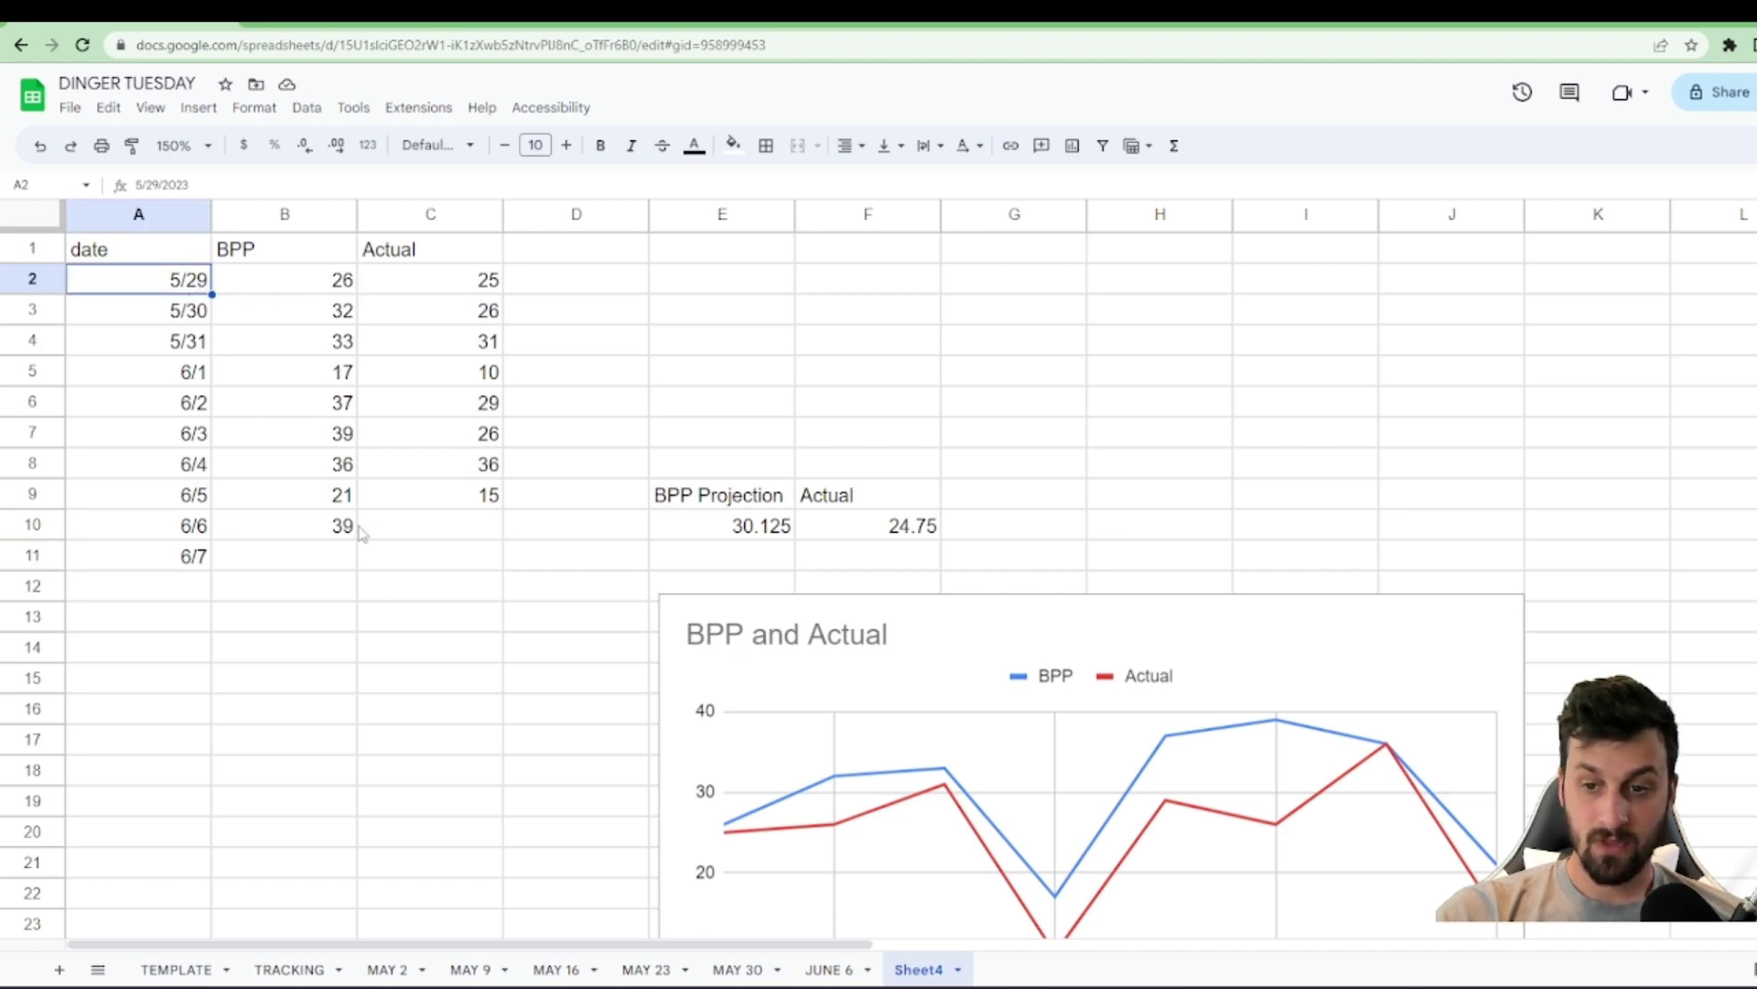
drag(464, 279, 470, 499)
click(470, 535)
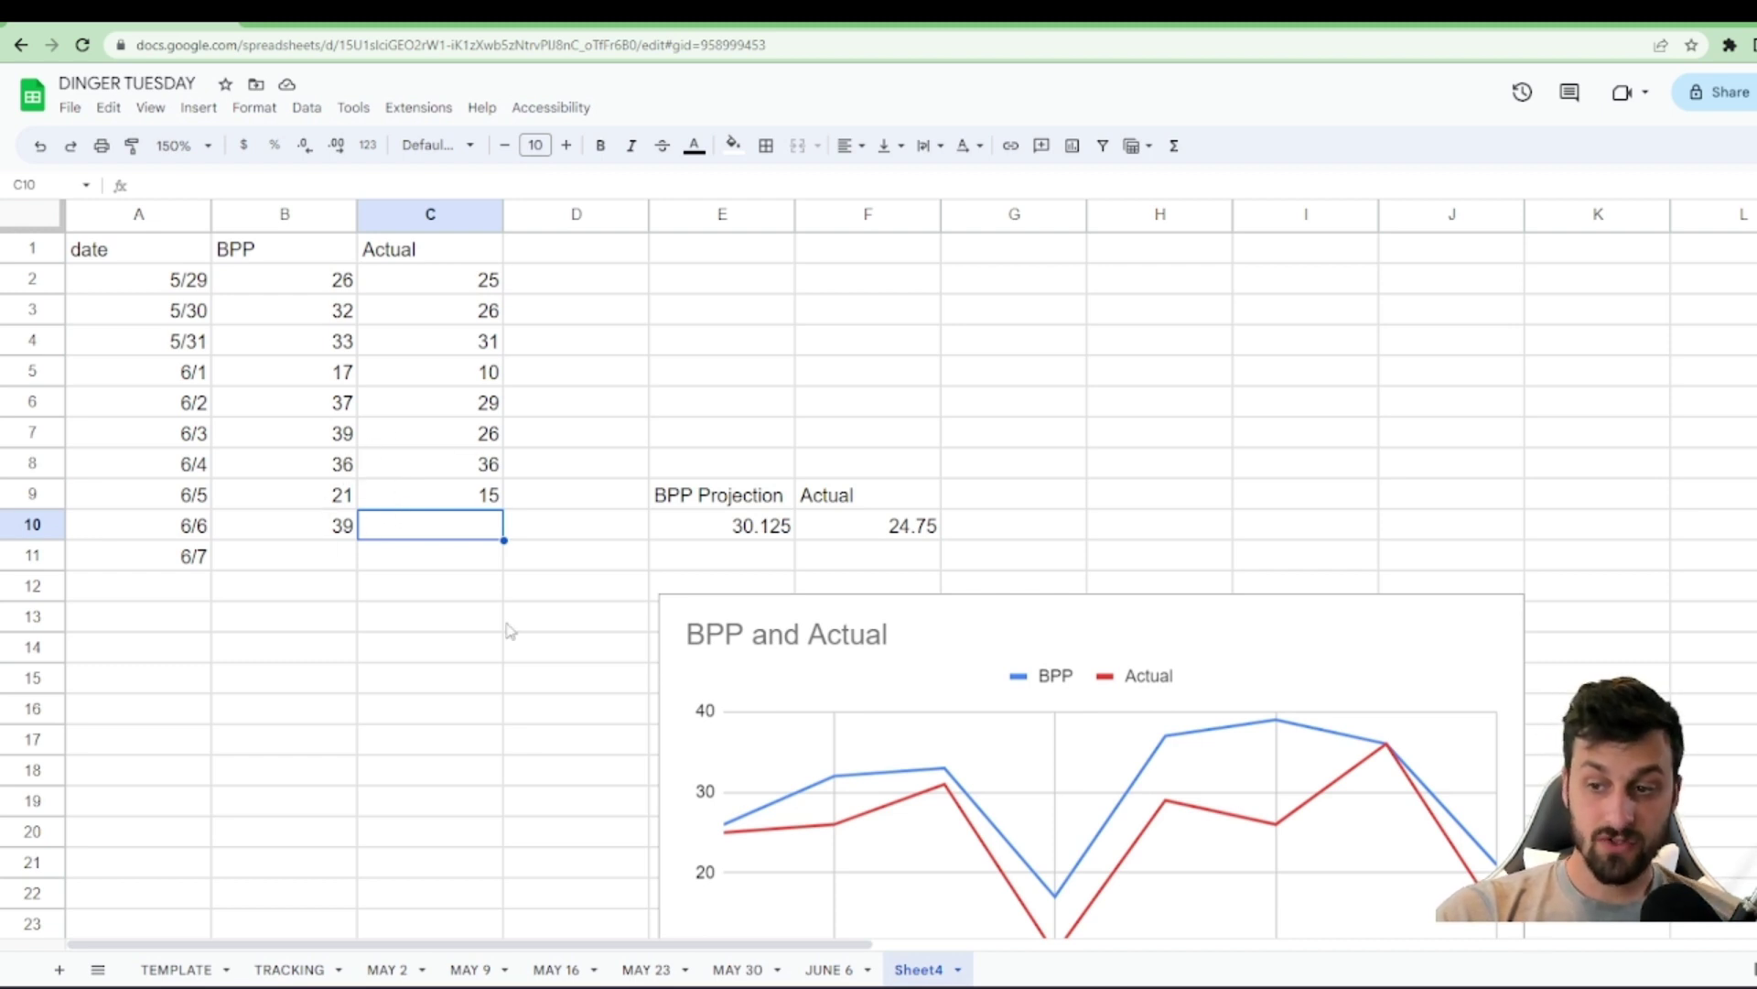
- Examine the BPP Projection and Actual averages, the BPP and Actual chart, and the 6/6 projection
scroll(568, 591, down, 1)
click(732, 465)
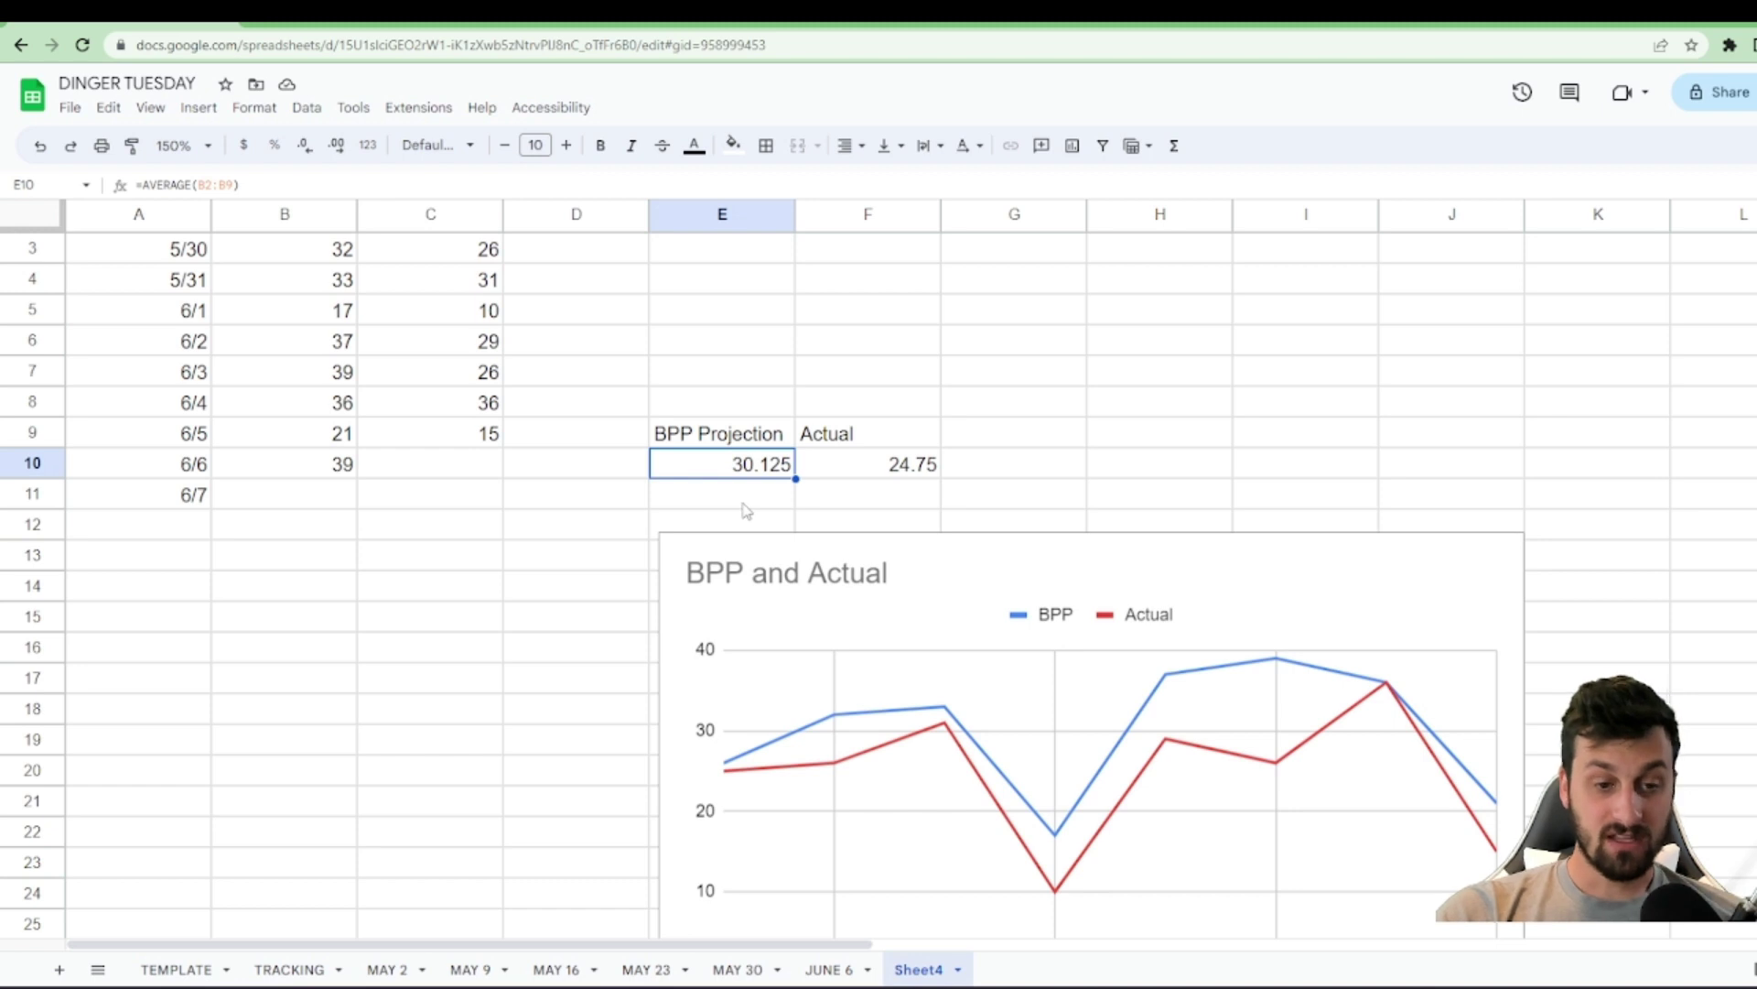
click(881, 465)
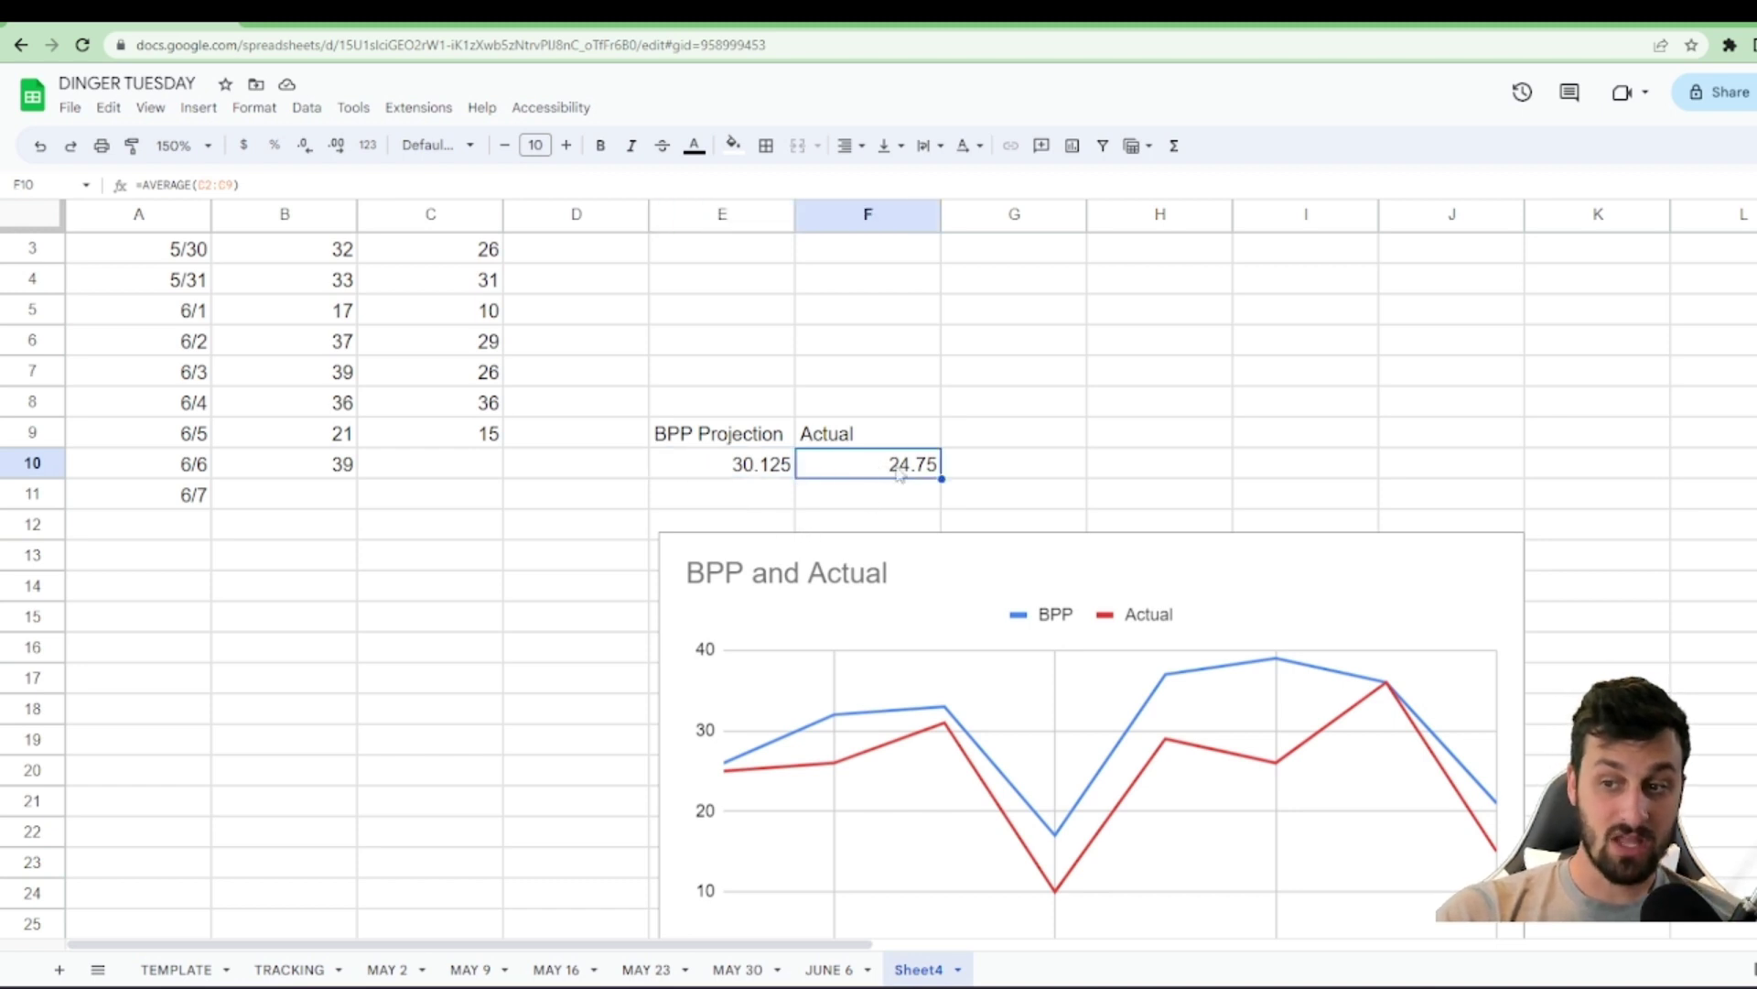
scroll(1007, 495, down, 4)
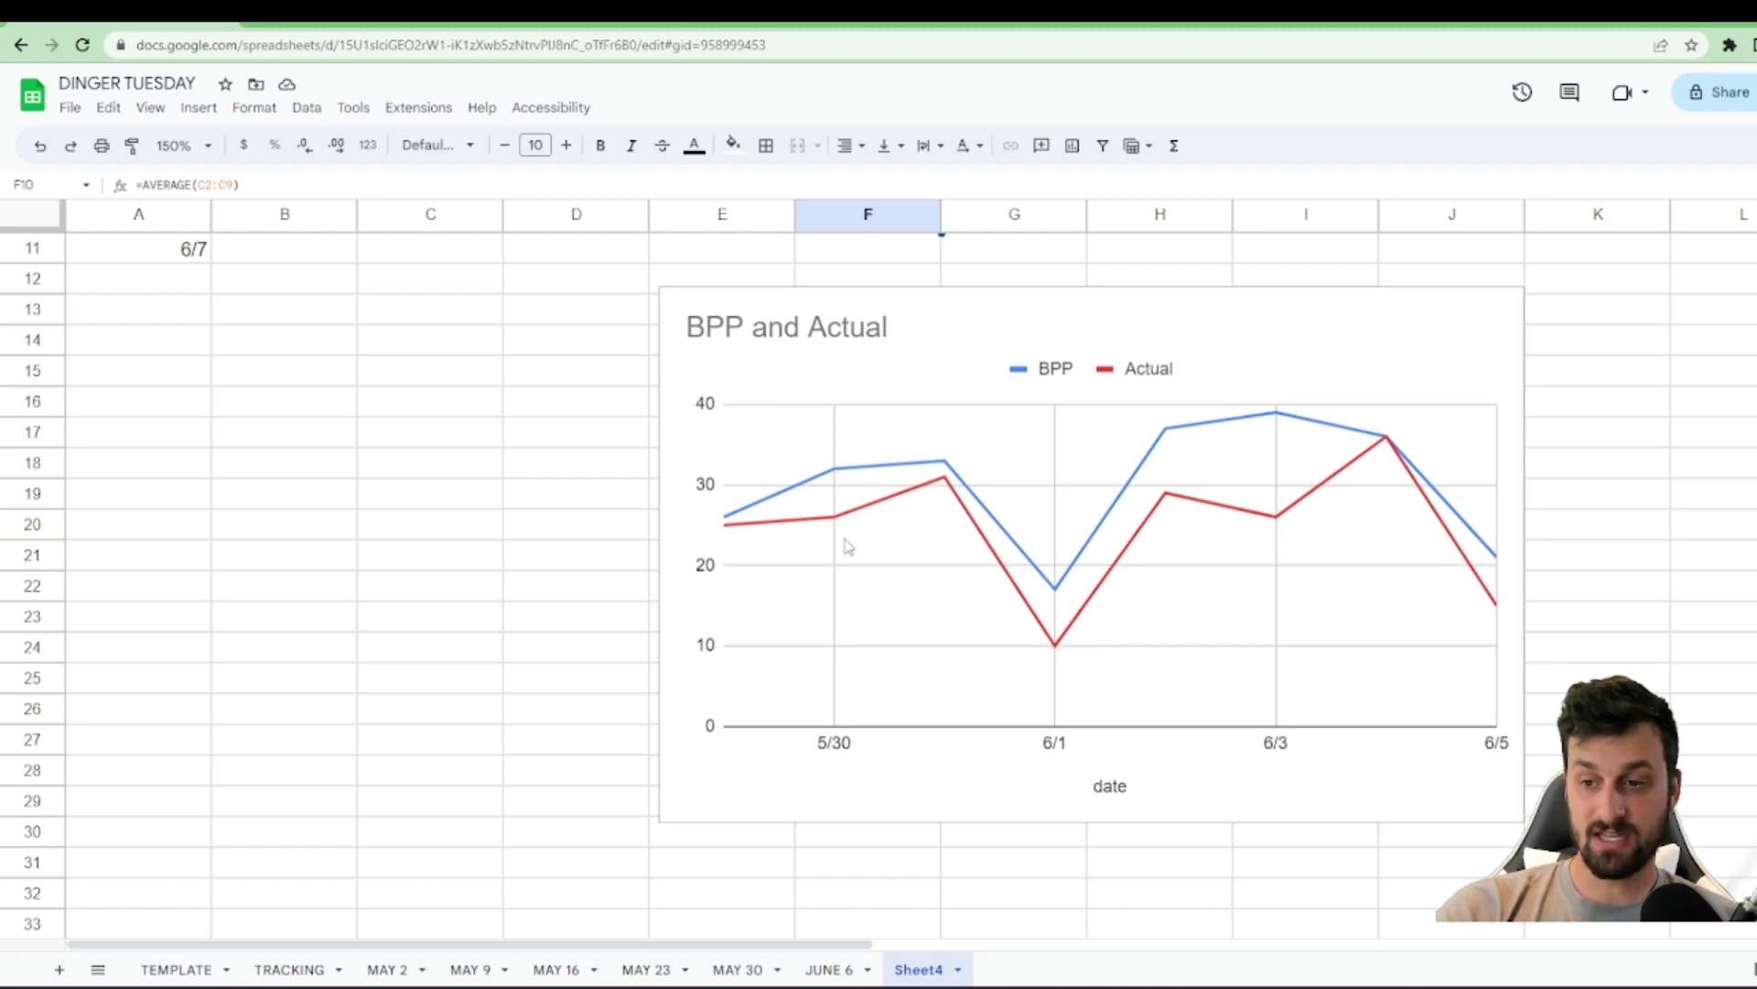
scroll(502, 513, up, 3)
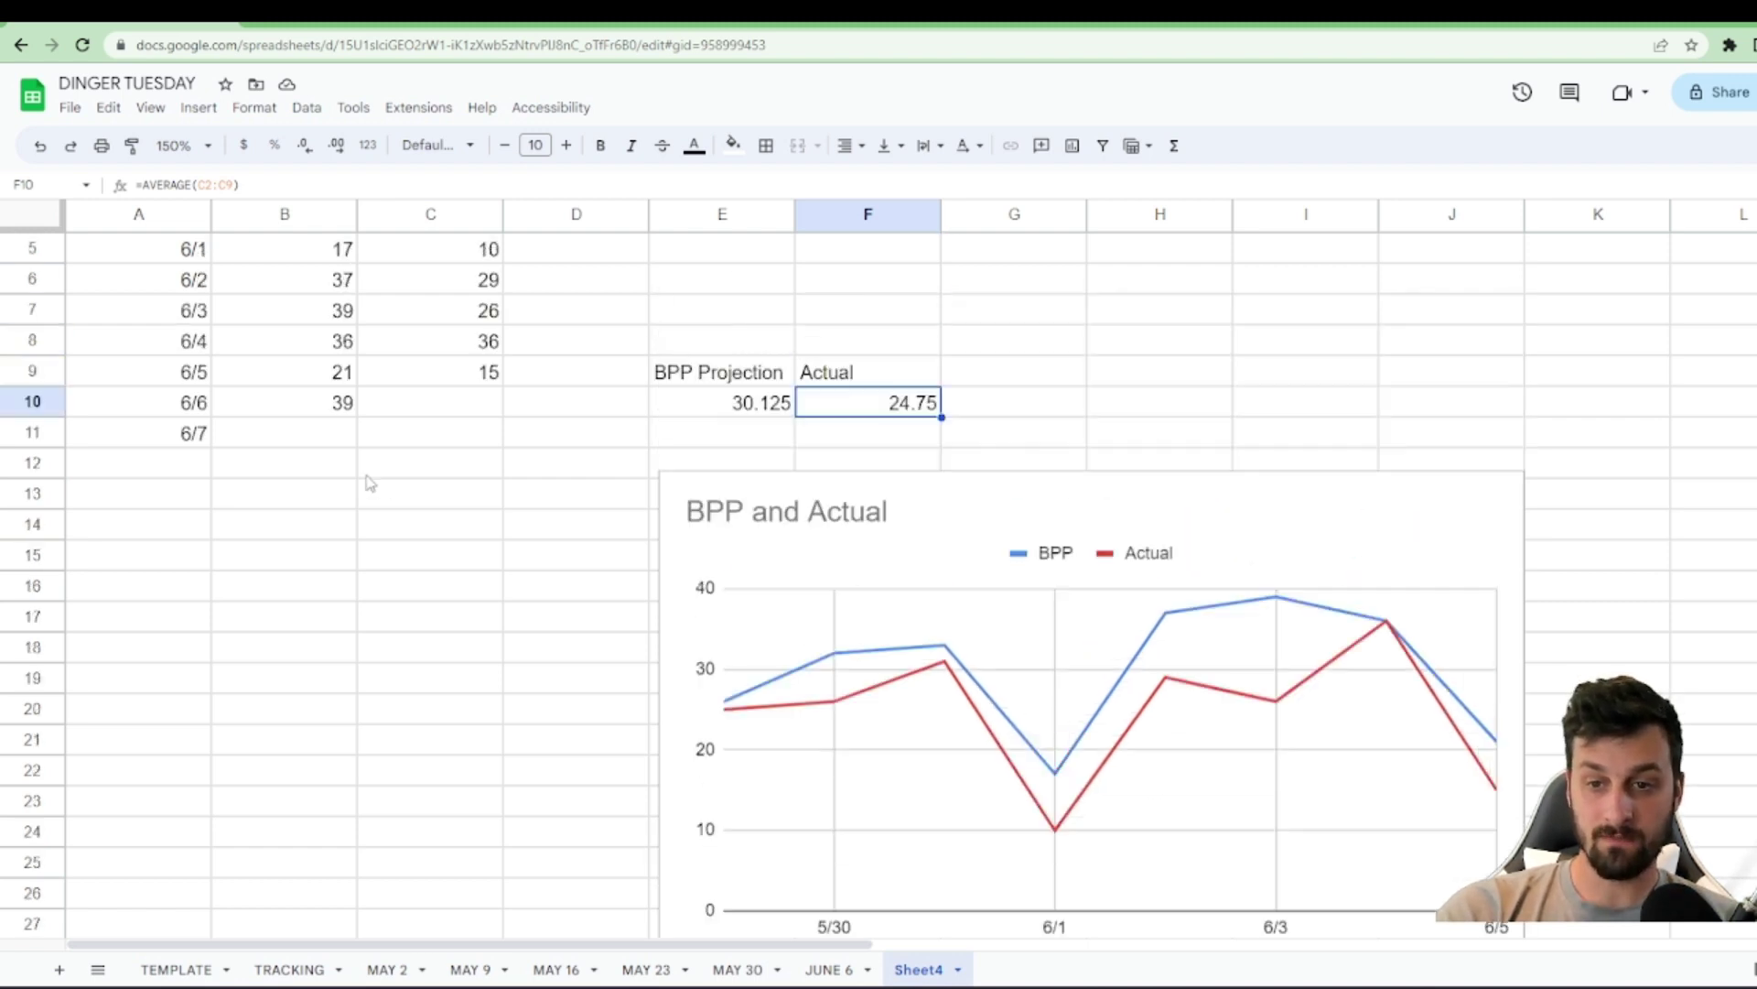
click(316, 414)
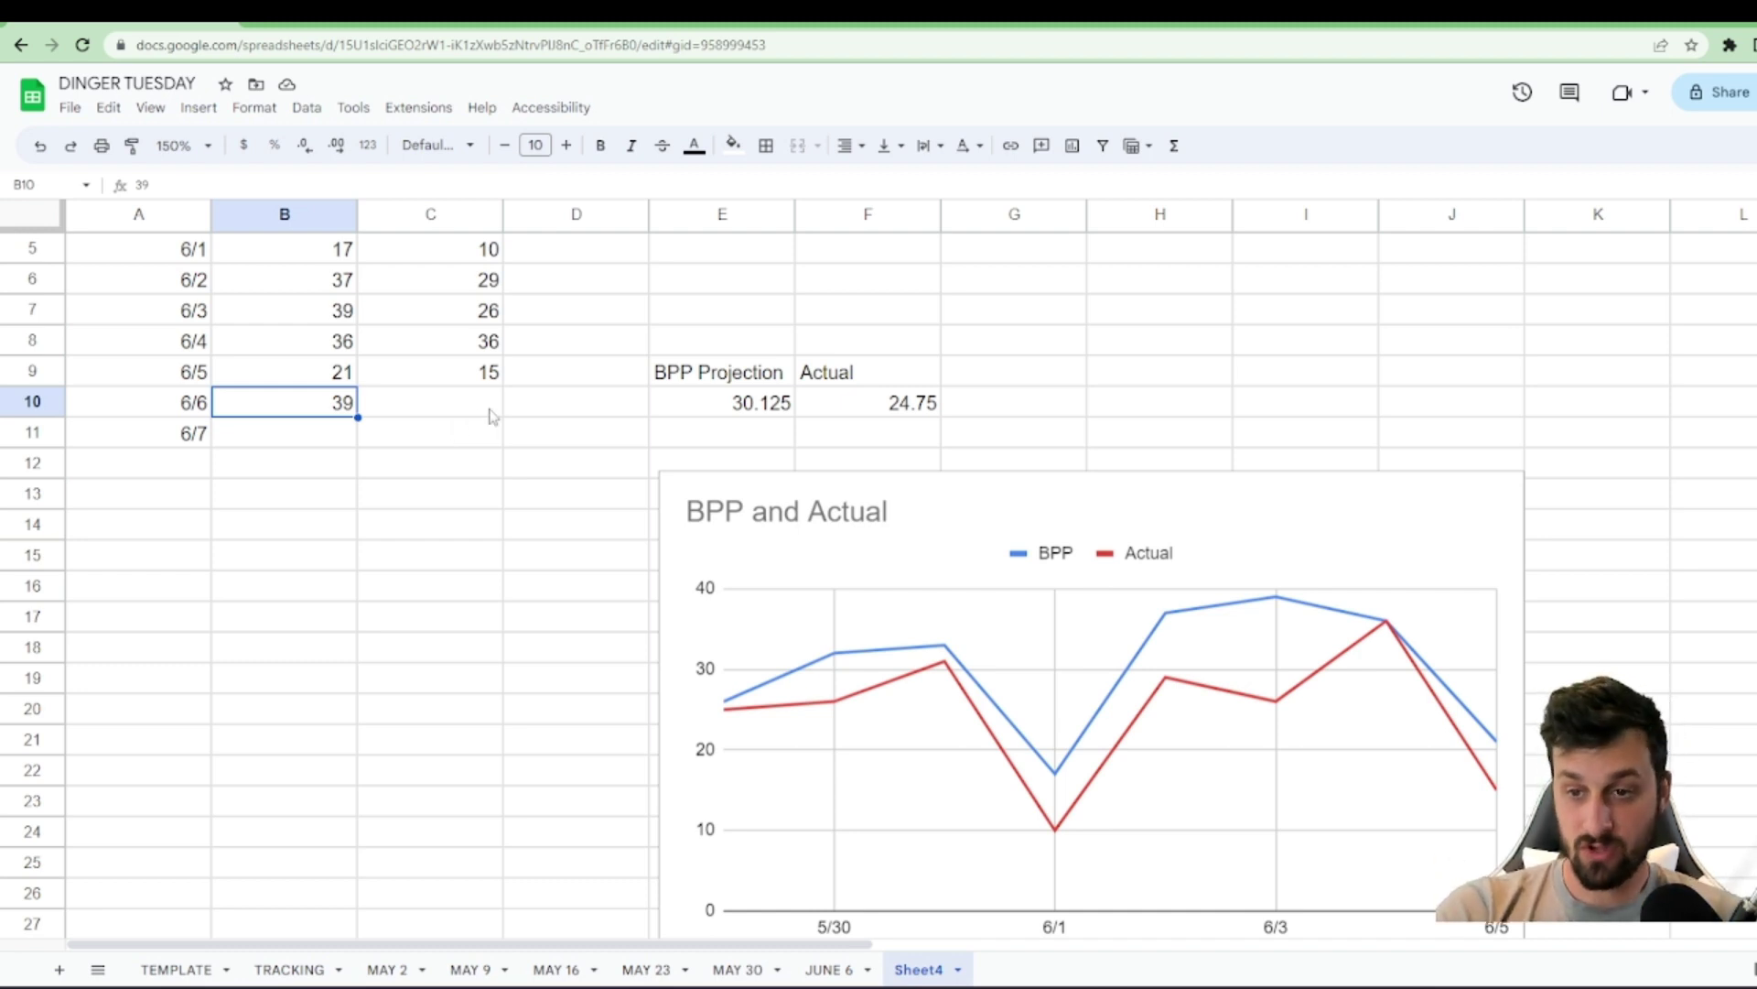
- Return to the JUNE 6 sheet and fill the Tigers–Phillies A TEAM and B TEAM cells white to reveal the picks
click(818, 970)
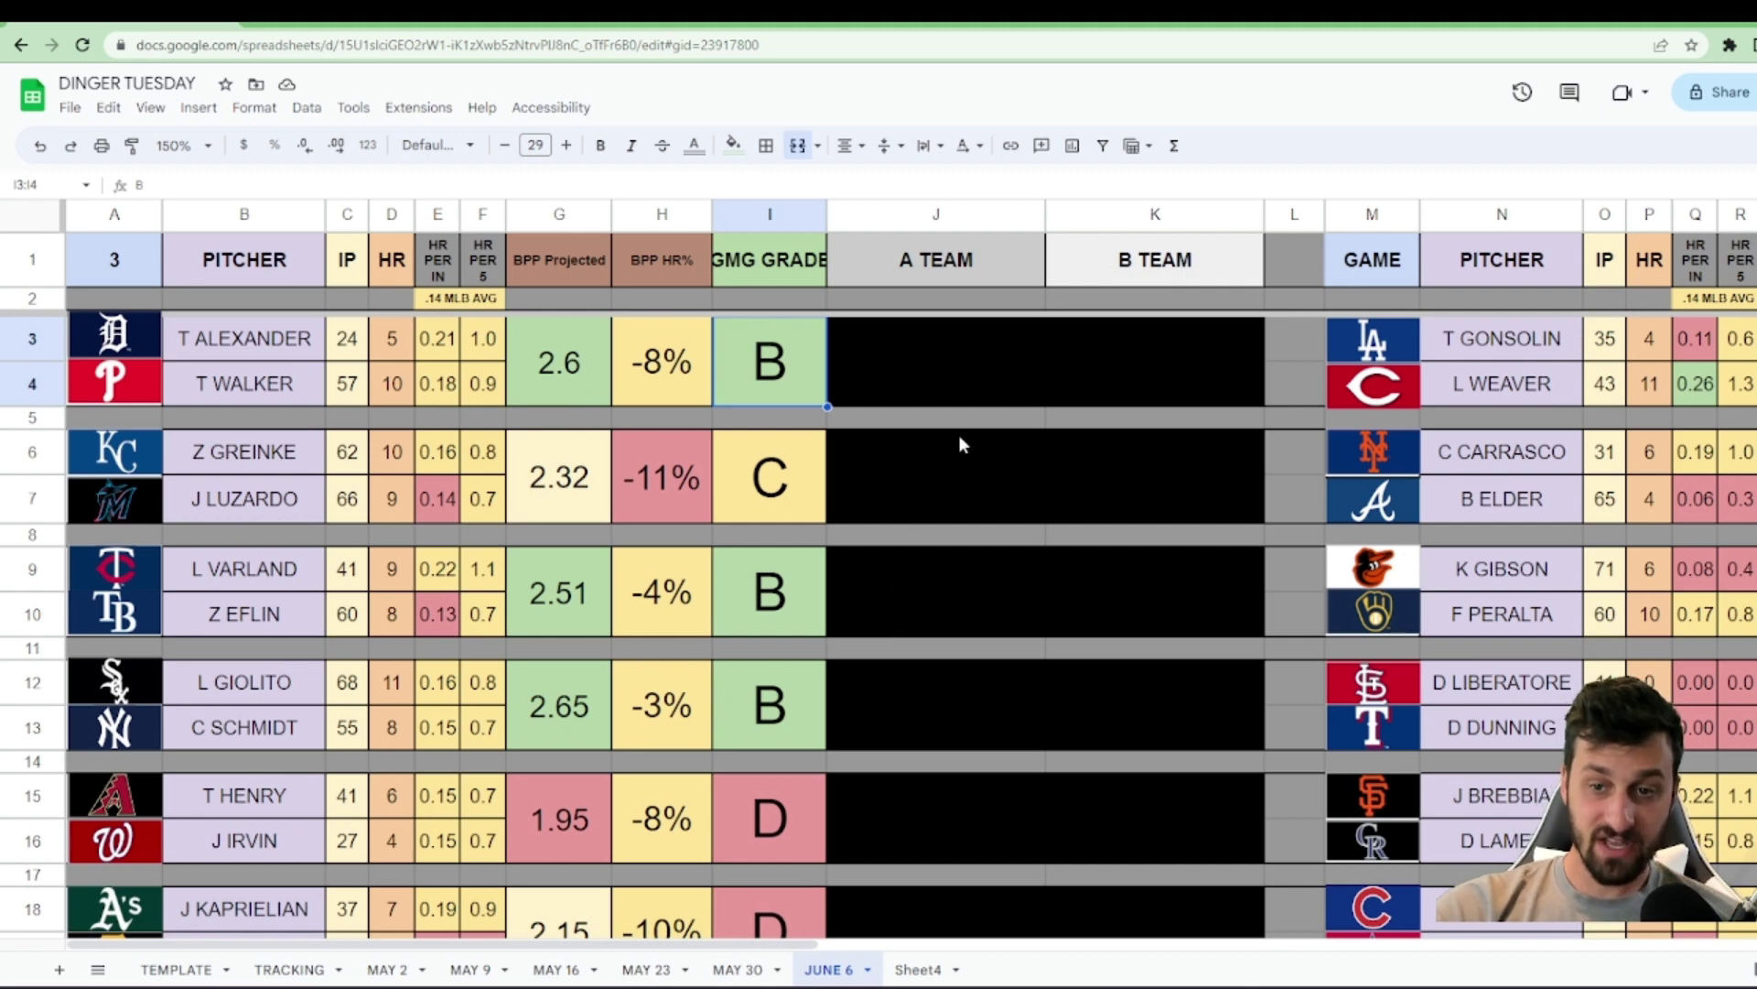
drag(959, 380, 1062, 370)
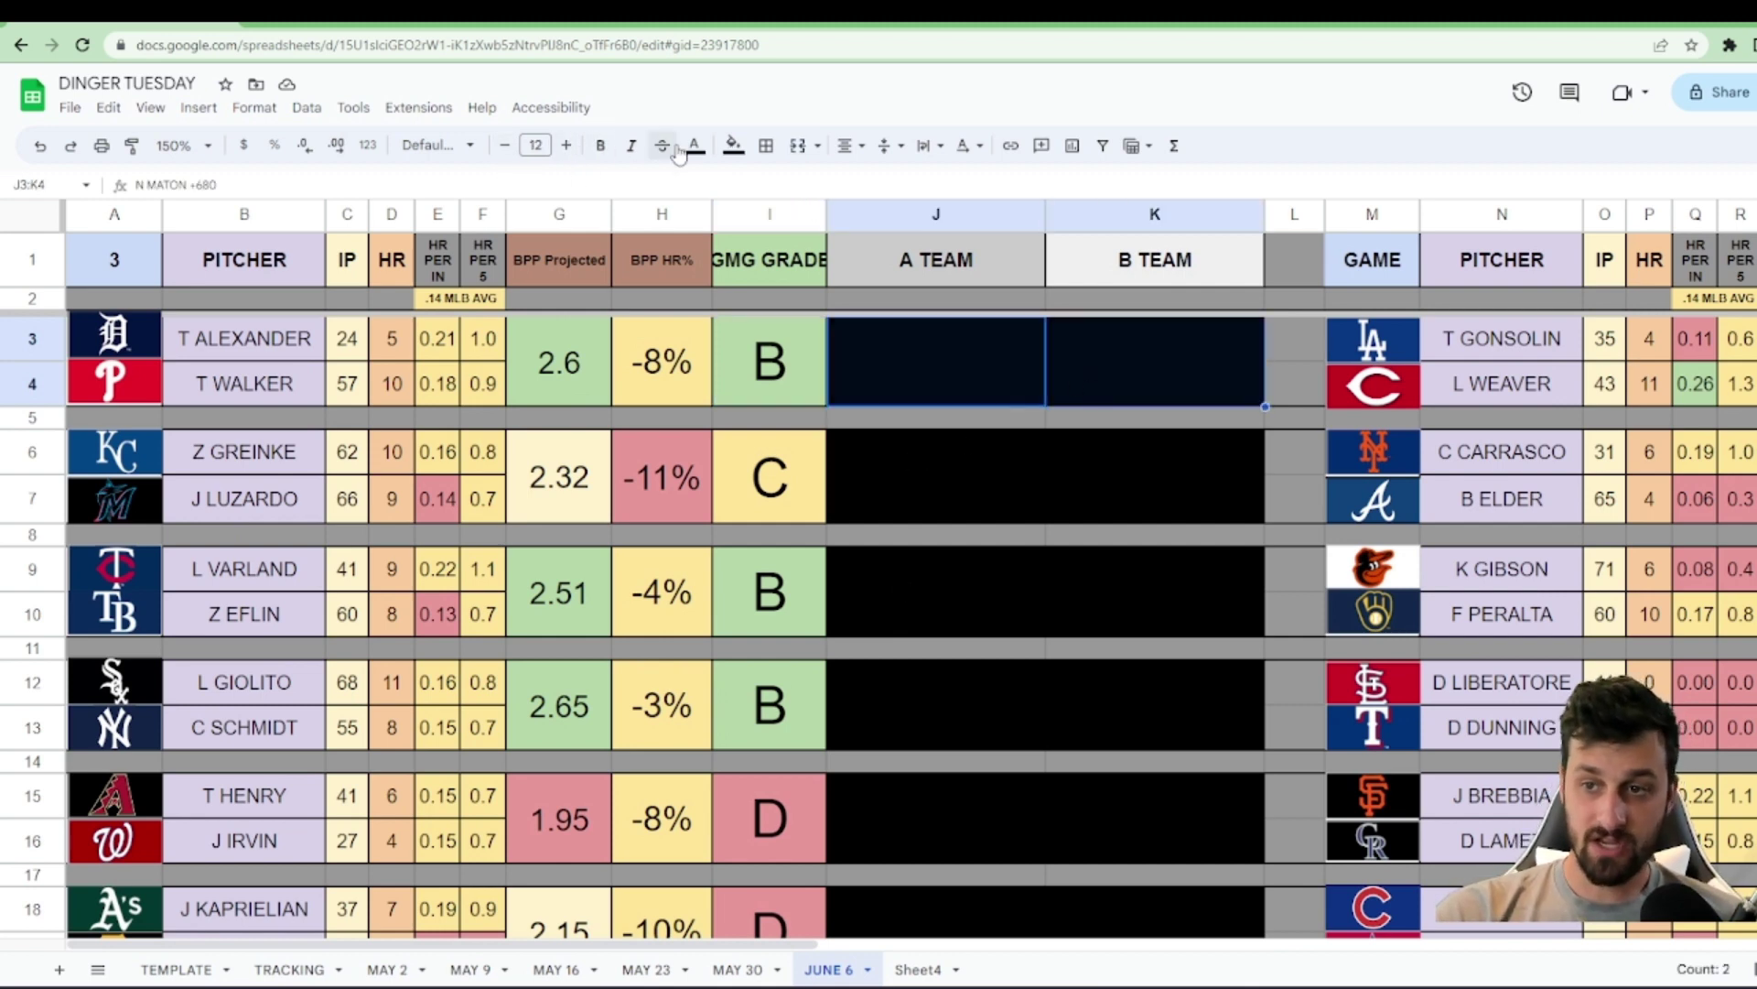
click(732, 144)
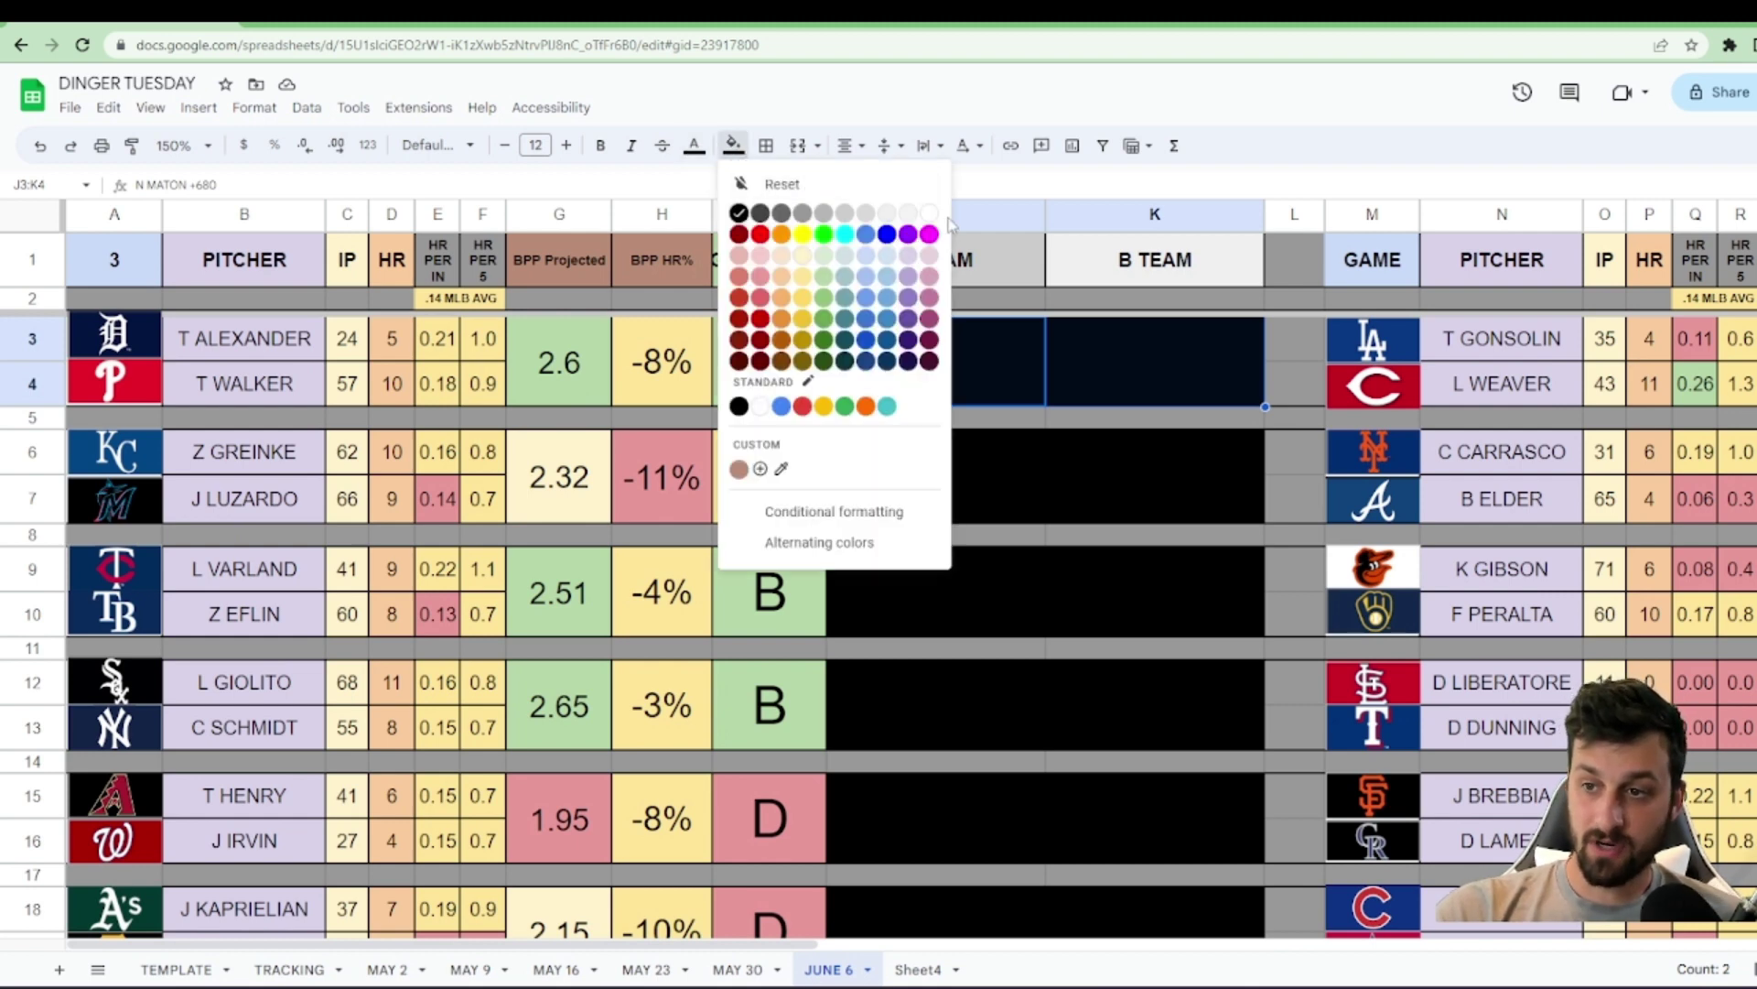
click(933, 212)
click(1005, 515)
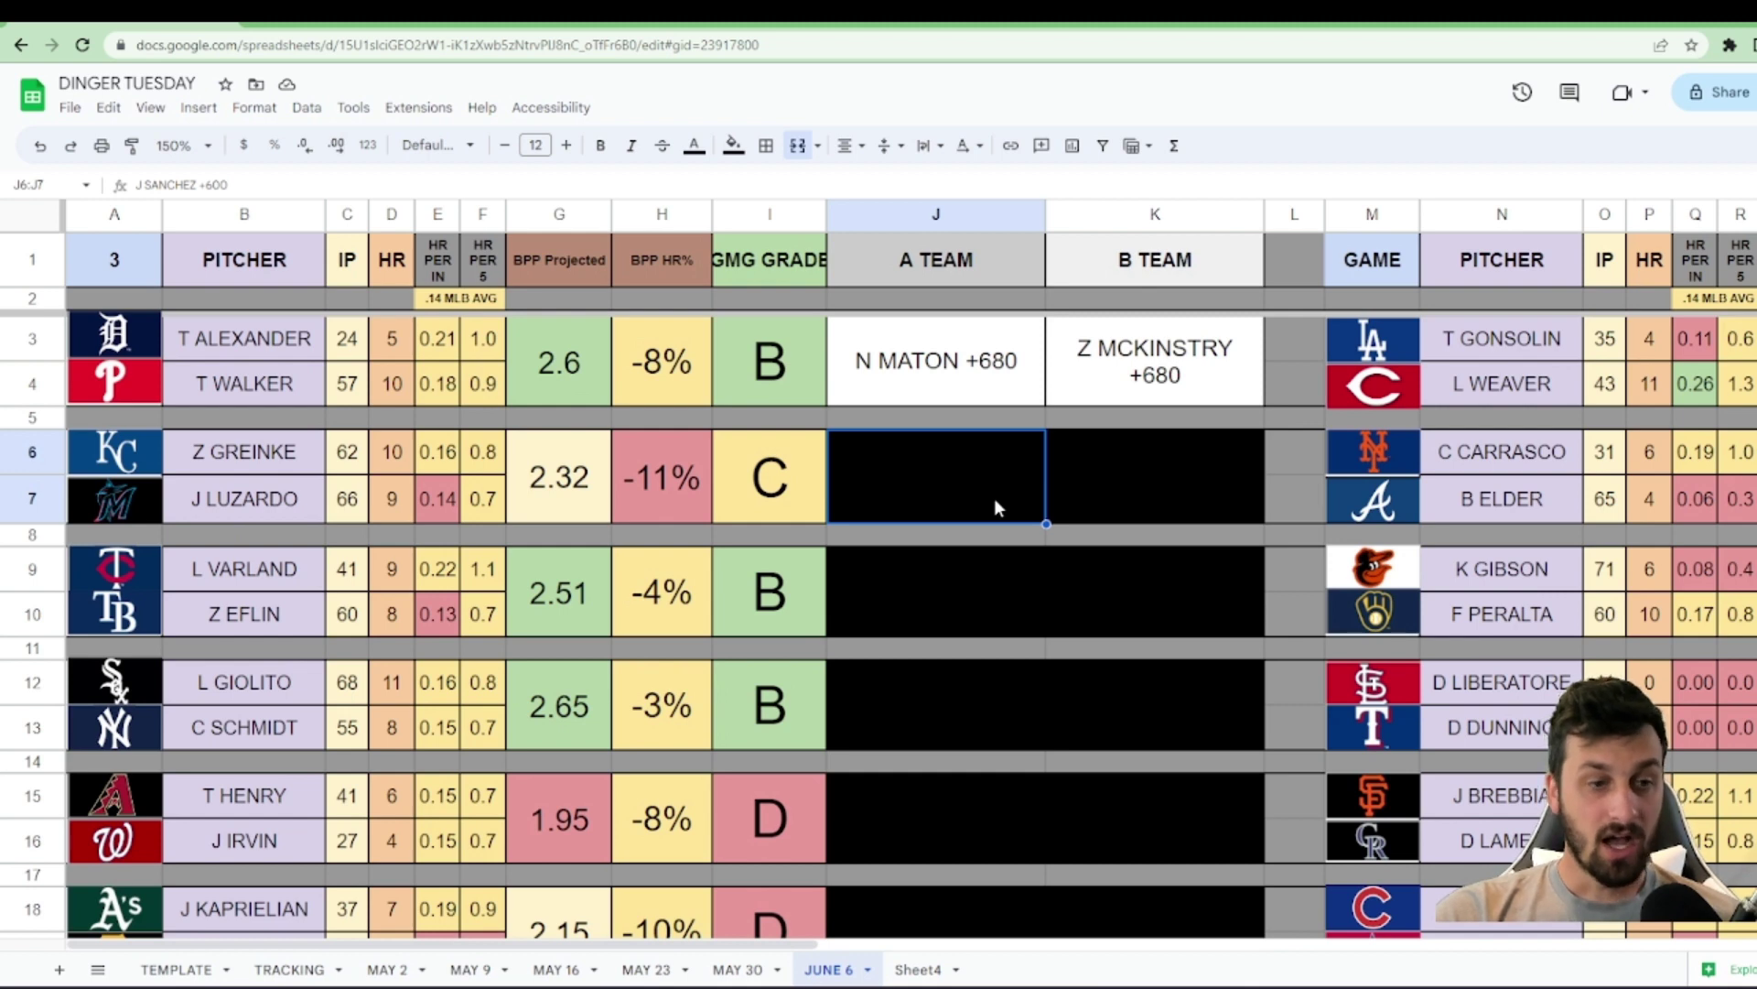
- Check the Phillies pitcher, glance over the FanDuel Sportsbook home page and return to the DINGER TUESDAY spreadsheet
click(272, 388)
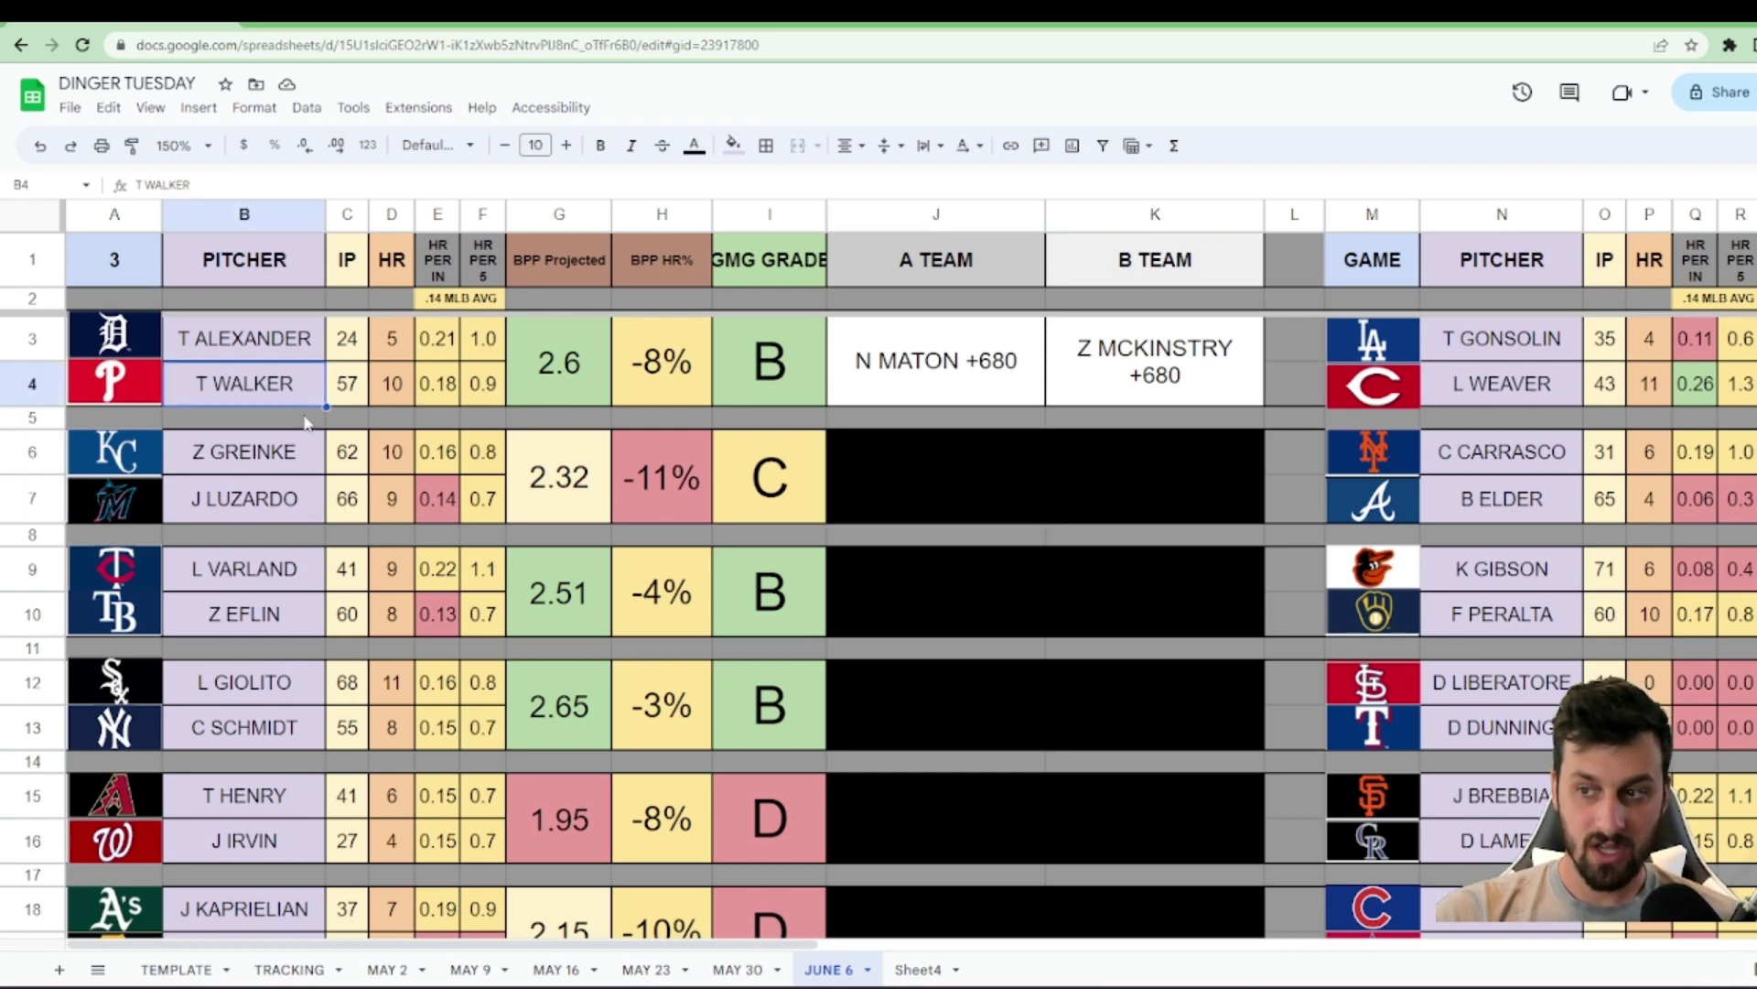
click(739, 13)
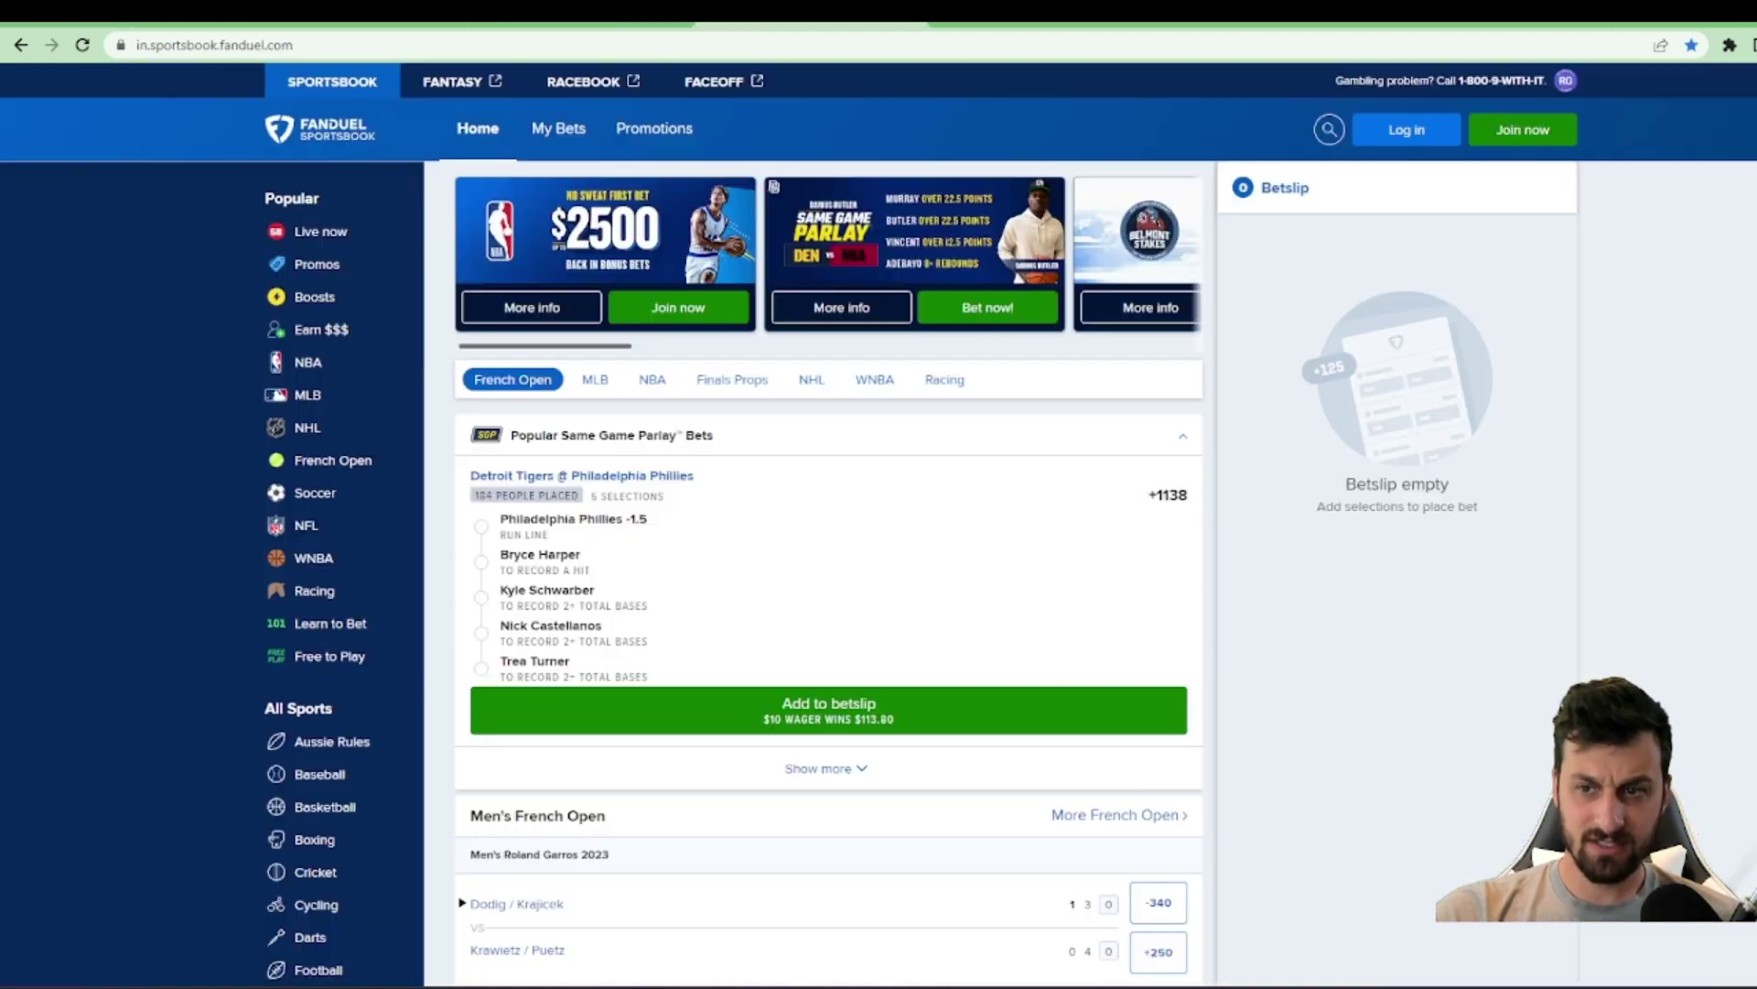
scroll(614, 796, down, 2)
scroll(613, 797, up, 2)
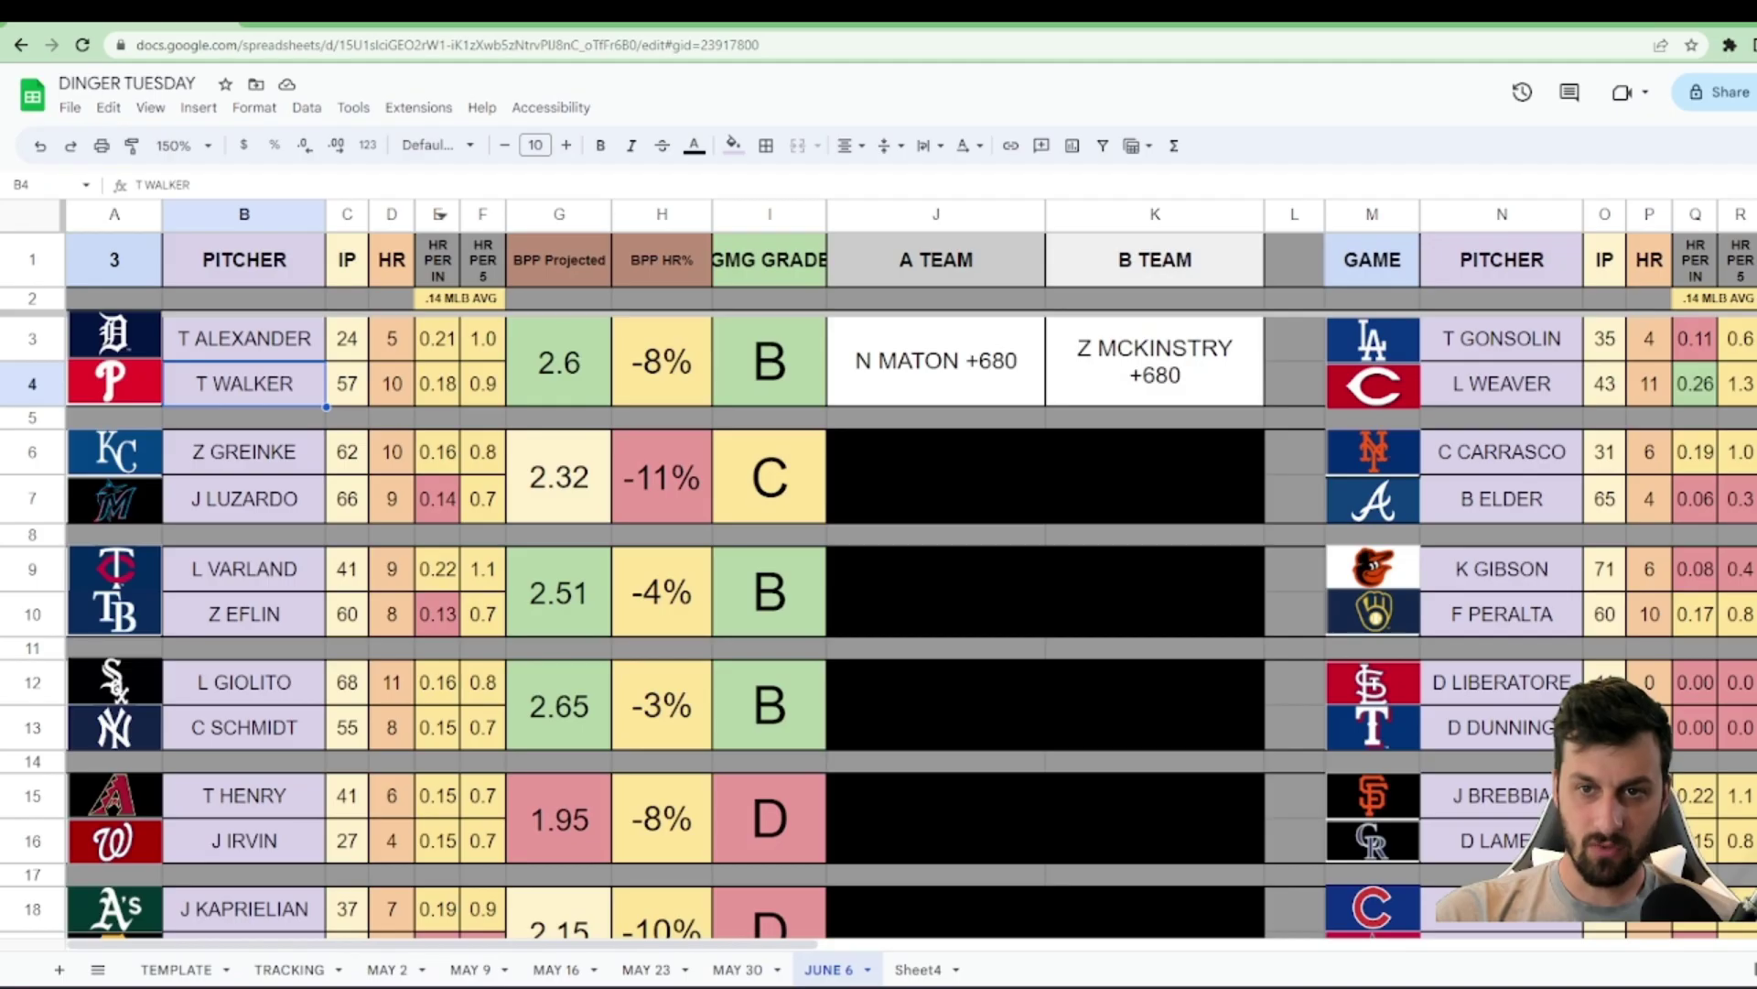
key(ctrl+shift+Tab)
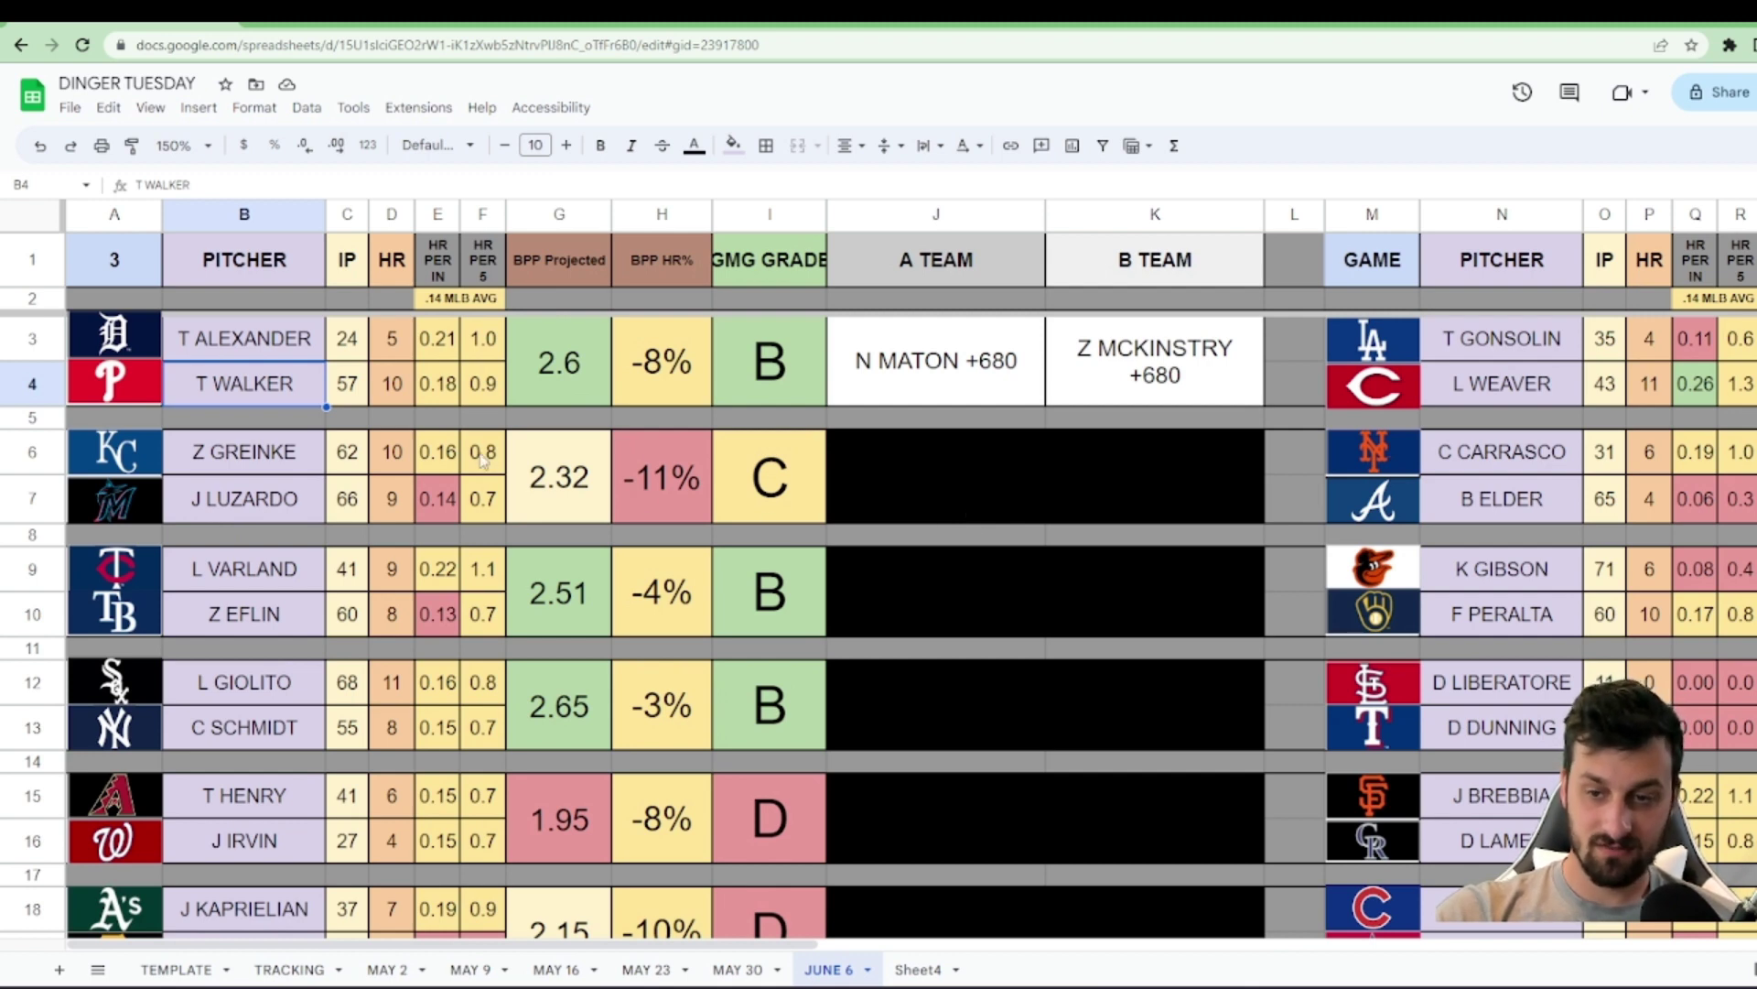
- Reset the fill color of the Royals–Marlins A TEAM and B TEAM cells and inspect both revealed picks
click(407, 462)
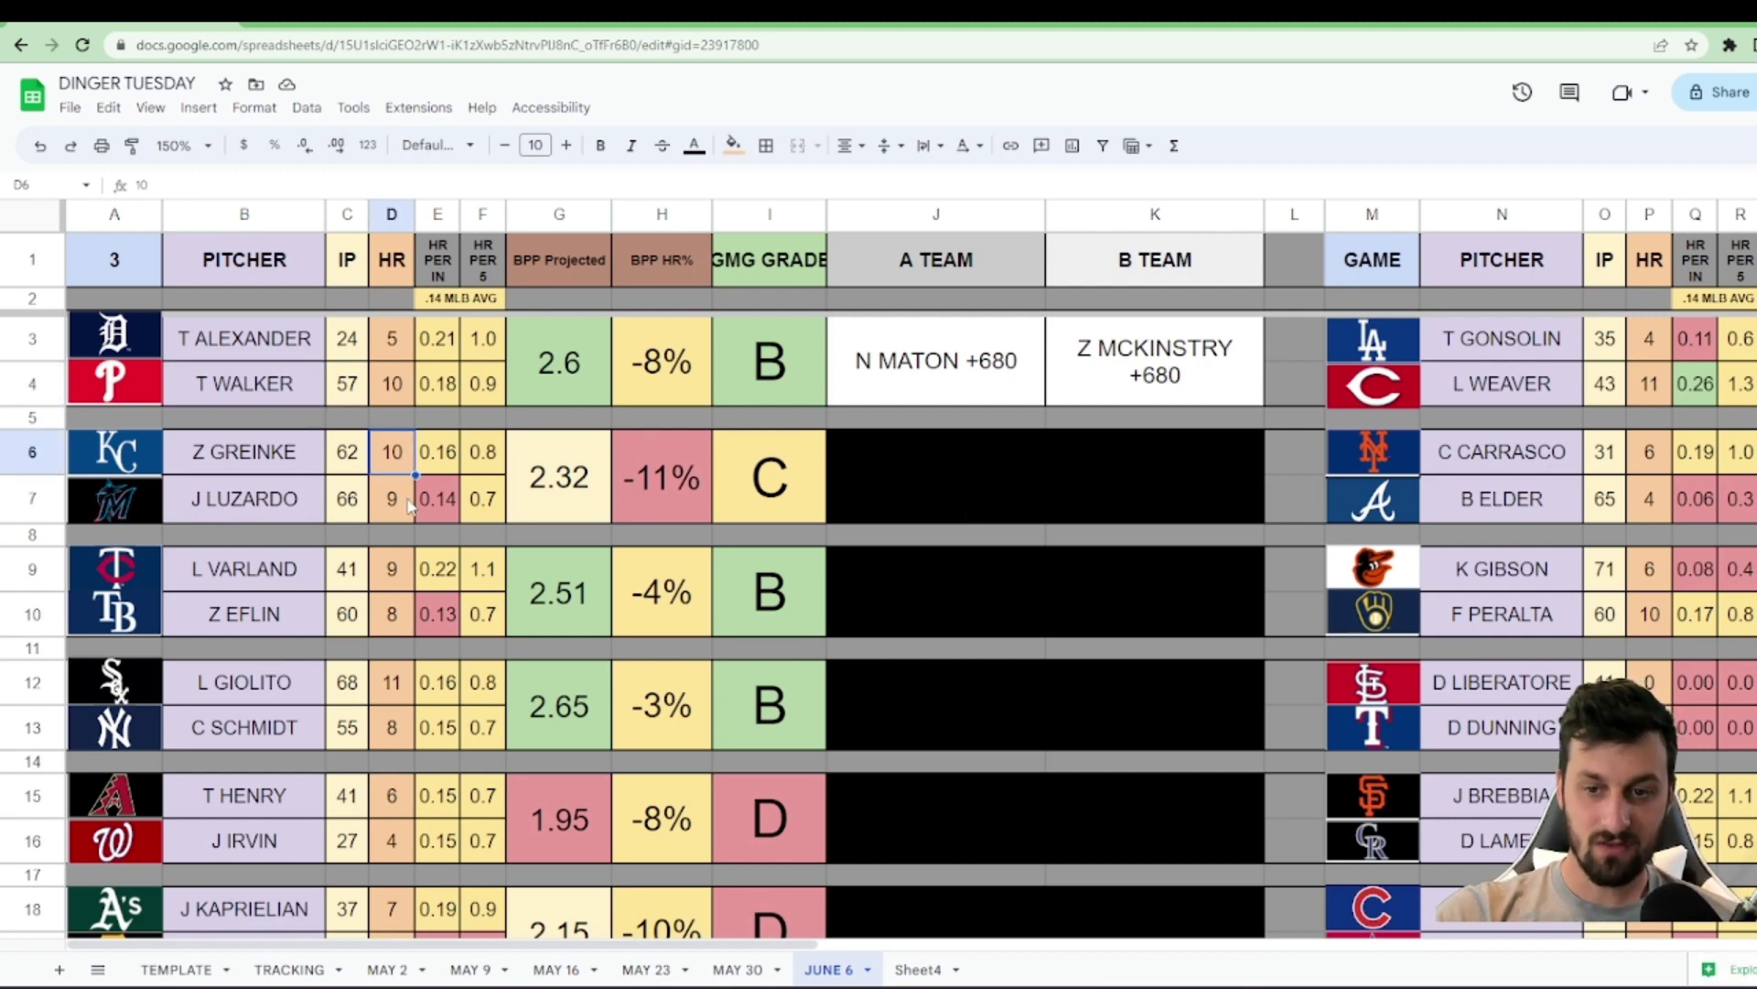
drag(980, 510, 1095, 459)
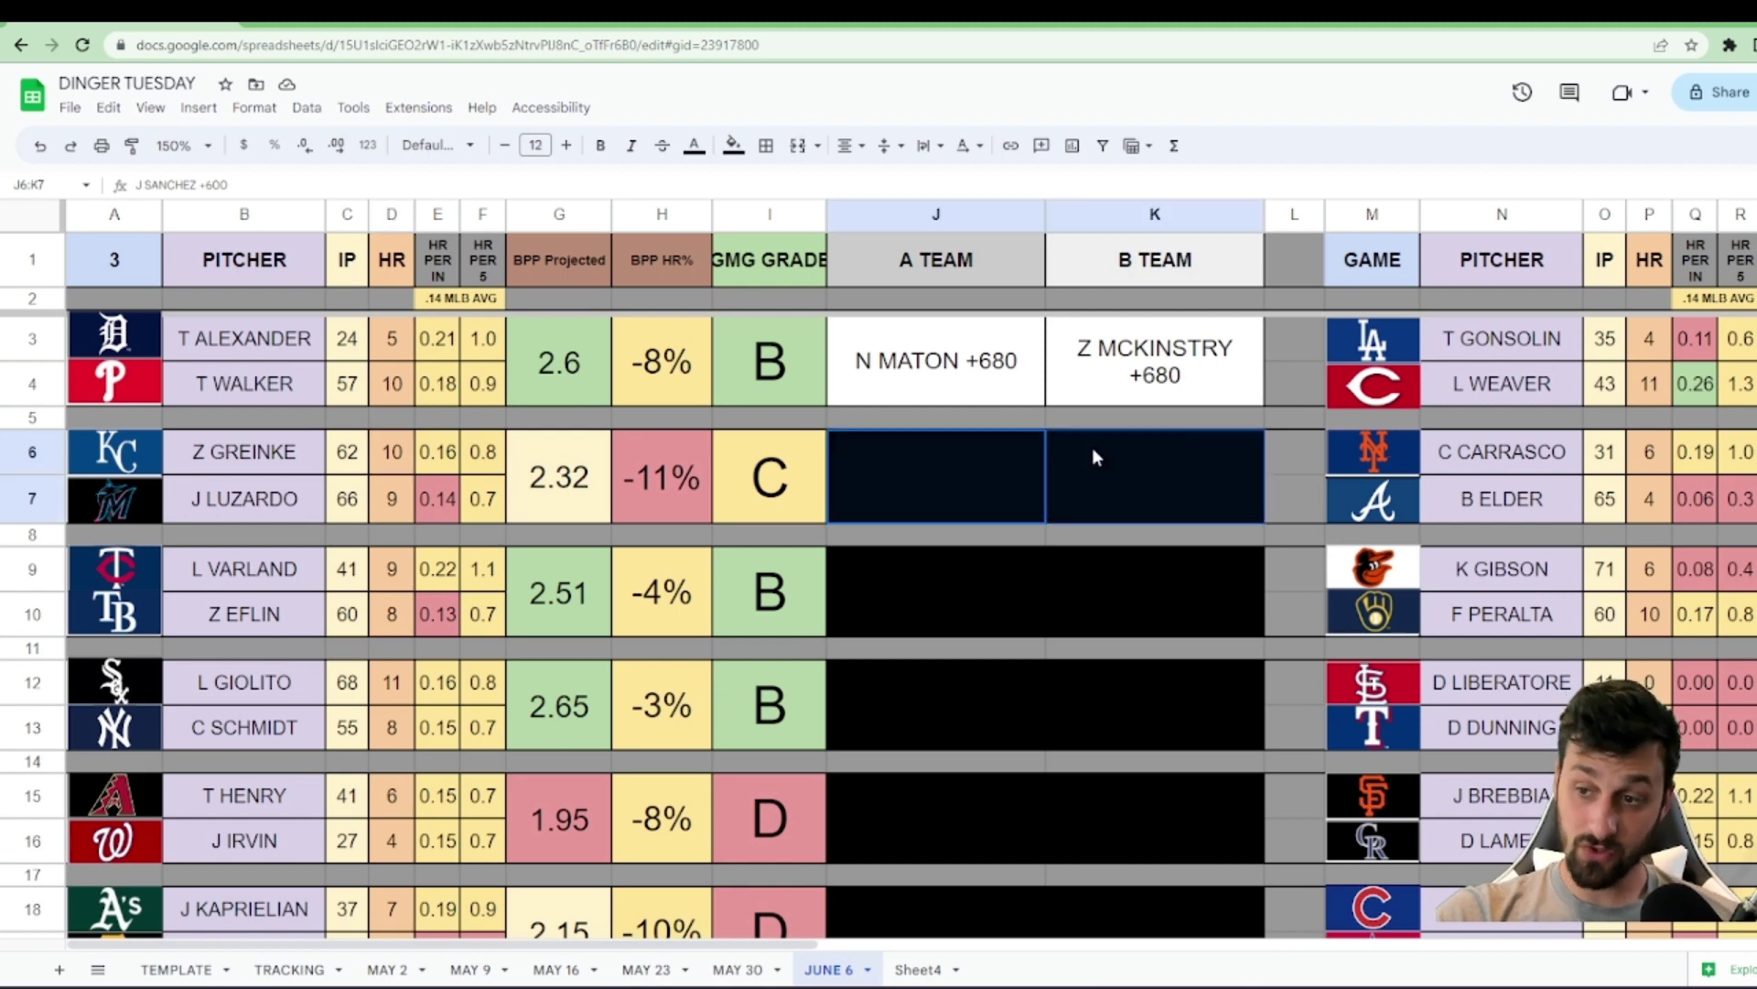
click(733, 145)
click(764, 183)
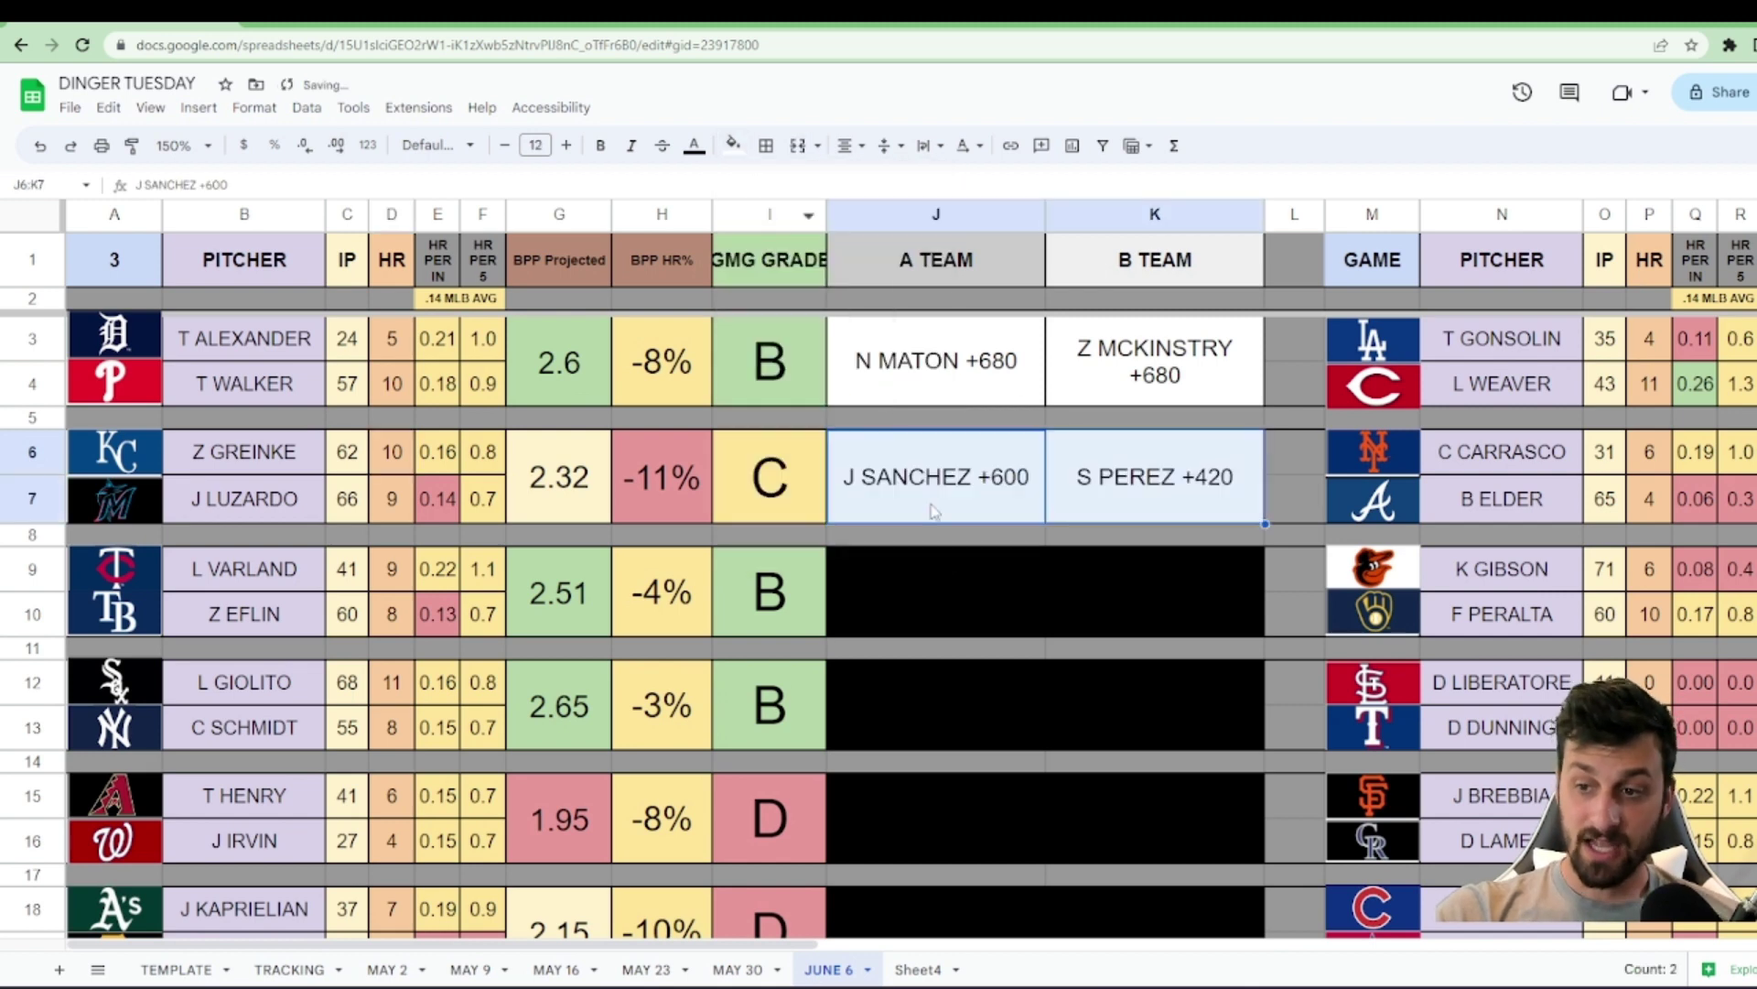
click(979, 622)
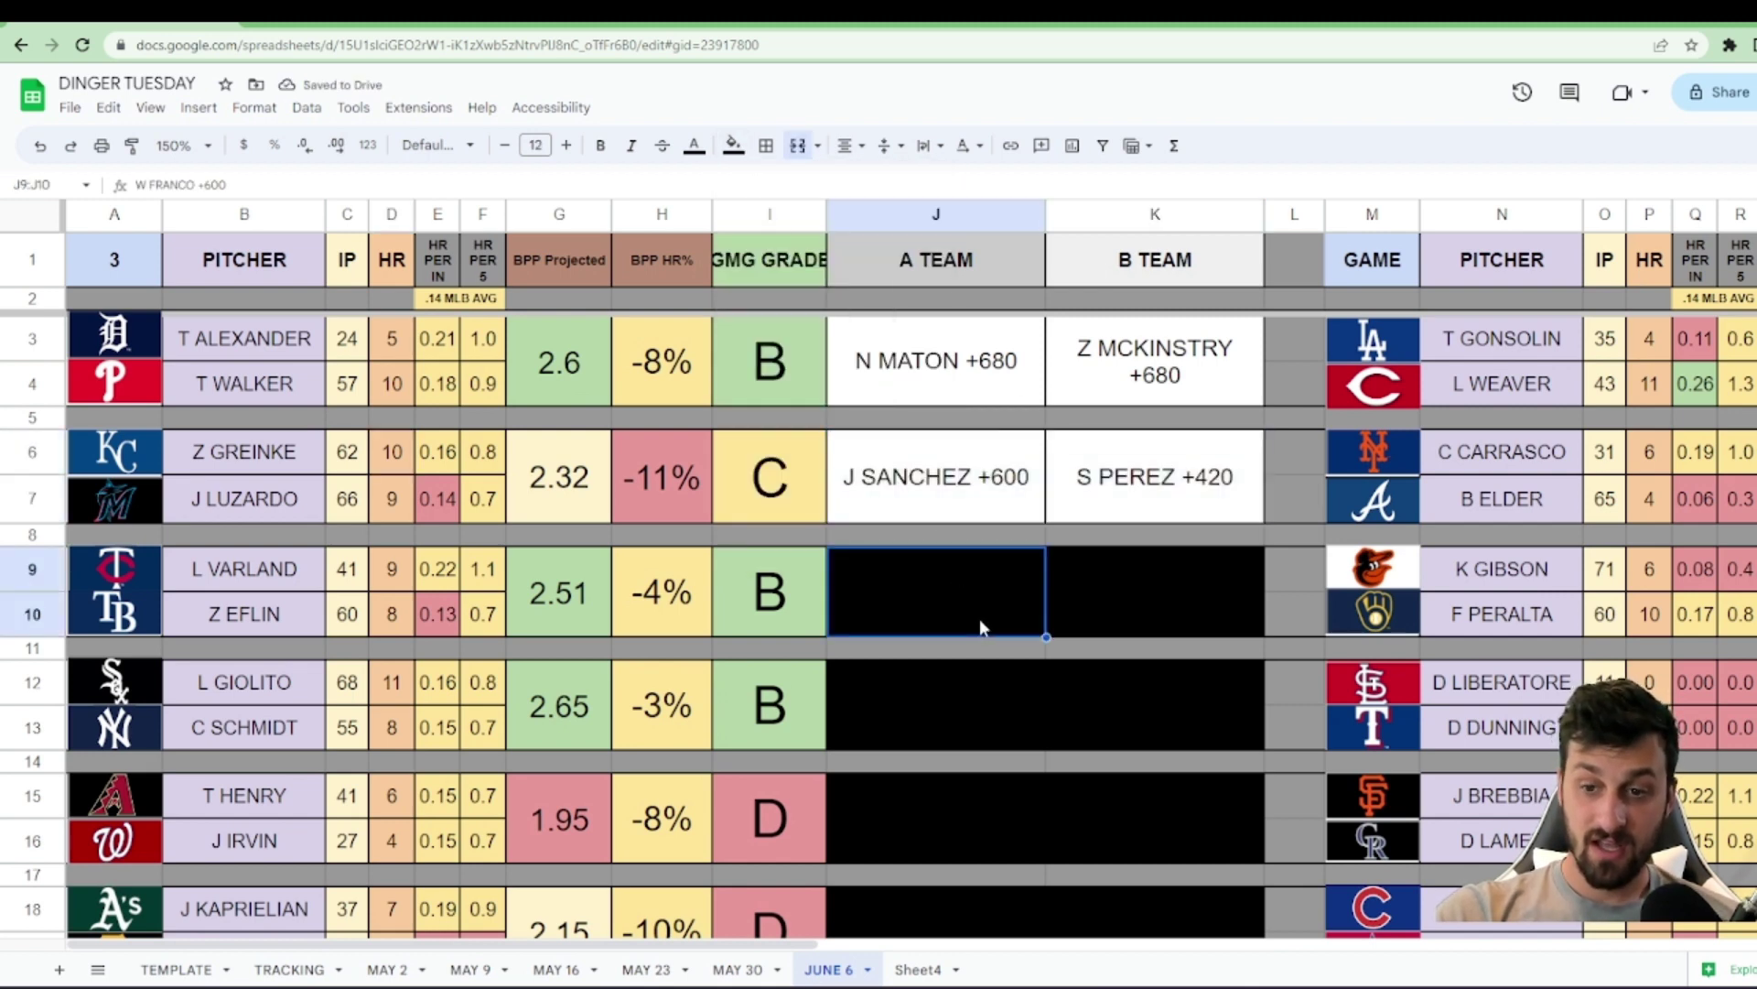
click(998, 511)
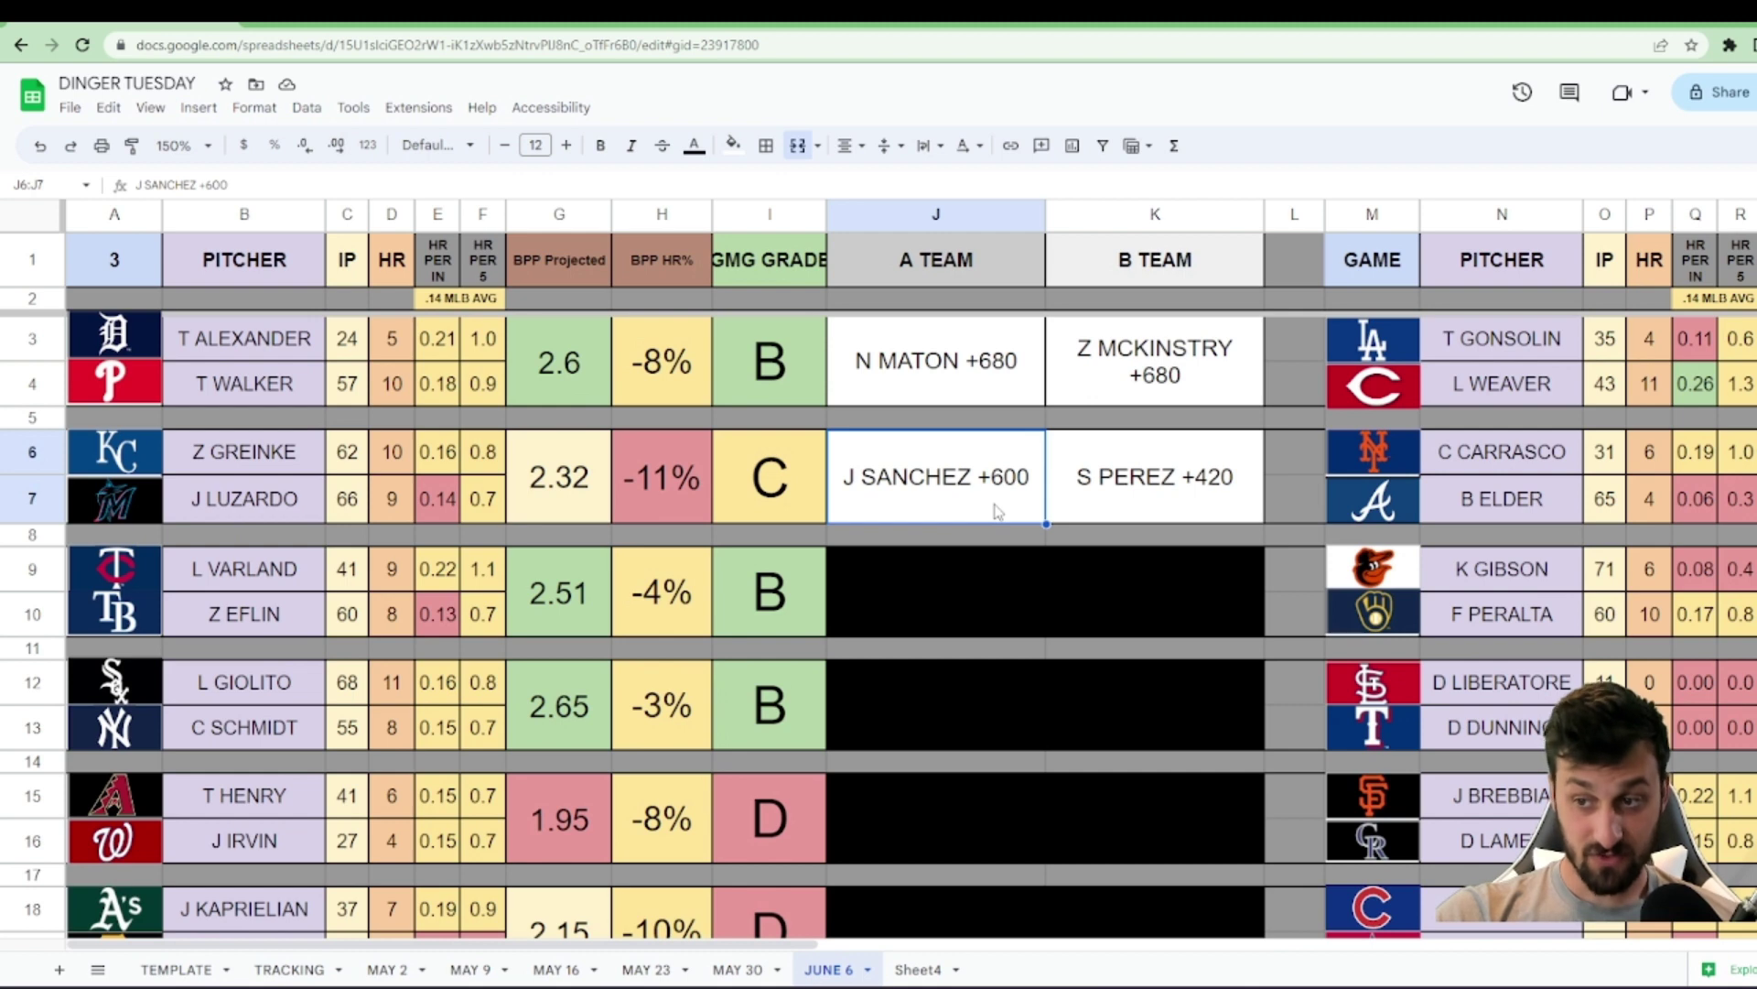
click(1091, 505)
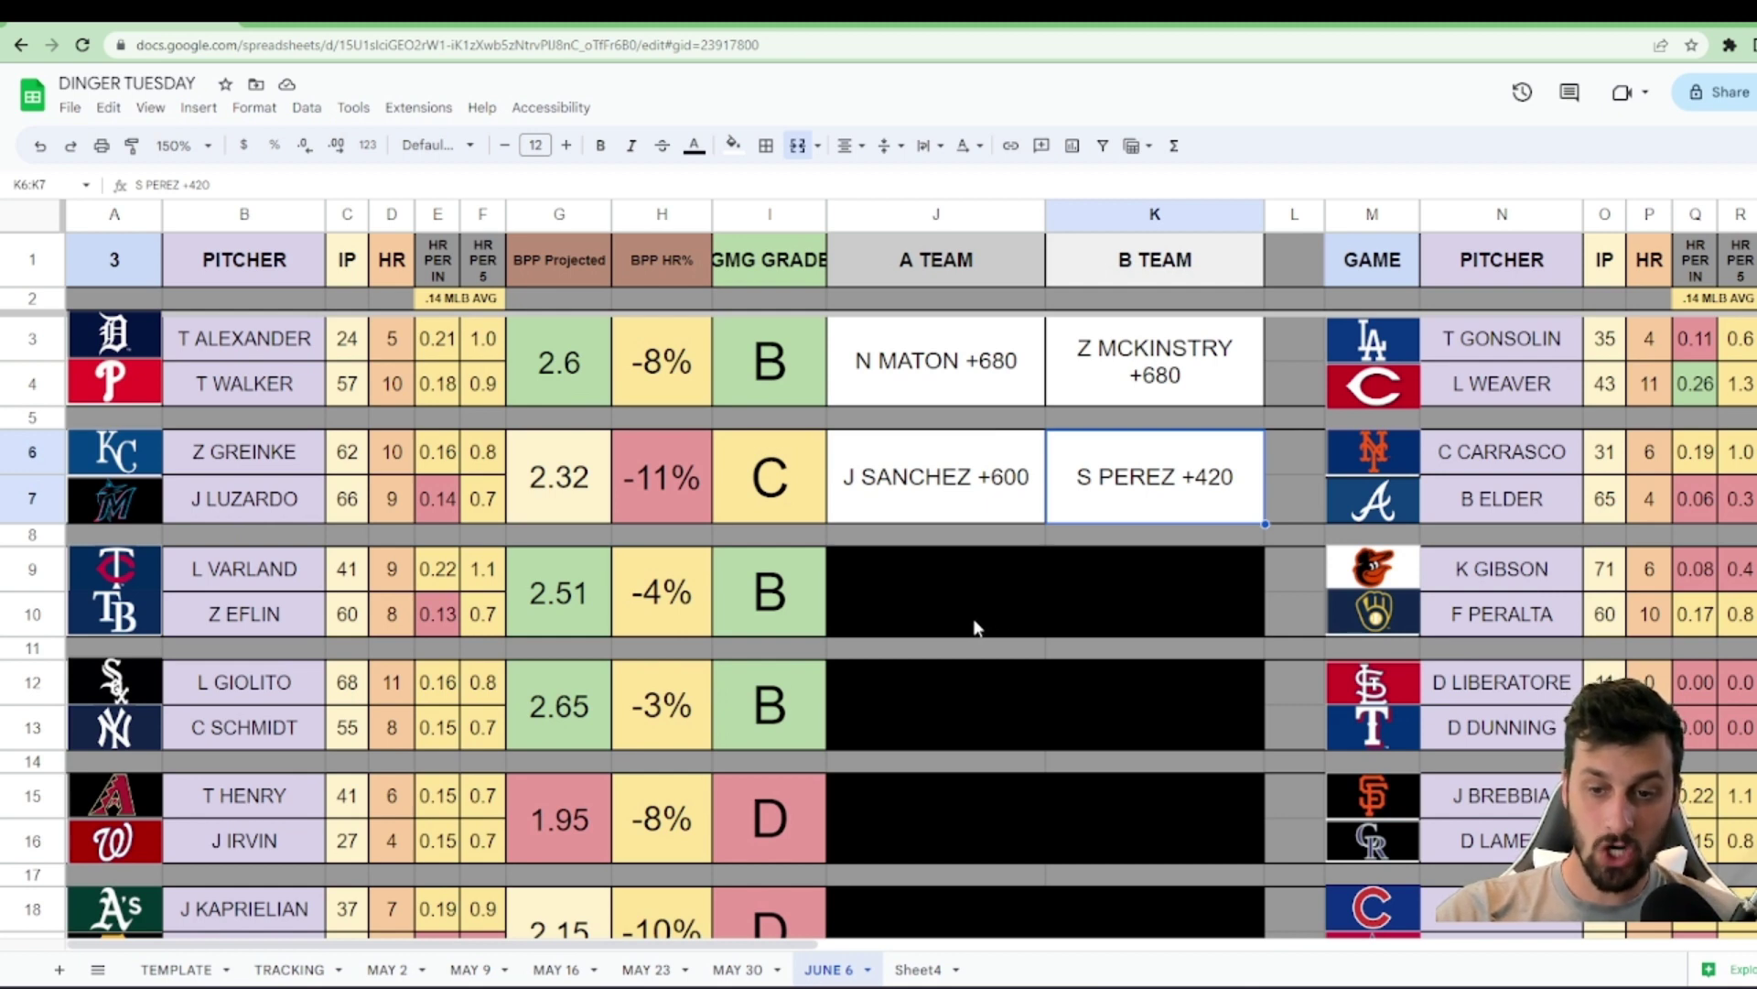
- Reset the fill color of the Twins–Rays A TEAM and B TEAM cells and inspect both revealed picks
drag(983, 623, 1062, 599)
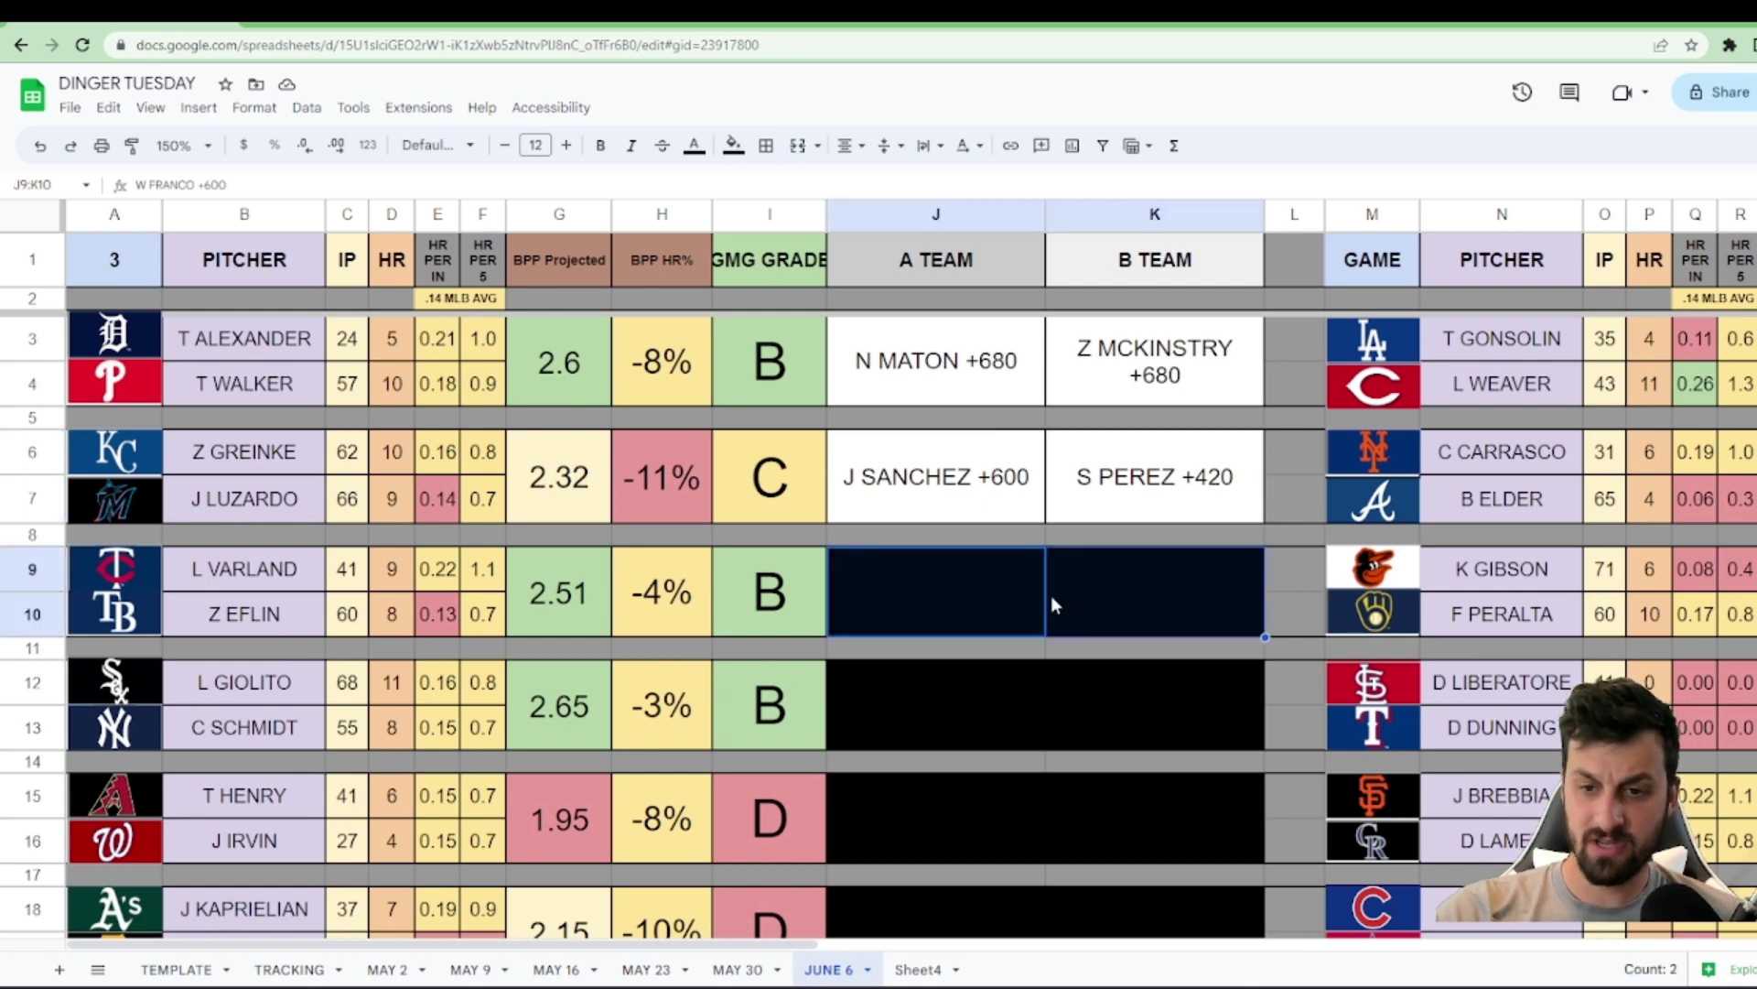
click(733, 145)
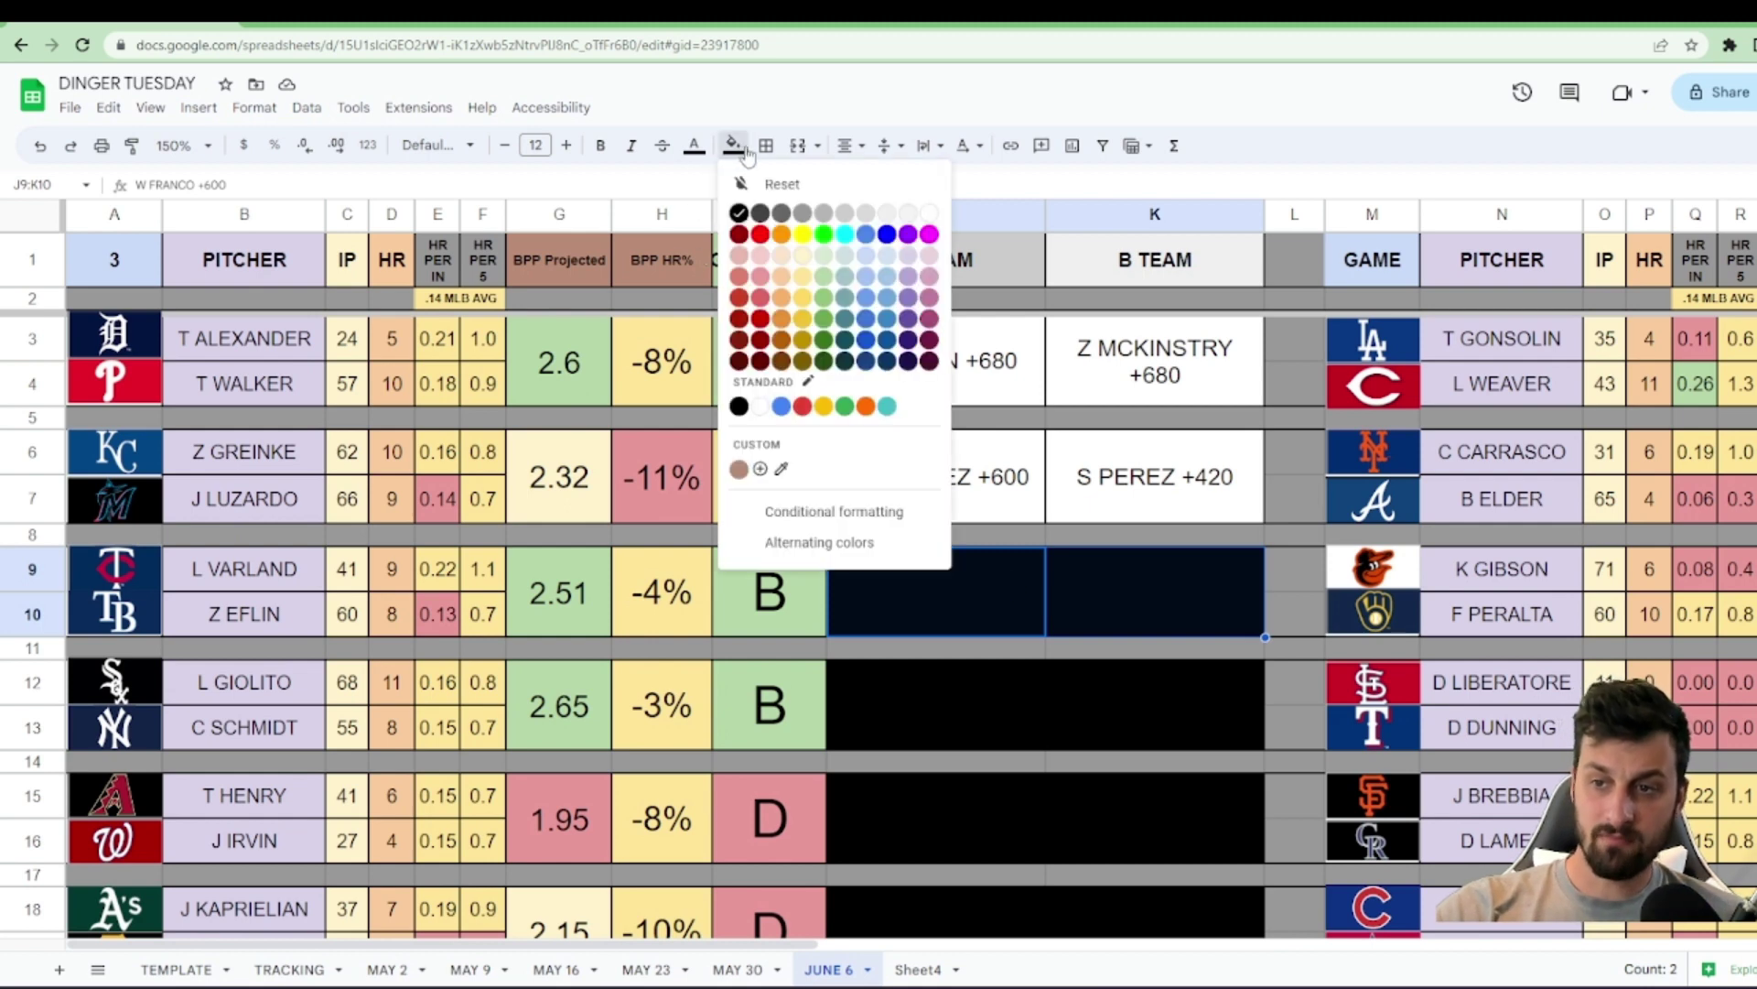
click(776, 184)
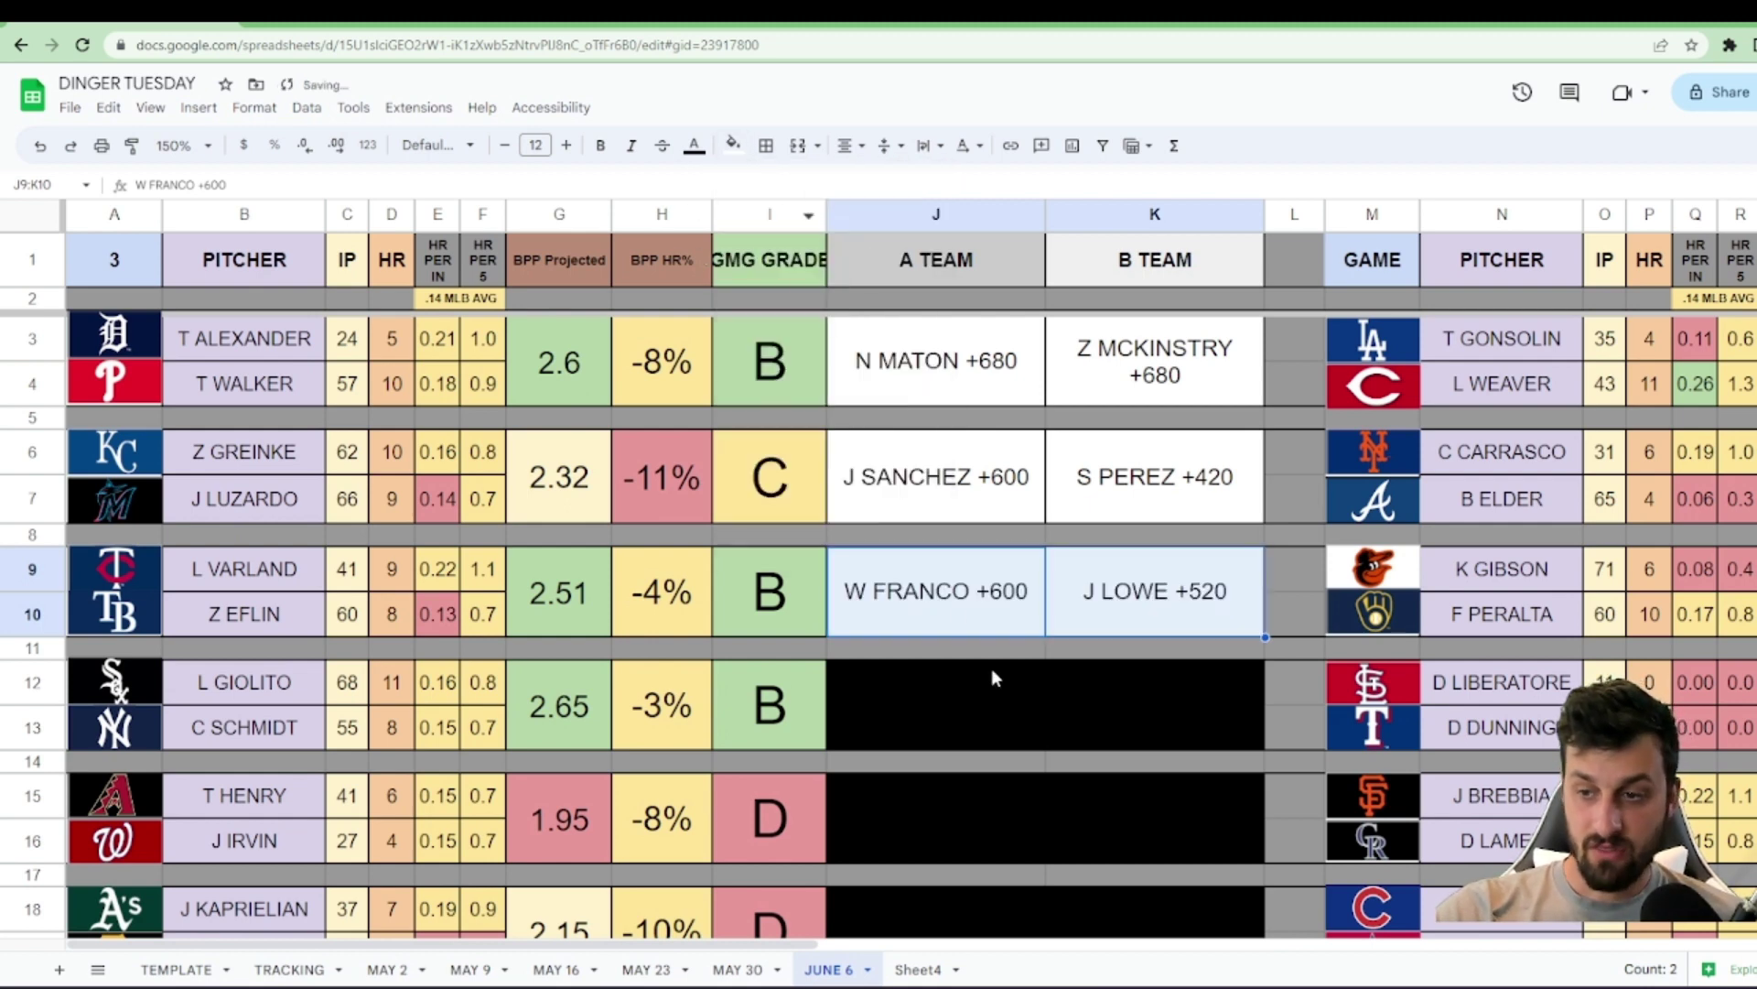
click(991, 606)
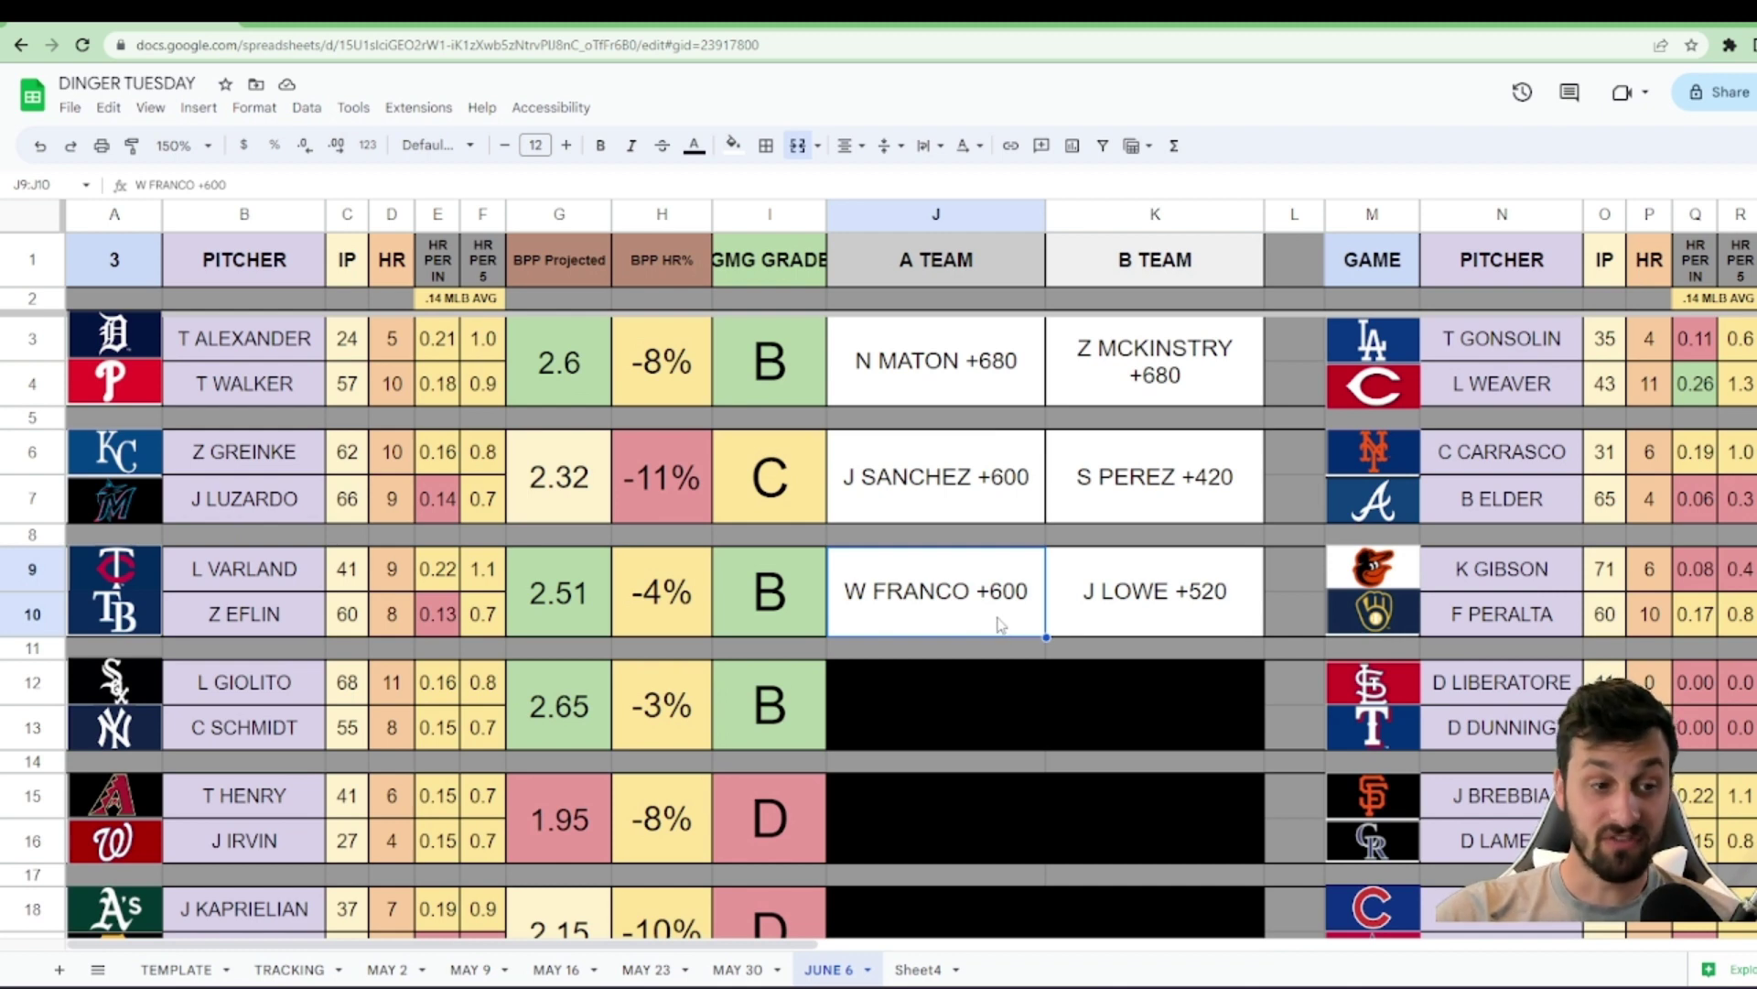
click(1081, 608)
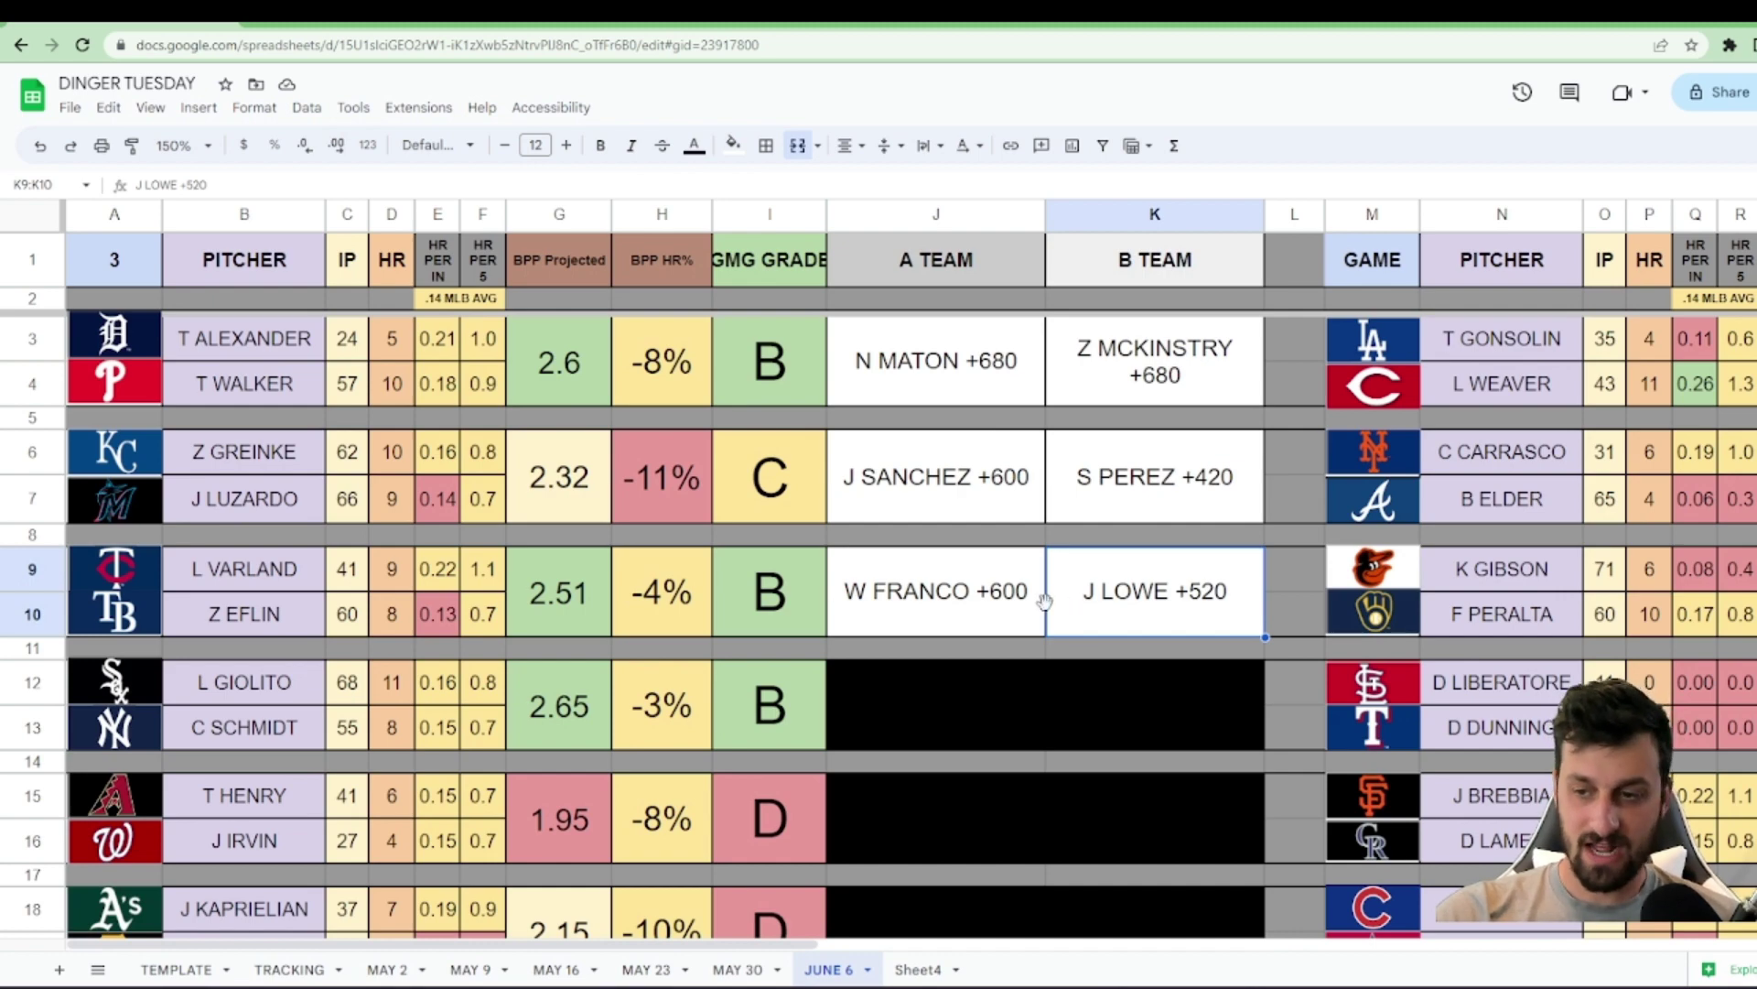
scroll(1042, 607, down, 3)
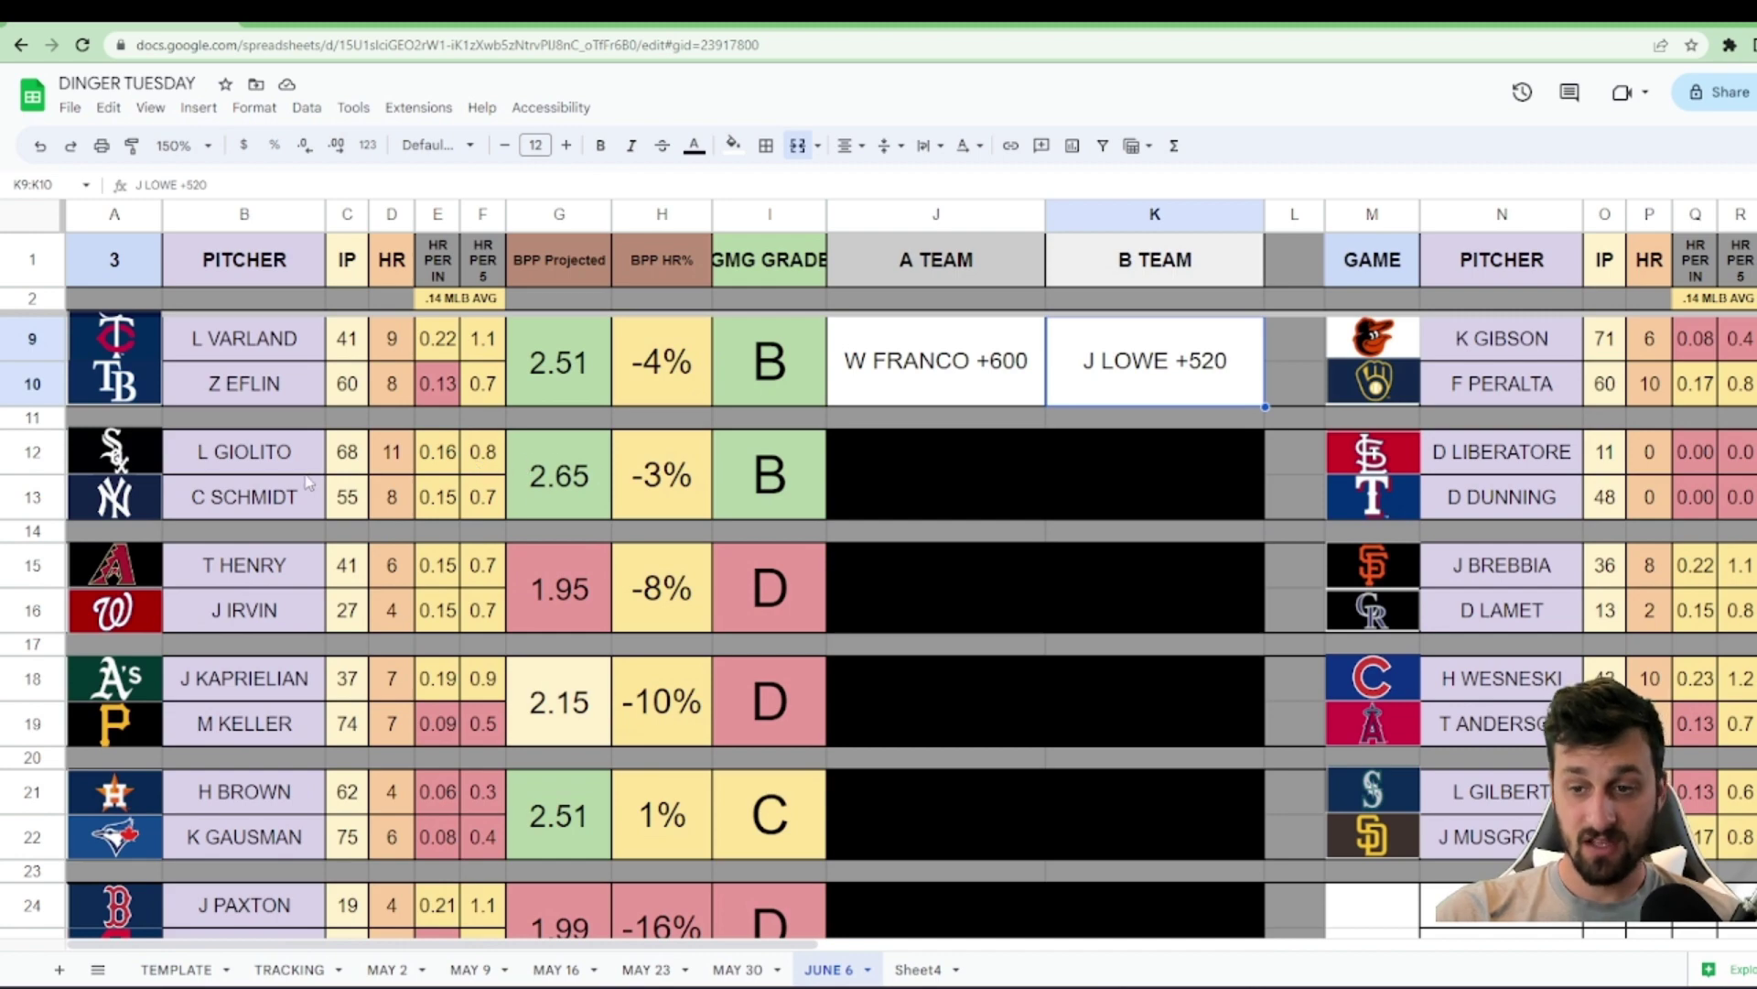
- Reset the fill color of the White Sox–Yankees A TEAM and B TEAM cells to reveal both picks
scroll(759, 467, up, 2)
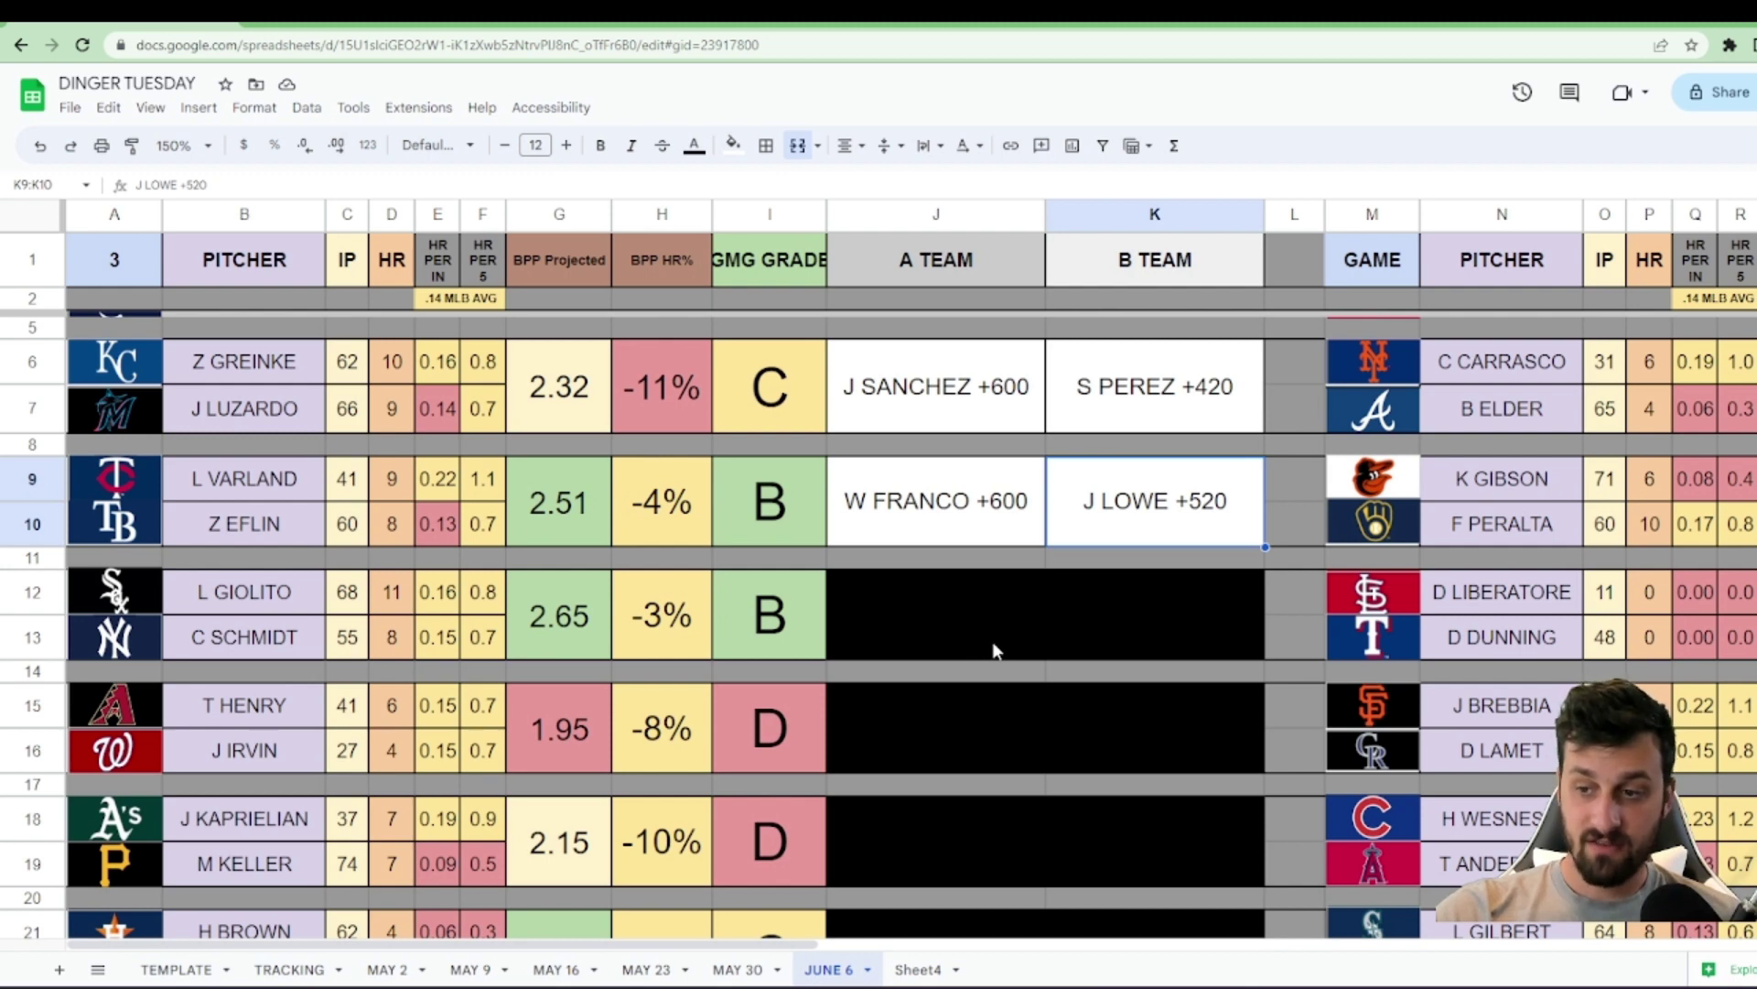
drag(1007, 622, 1095, 620)
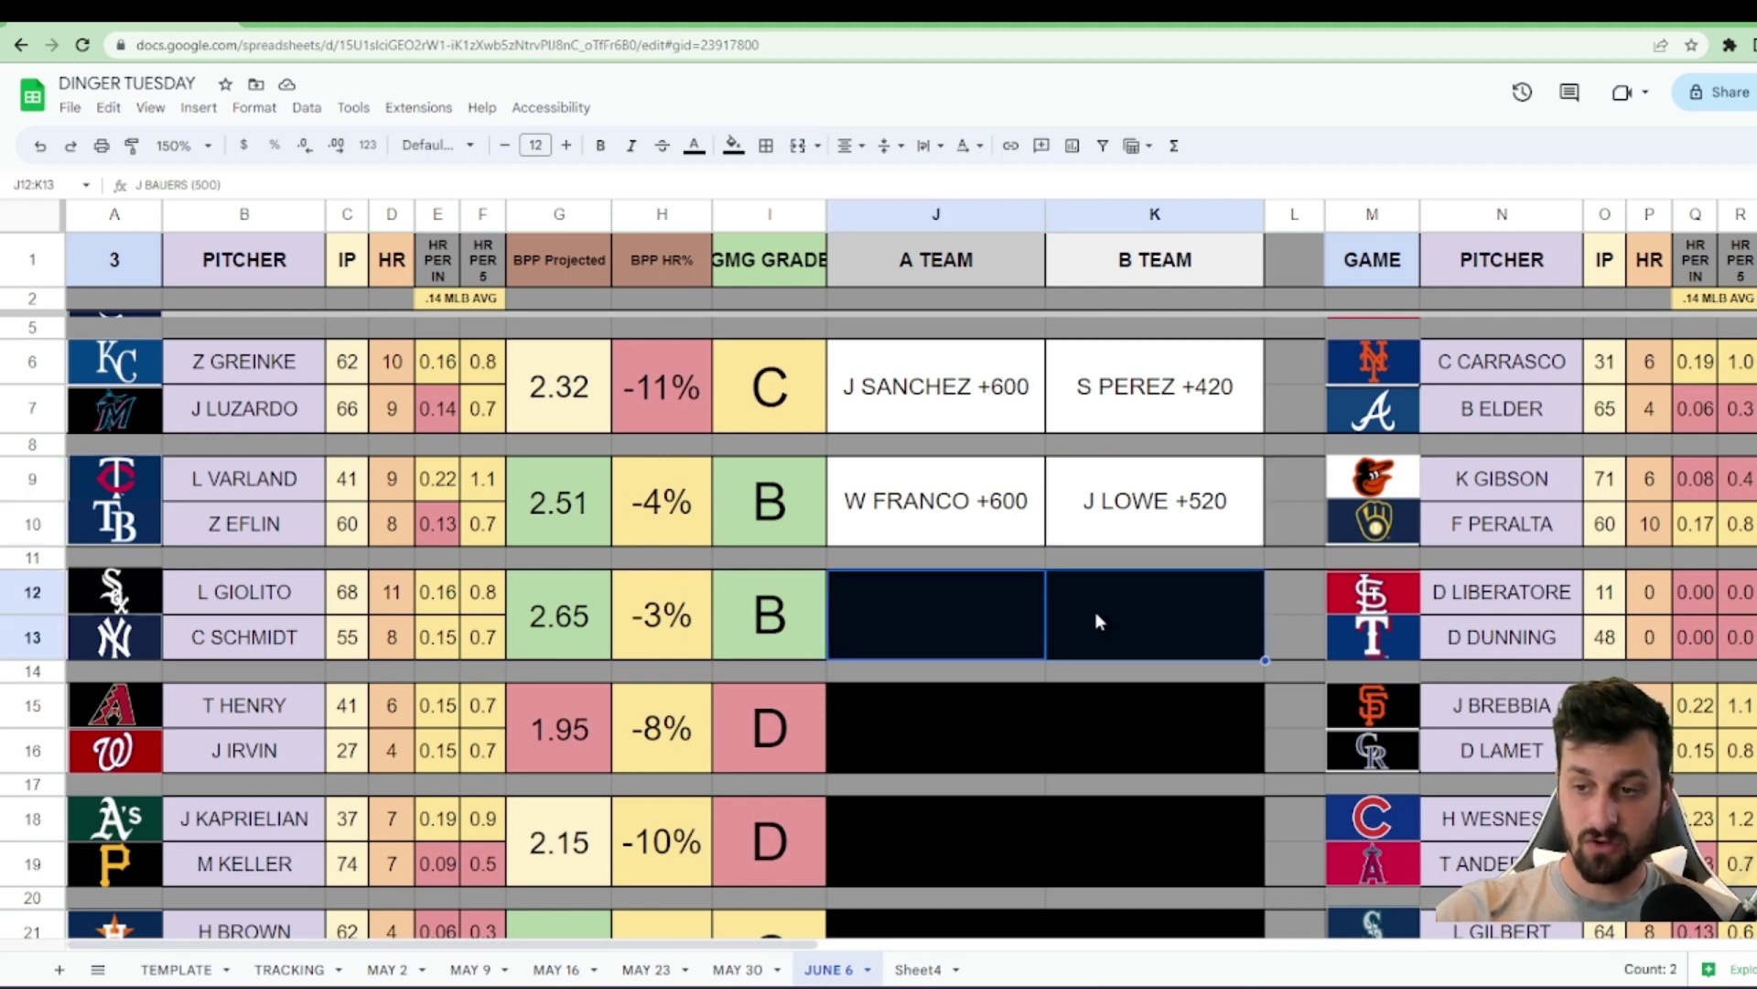
click(733, 146)
click(794, 186)
click(1111, 689)
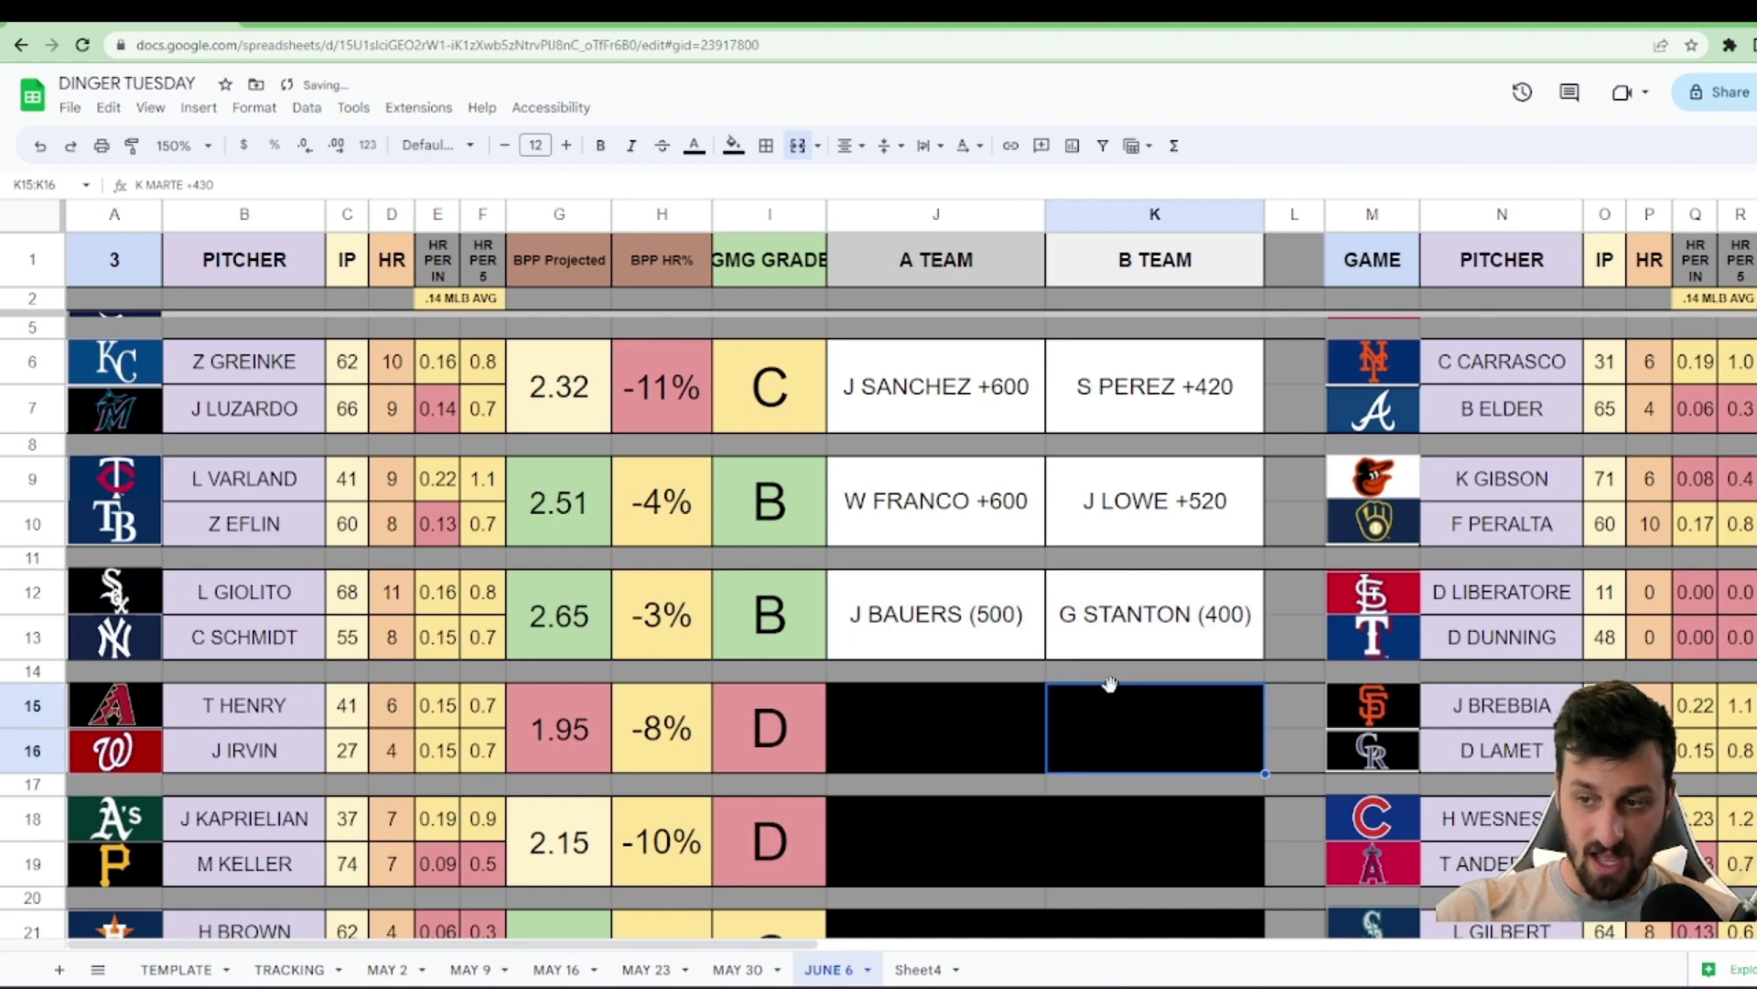
- Look over the Chicago White Sox @ New York Yankees odds page on FanDuel Sportsbook and return to the DINGER TUESDAY spreadsheet
click(645, 27)
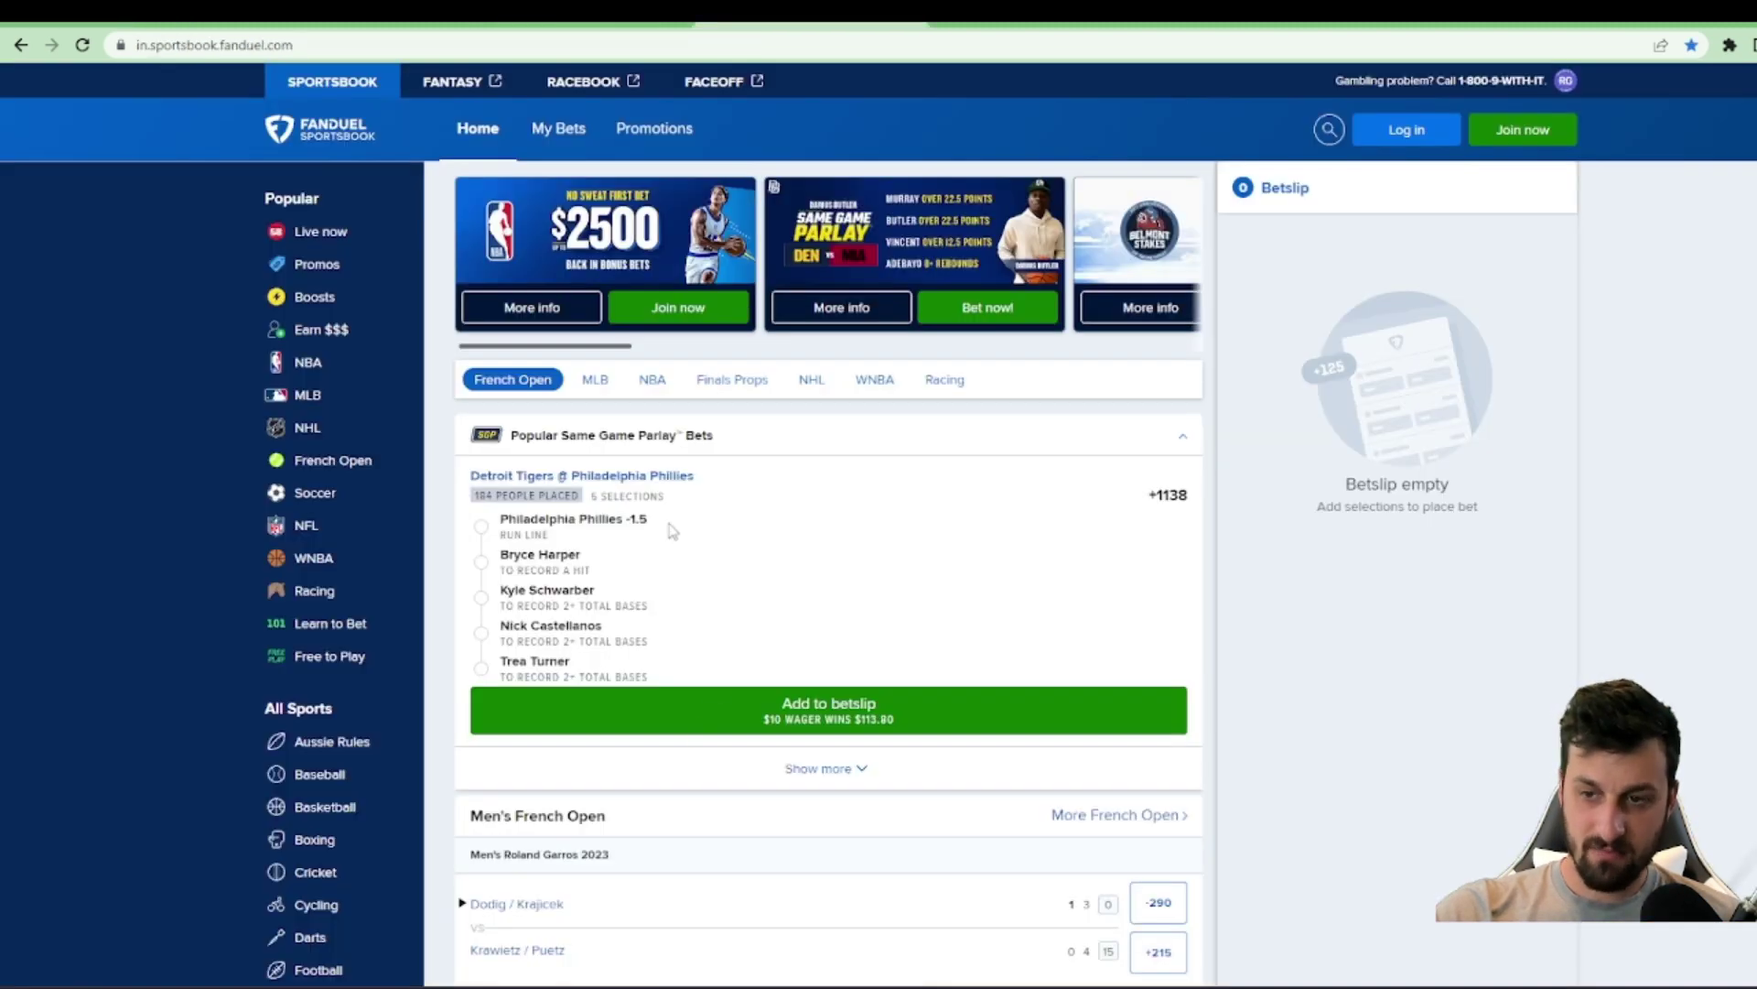
scroll(609, 392, down, 2)
scroll(606, 392, down, 8)
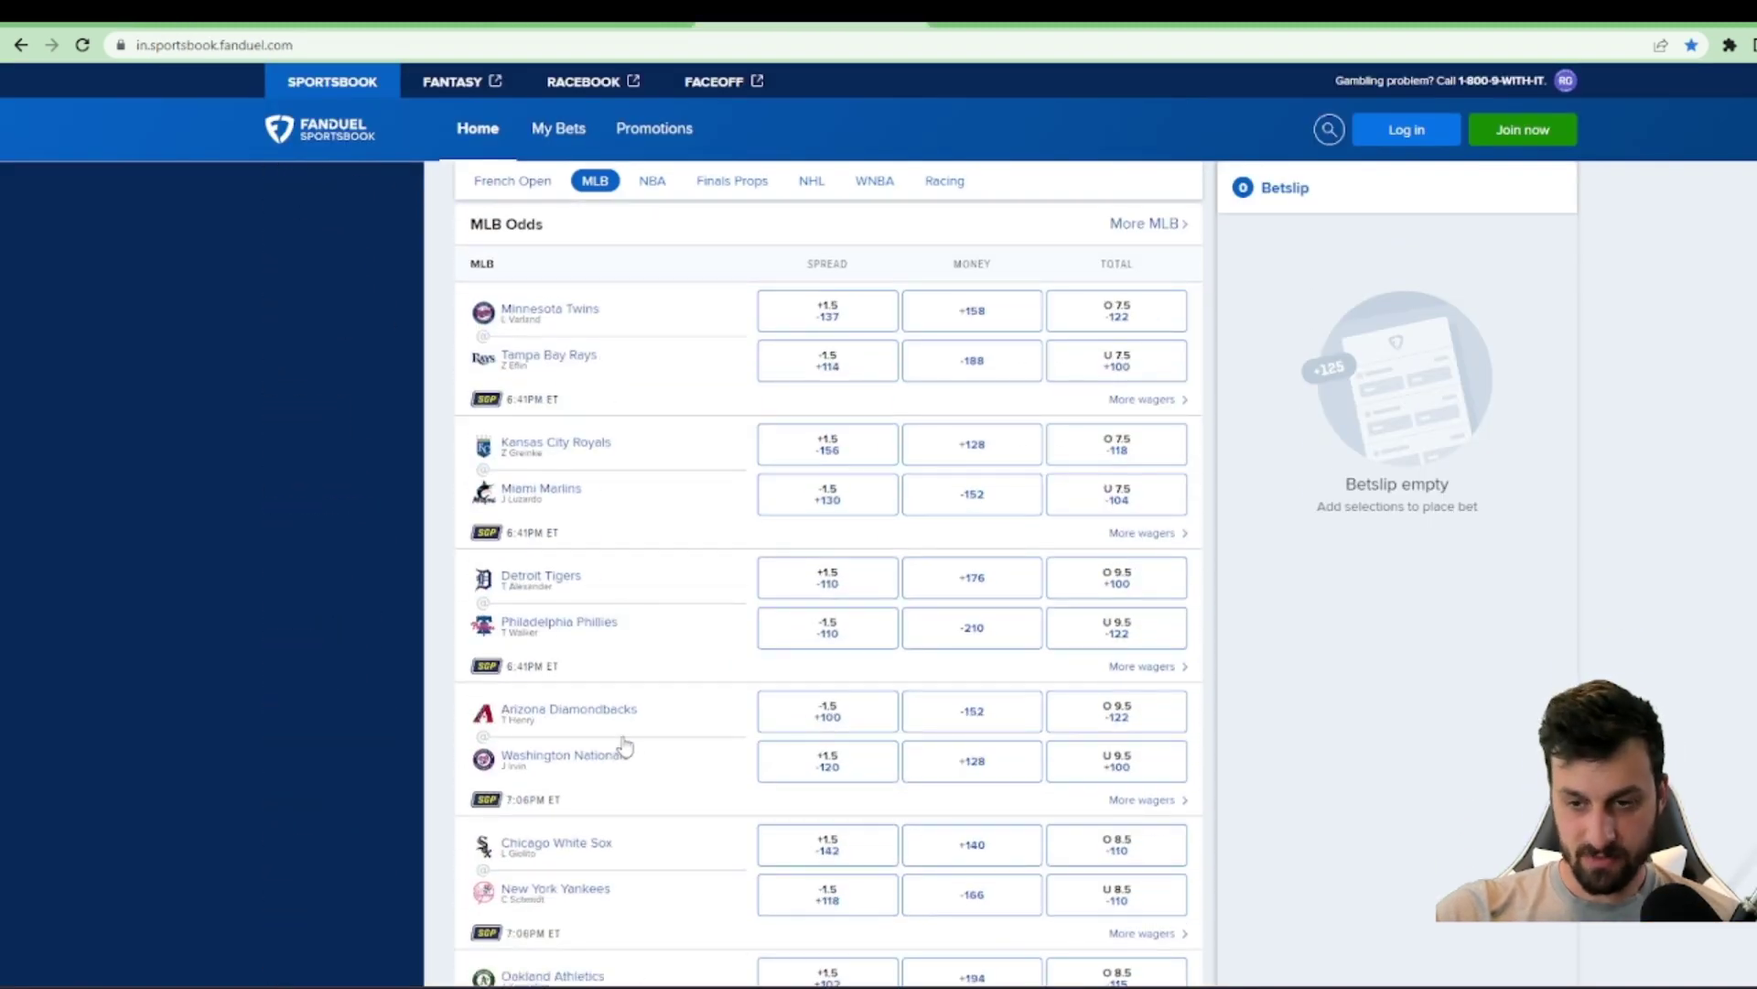
click(644, 843)
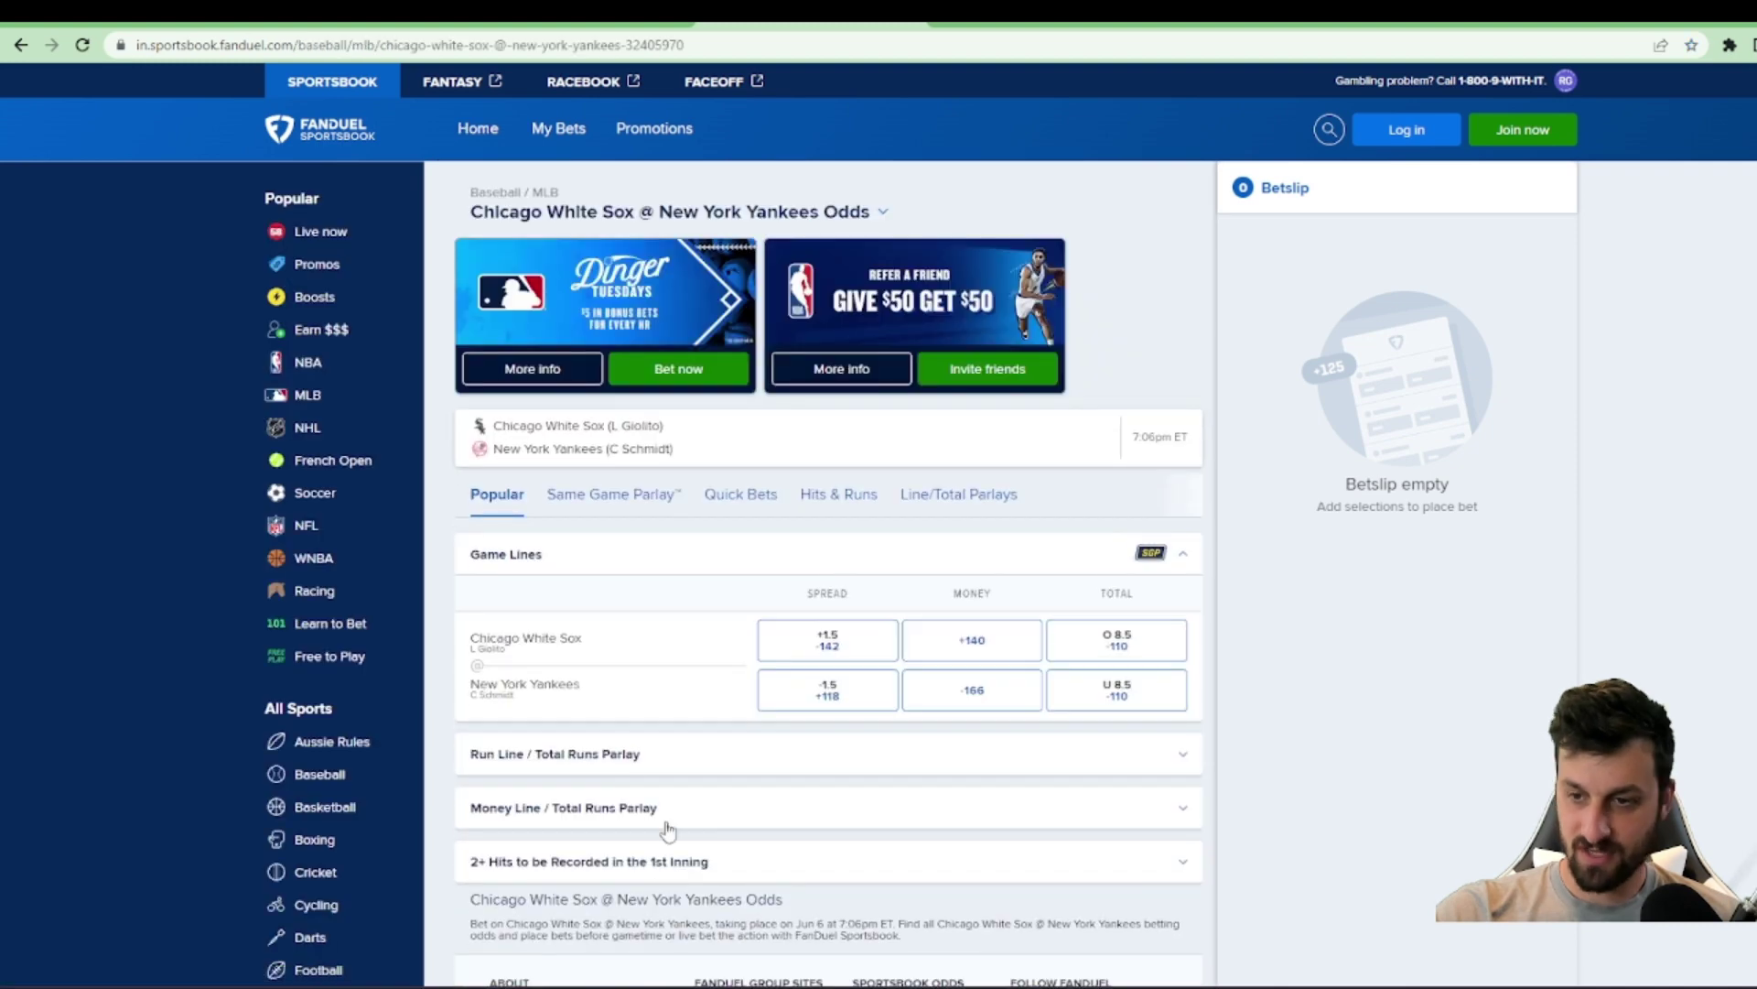
scroll(673, 746, down, 1)
scroll(676, 723, down, 1)
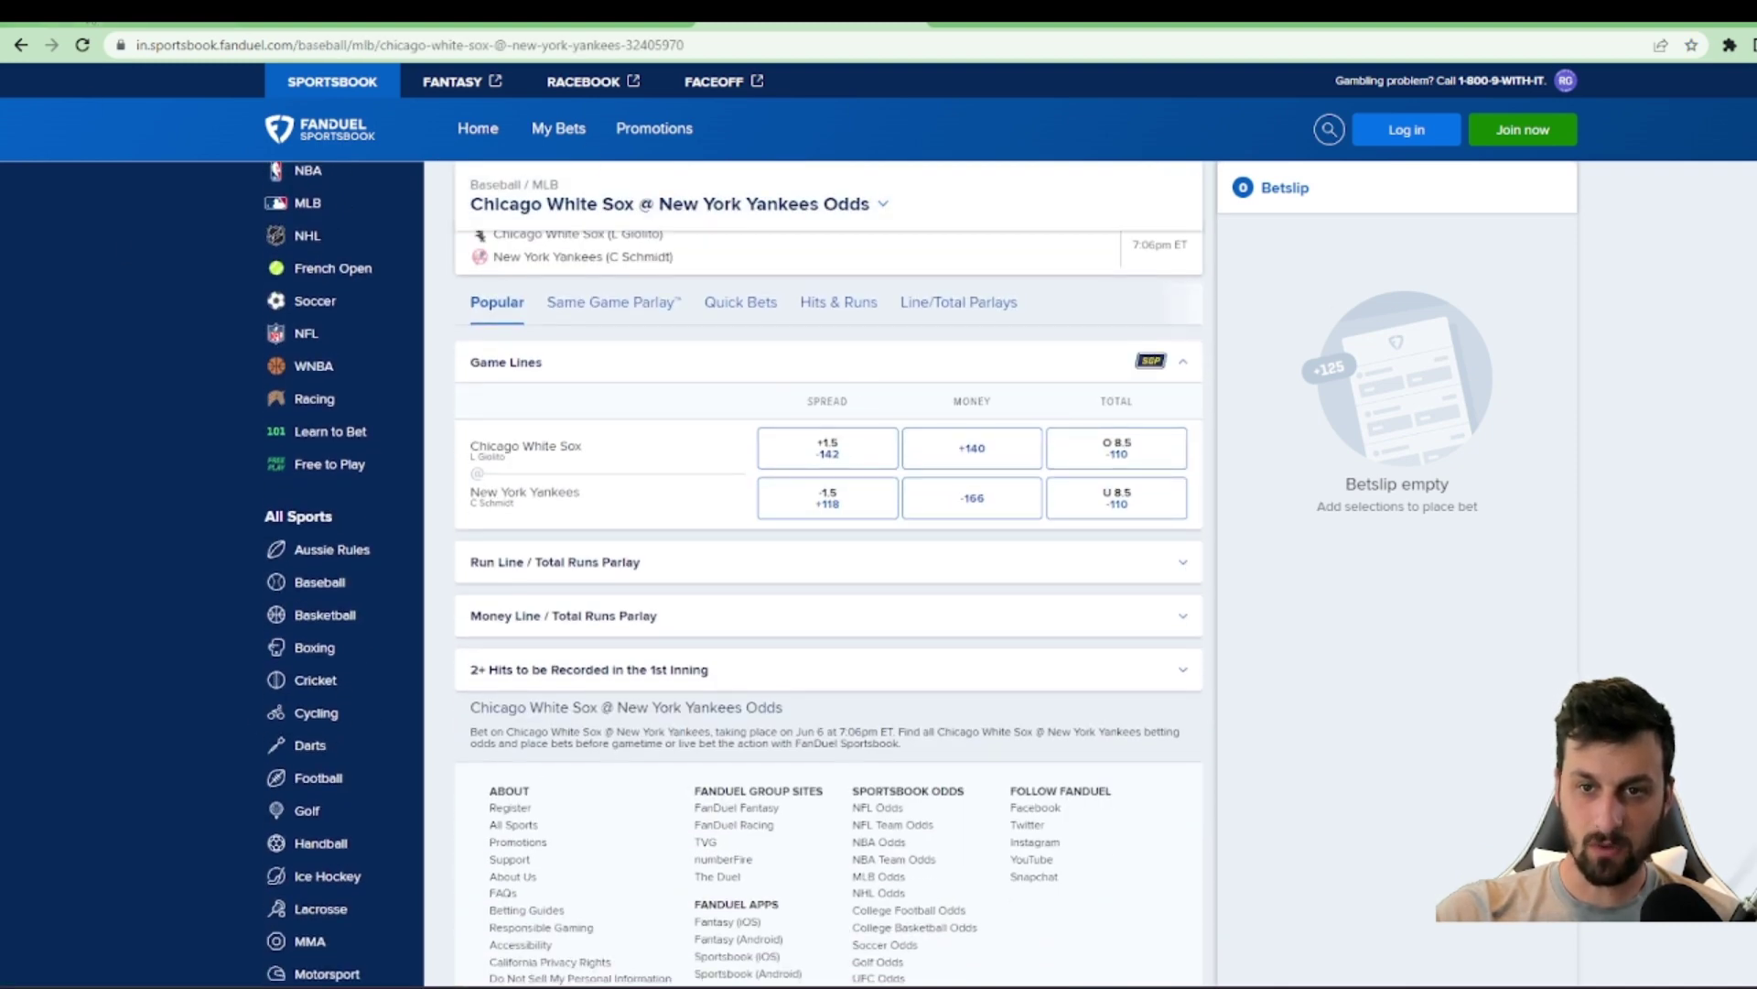
click(350, 13)
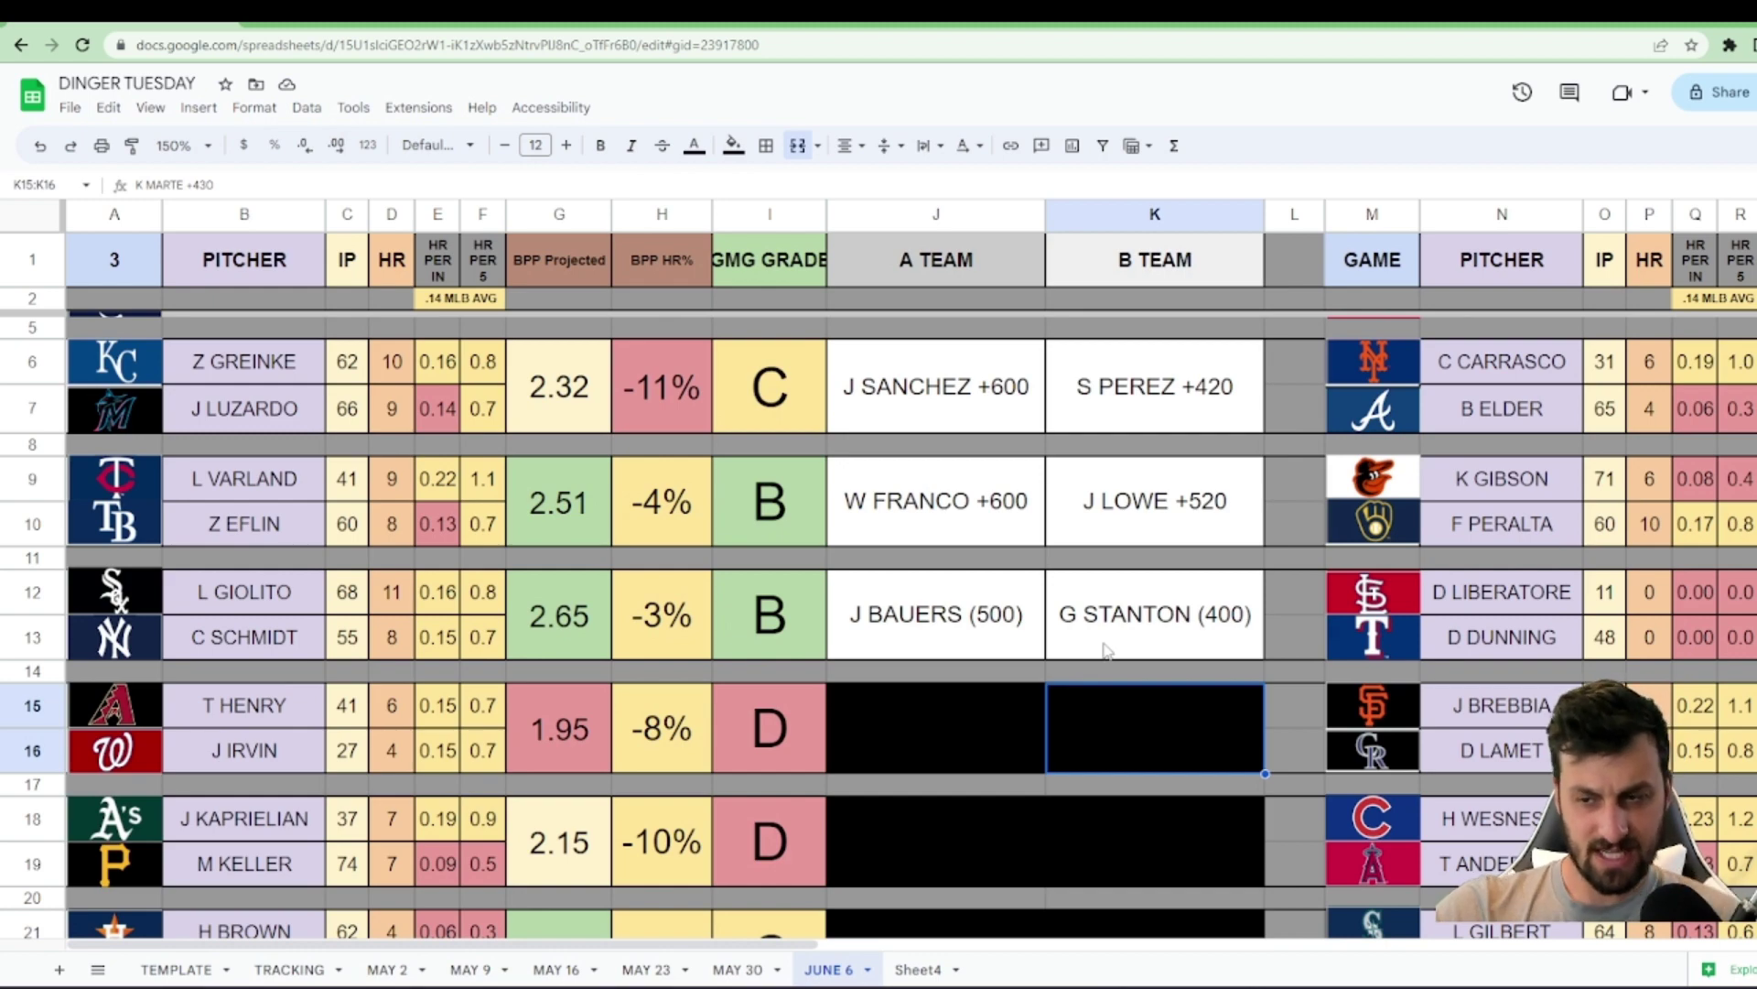
- Check the White Sox–Yankees expected lineups on the RotoWire daily lineups page and return to the spreadsheet
key(ctrl+Tab)
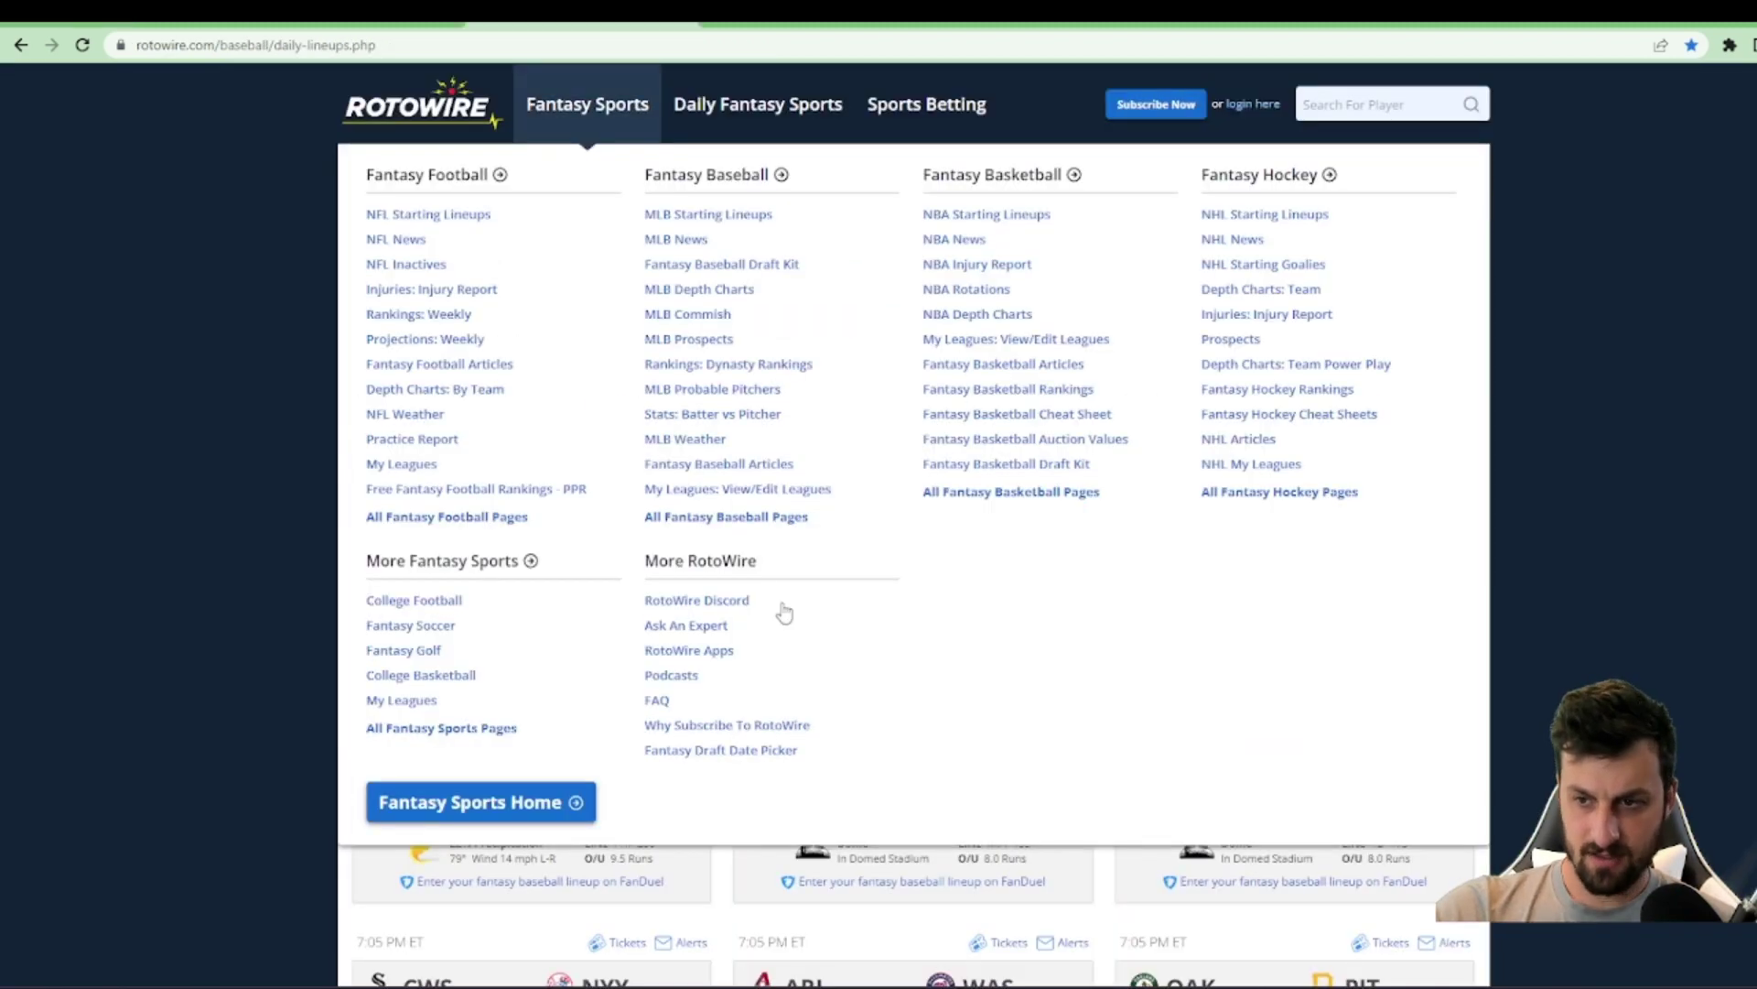
scroll(712, 645, down, 8)
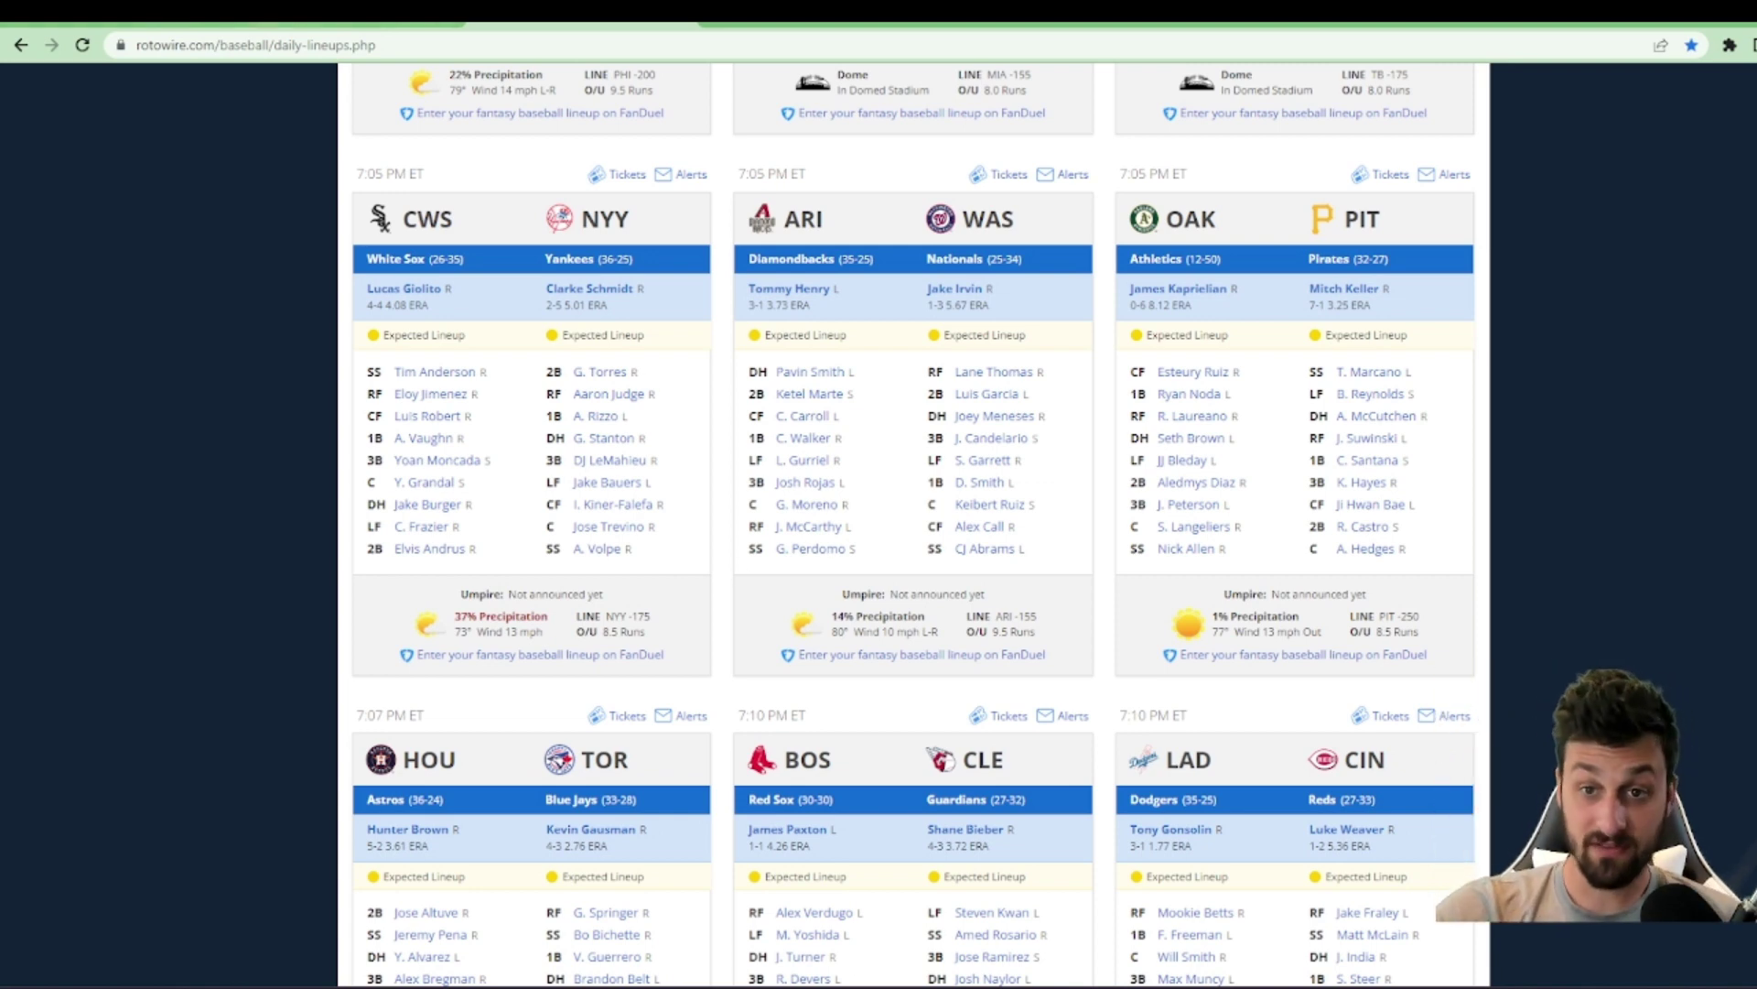
key(ctrl+Tab)
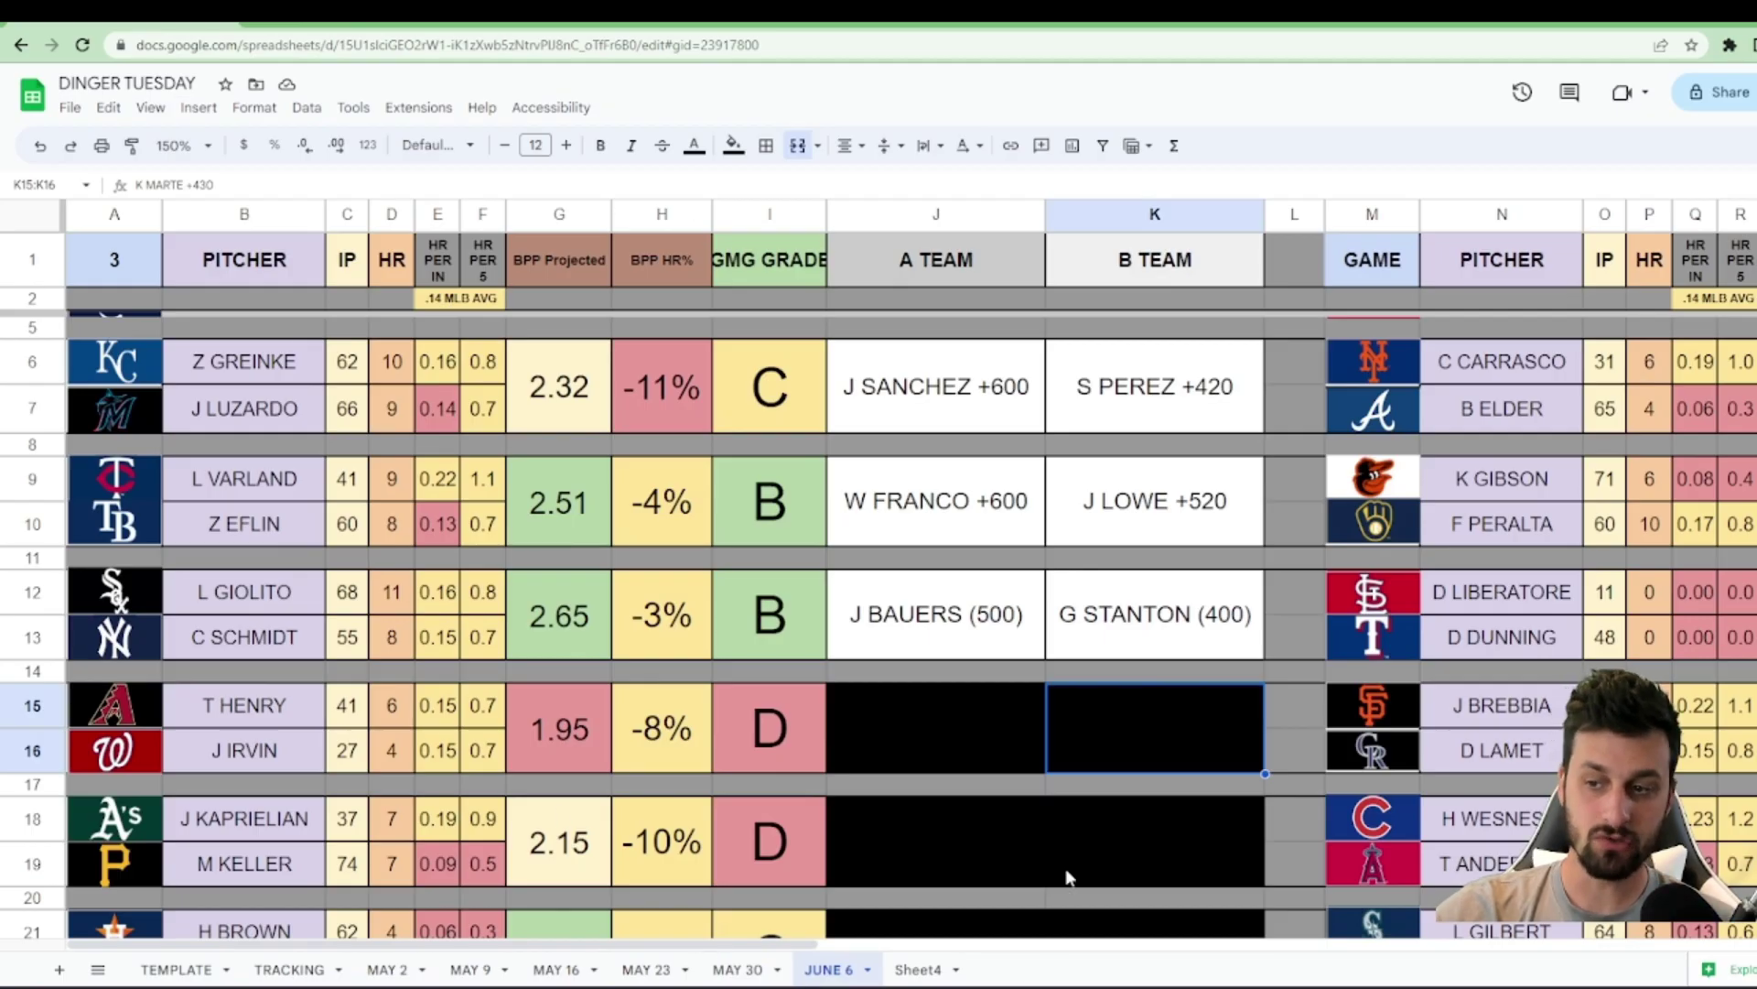
- Check the Nationals Park home run projections on Ballpark Pal, and reset the fill color of the Diamondbacks–Nationals A TEAM and B TEAM cells
scroll(967, 671, down, 5)
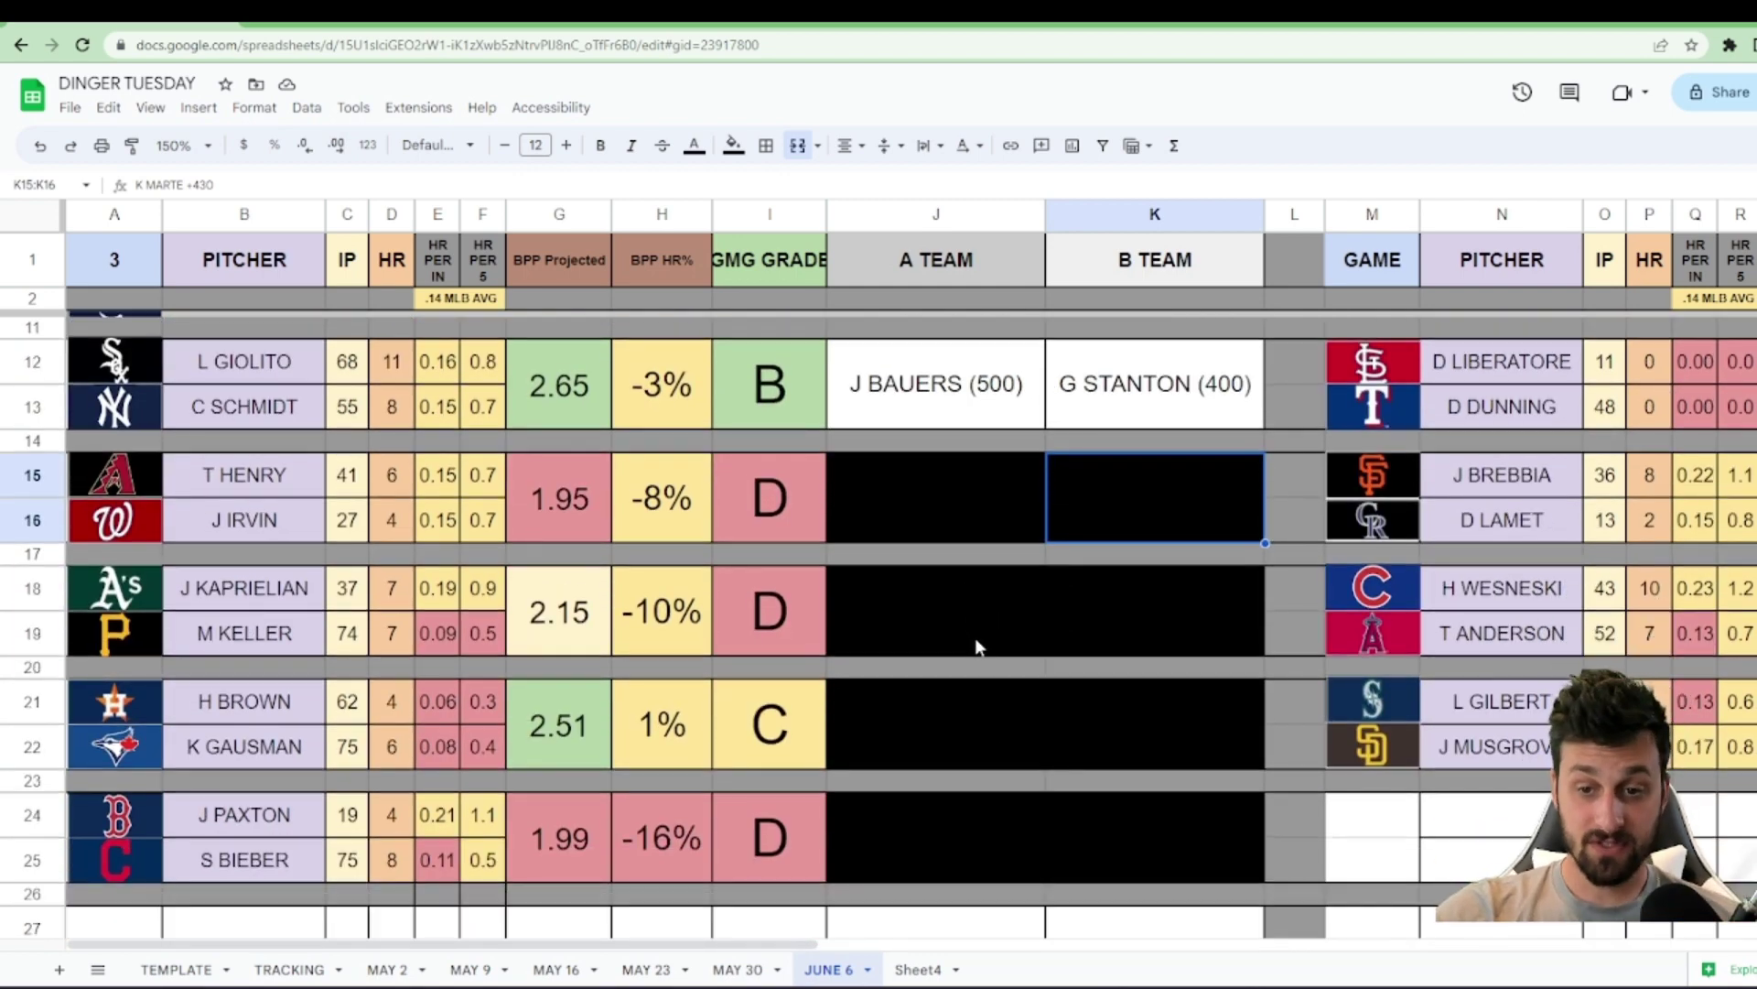
drag(973, 512, 1078, 525)
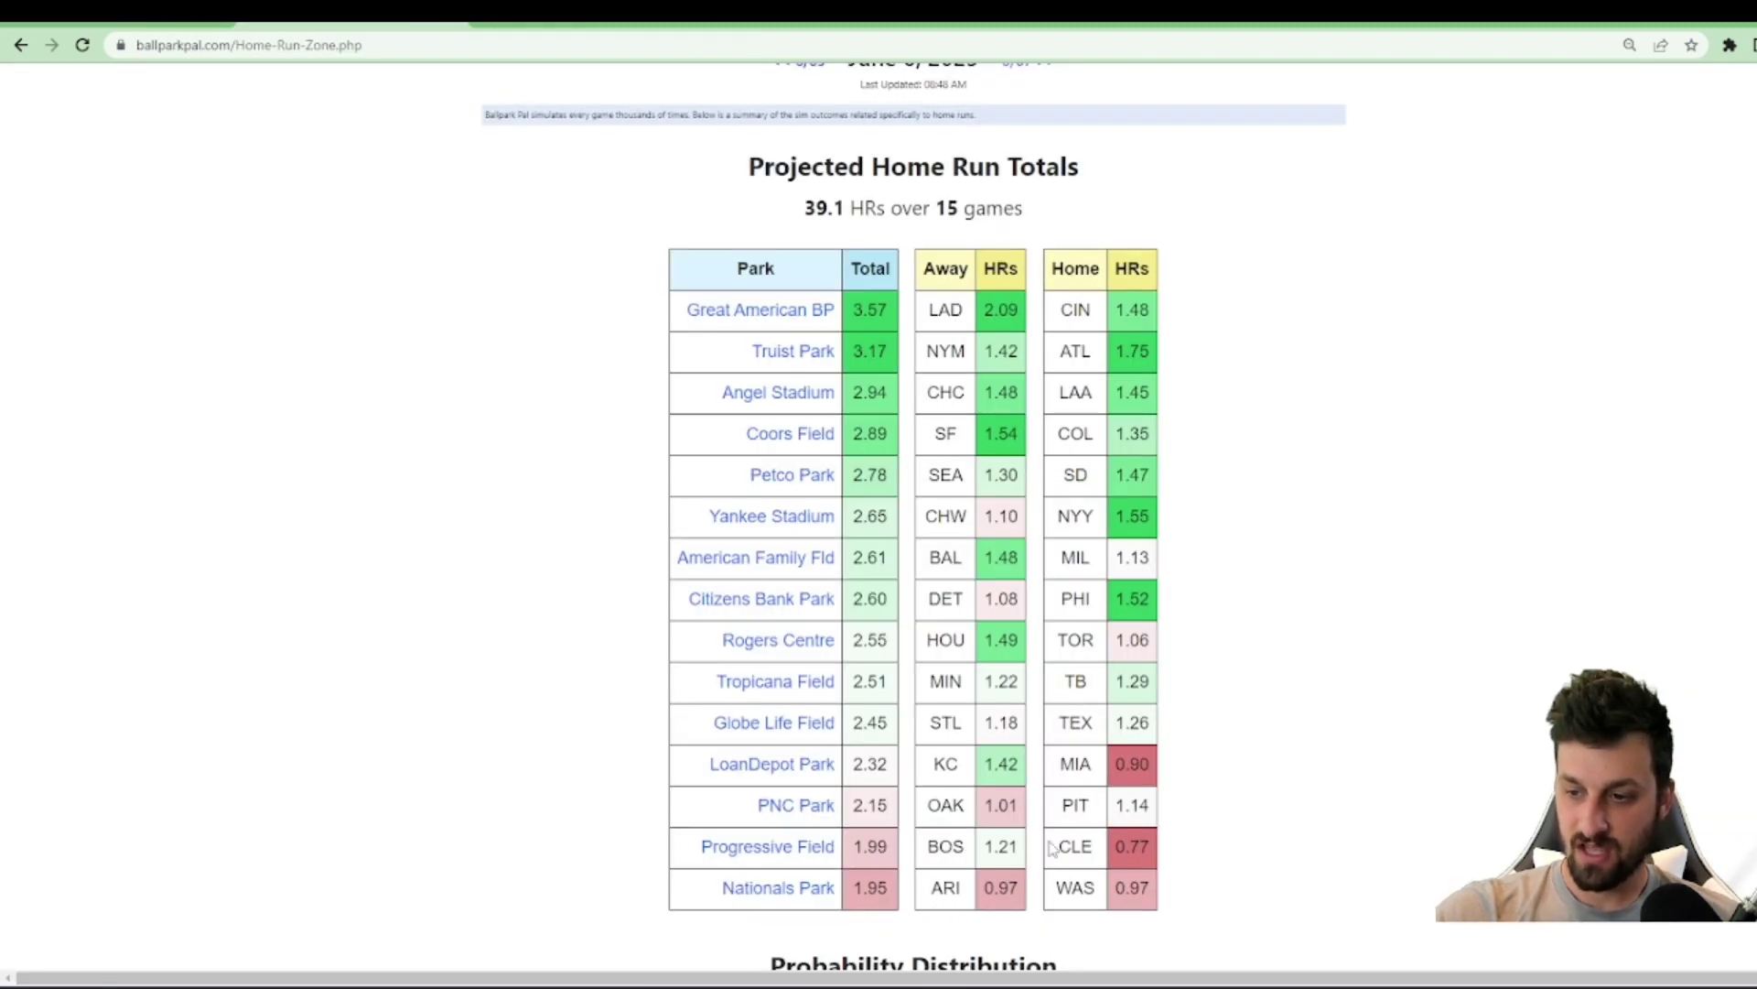
drag(996, 888, 1172, 882)
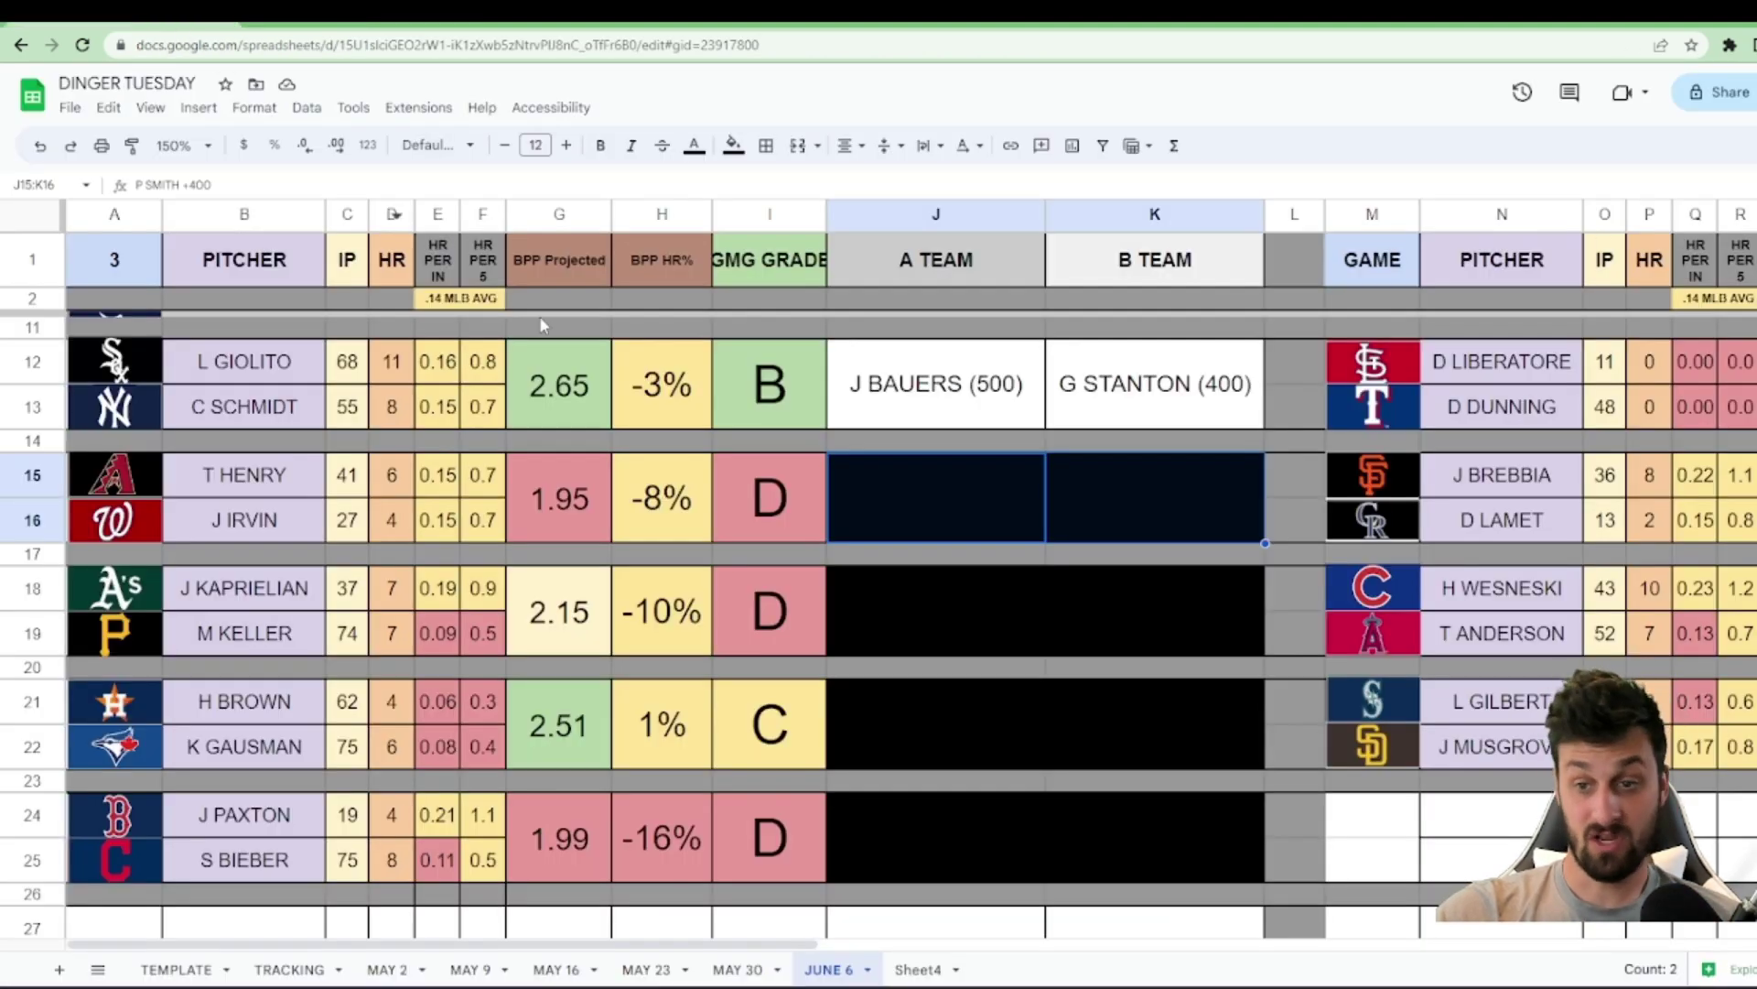
click(733, 145)
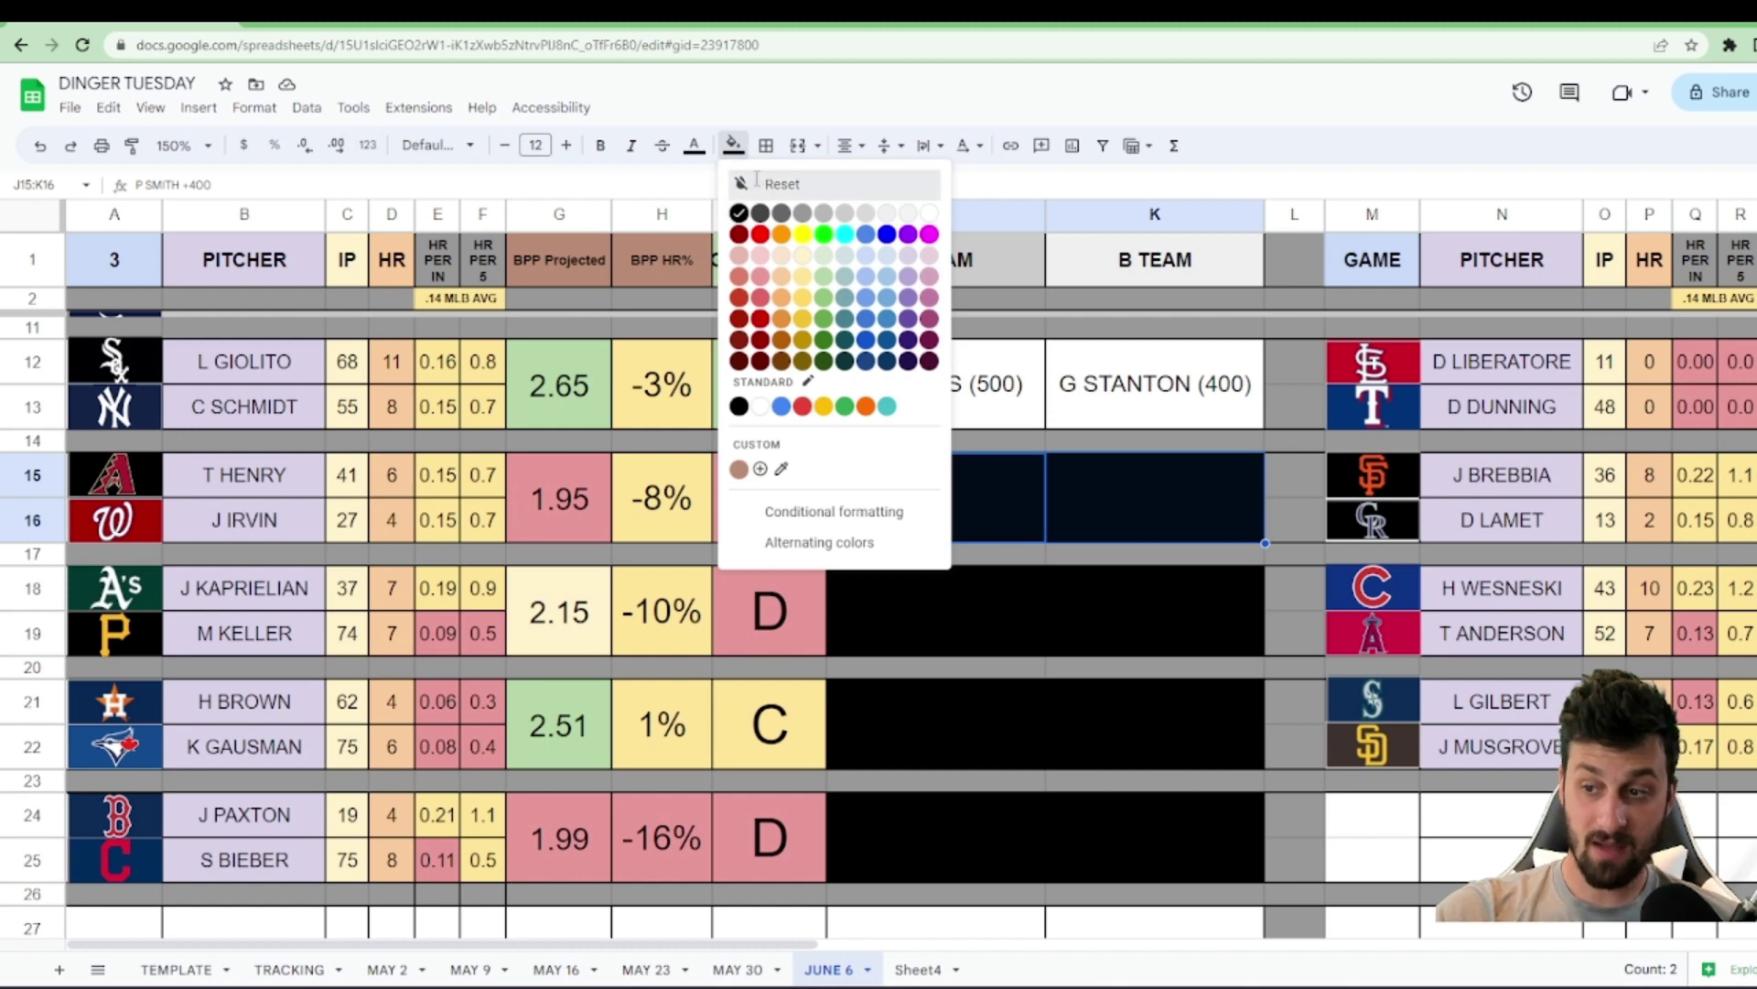
click(760, 183)
- Reset the fill color of the Athletics–Pirates A TEAM and B TEAM cells to reveal both picks
click(1005, 617)
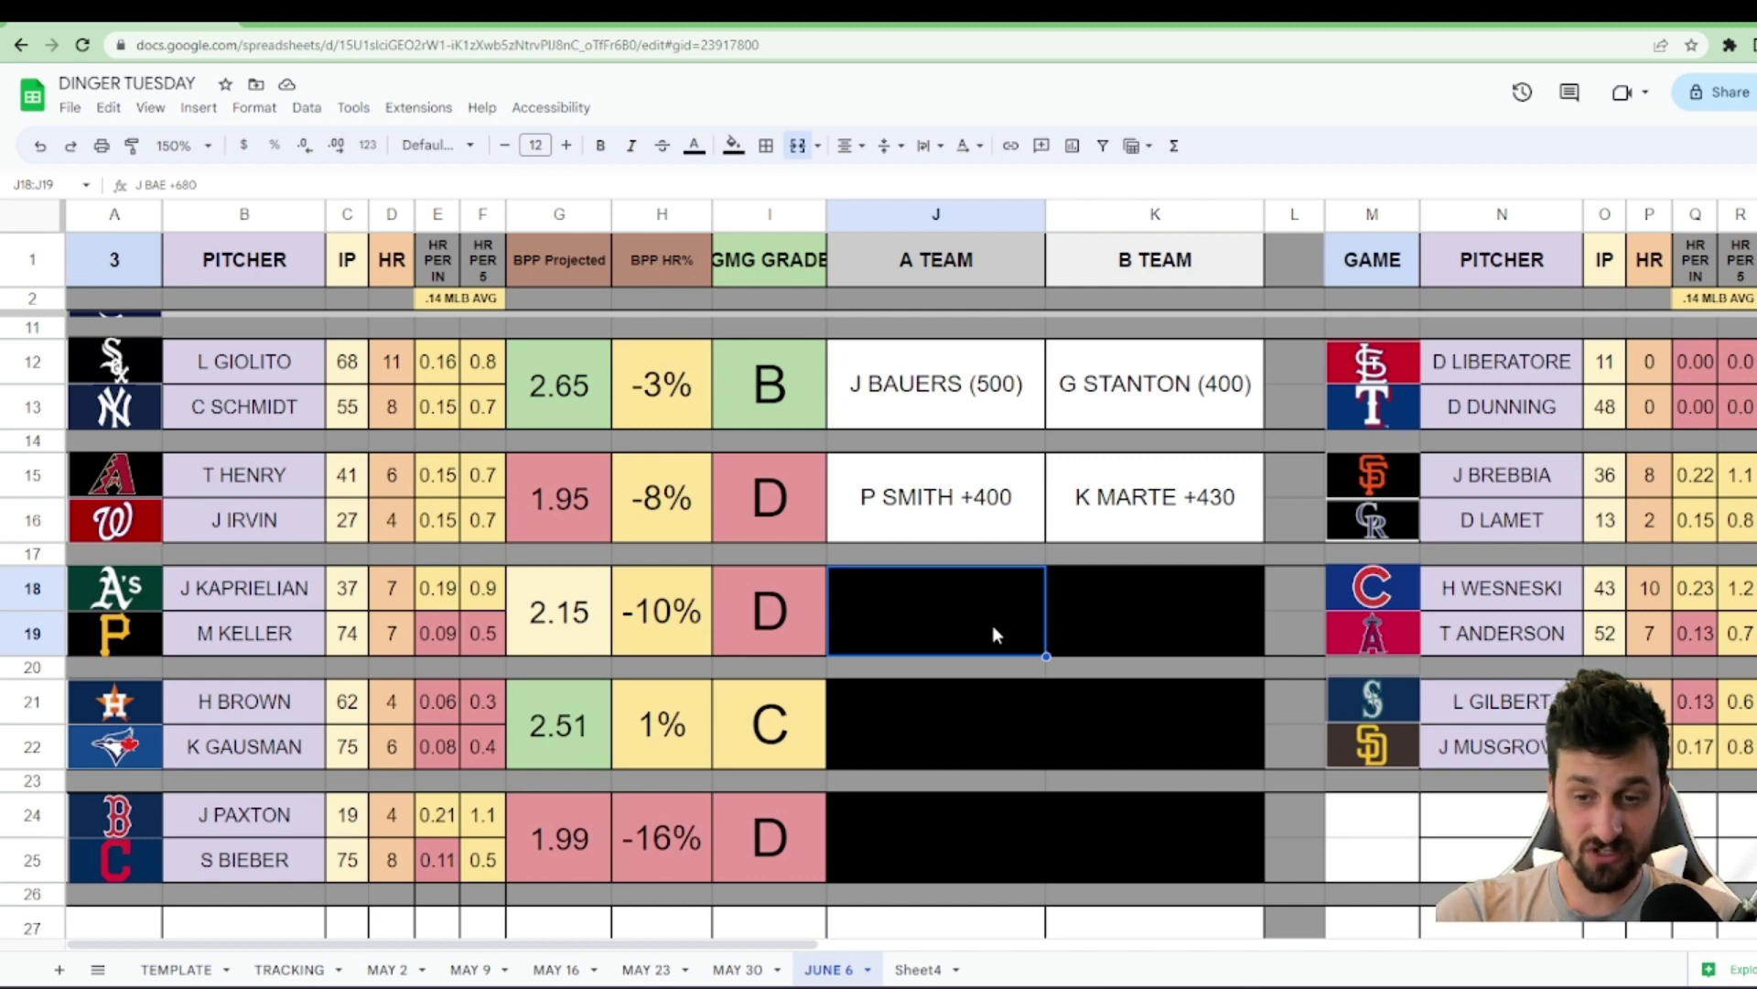
drag(992, 633, 1102, 606)
click(734, 148)
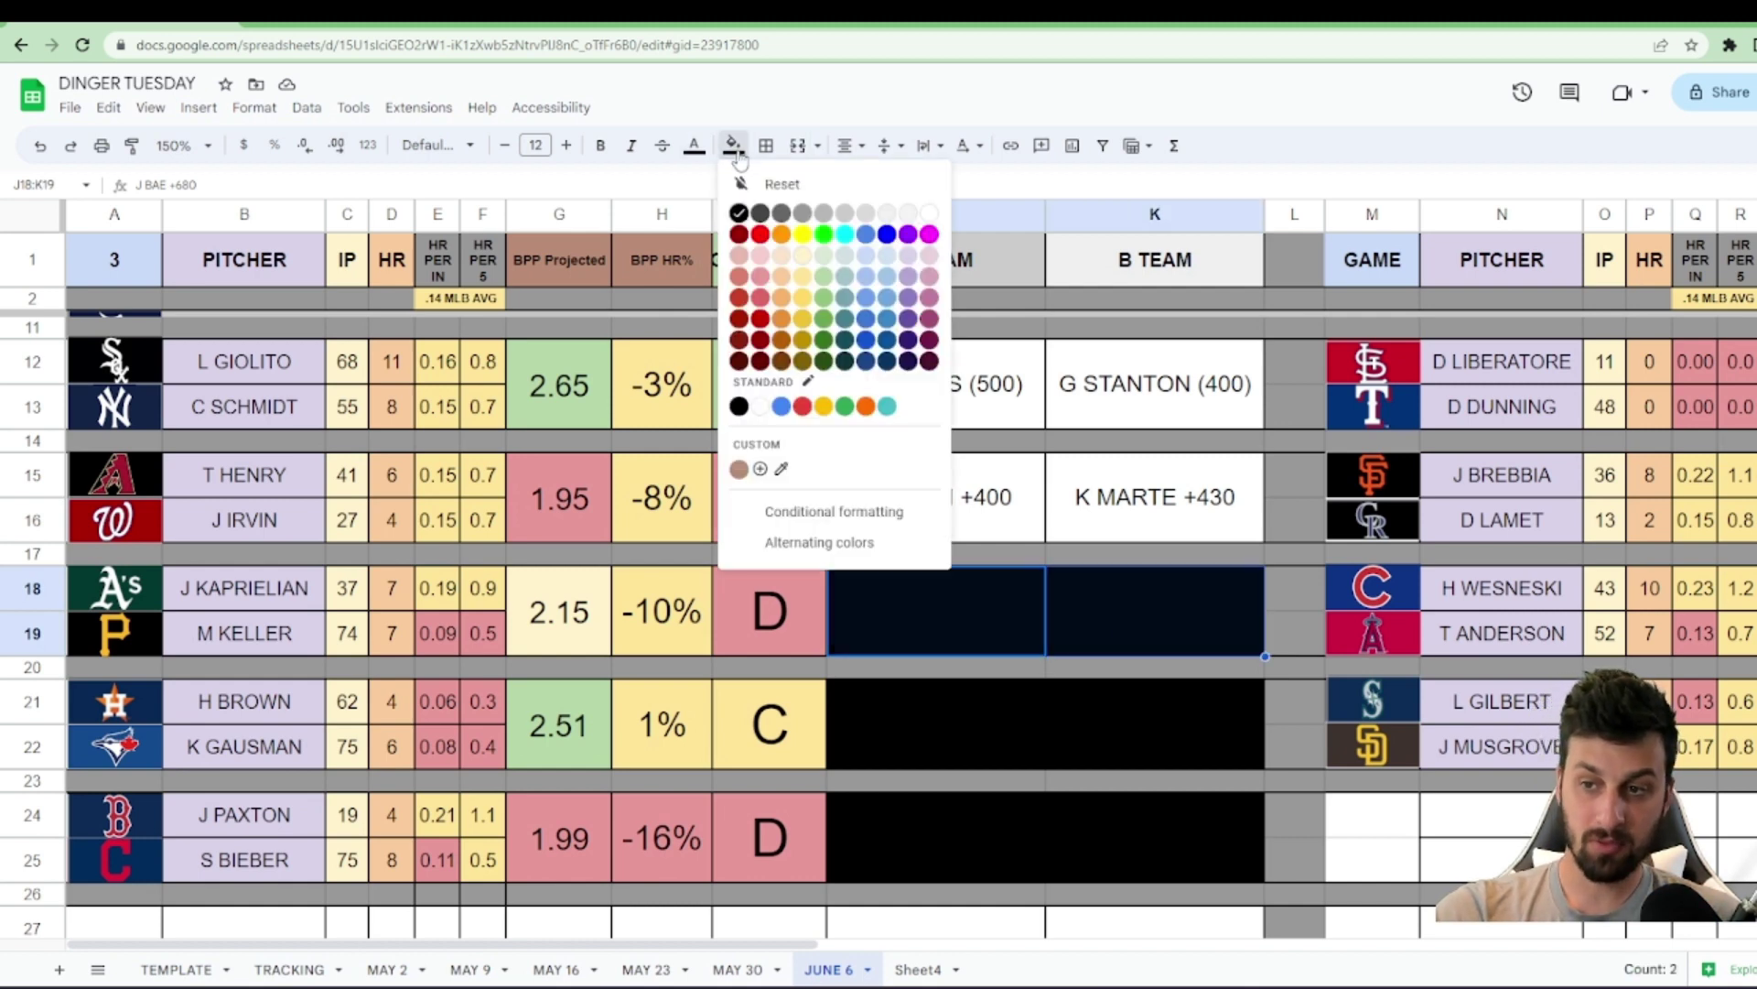
click(780, 184)
click(1040, 707)
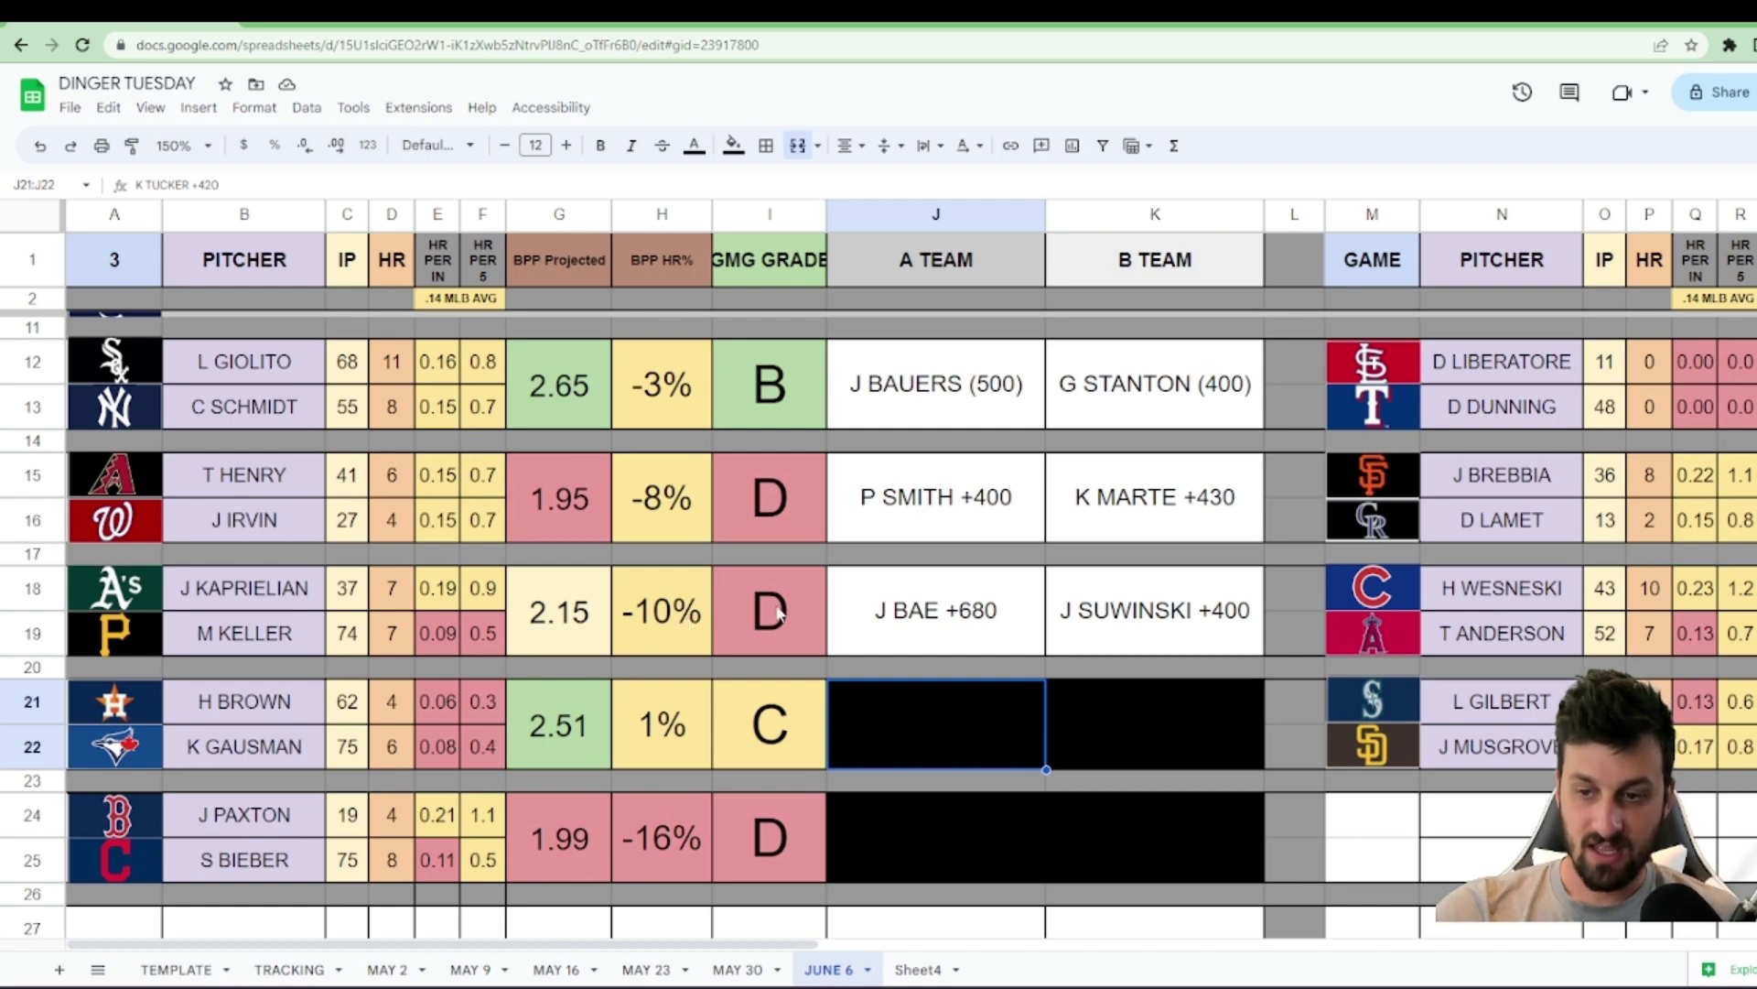
- Inspect the GMG GRADE and both starting pitchers of the Athletics–Pirates game
click(785, 644)
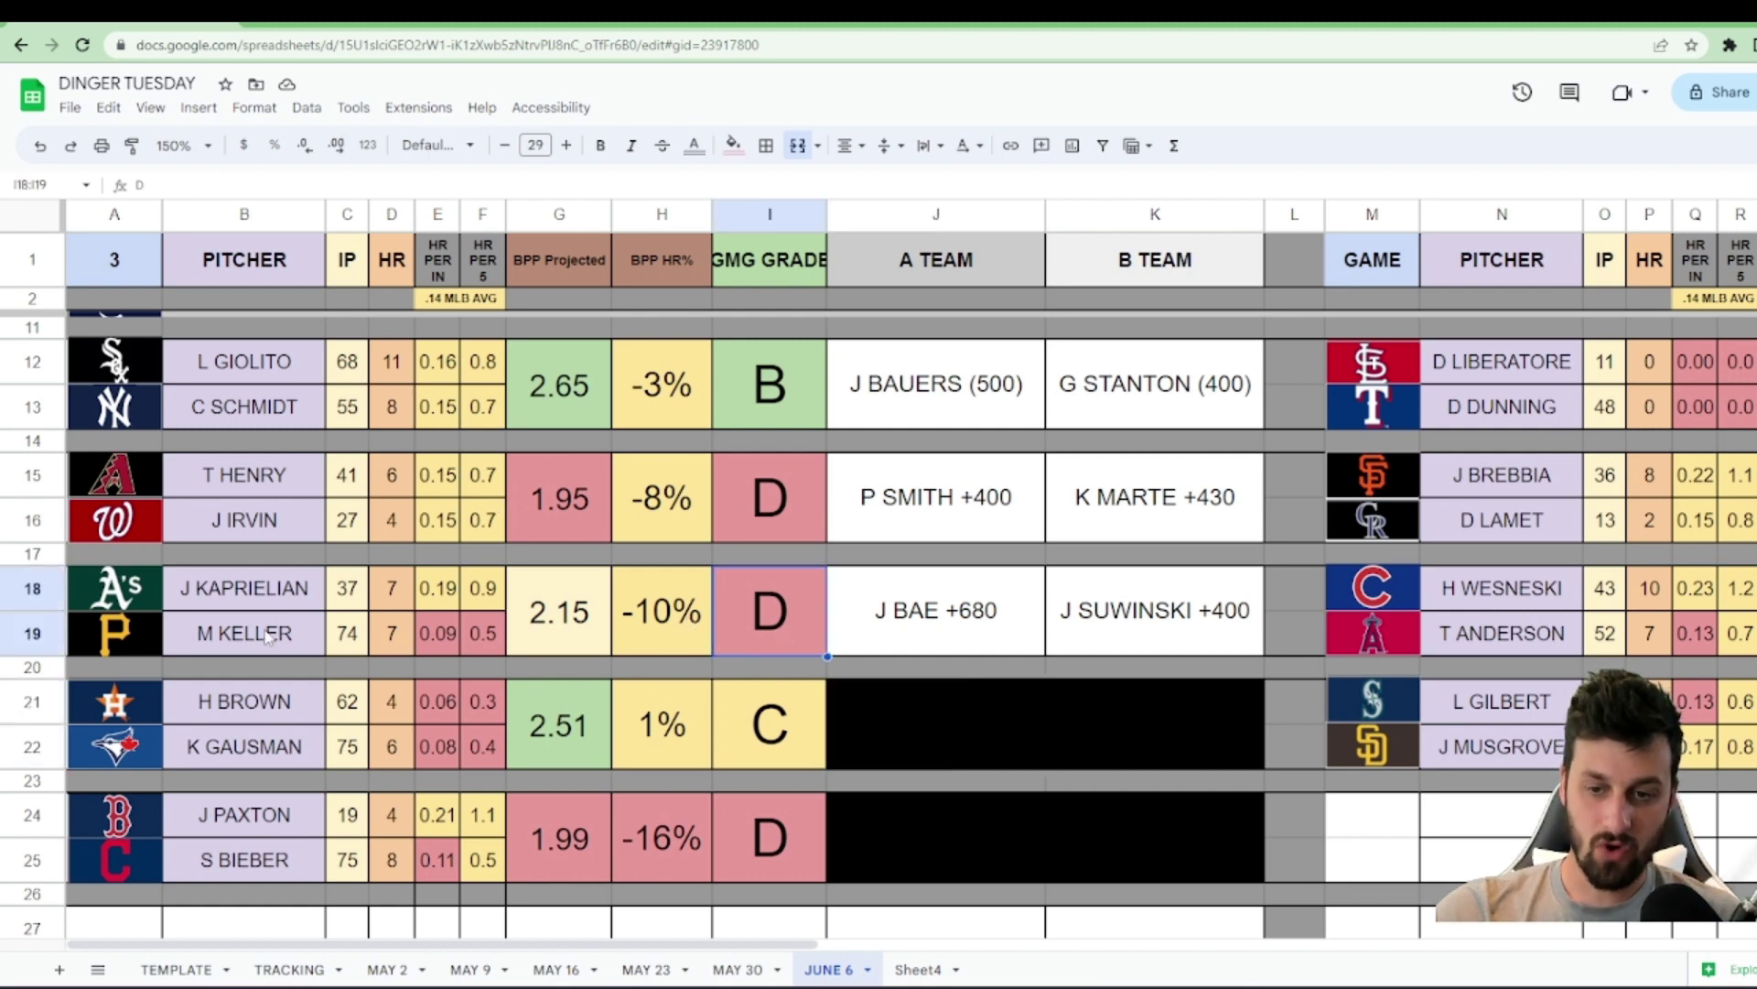
click(268, 604)
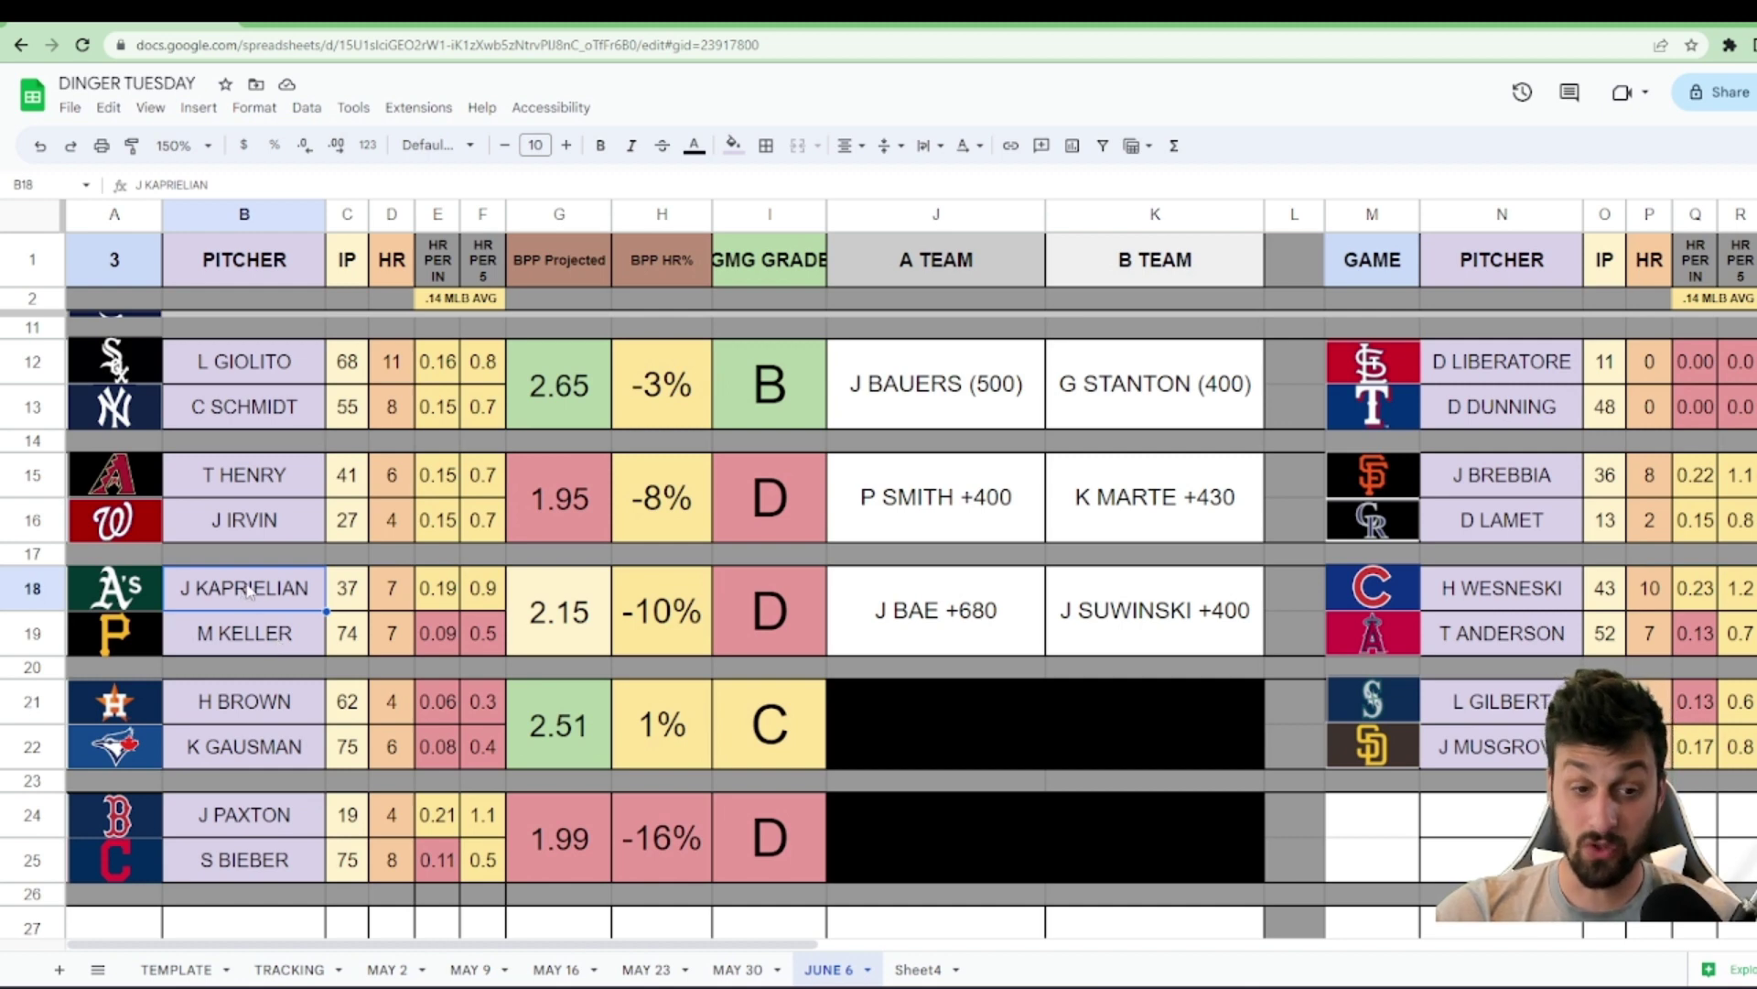
click(283, 648)
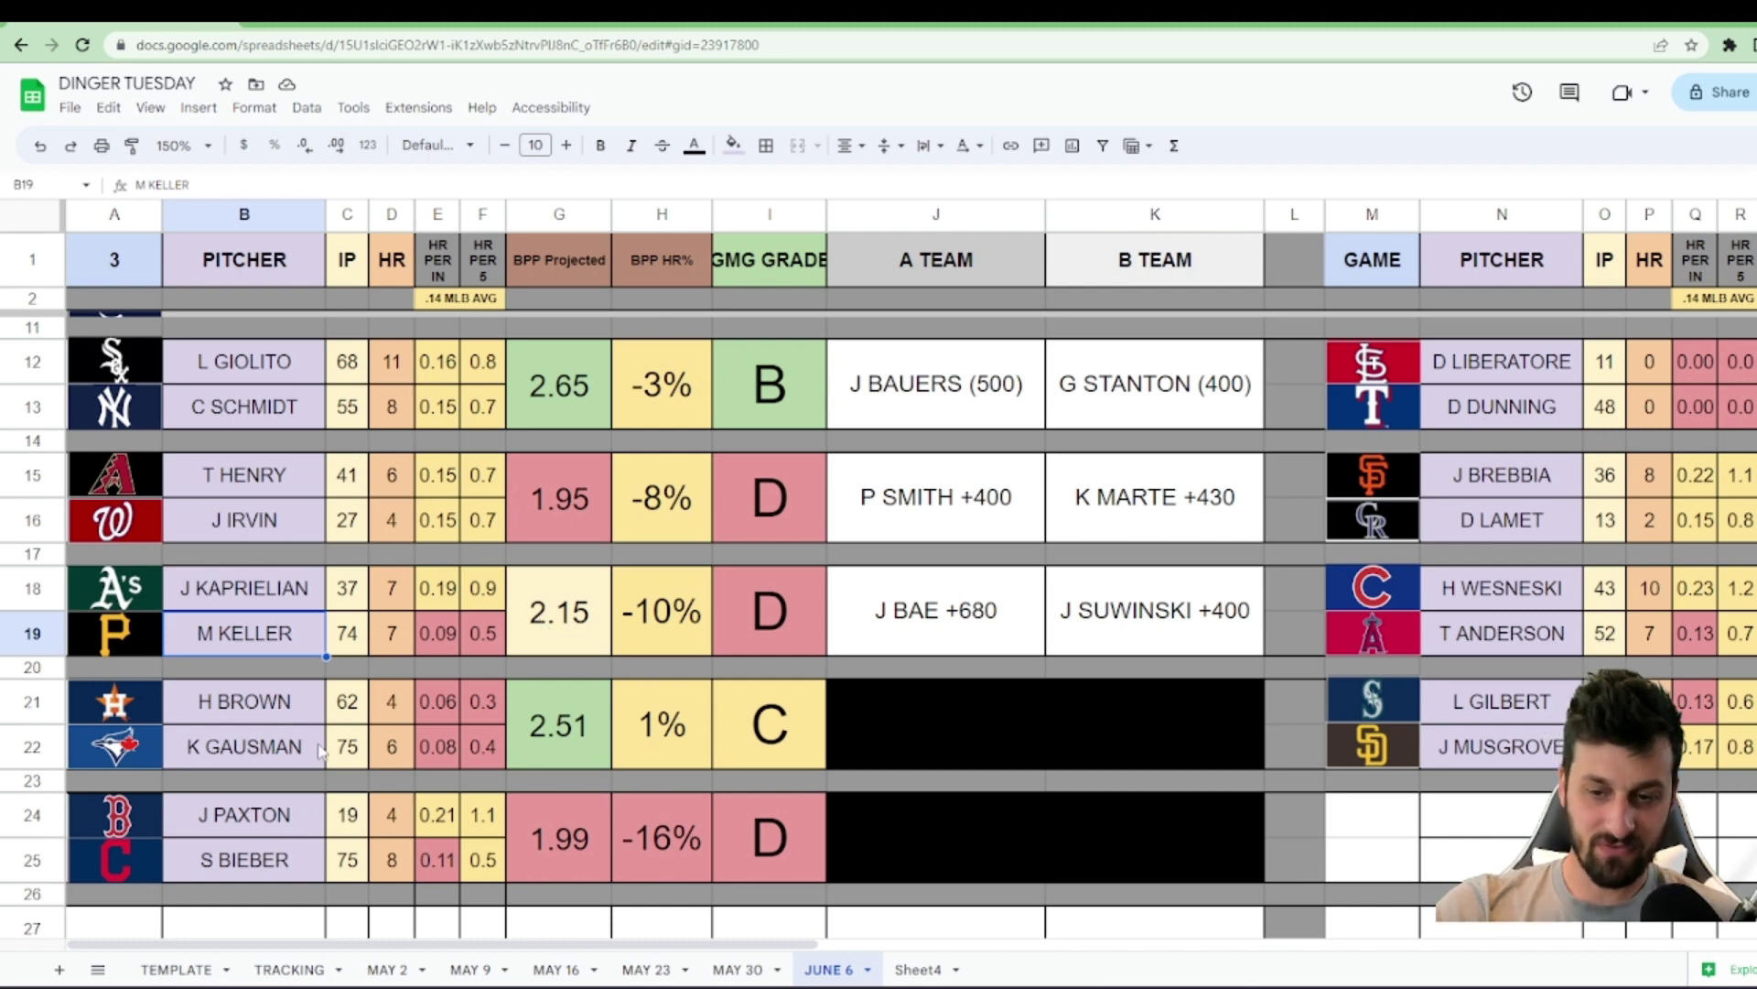
- Reset the fill color of the Astros–Blue Jays A TEAM and B TEAM cells to reveal both picks
drag(1007, 760, 1085, 749)
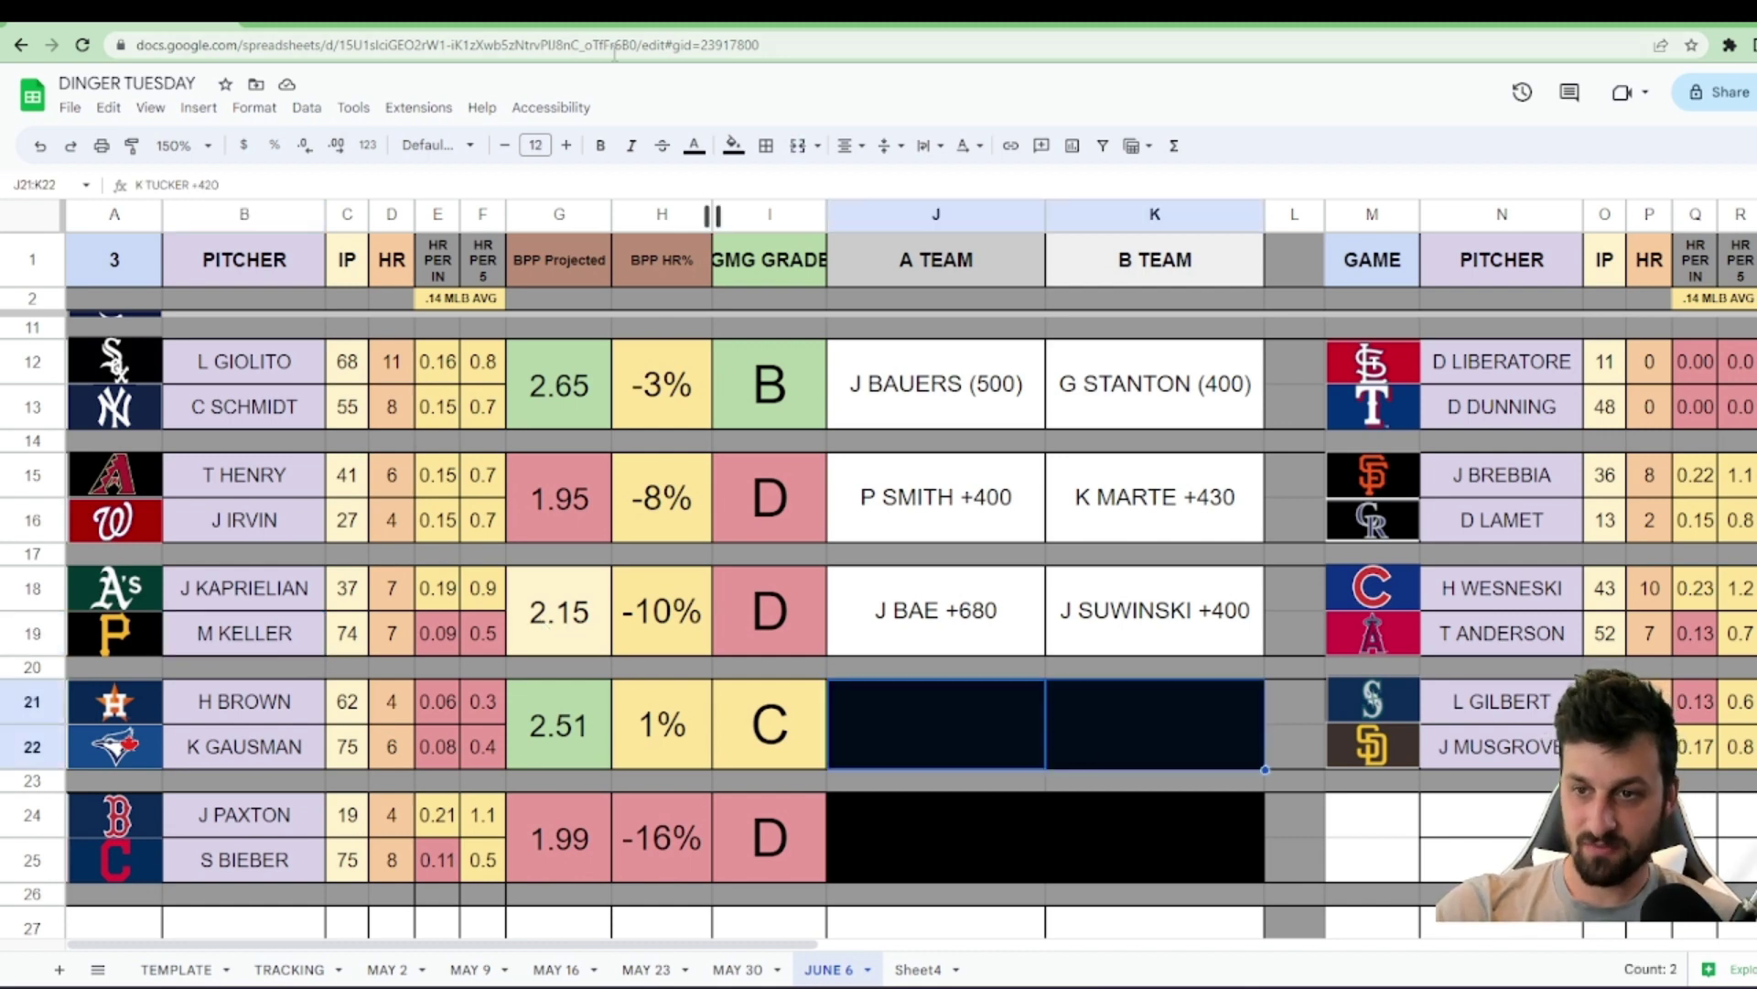
click(733, 144)
click(767, 186)
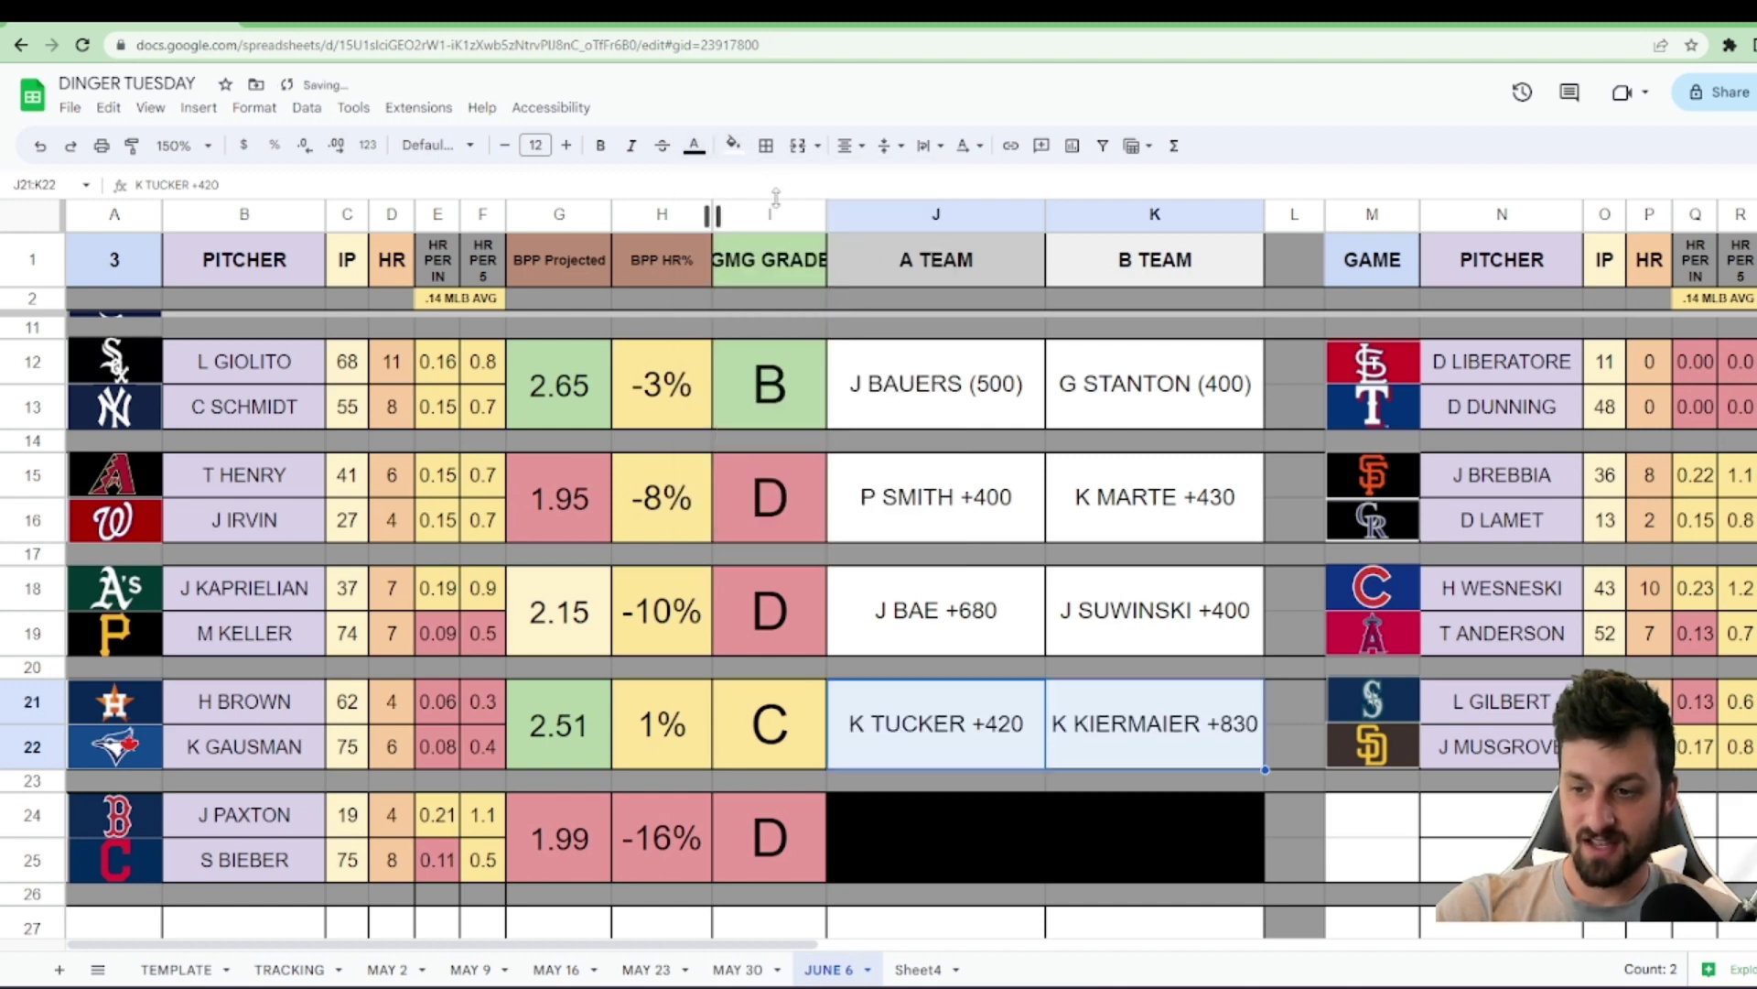
- Reset the fill color of the Red Sox–Guardians A TEAM and B TEAM cells to reveal both picks
click(1026, 847)
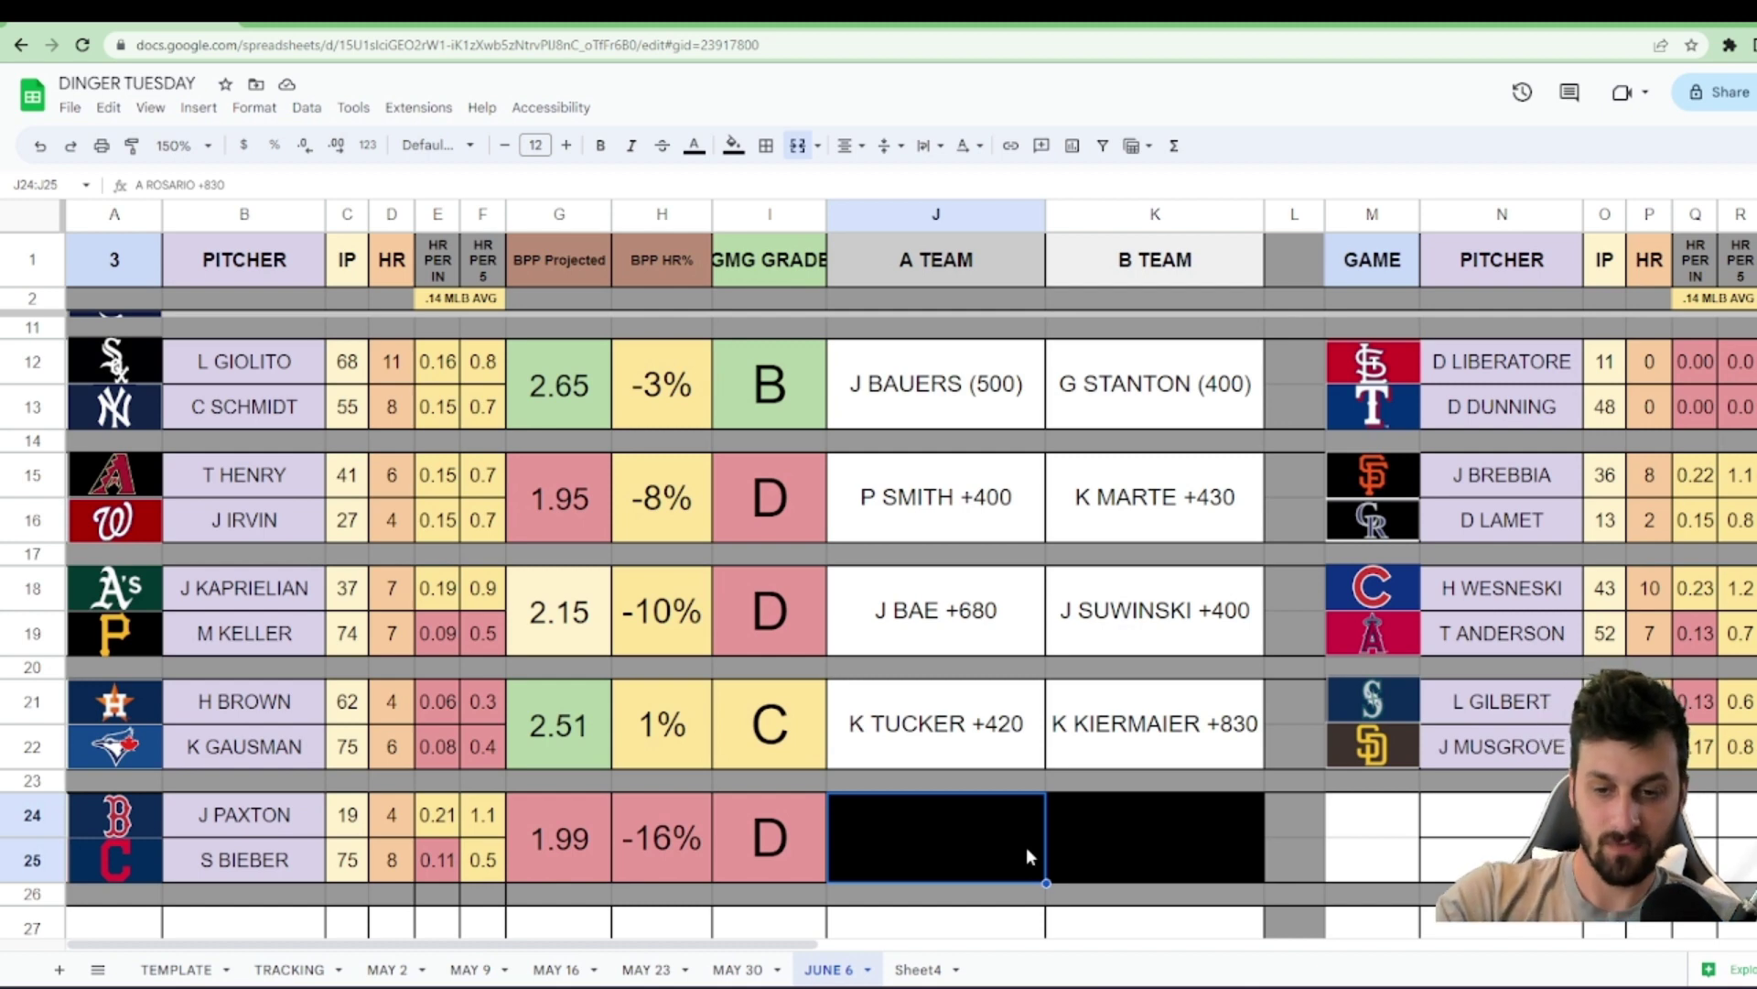
scroll(999, 853, down, 1)
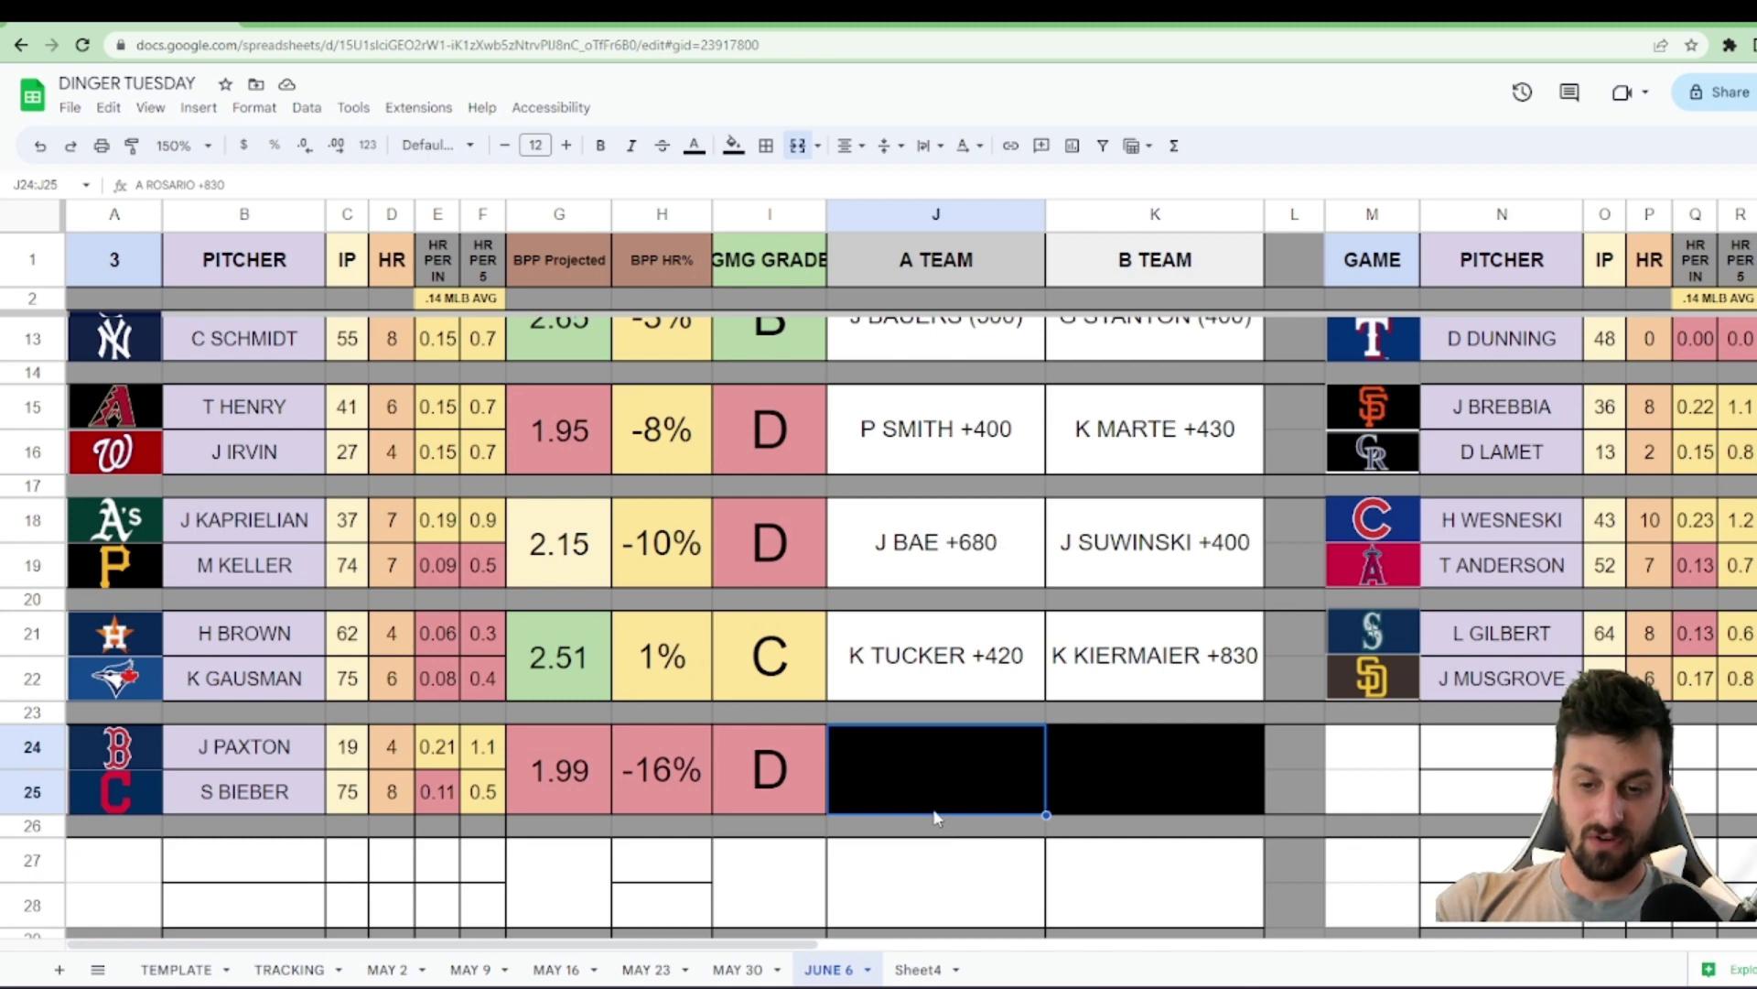
shift+click(1097, 764)
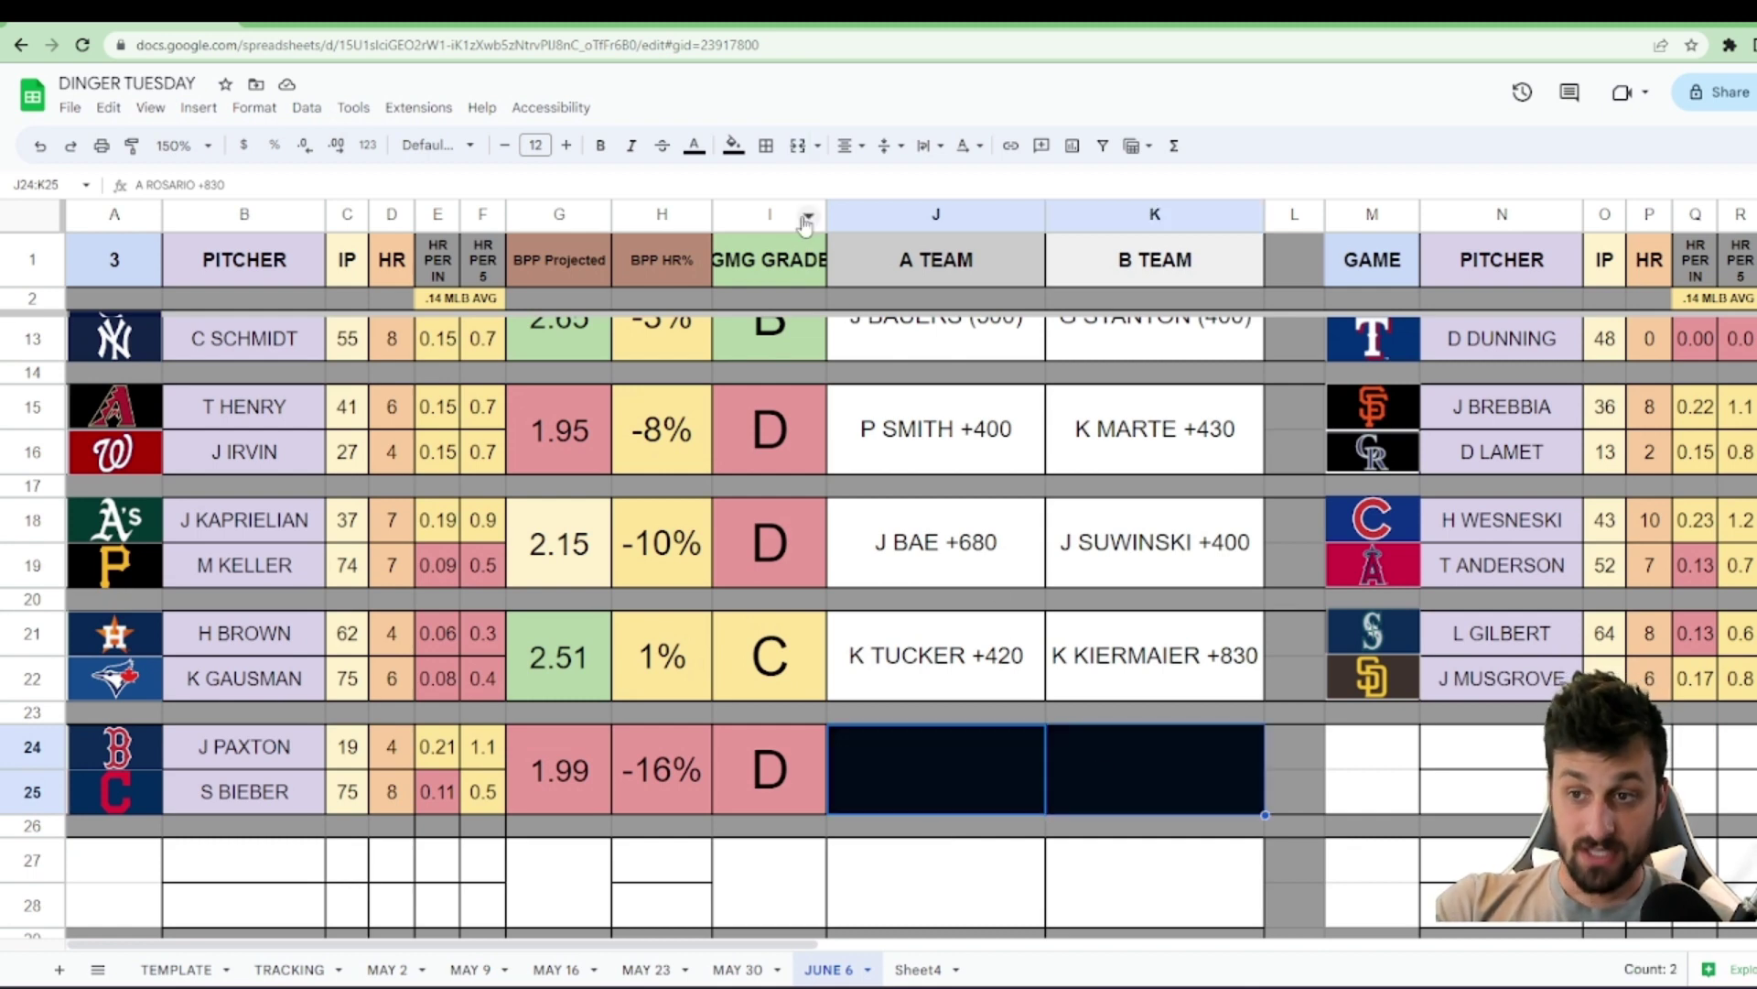
click(734, 149)
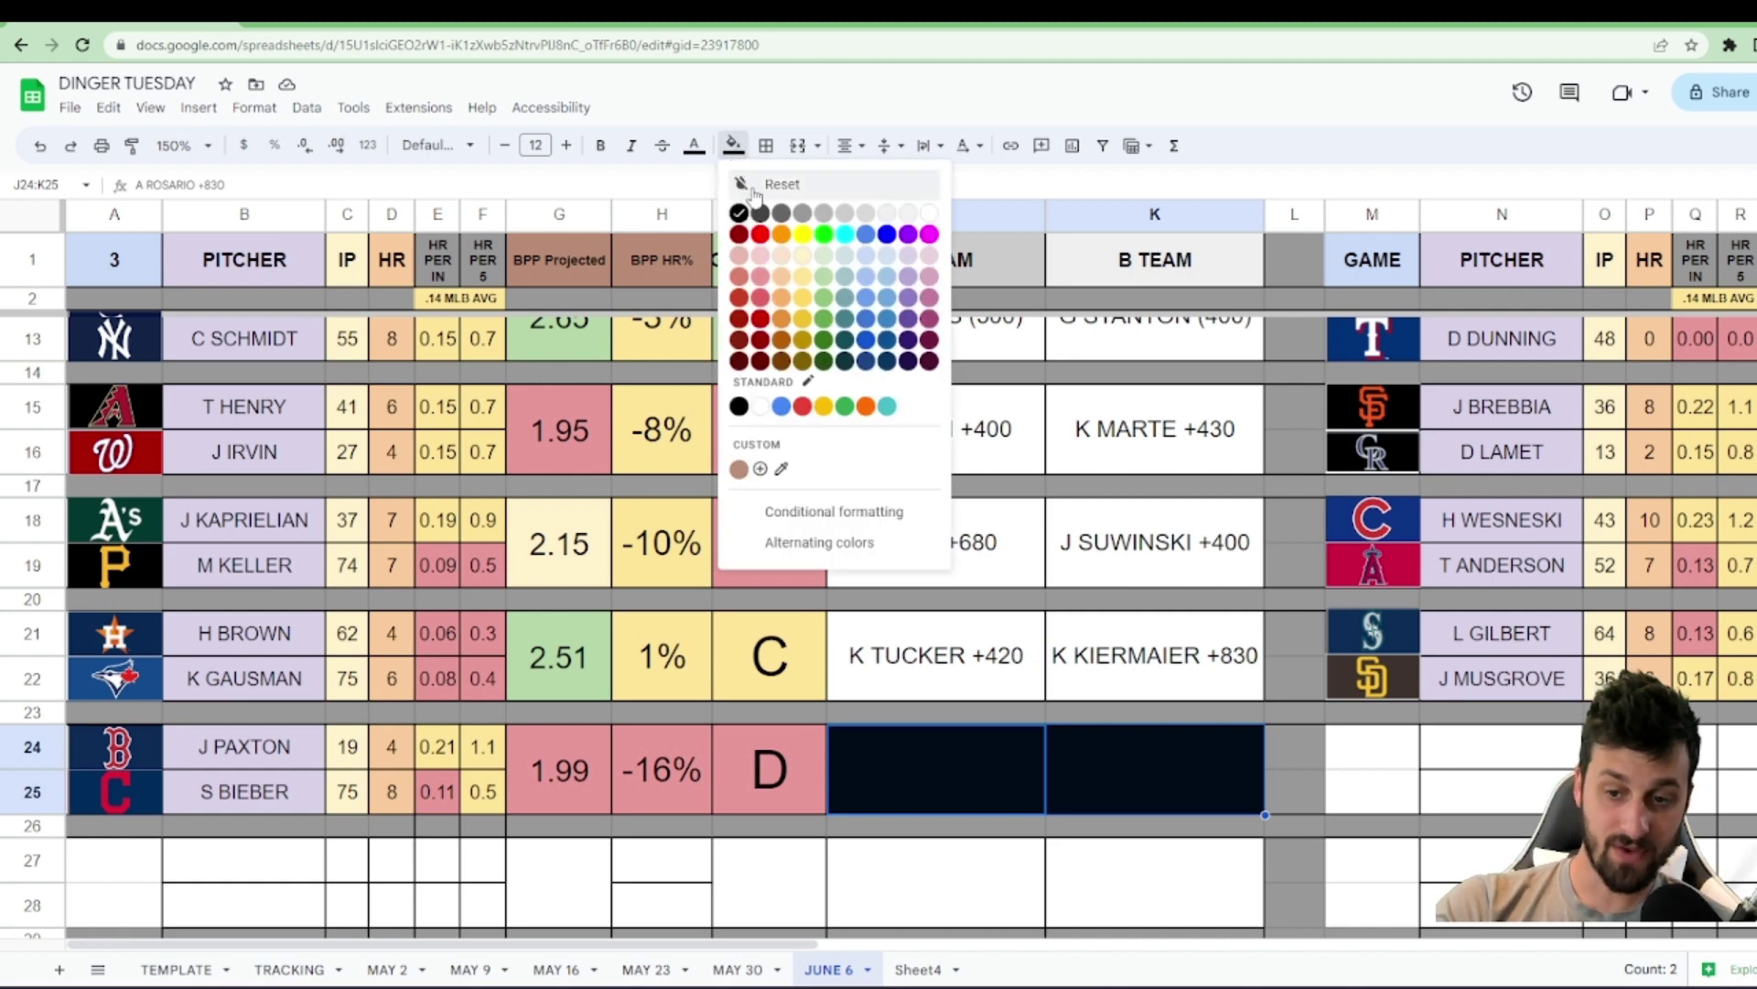
click(753, 193)
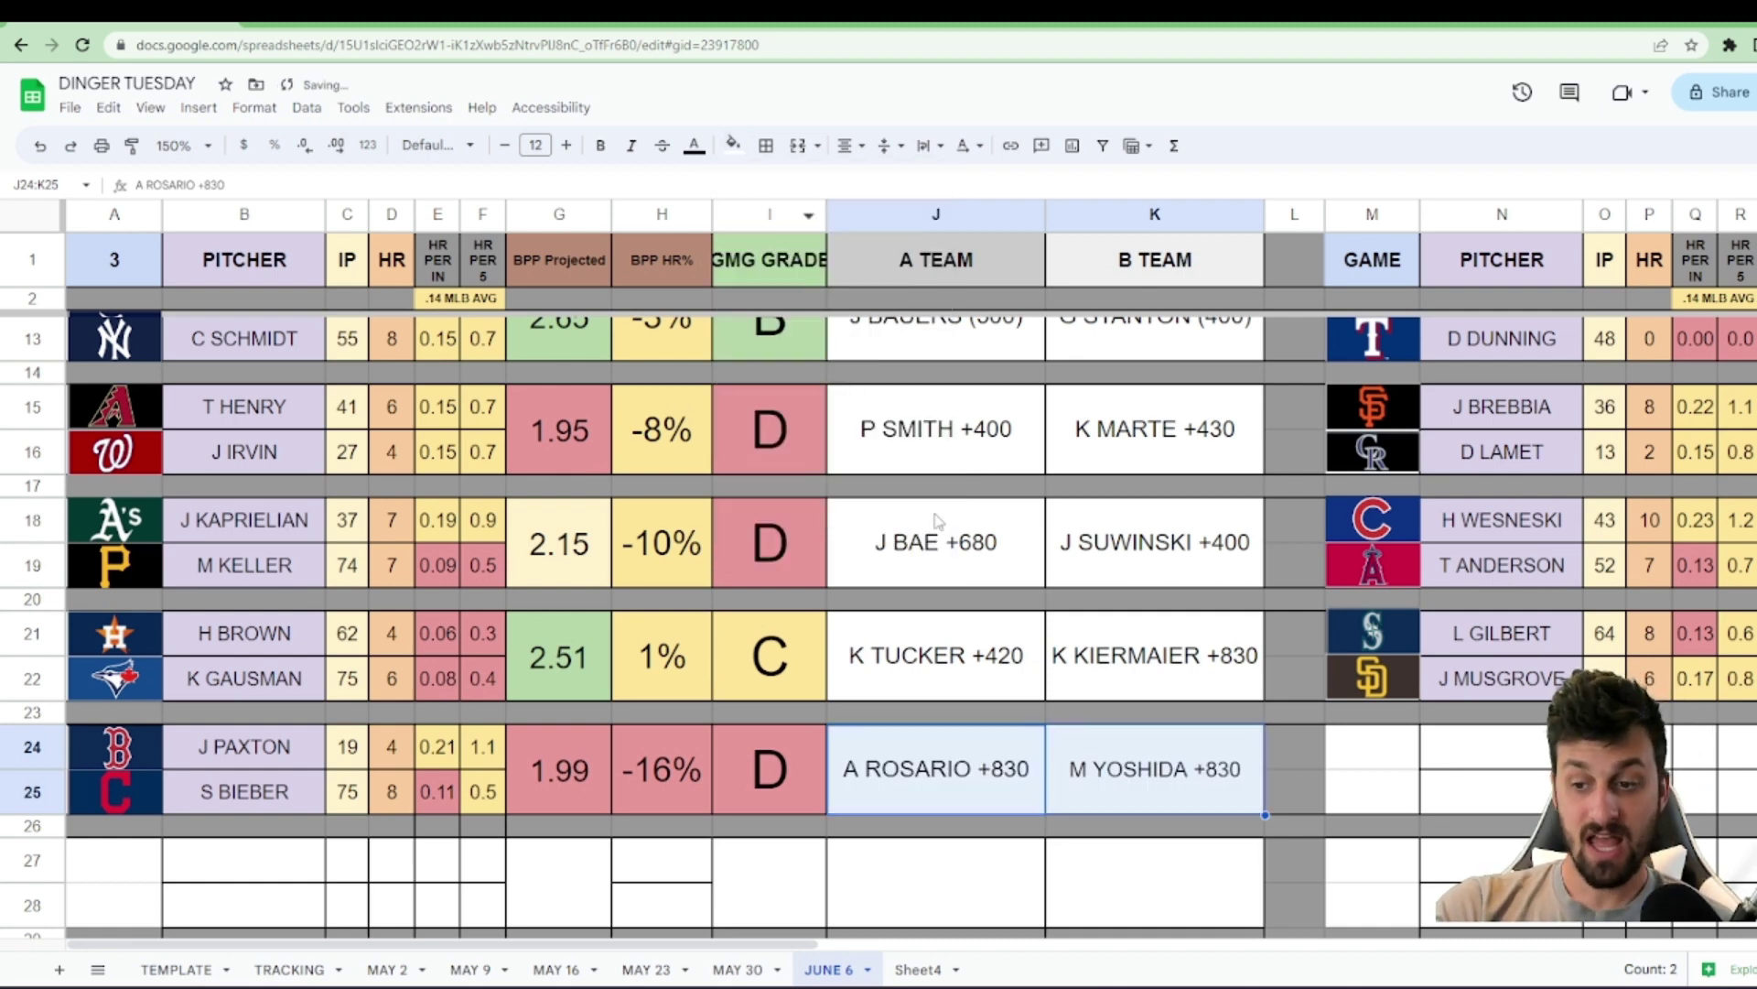
click(996, 884)
- Examine the Red Sox–Guardians BPP projection and HR%, the Guardians pitcher, and the A TEAM and B TEAM picks
drag(552, 778, 716, 783)
click(695, 785)
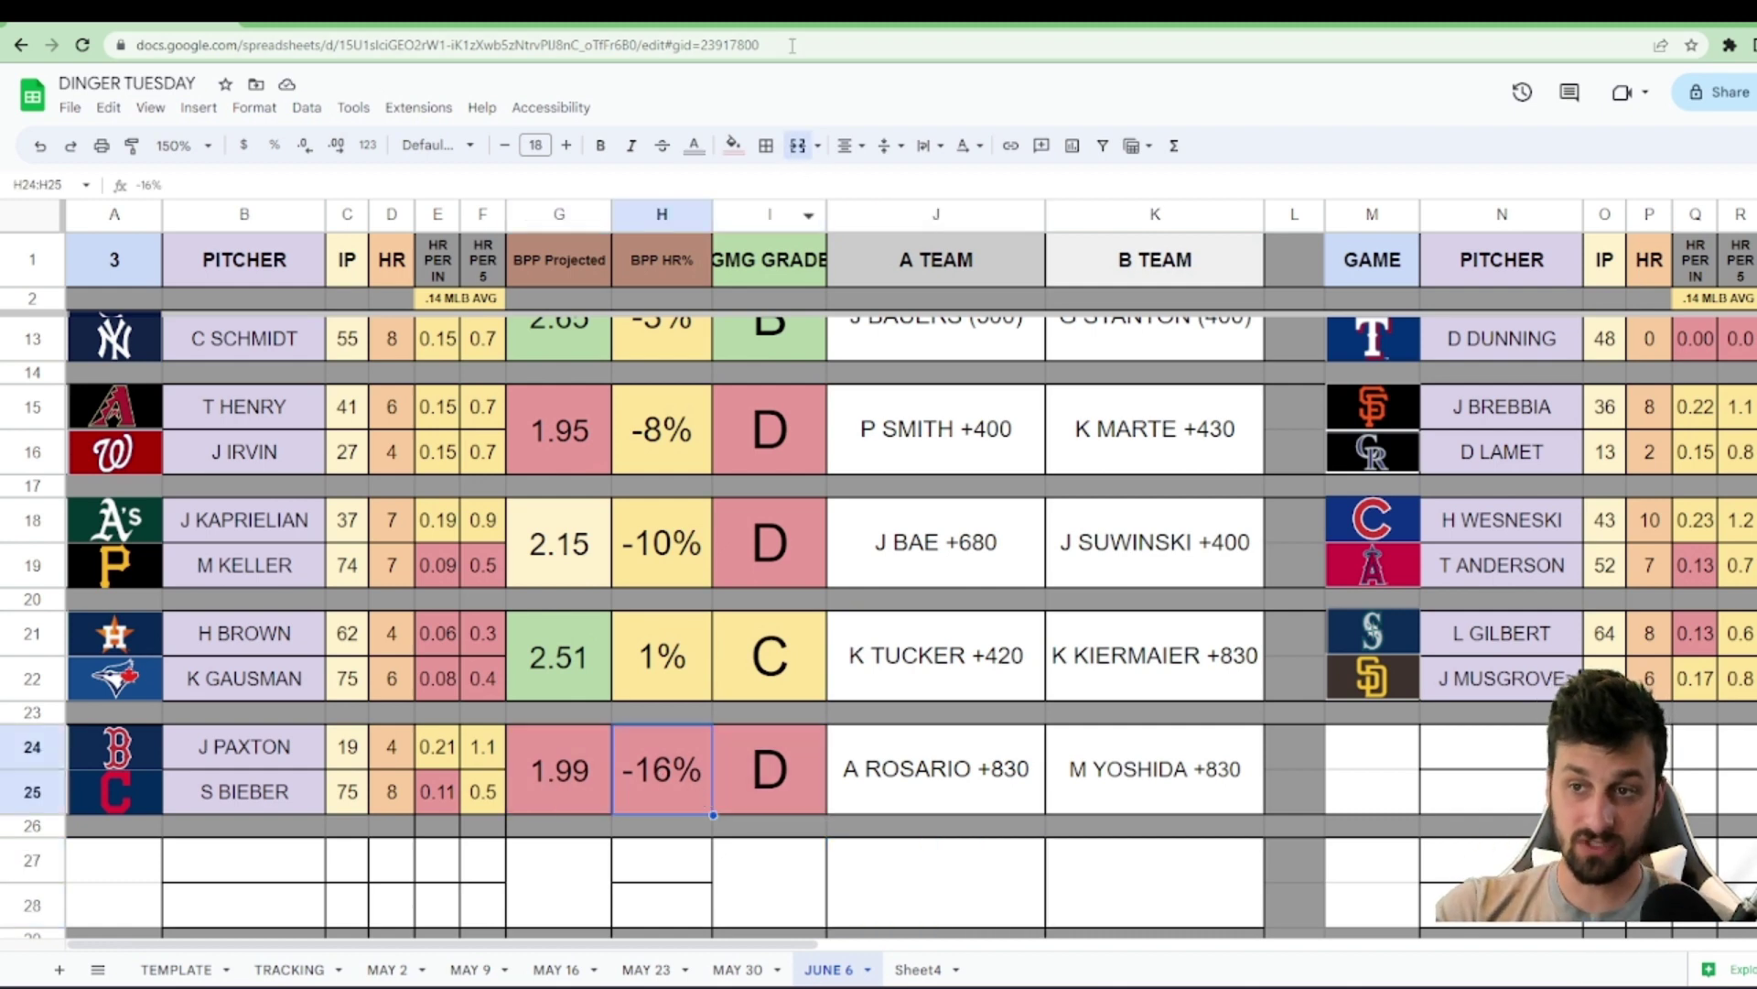
click(976, 795)
click(1089, 785)
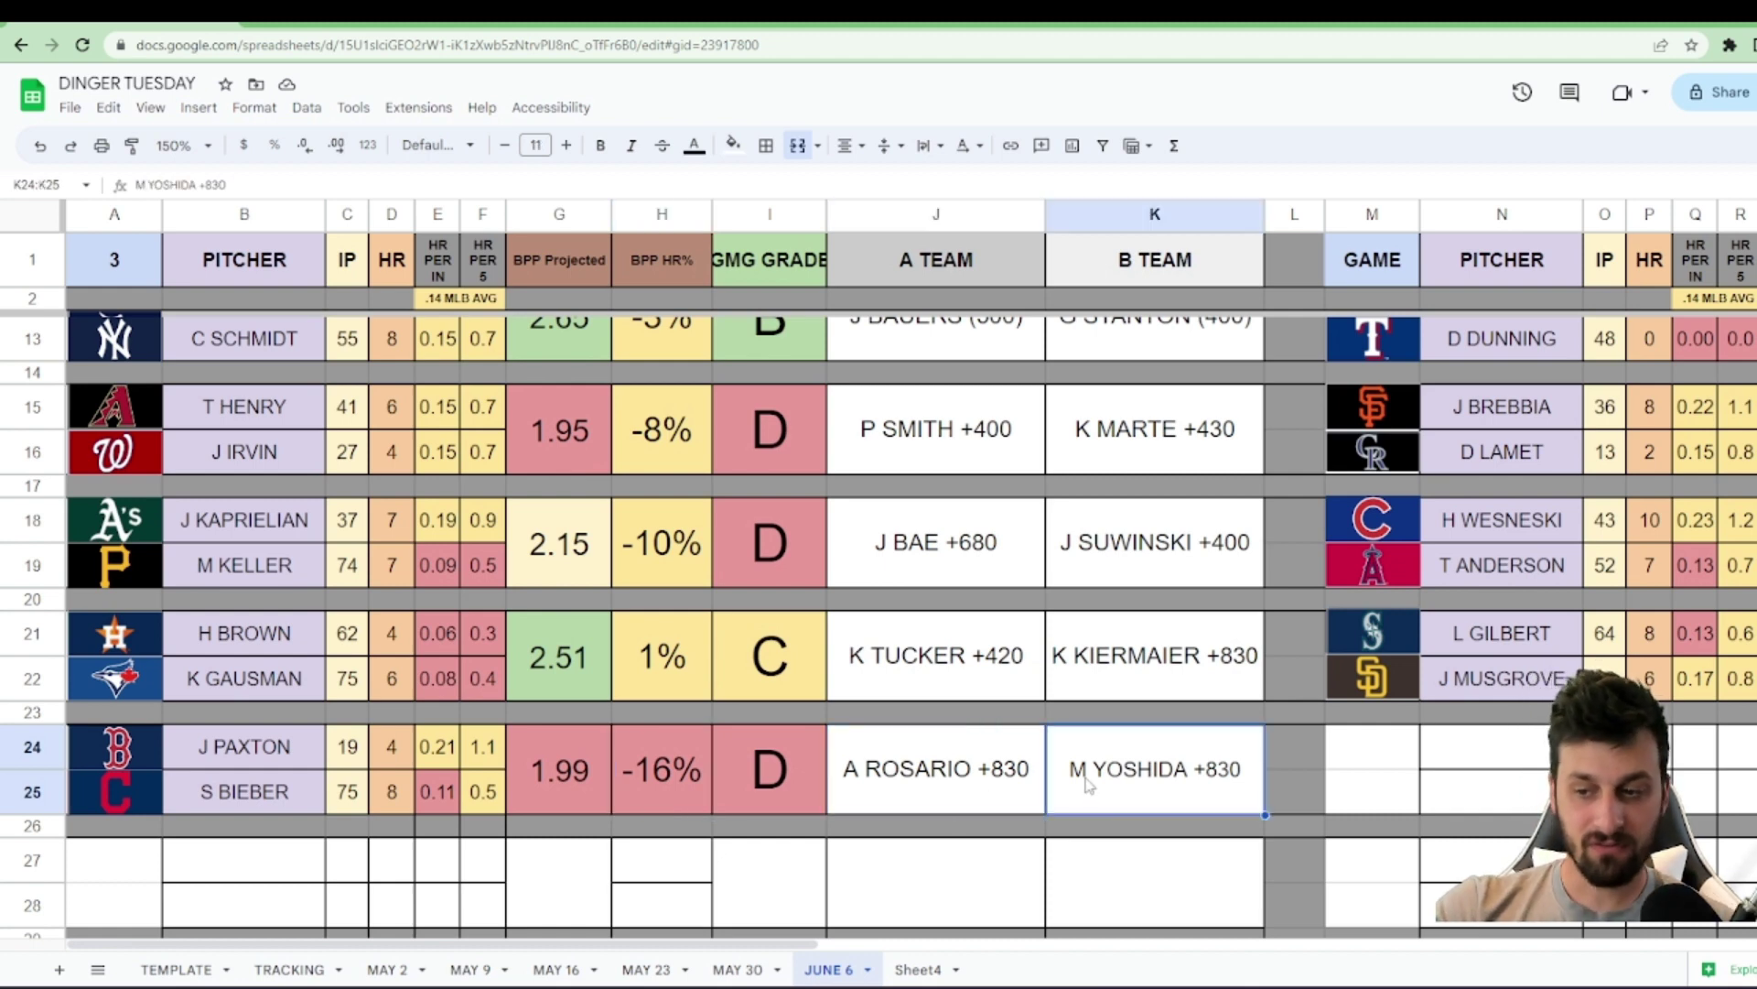
click(618, 768)
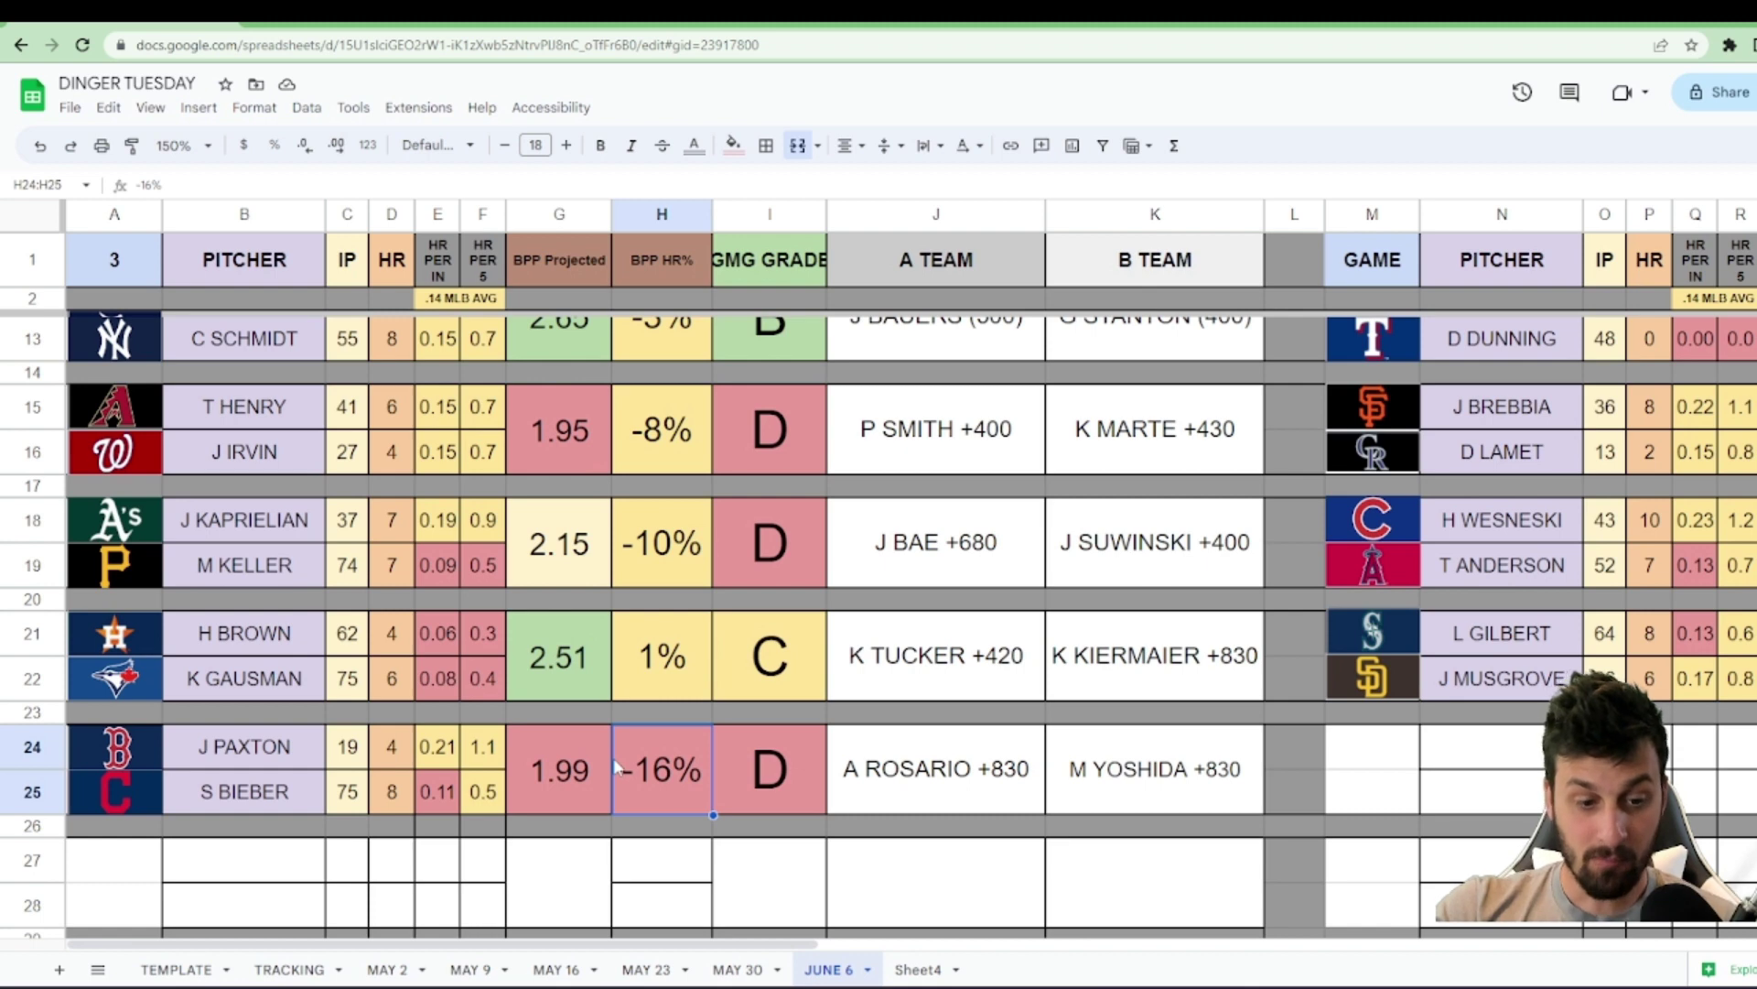
click(1032, 797)
click(1117, 800)
click(1008, 804)
click(1105, 793)
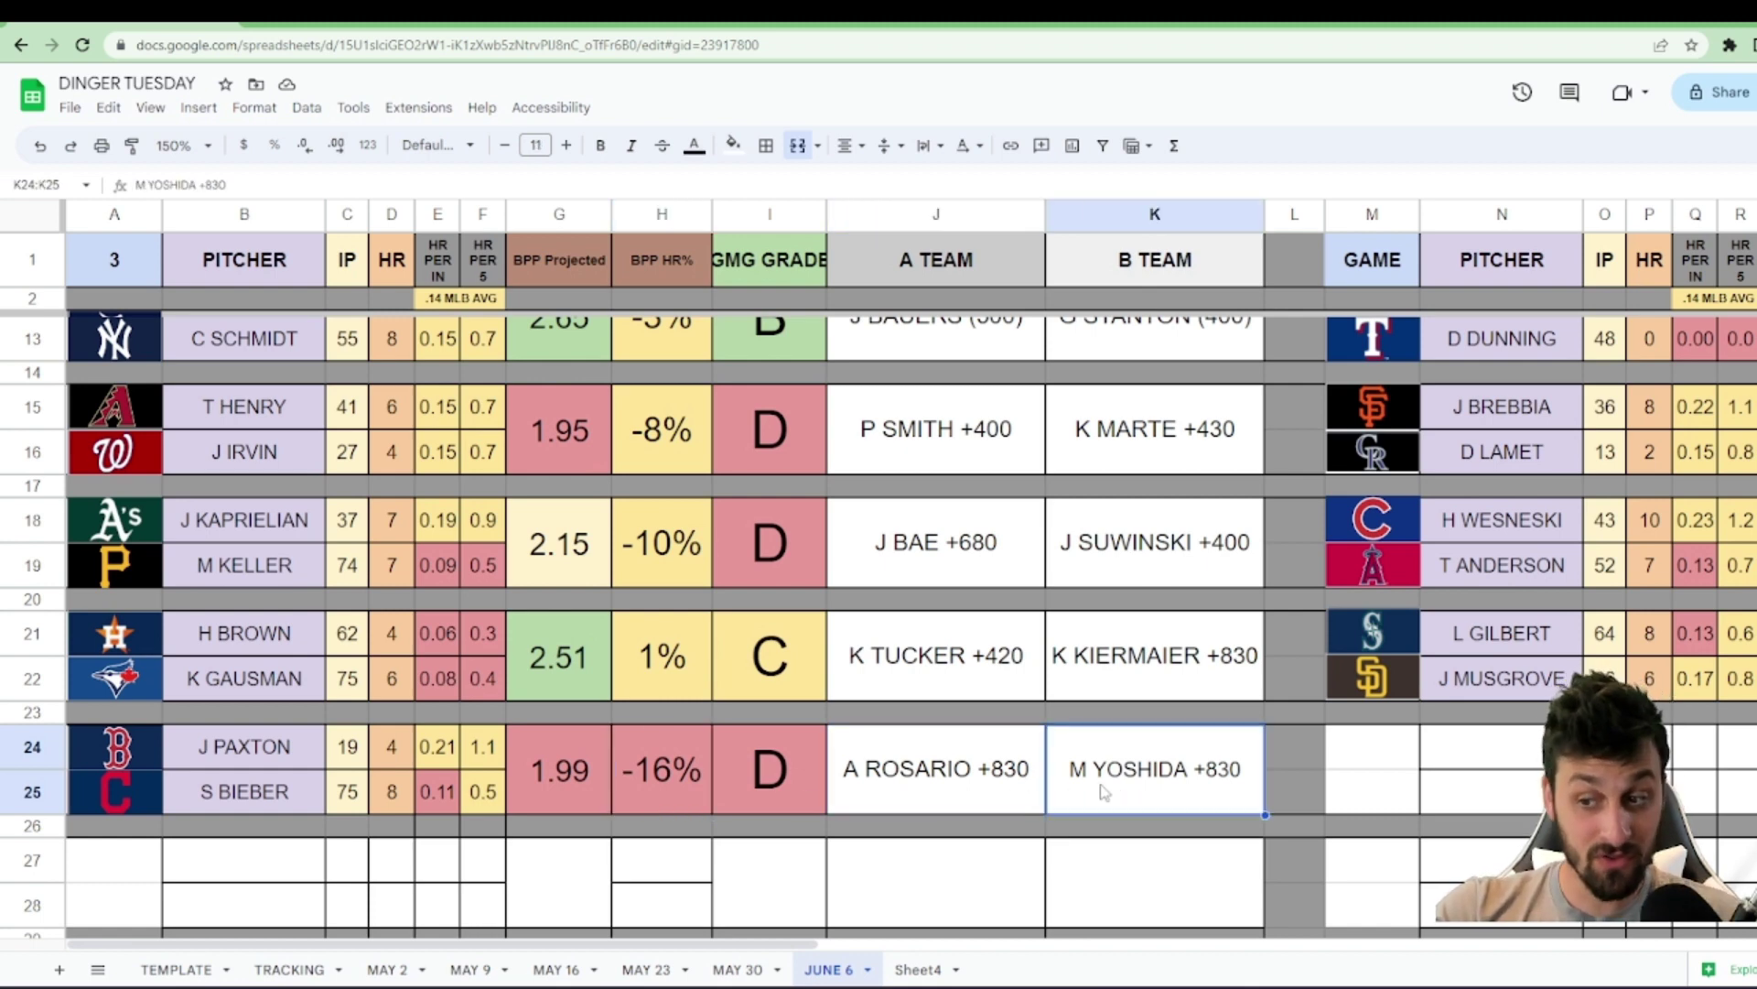
click(279, 805)
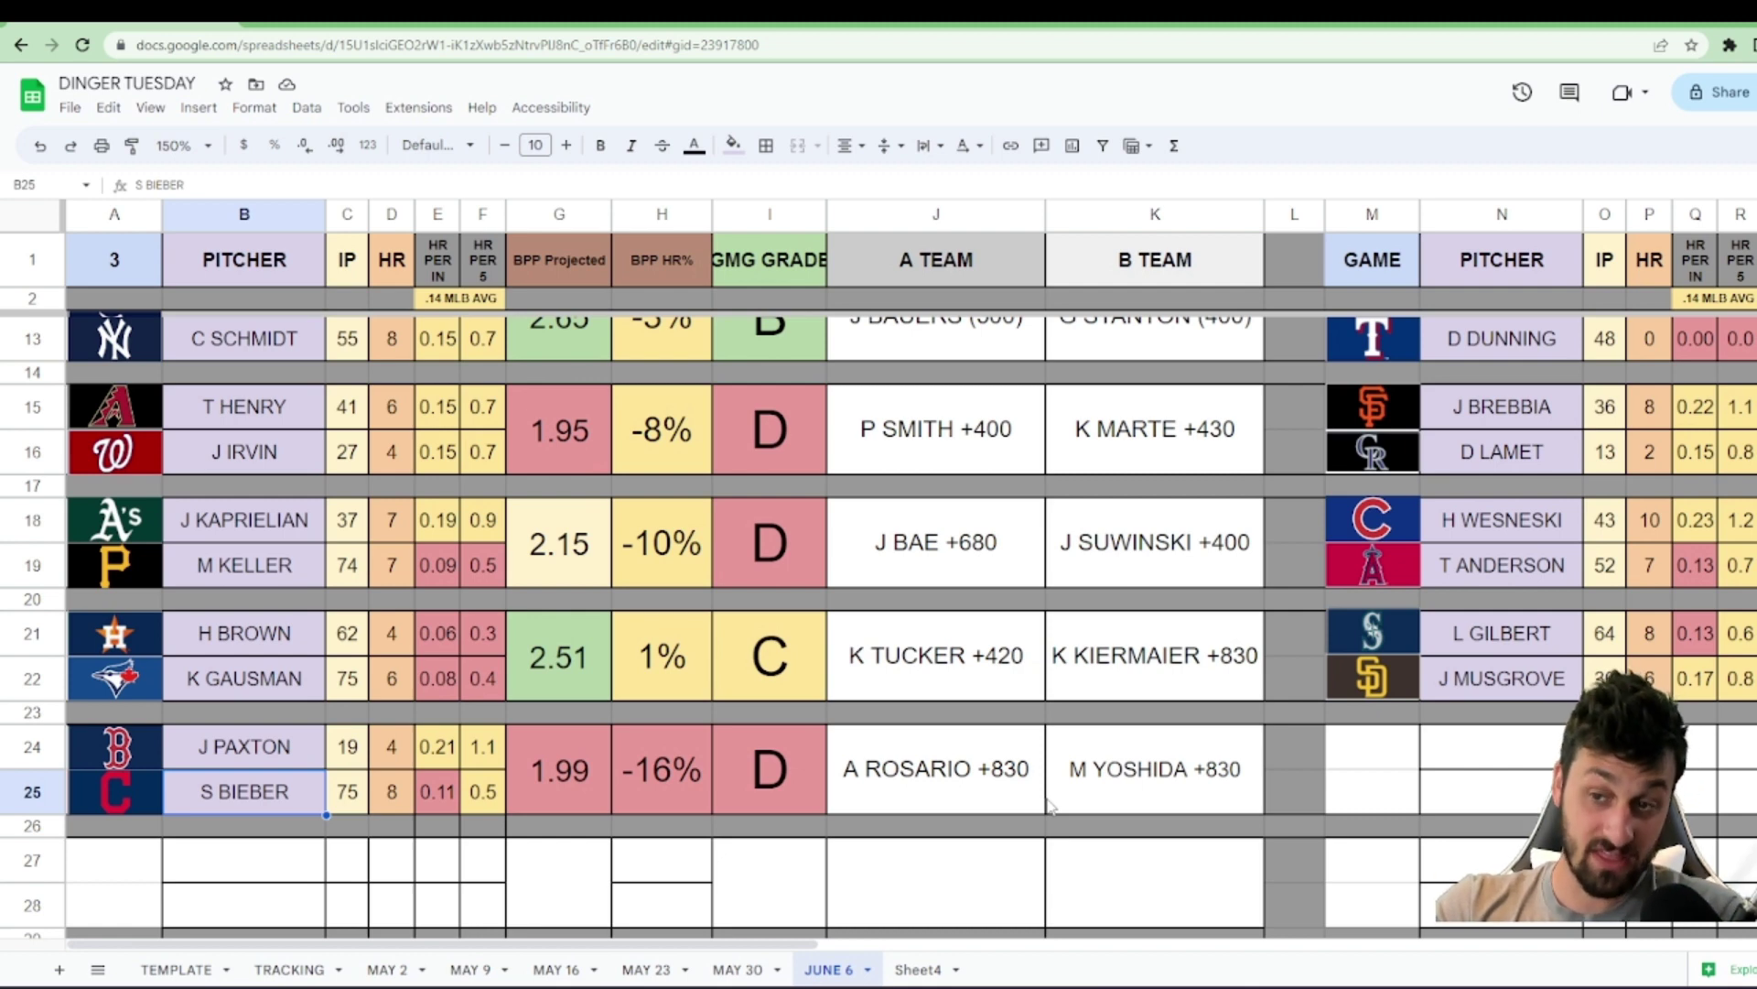
click(996, 796)
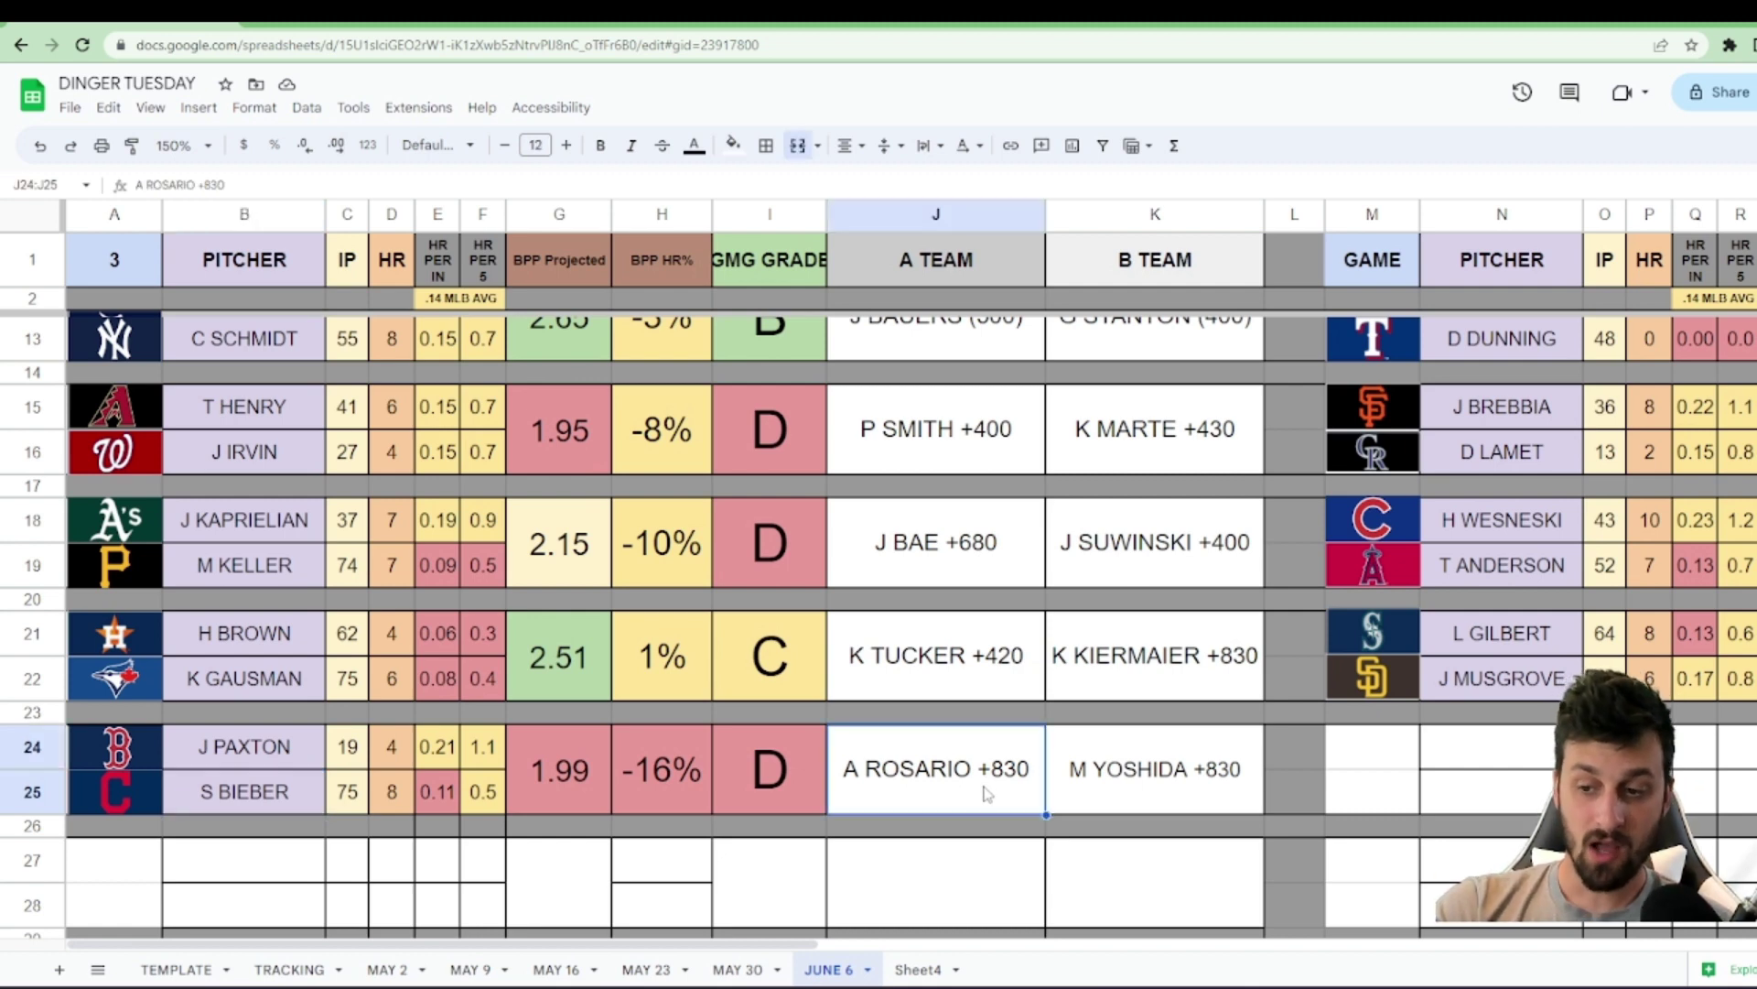
click(1245, 801)
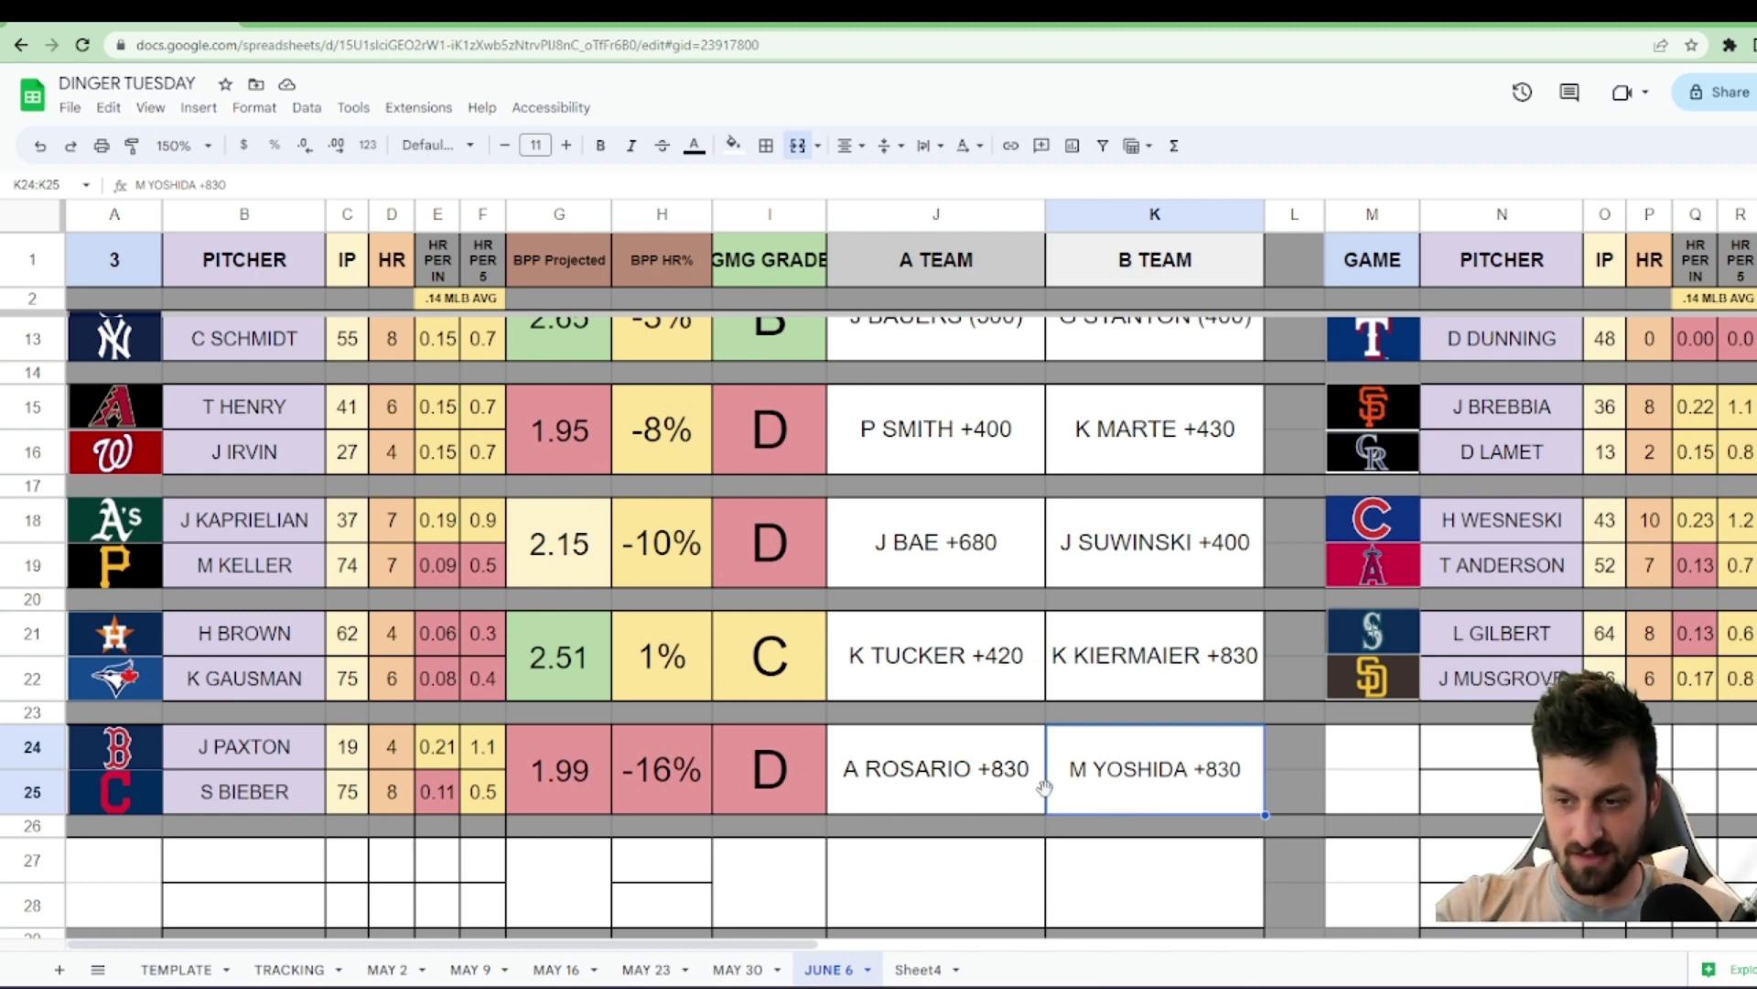
key(shift+Left)
click(1089, 776)
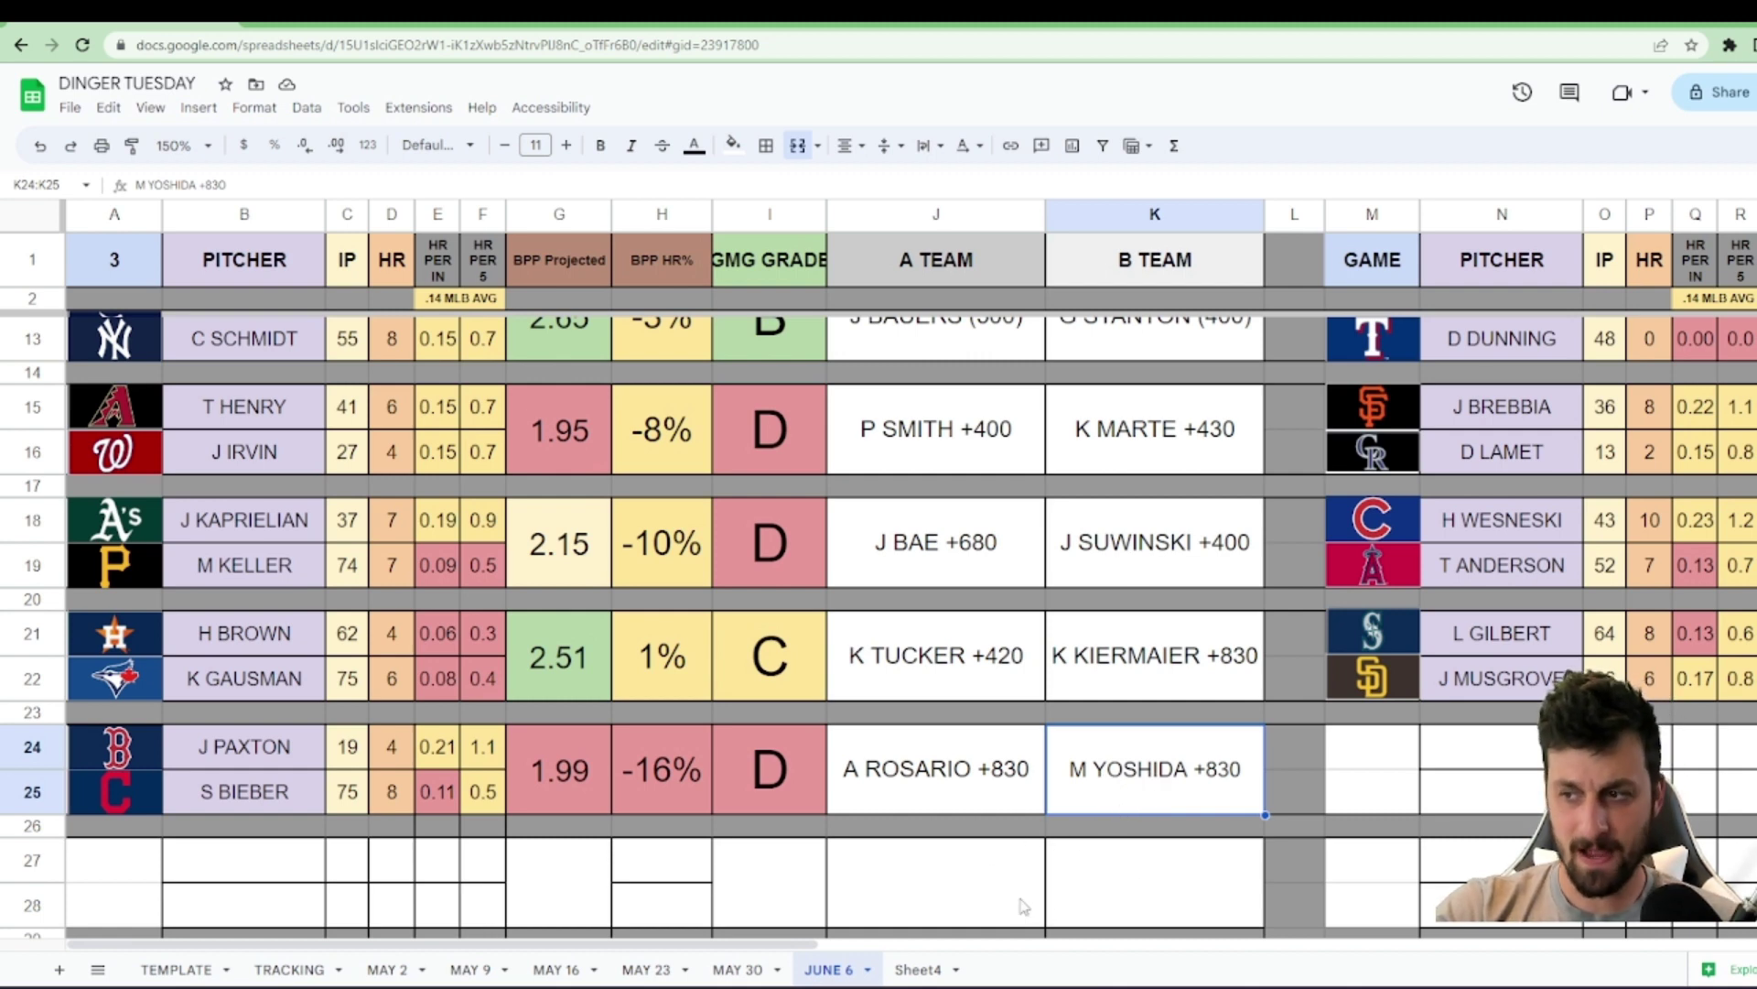
- Examine the BPP projection, BPP HR% and GMG GRADE of the Dodgers–Reds game in the second block of games
drag(627, 943, 913, 963)
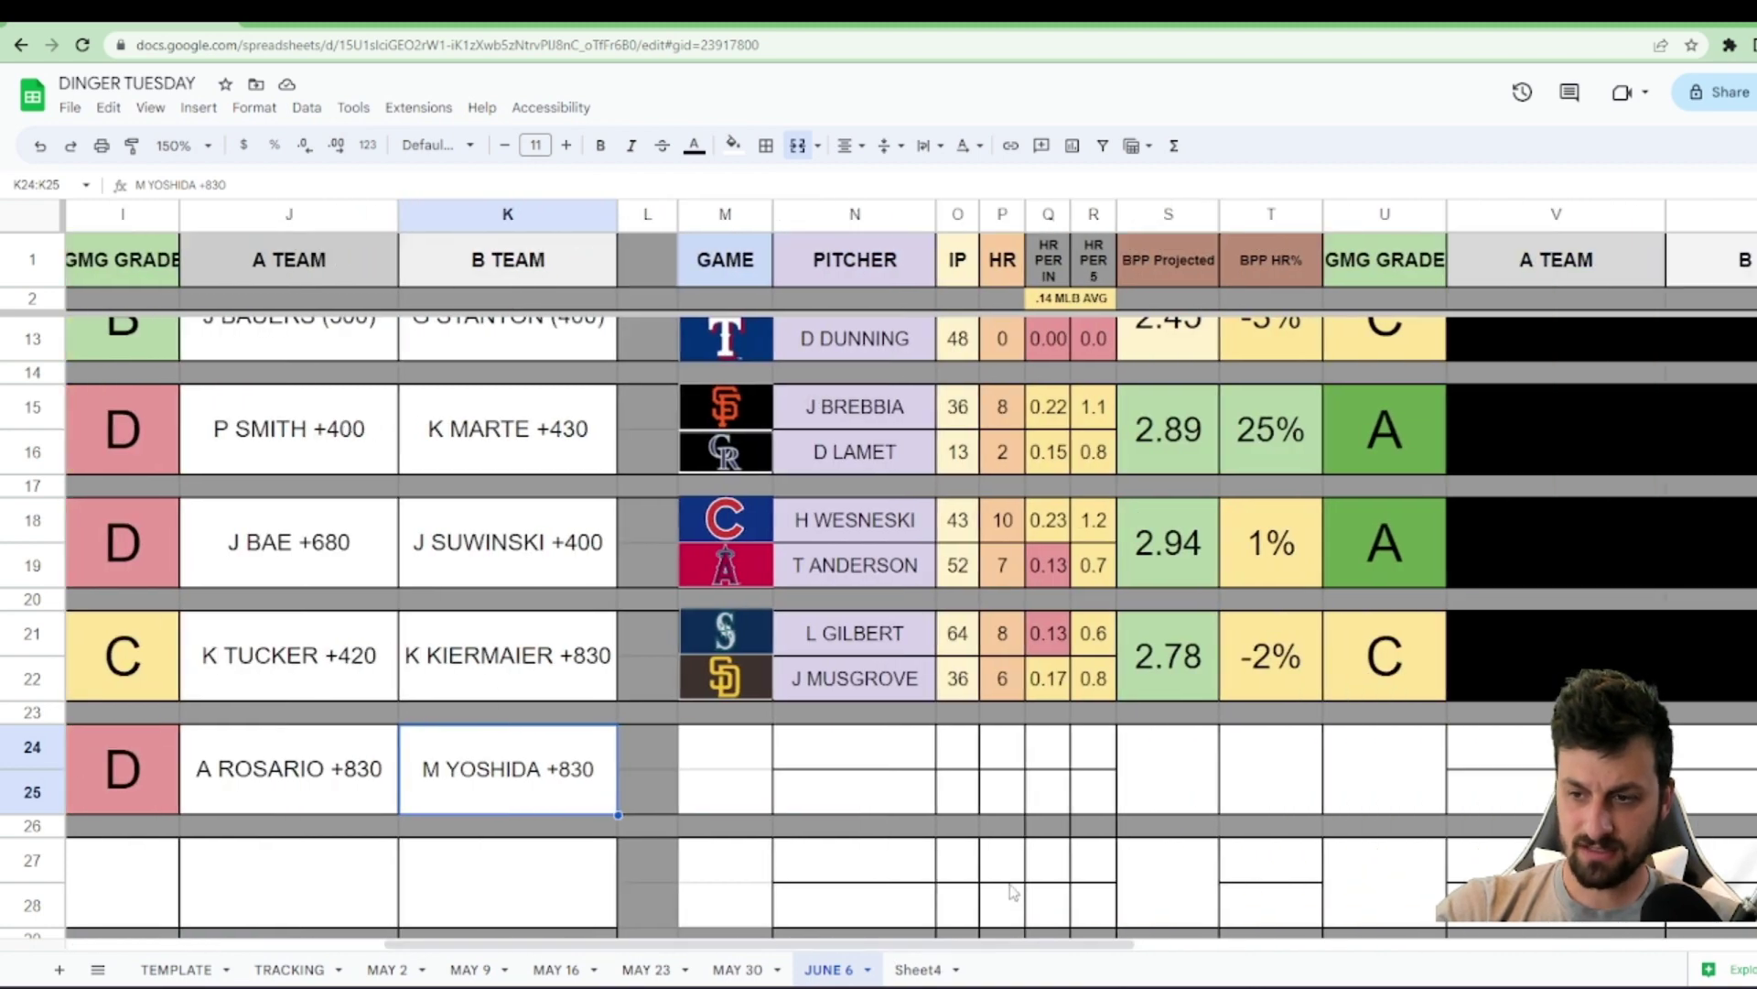
scroll(911, 956, up, 5)
scroll(909, 954, right, 1)
scroll(909, 955, right, 2)
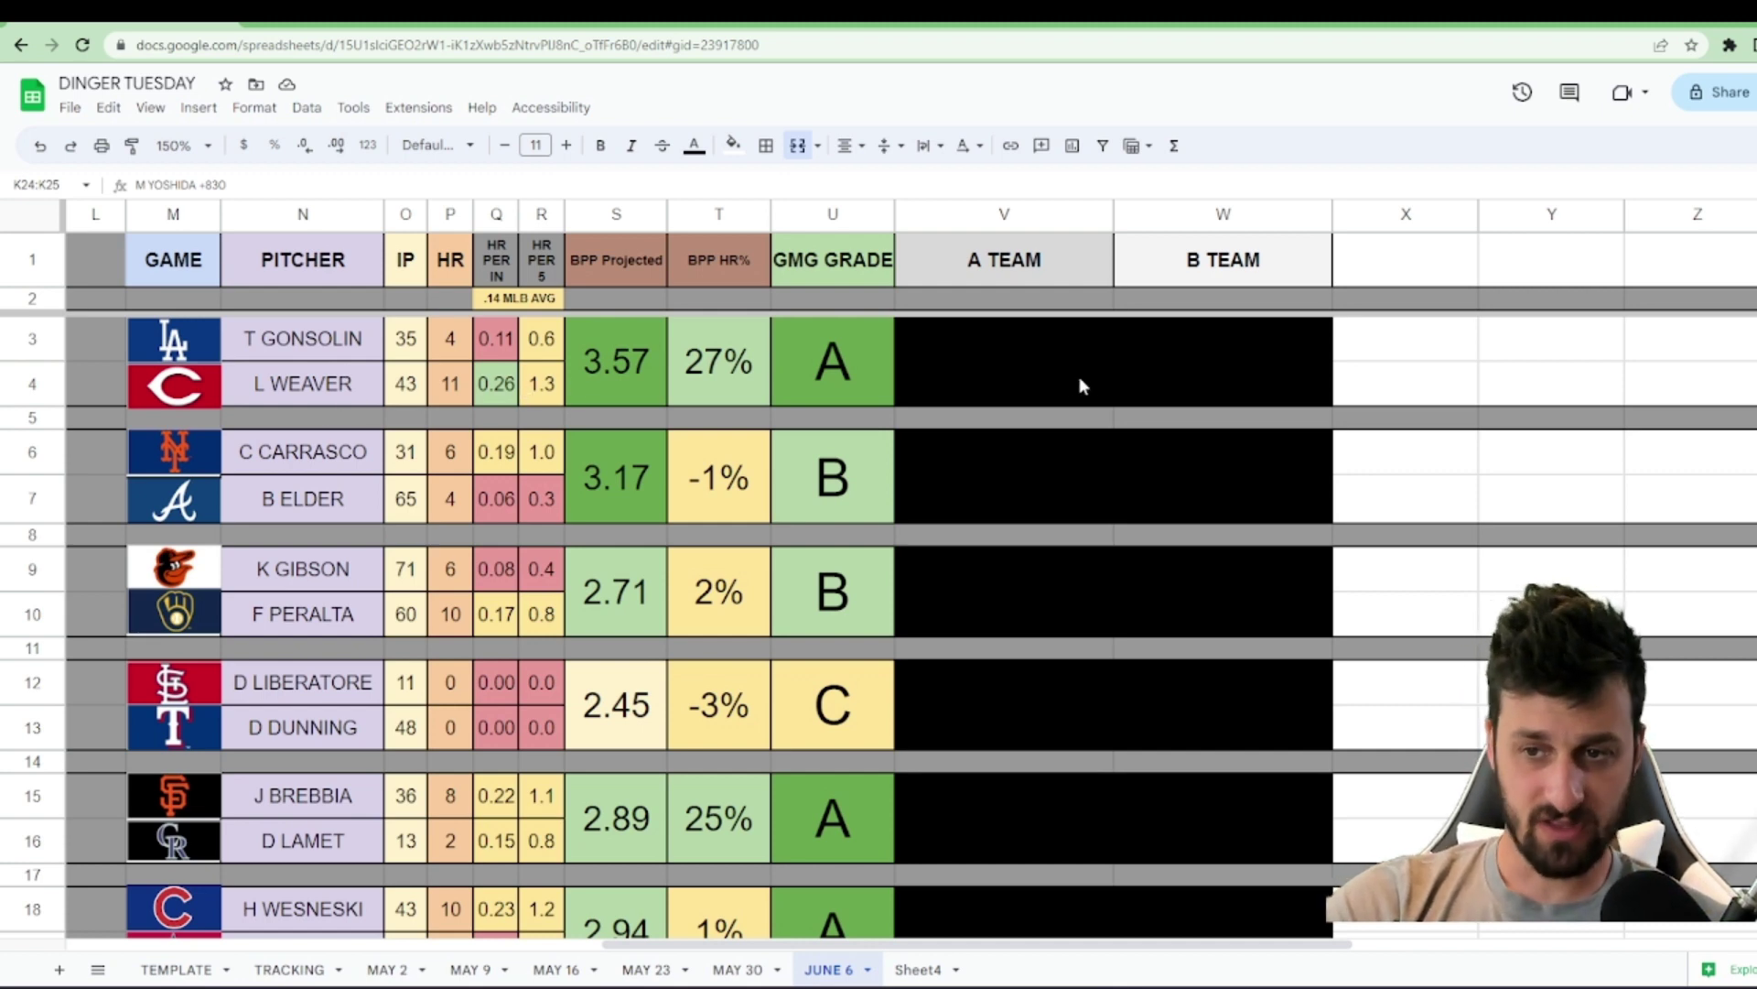
click(653, 366)
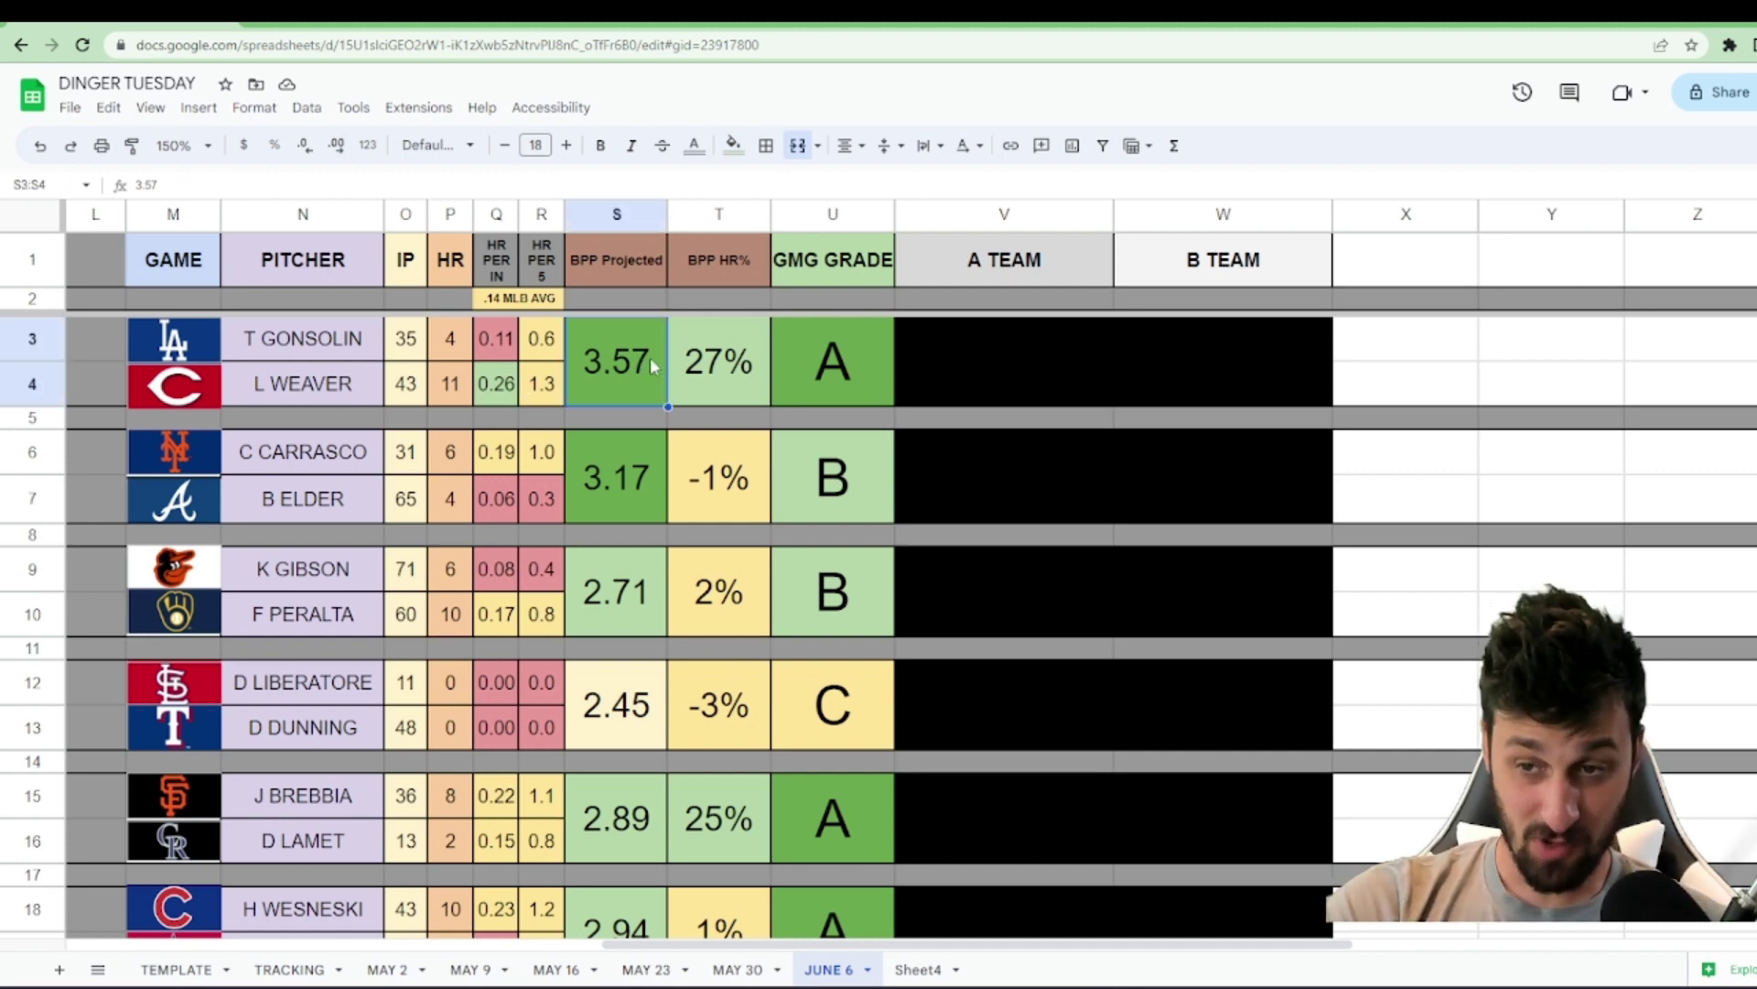
click(729, 395)
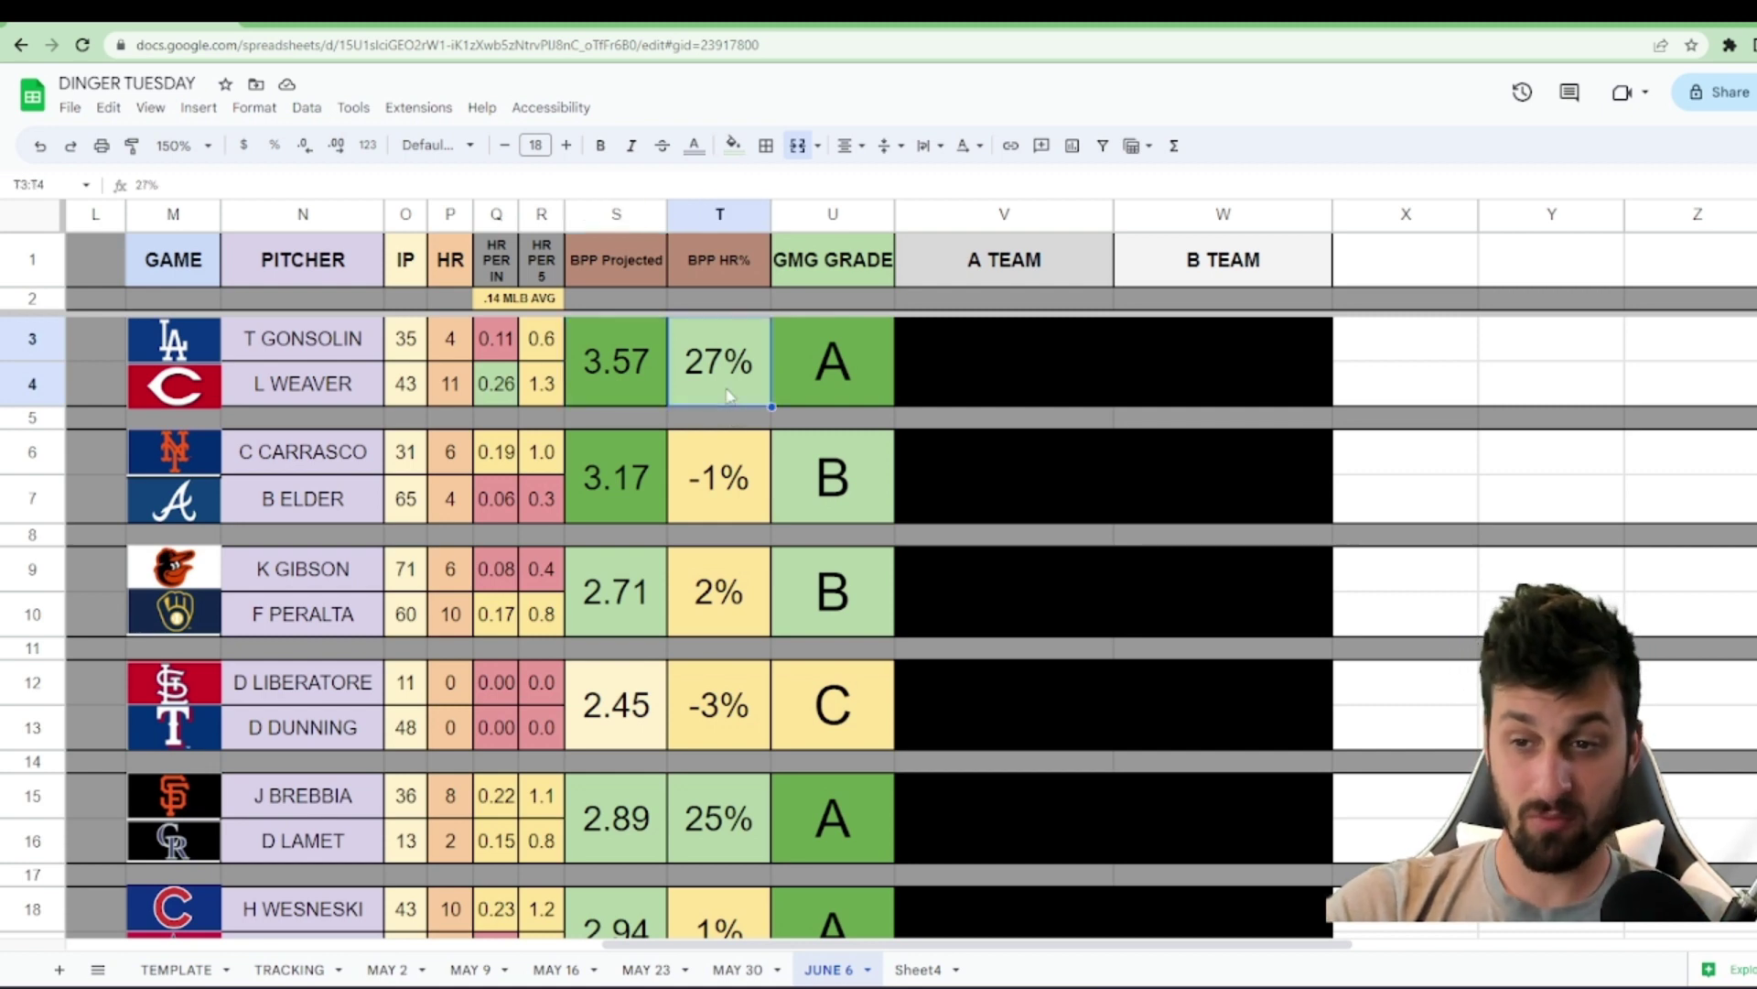
click(881, 370)
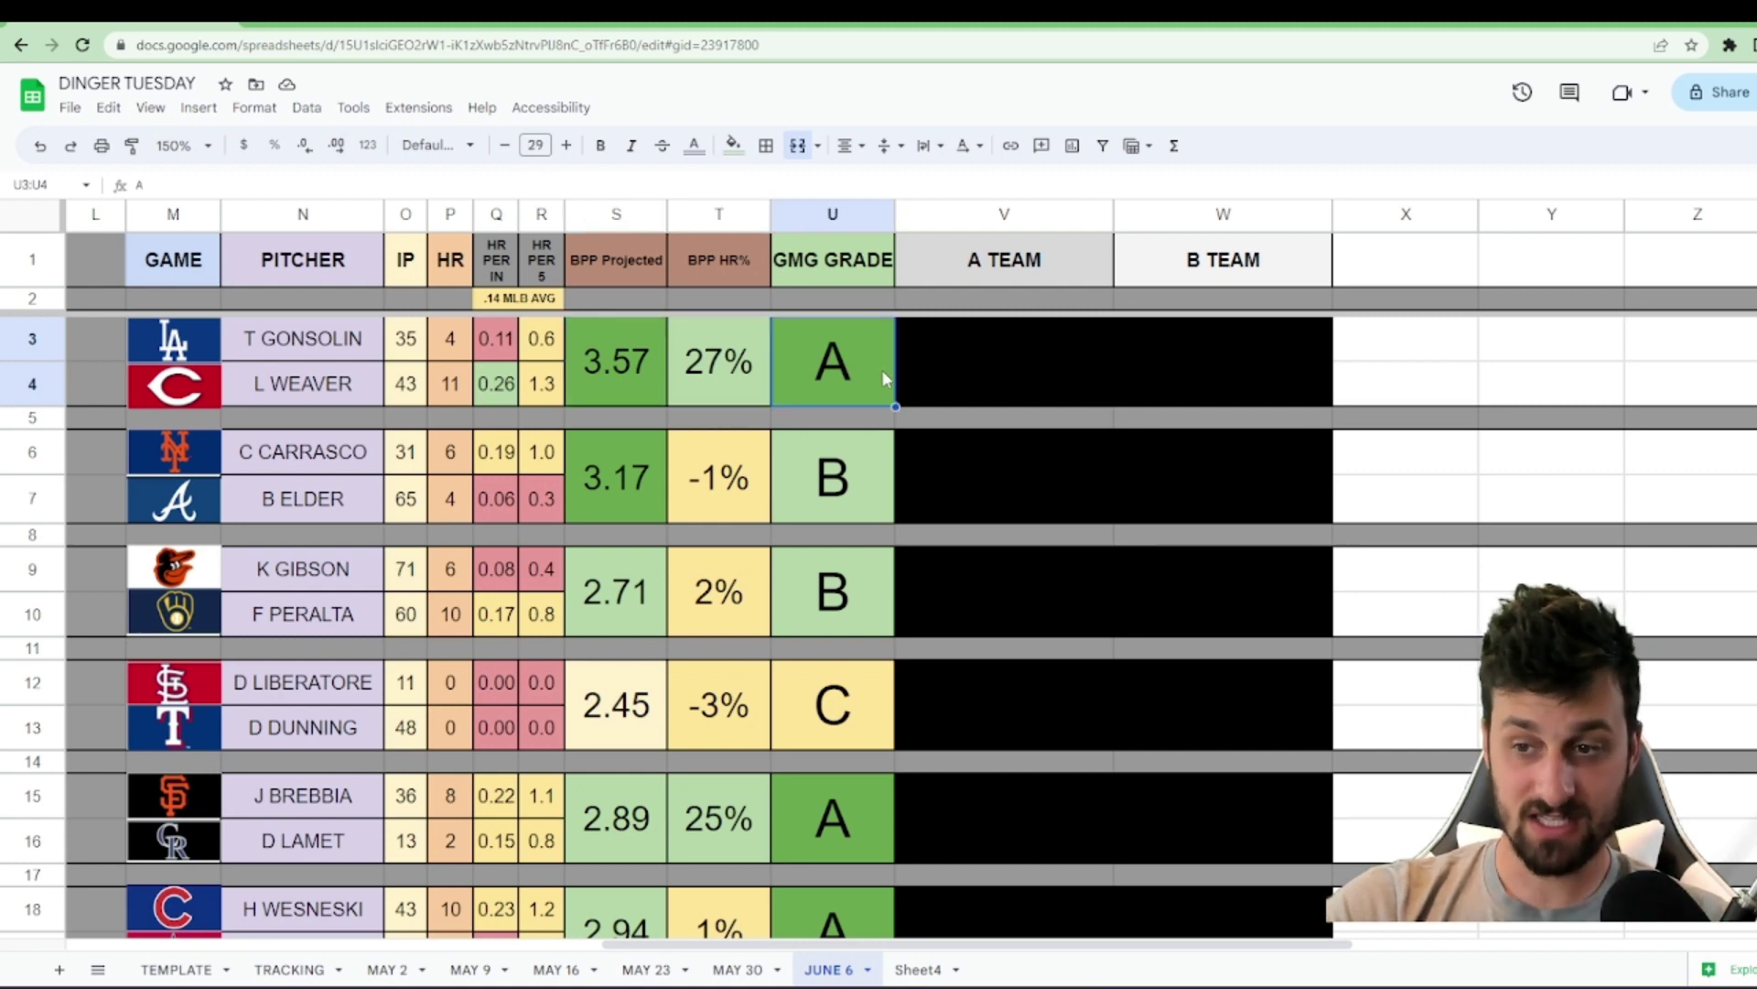
- Reset the fill color of the Dodgers–Reds A TEAM and B TEAM cells to reveal both picks
drag(925, 367, 1254, 371)
click(733, 146)
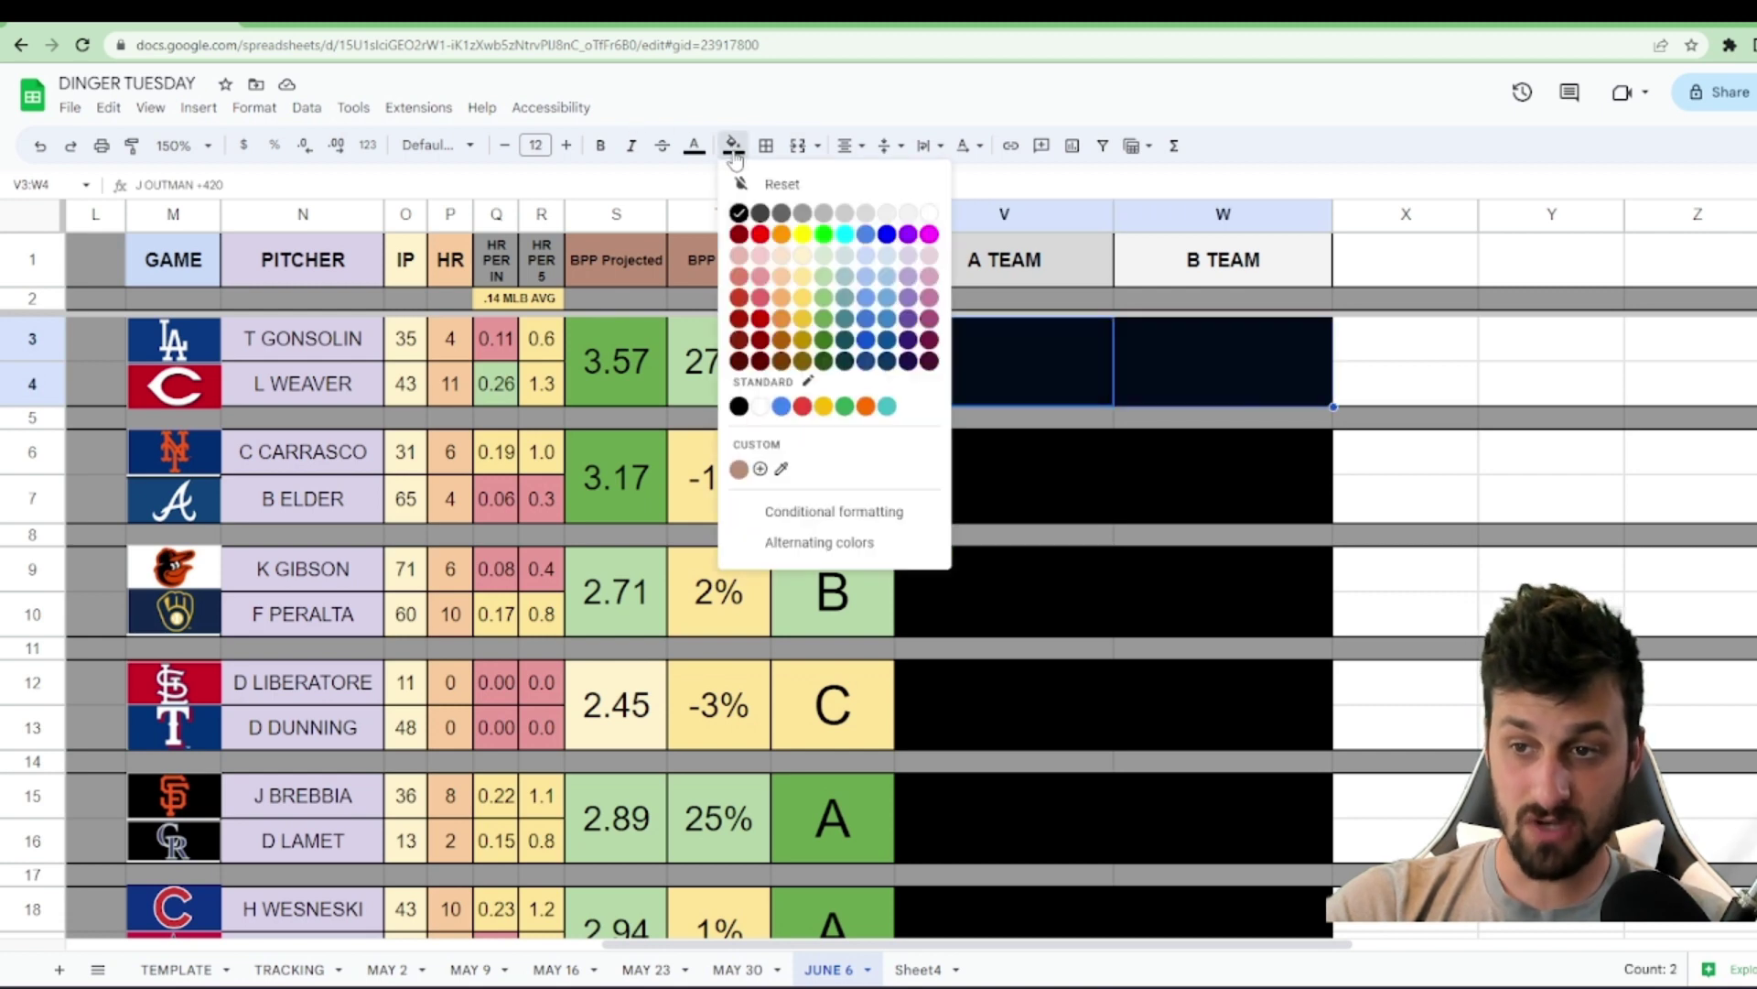
click(746, 187)
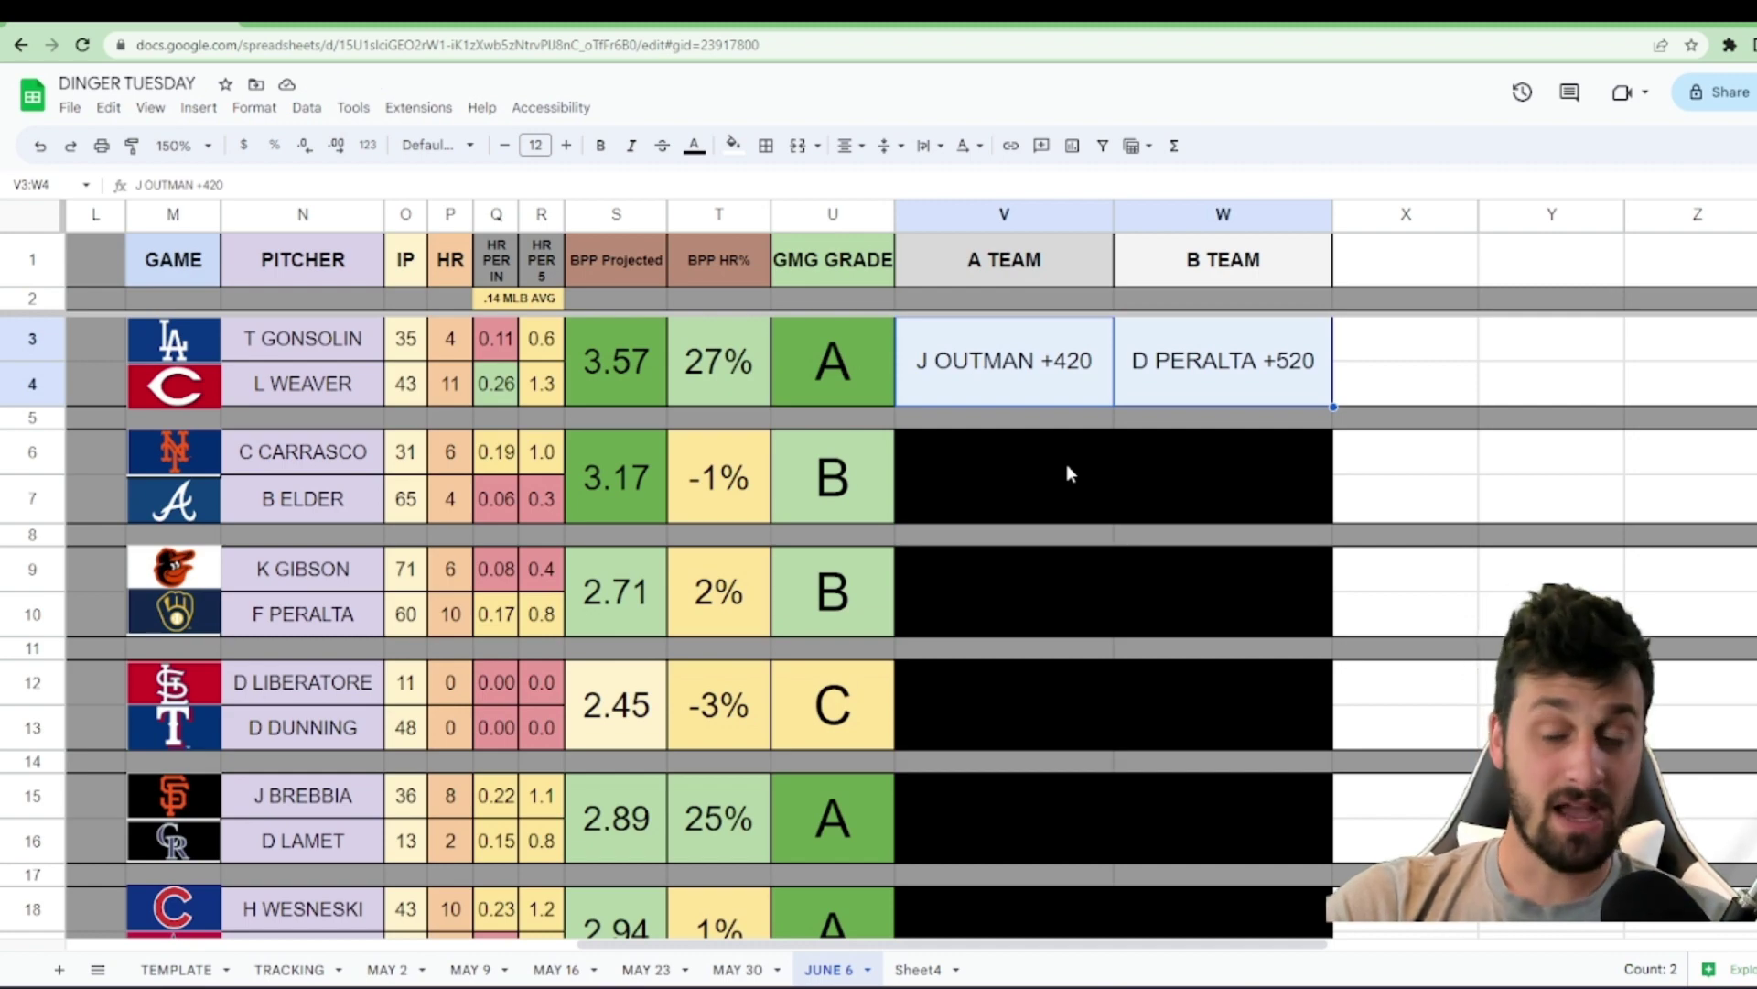
- Switch to FanDuel Sportsbook and show the full To Hit A Home Run odds list for Los Angeles Dodgers @ Cincinnati Reds
key(ctrl+Tab)
scroll(675, 334, up, 5)
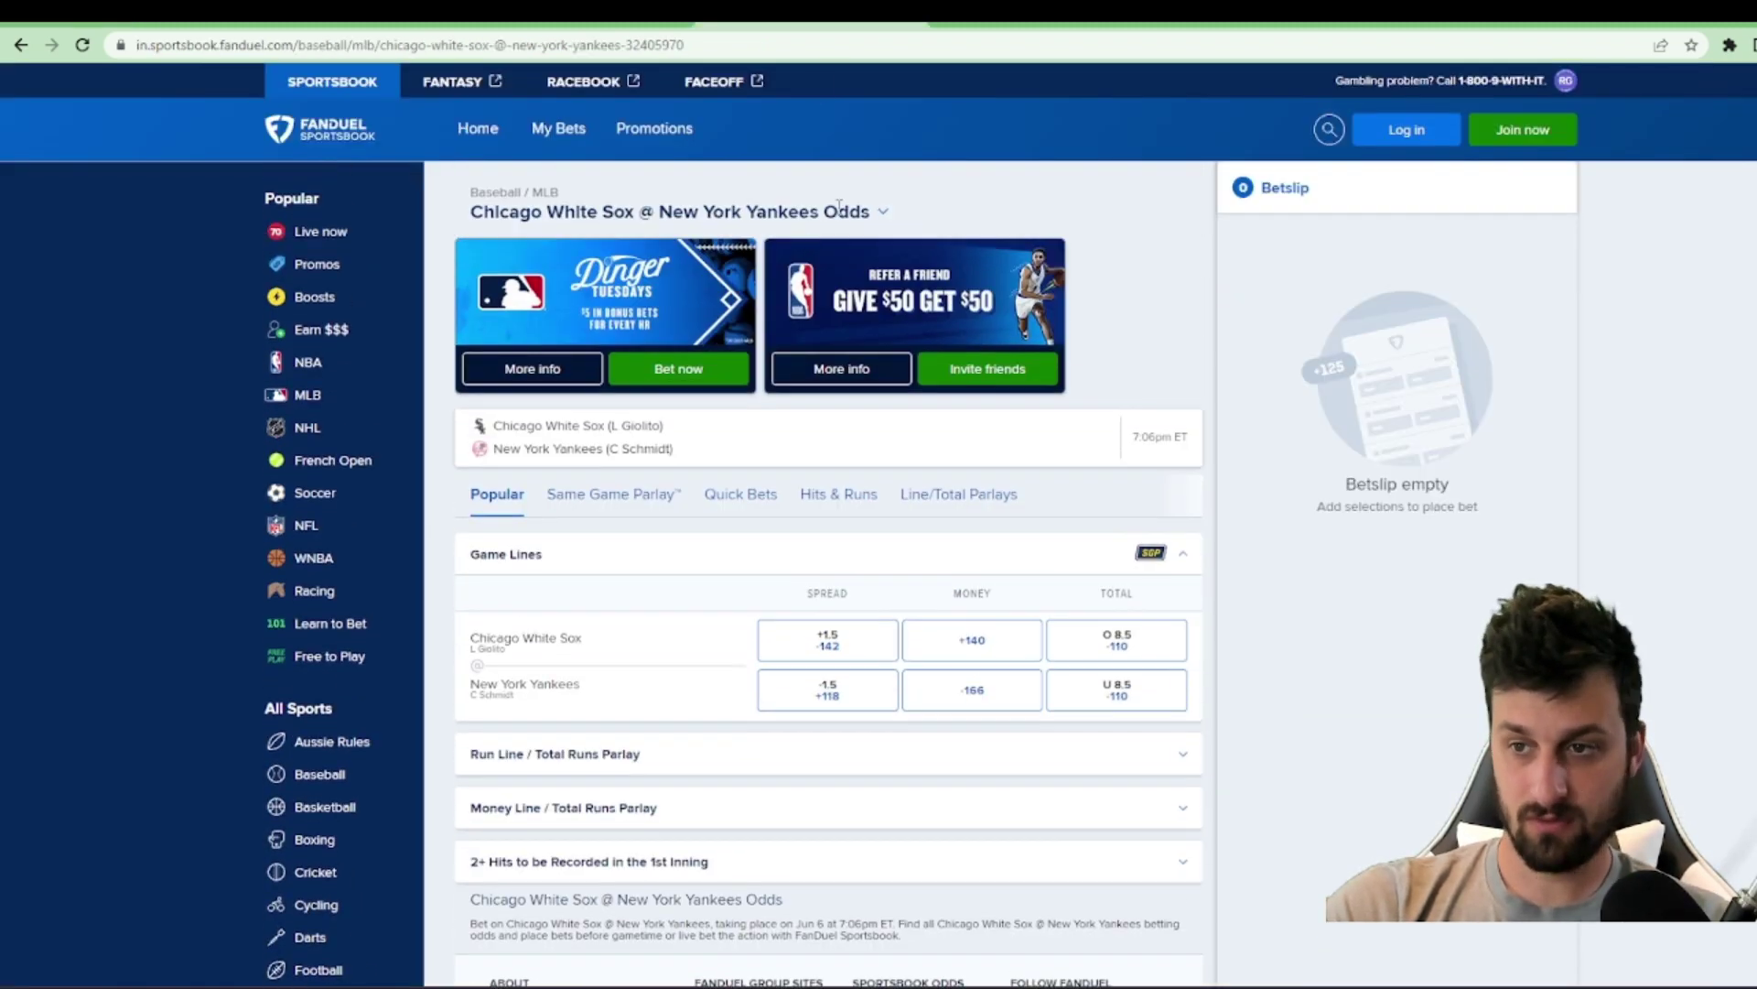
click(876, 203)
click(852, 340)
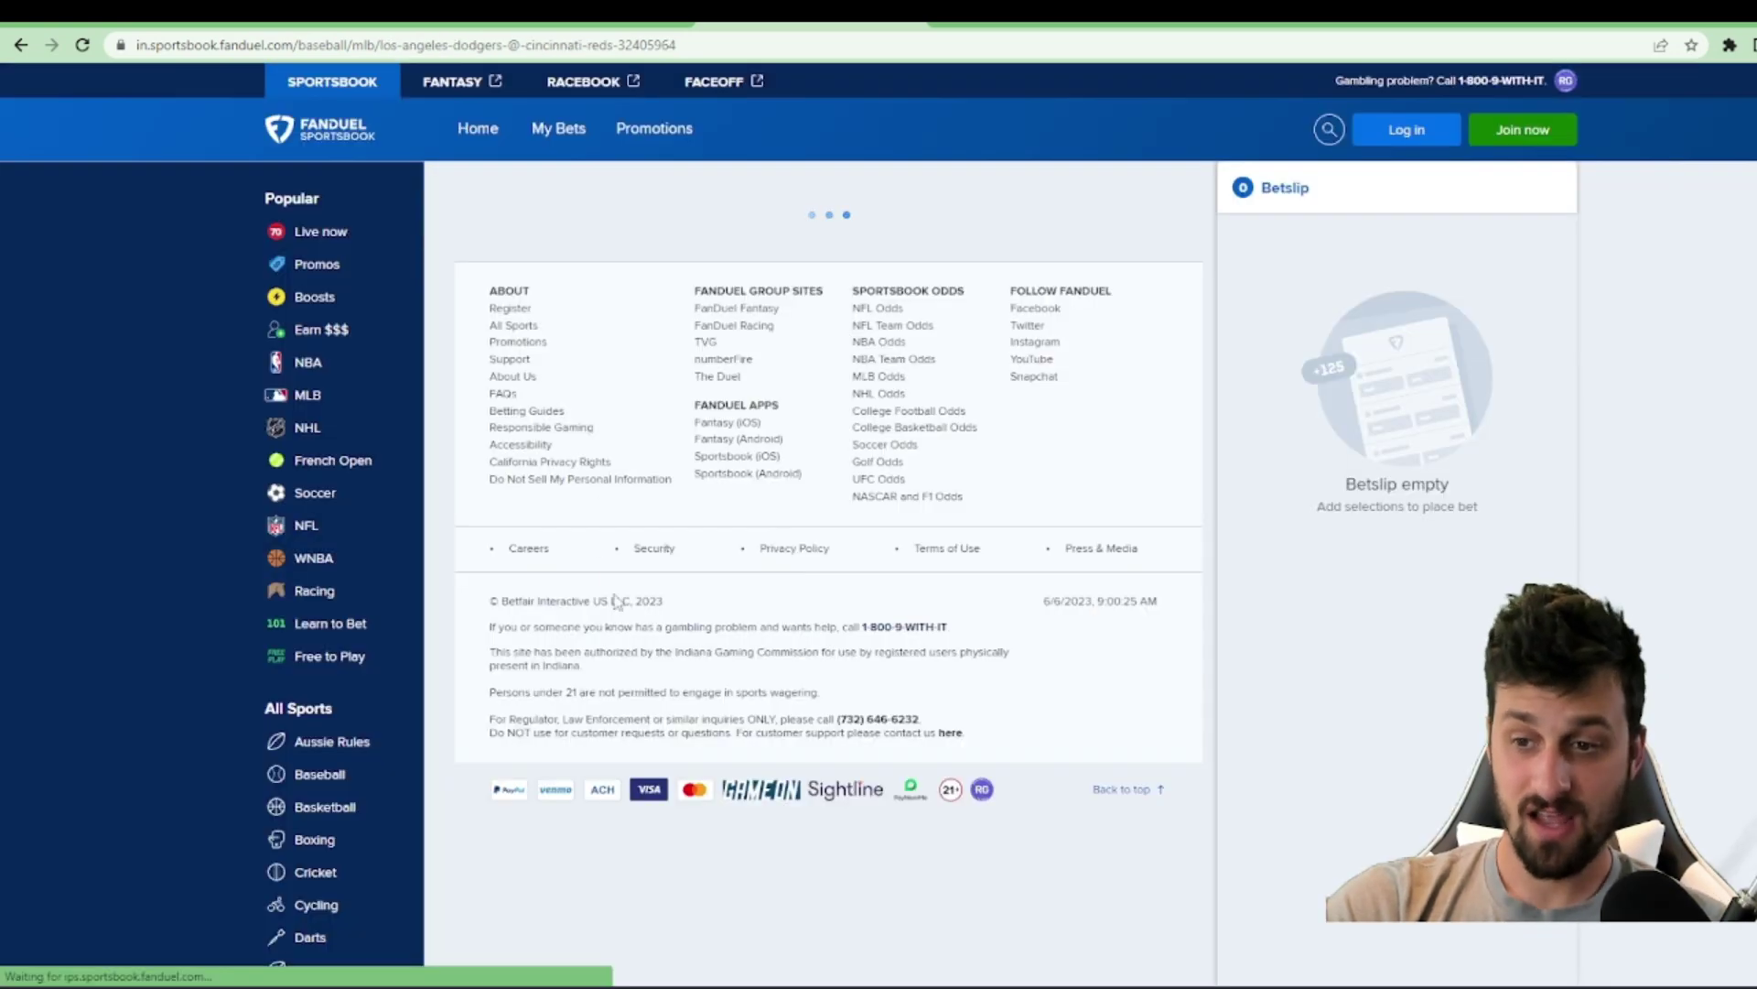
scroll(704, 701, down, 3)
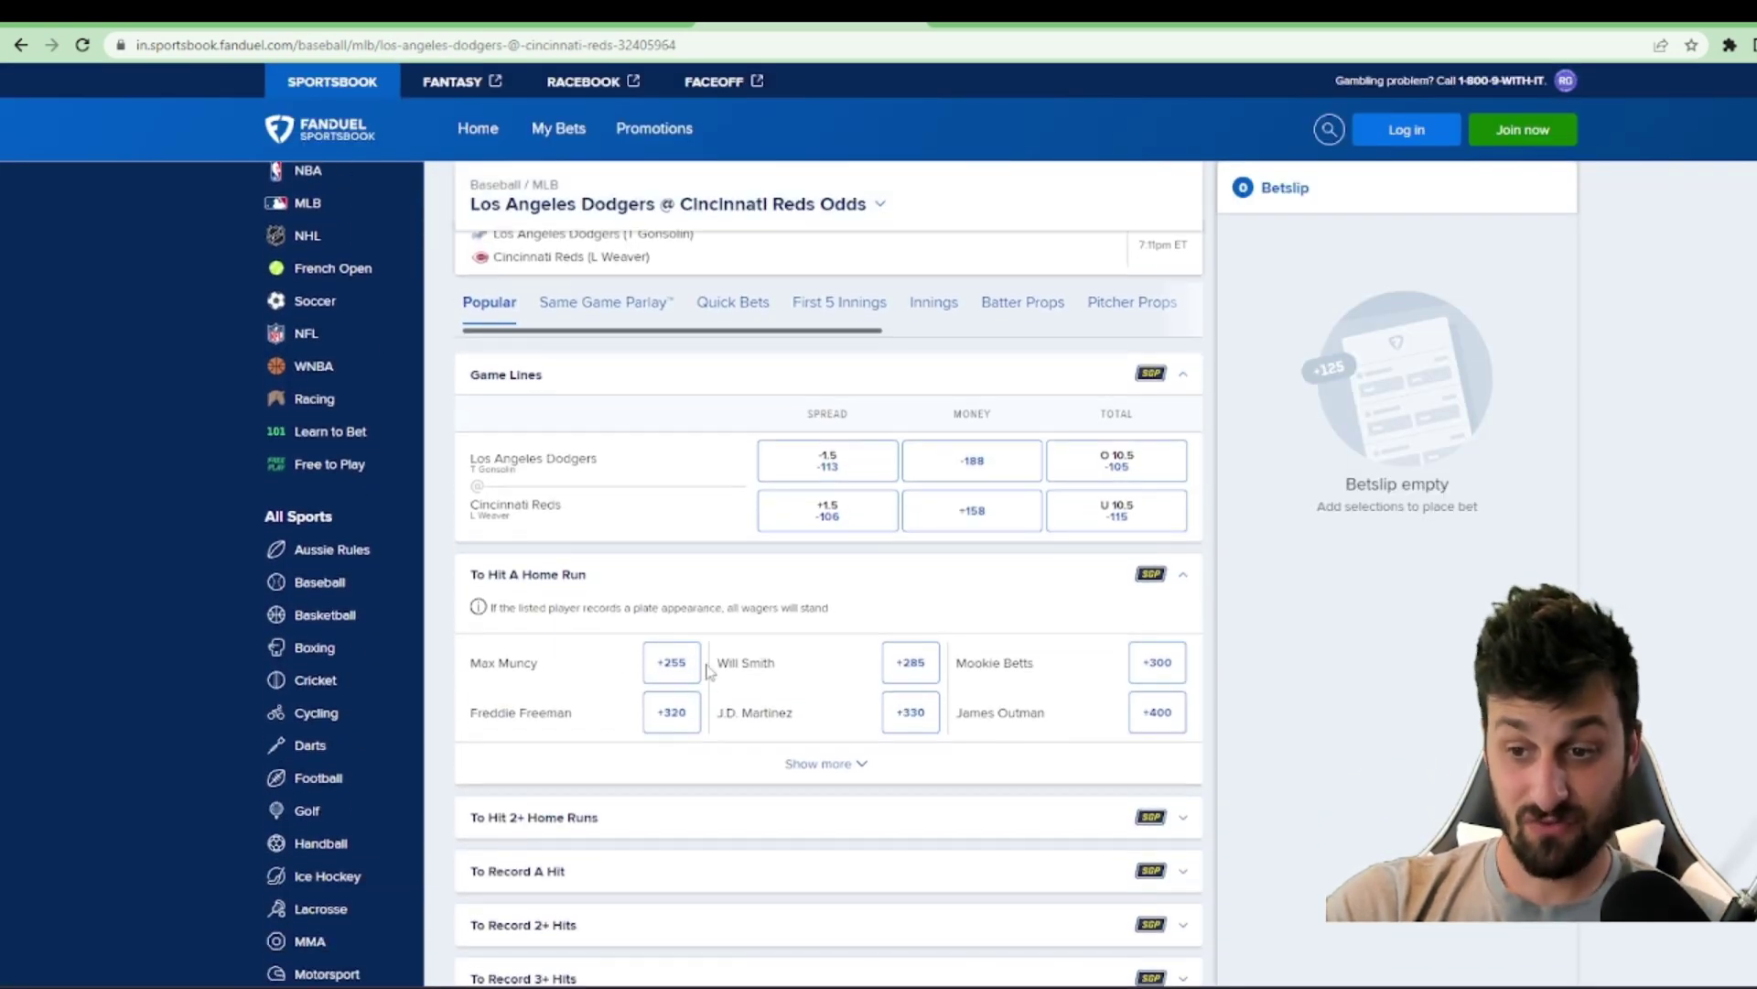
scroll(819, 703, down, 1)
click(837, 672)
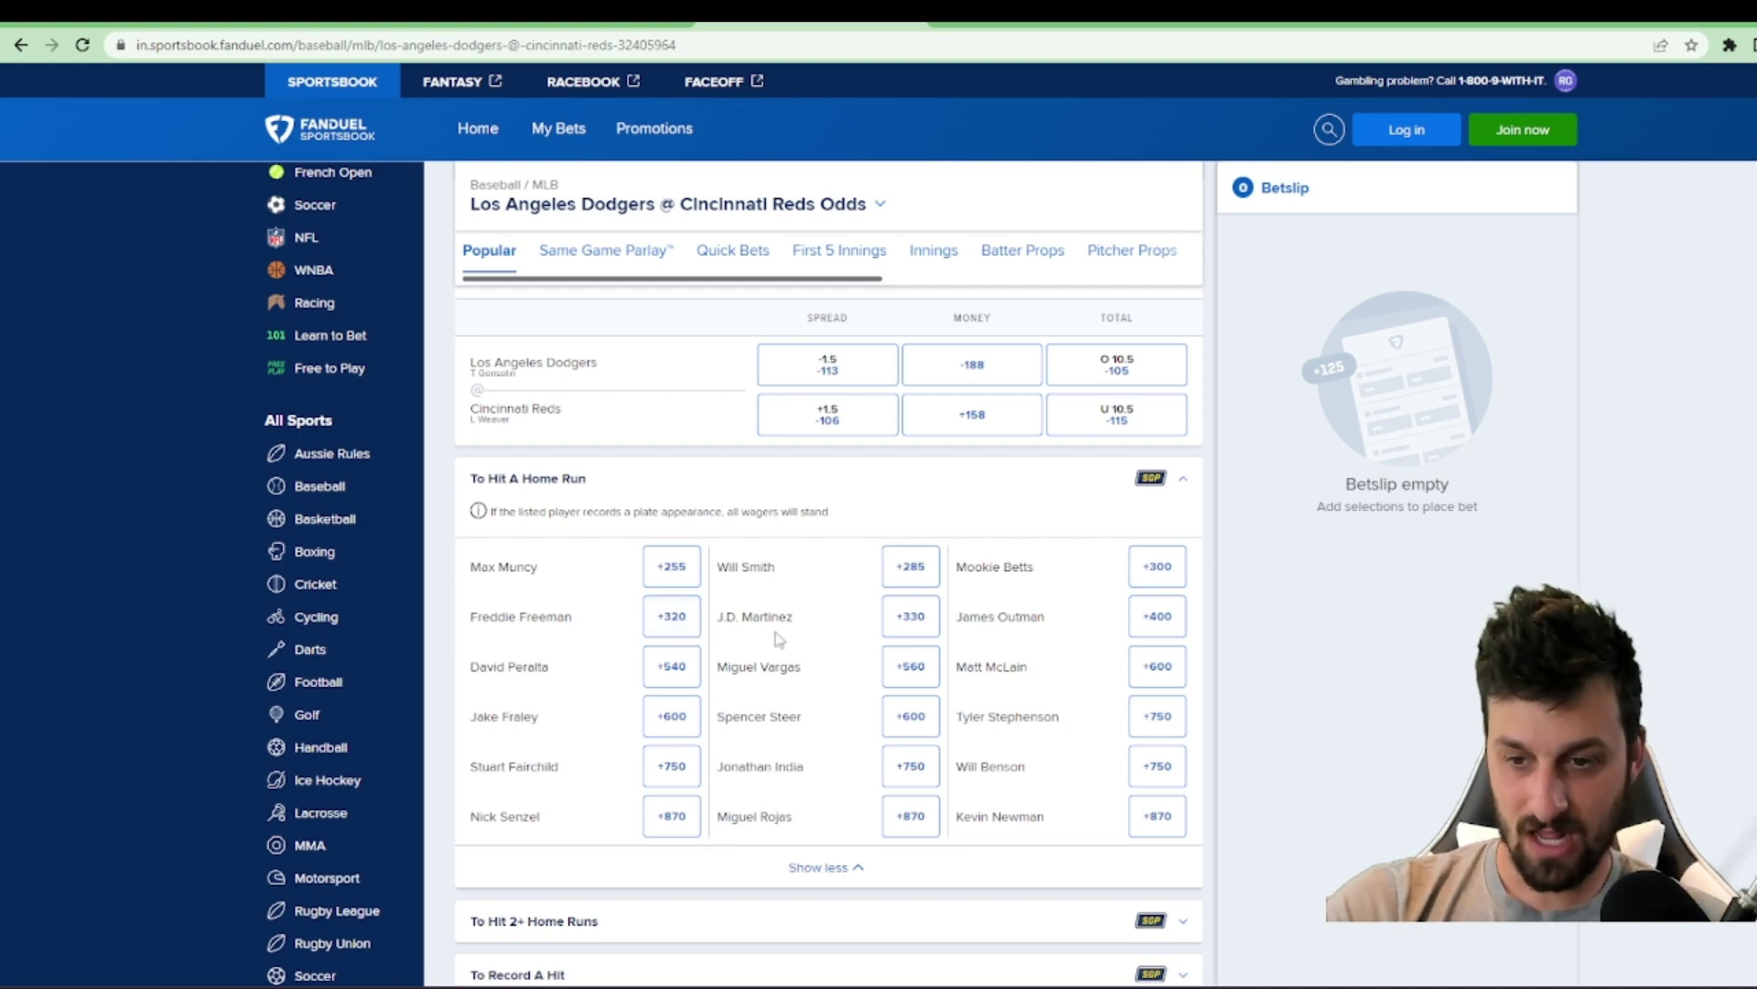
- Add the James Outman and David Peralta home run bets to the betslip to check their parlay odds, and remove both selections
click(1173, 626)
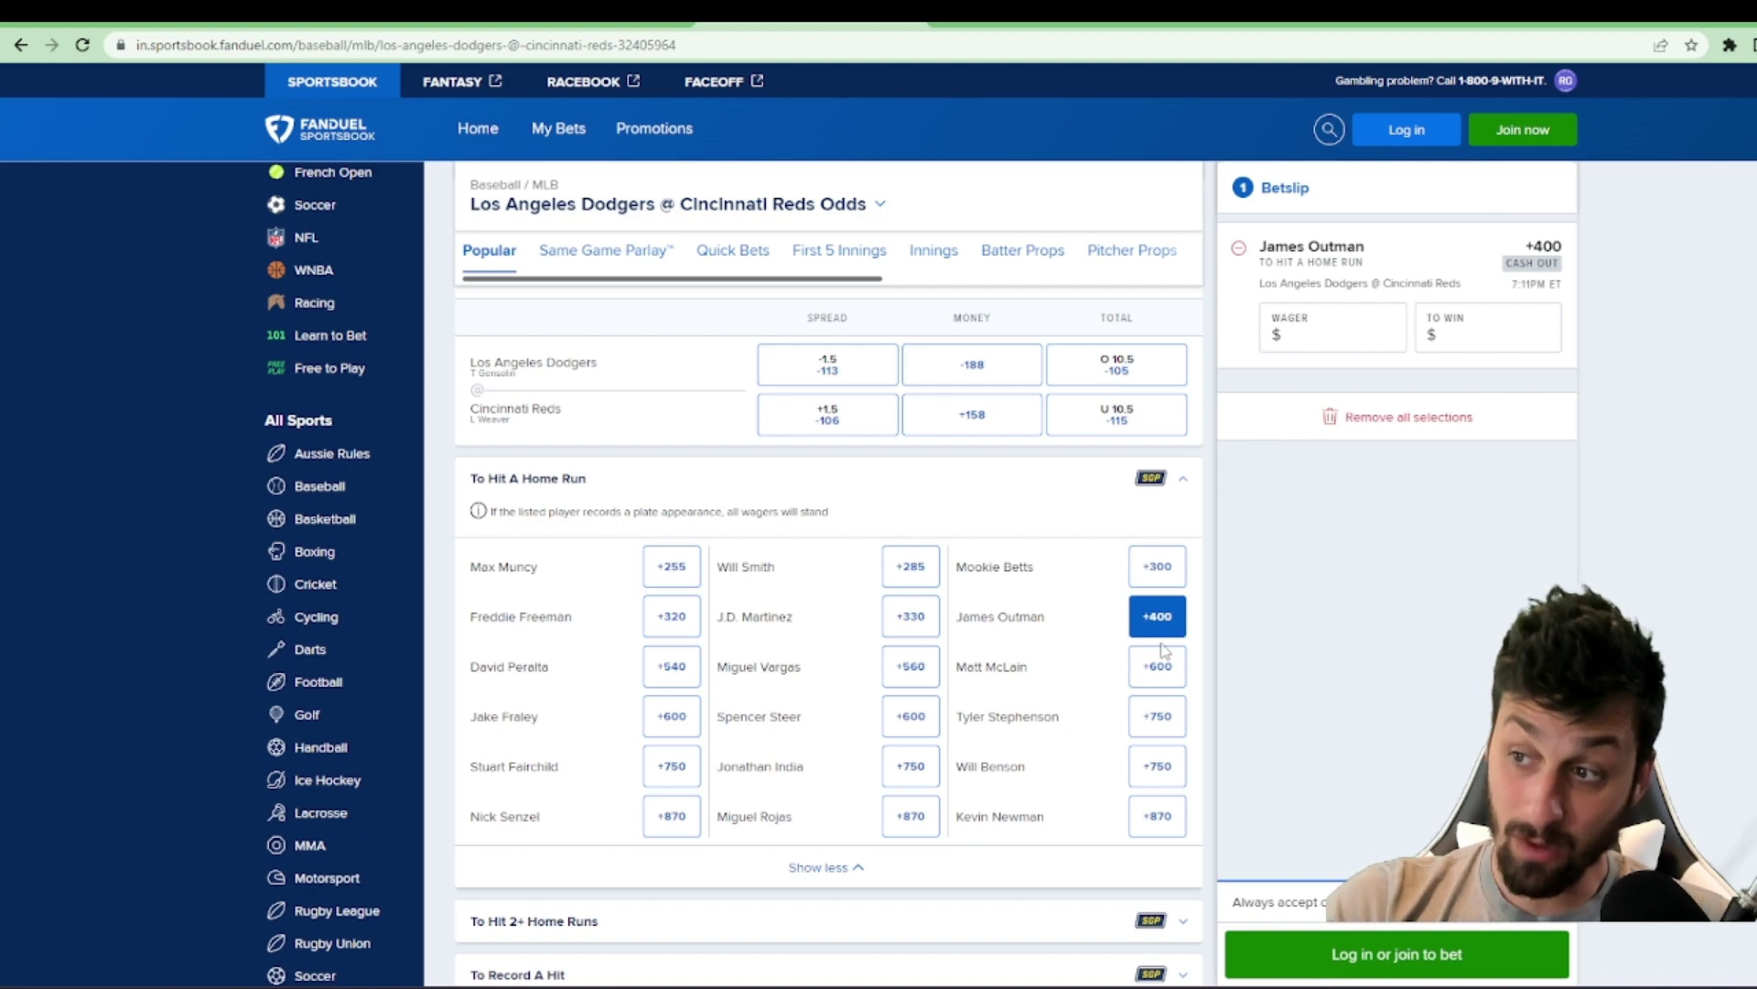
click(653, 674)
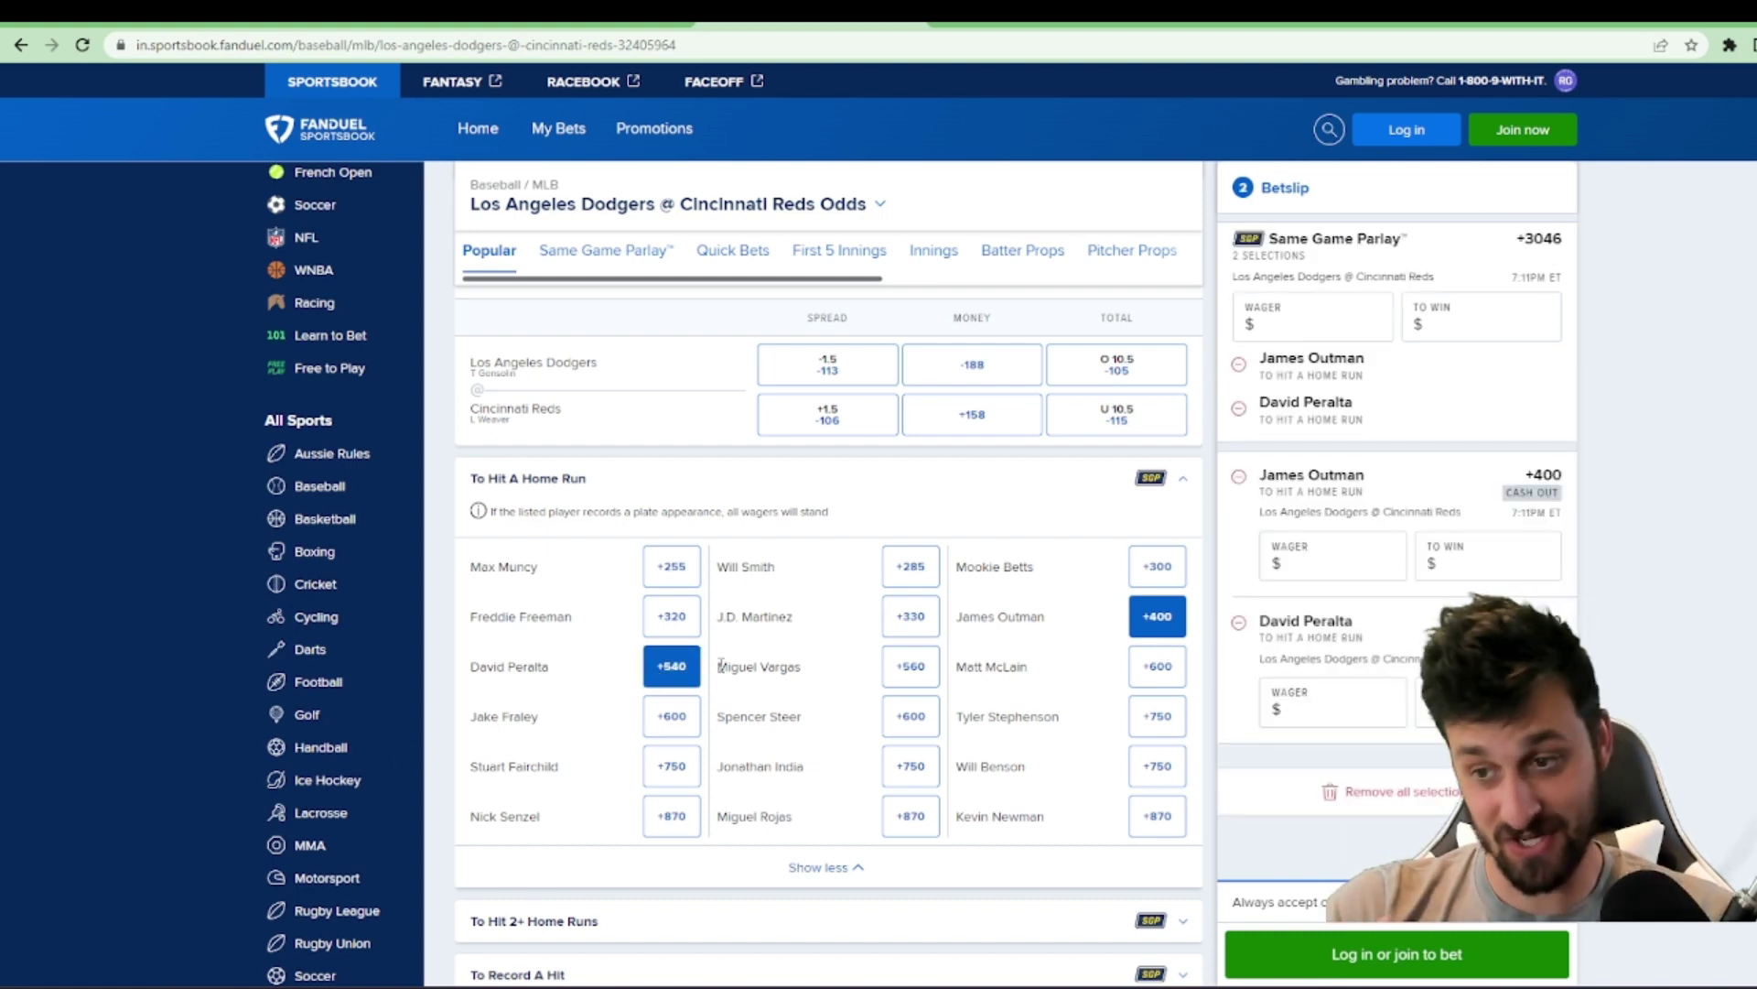
click(1156, 623)
click(671, 668)
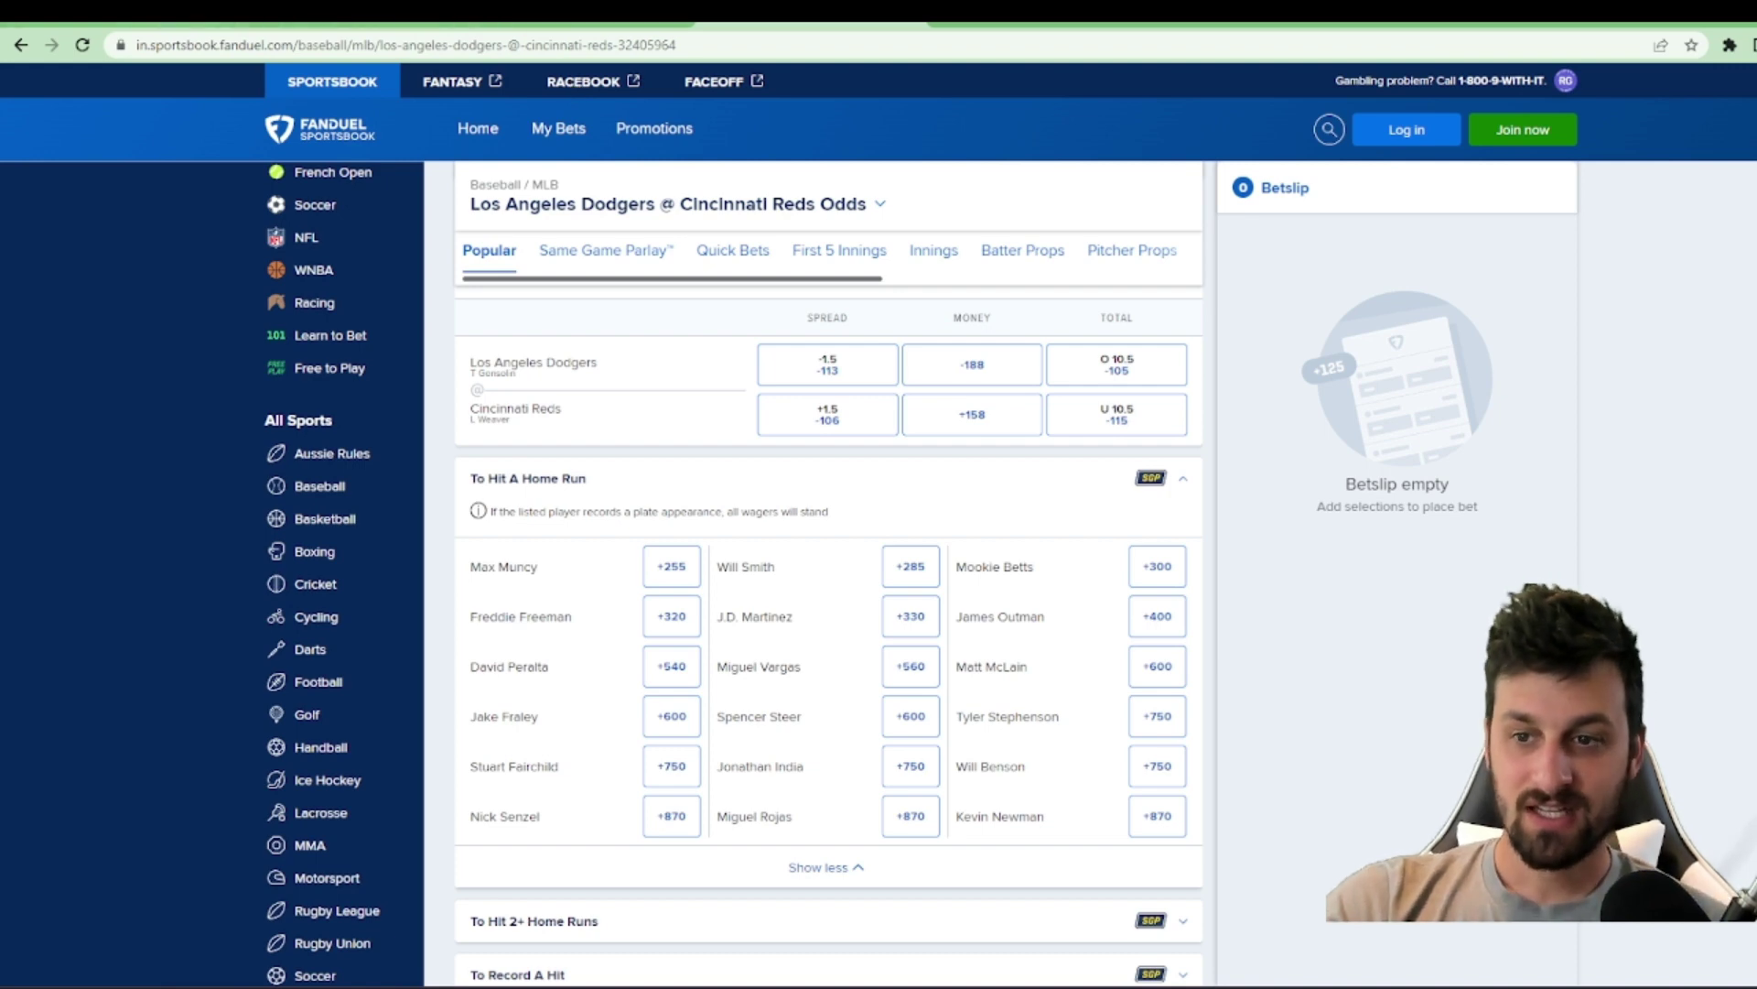
- Switch back to the DINGER TUESDAY sheet and reset the fill color of the Mets–Braves A TEAM and B TEAM cells to reveal both picks
key(ctrl+Tab)
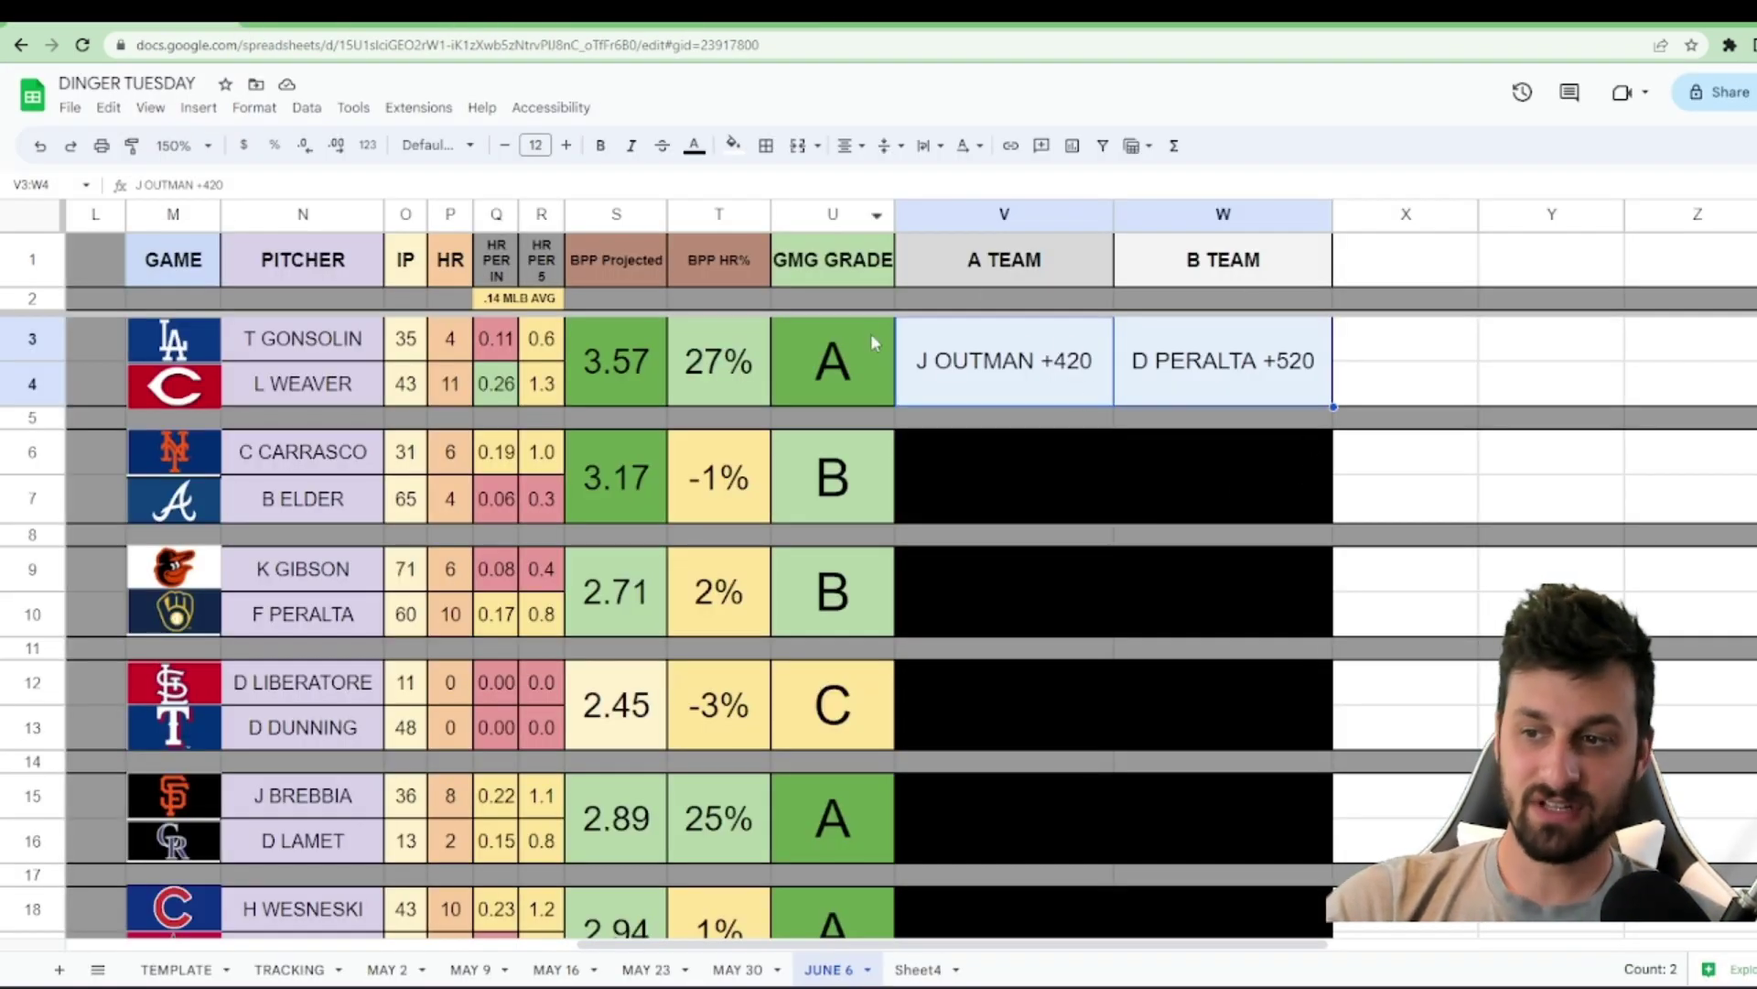
click(876, 538)
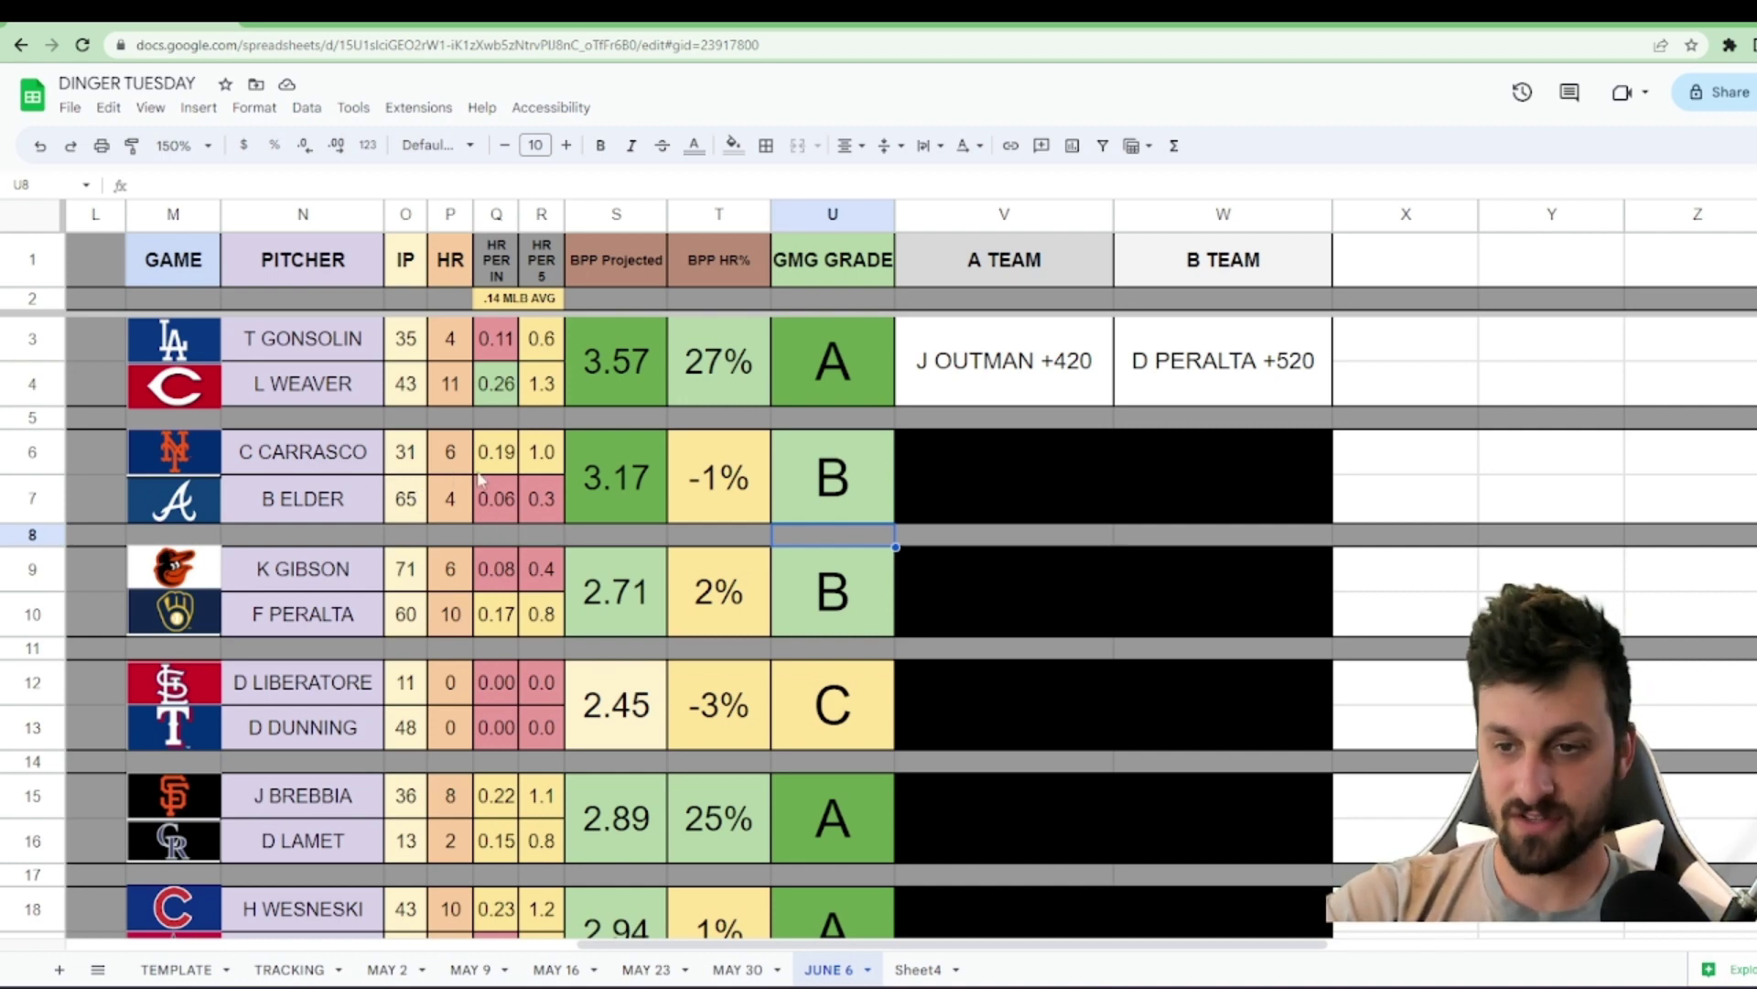
click(625, 502)
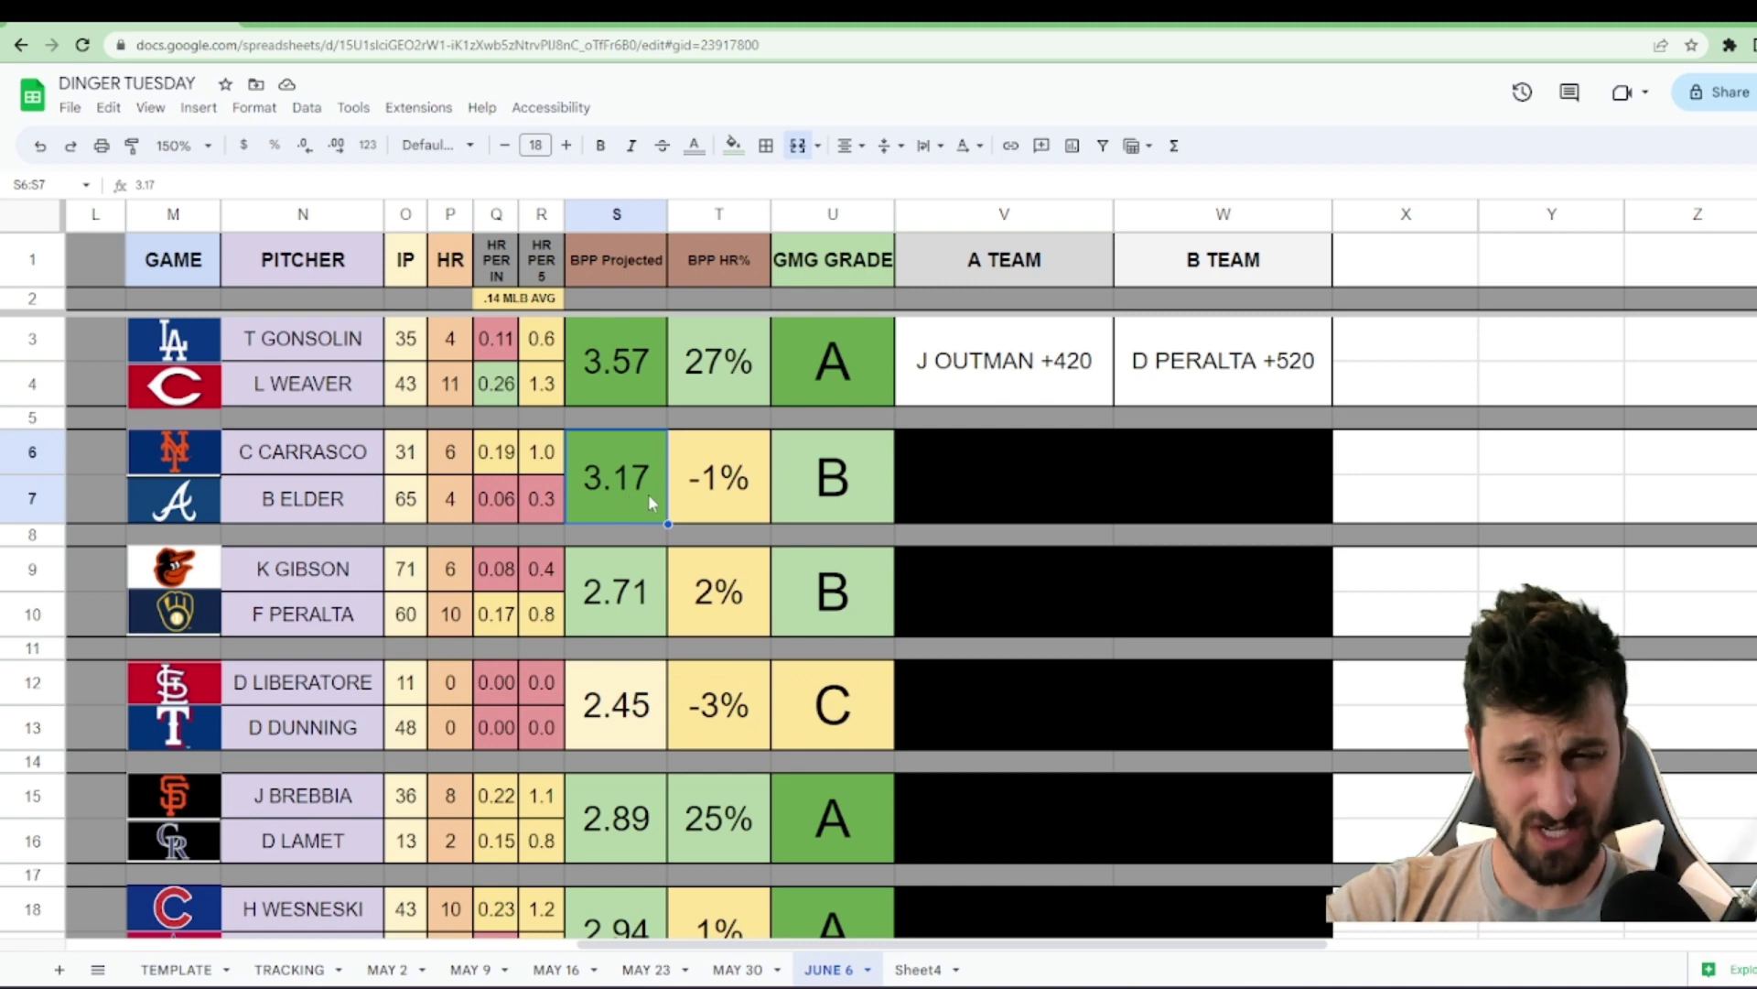
drag(948, 485, 1177, 480)
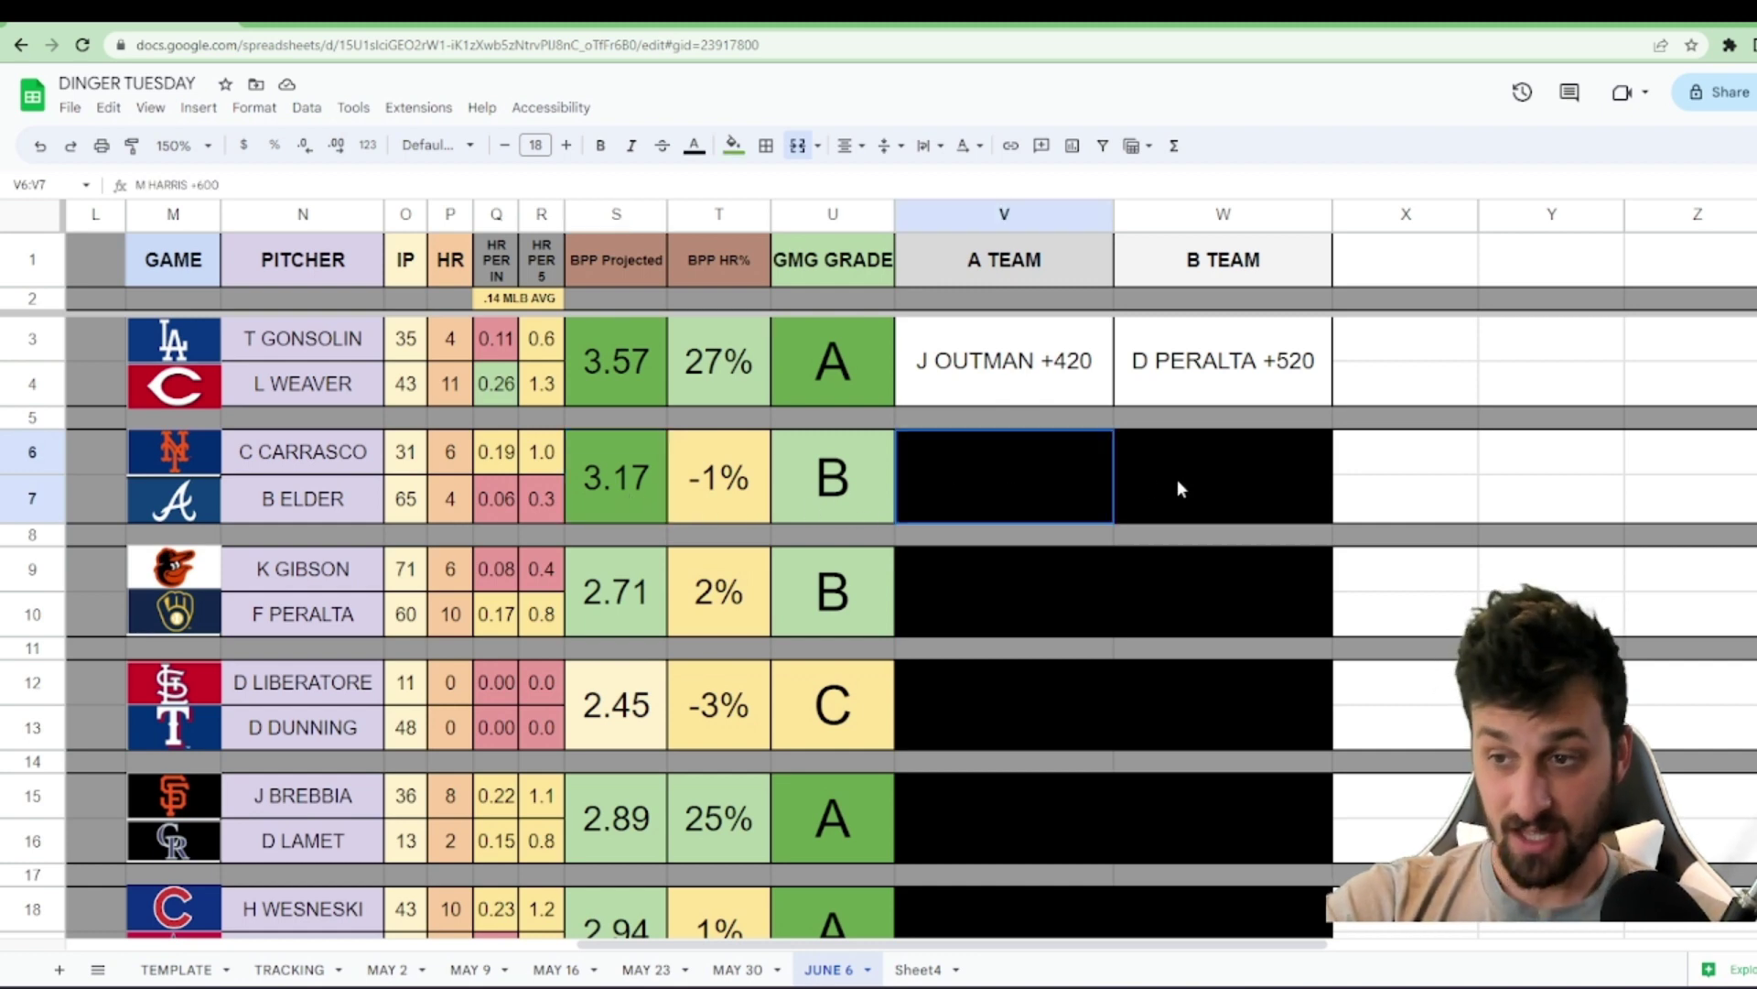
click(733, 147)
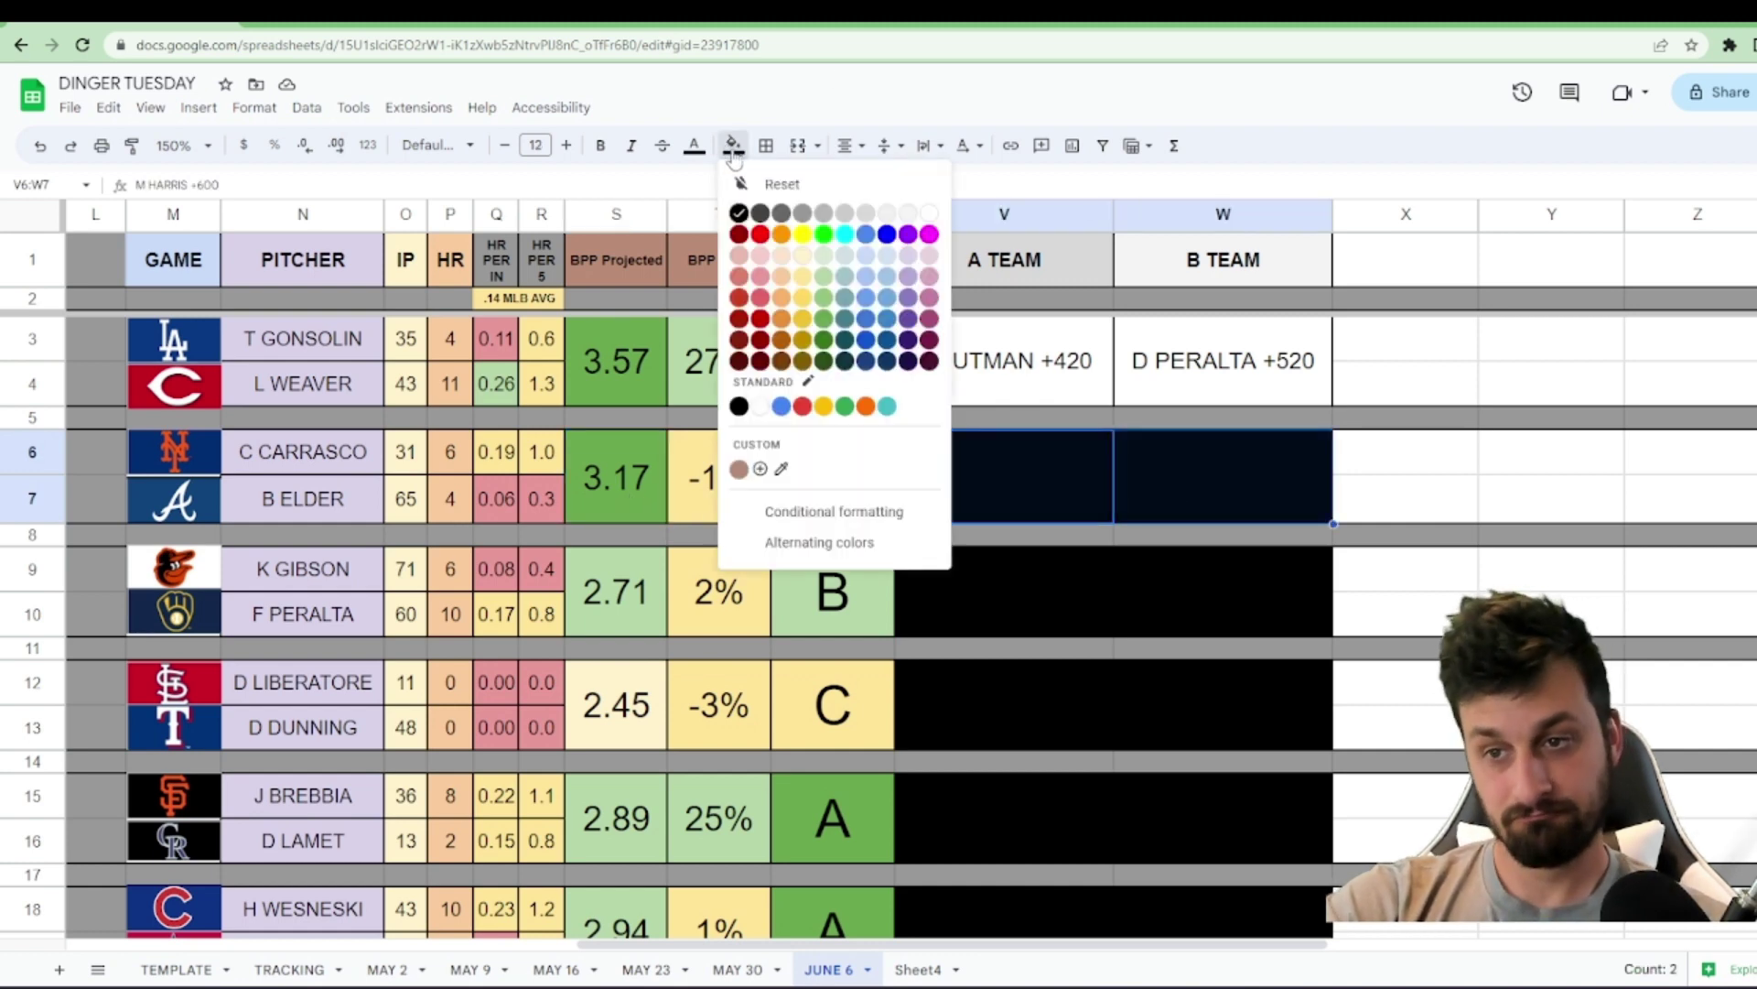
click(781, 186)
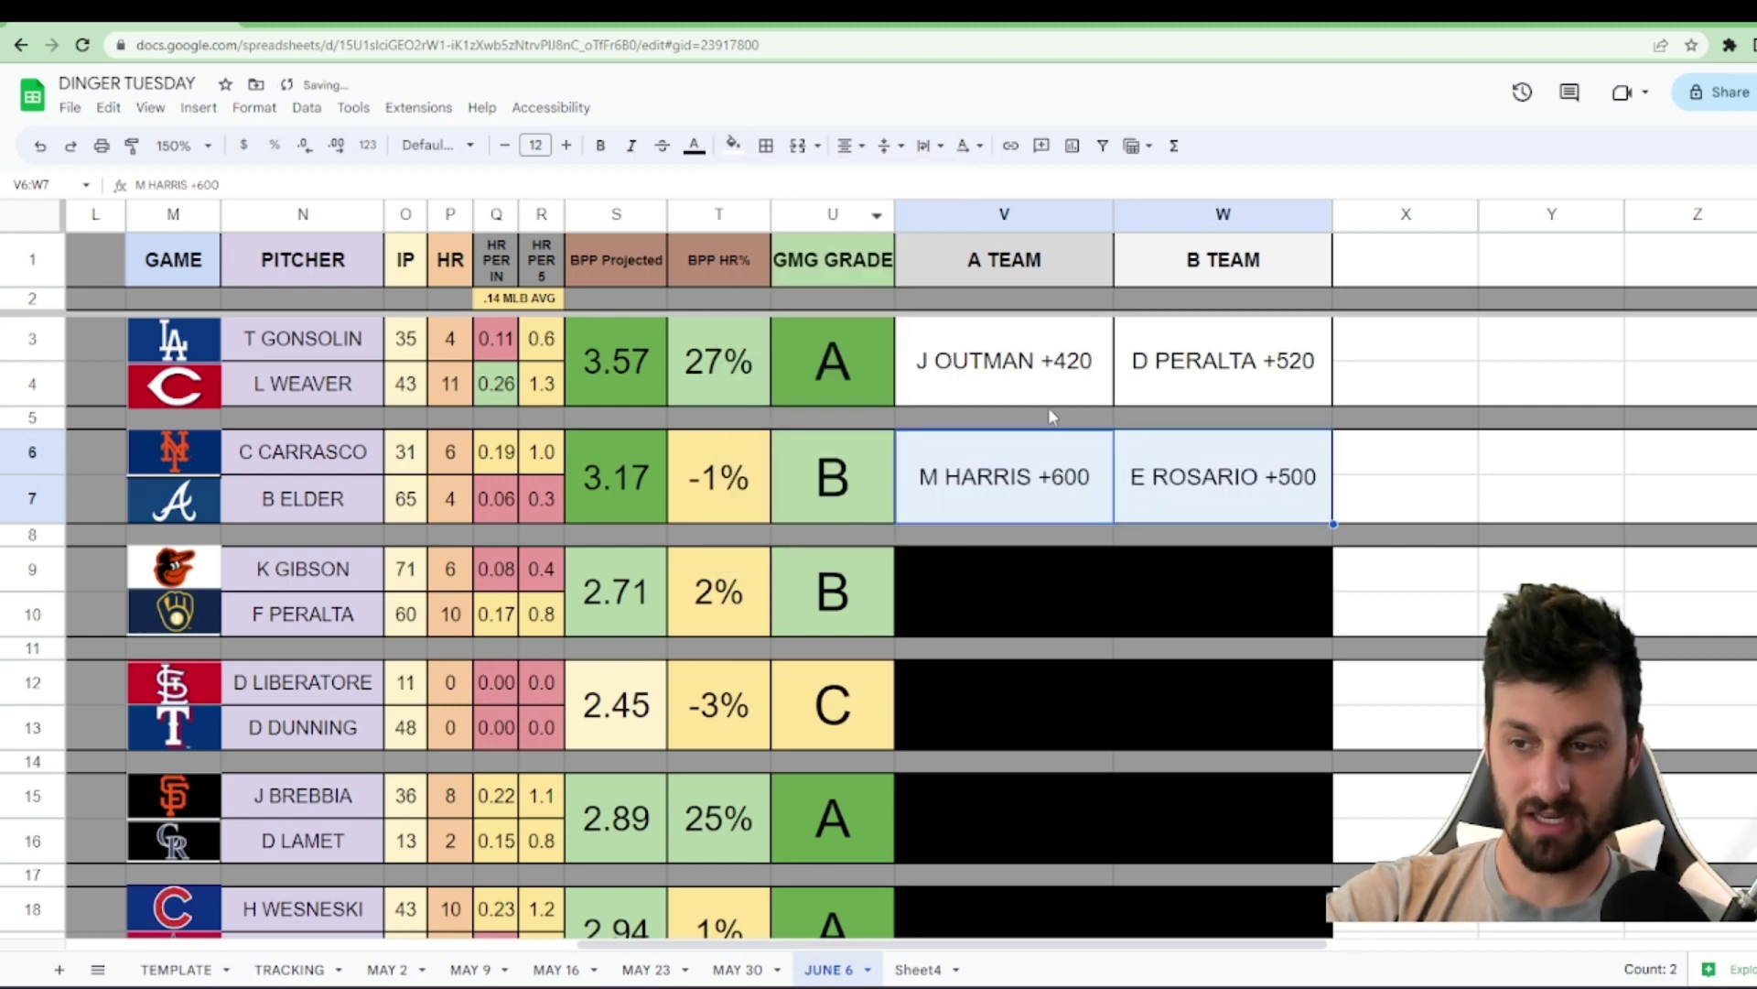
- Reset the fill color of the Orioles–Brewers A TEAM and B TEAM cells and go over both revealed picks
click(1119, 628)
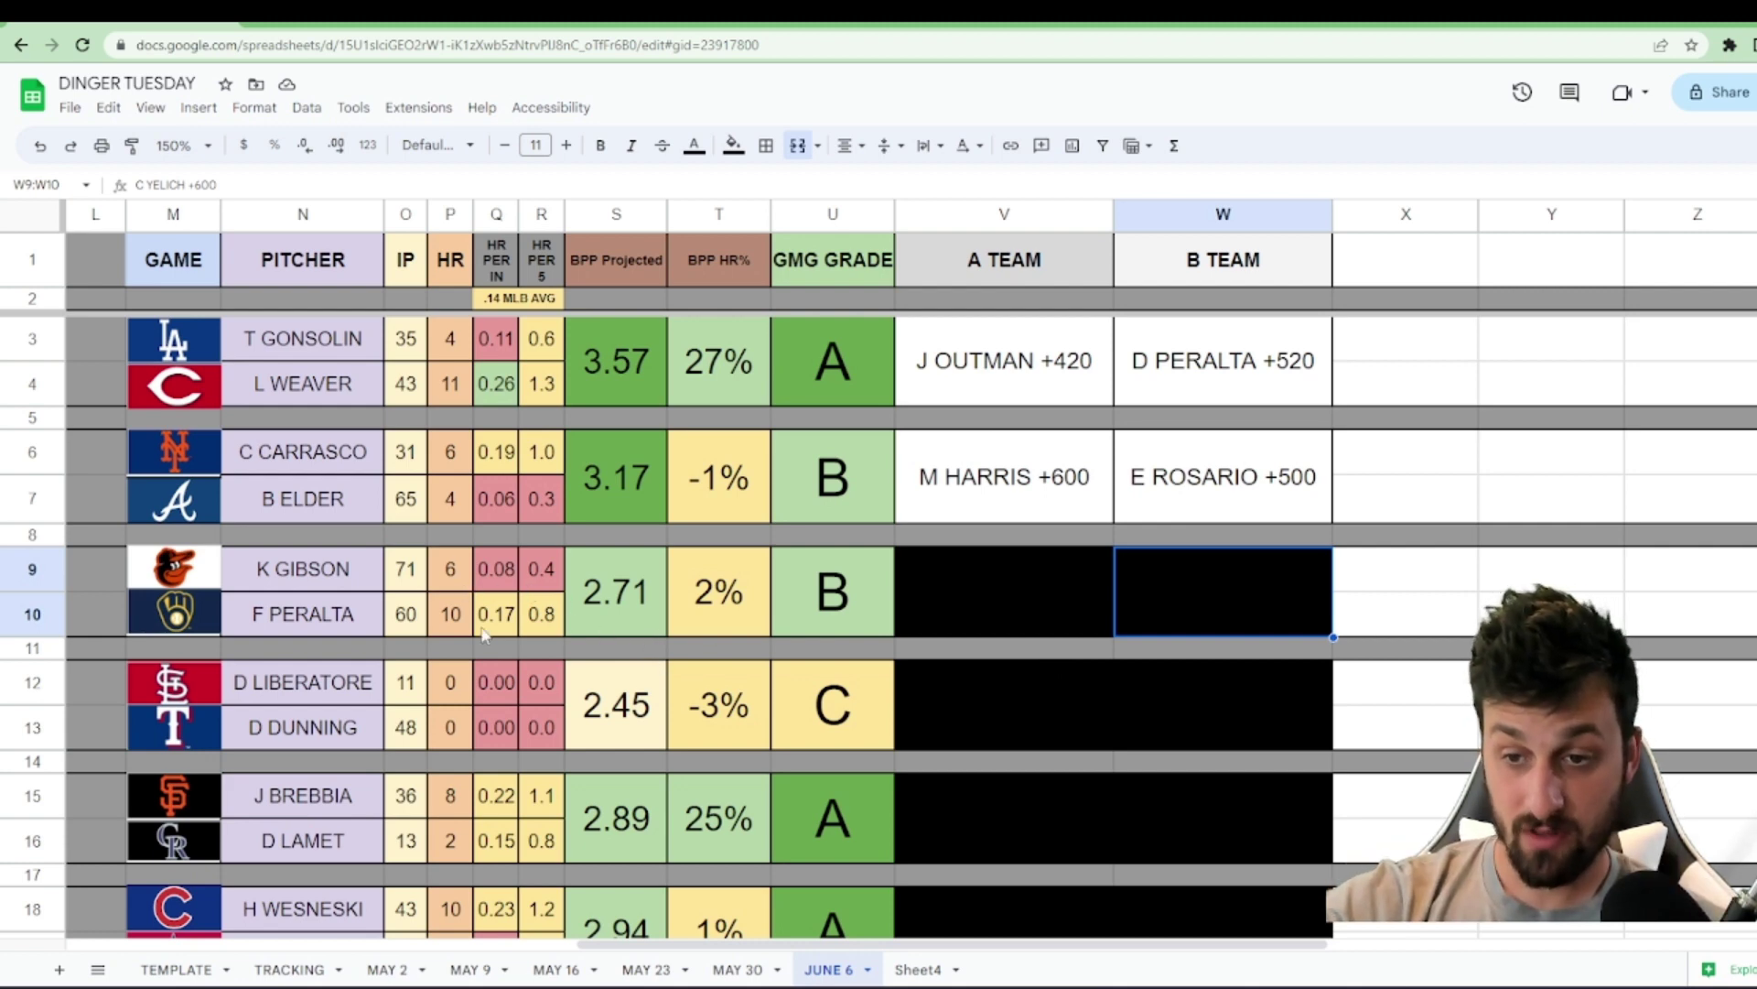
click(619, 630)
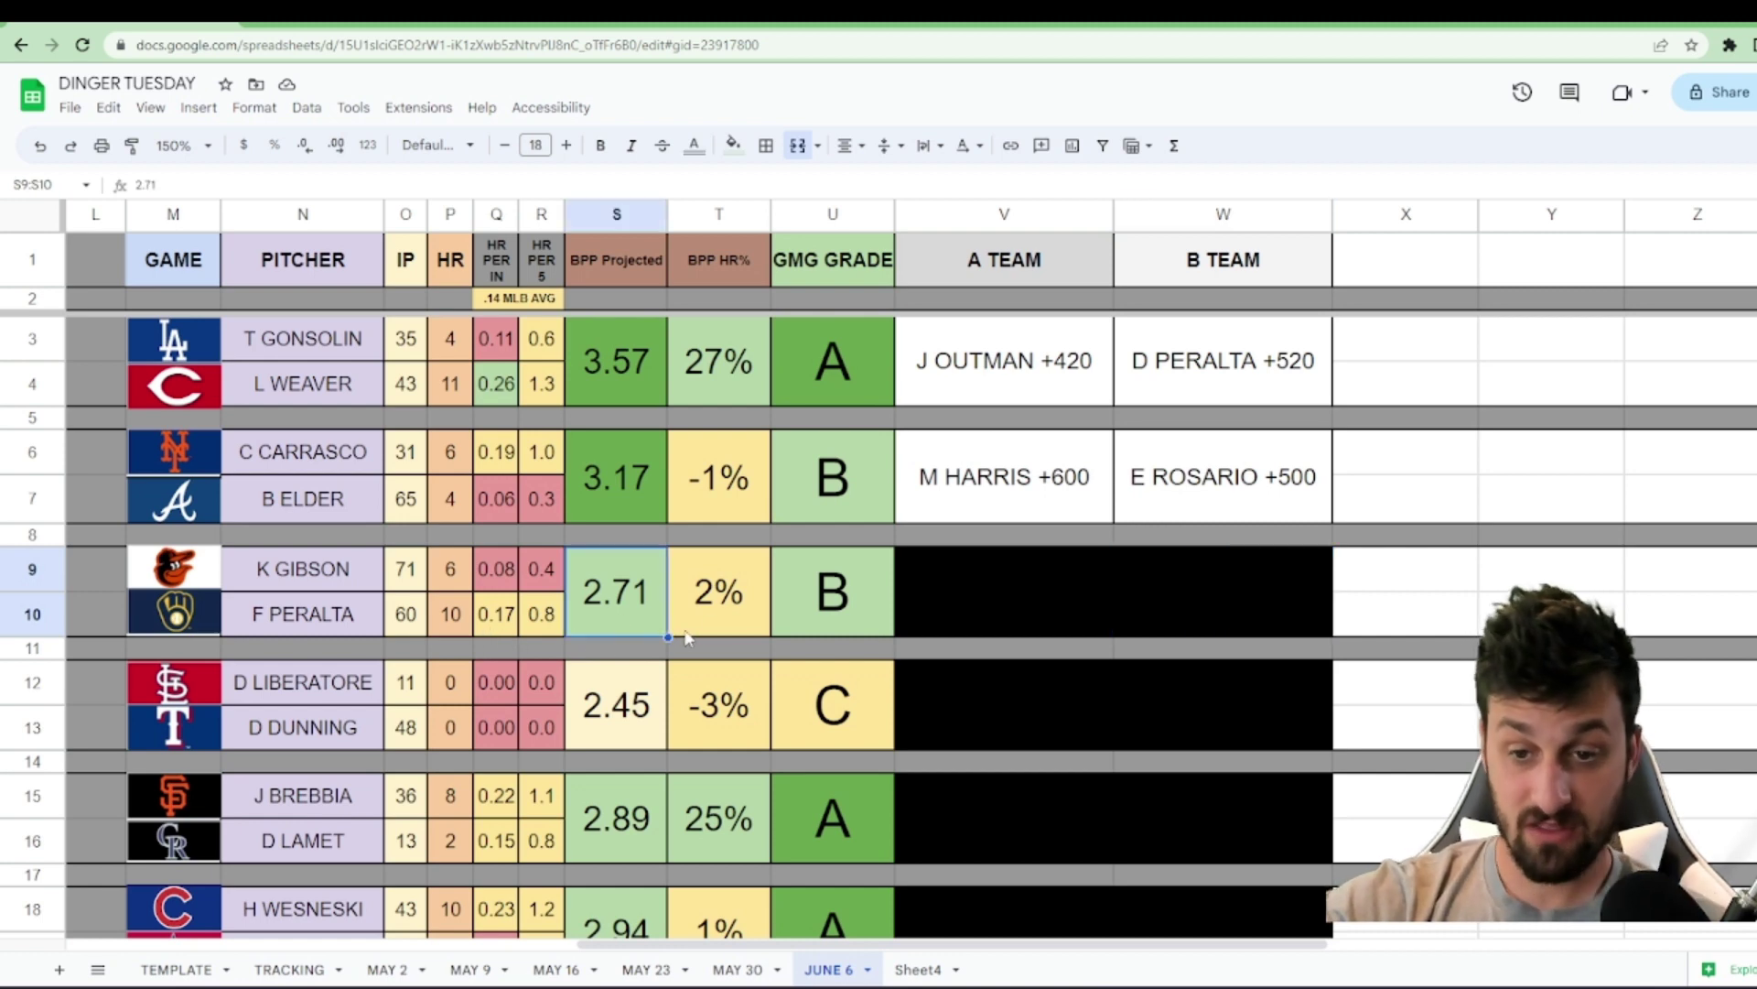
drag(1029, 595, 1161, 595)
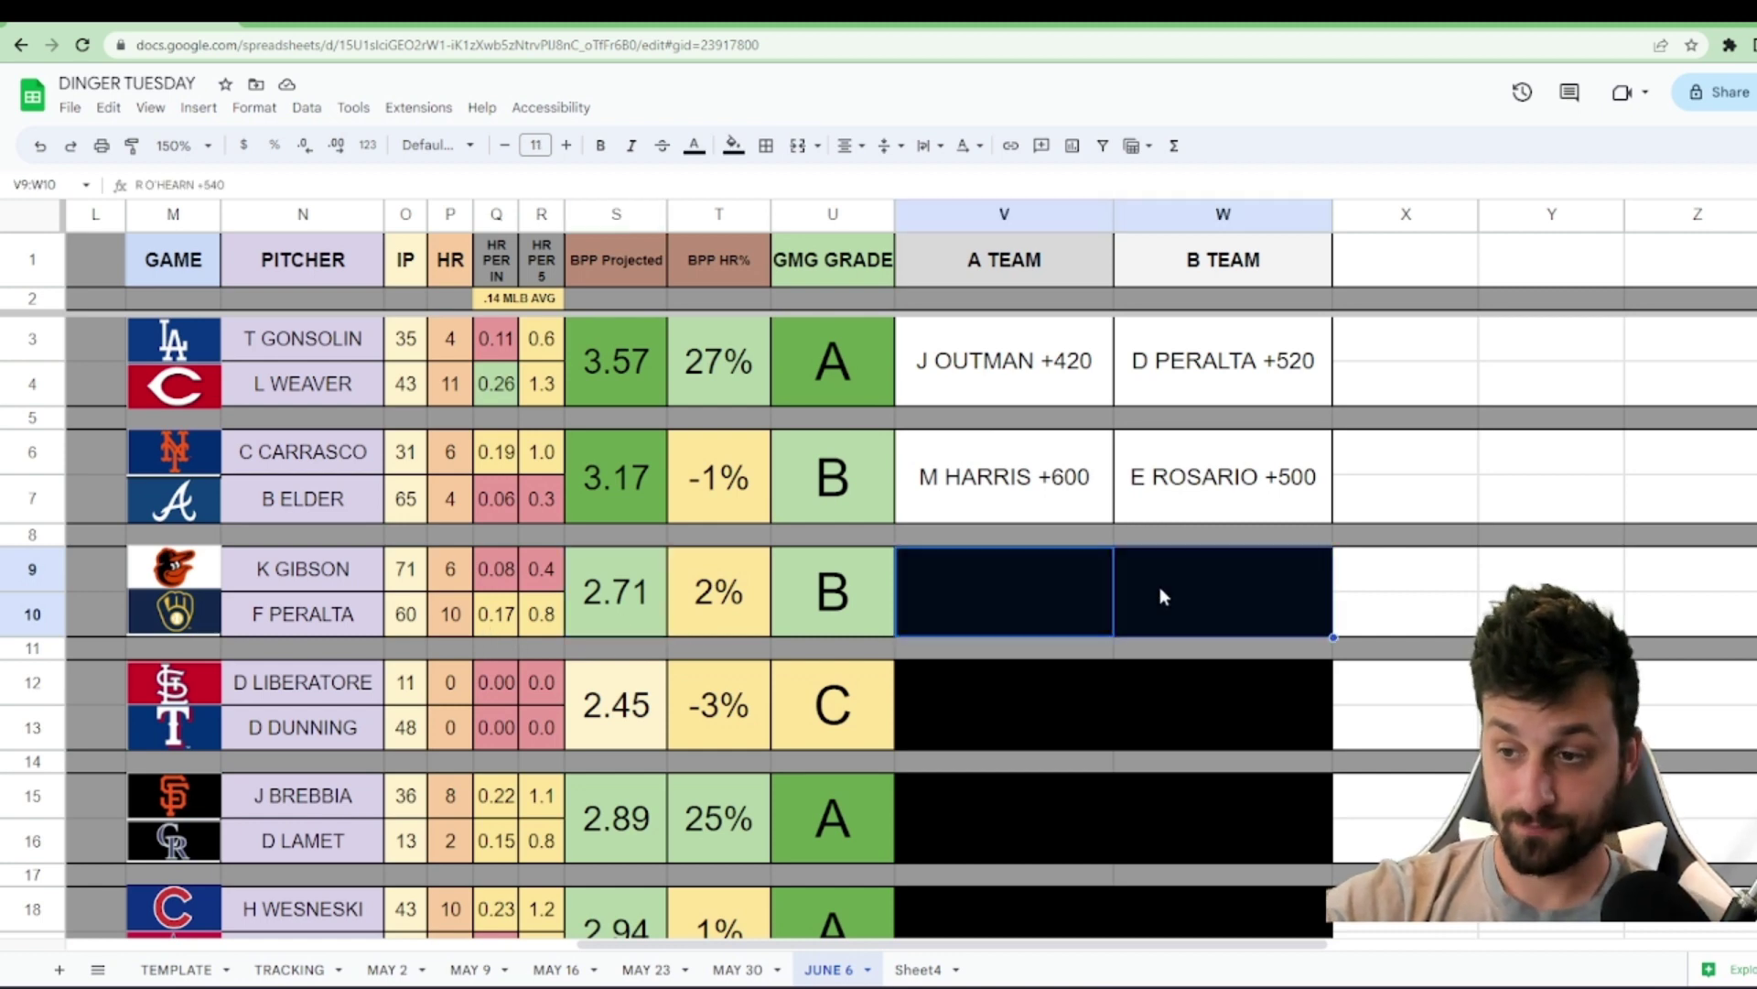
click(733, 145)
click(773, 182)
click(1062, 621)
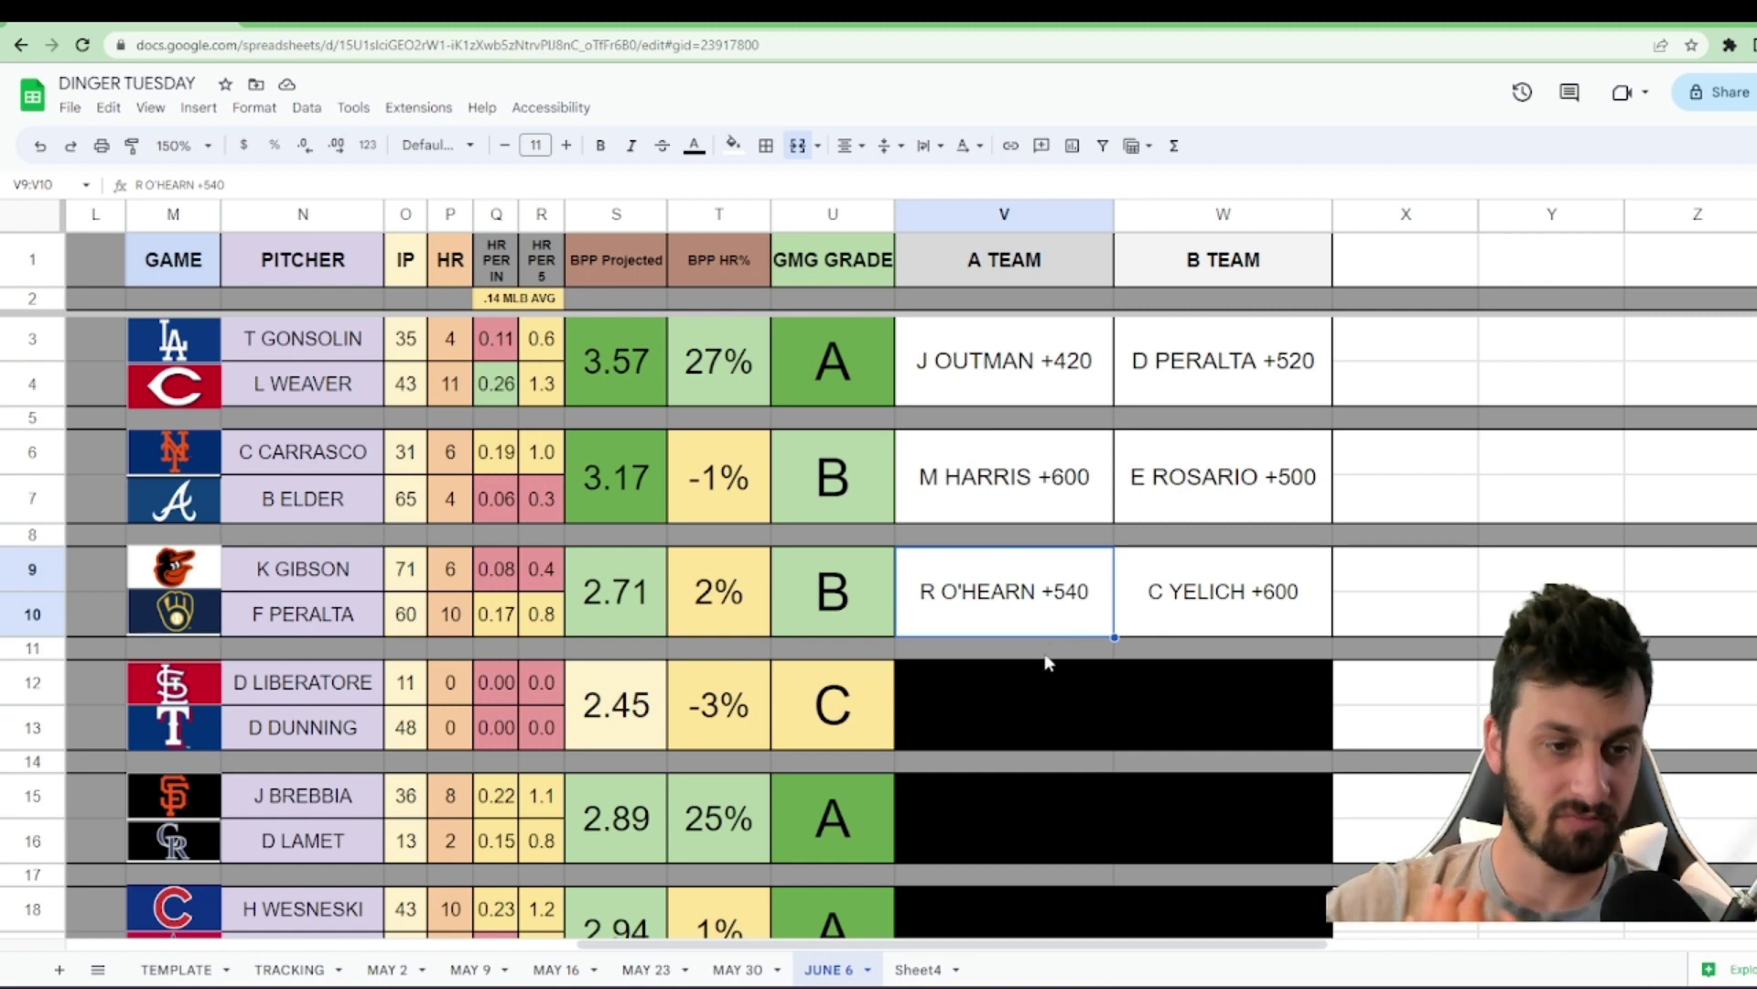
click(1175, 610)
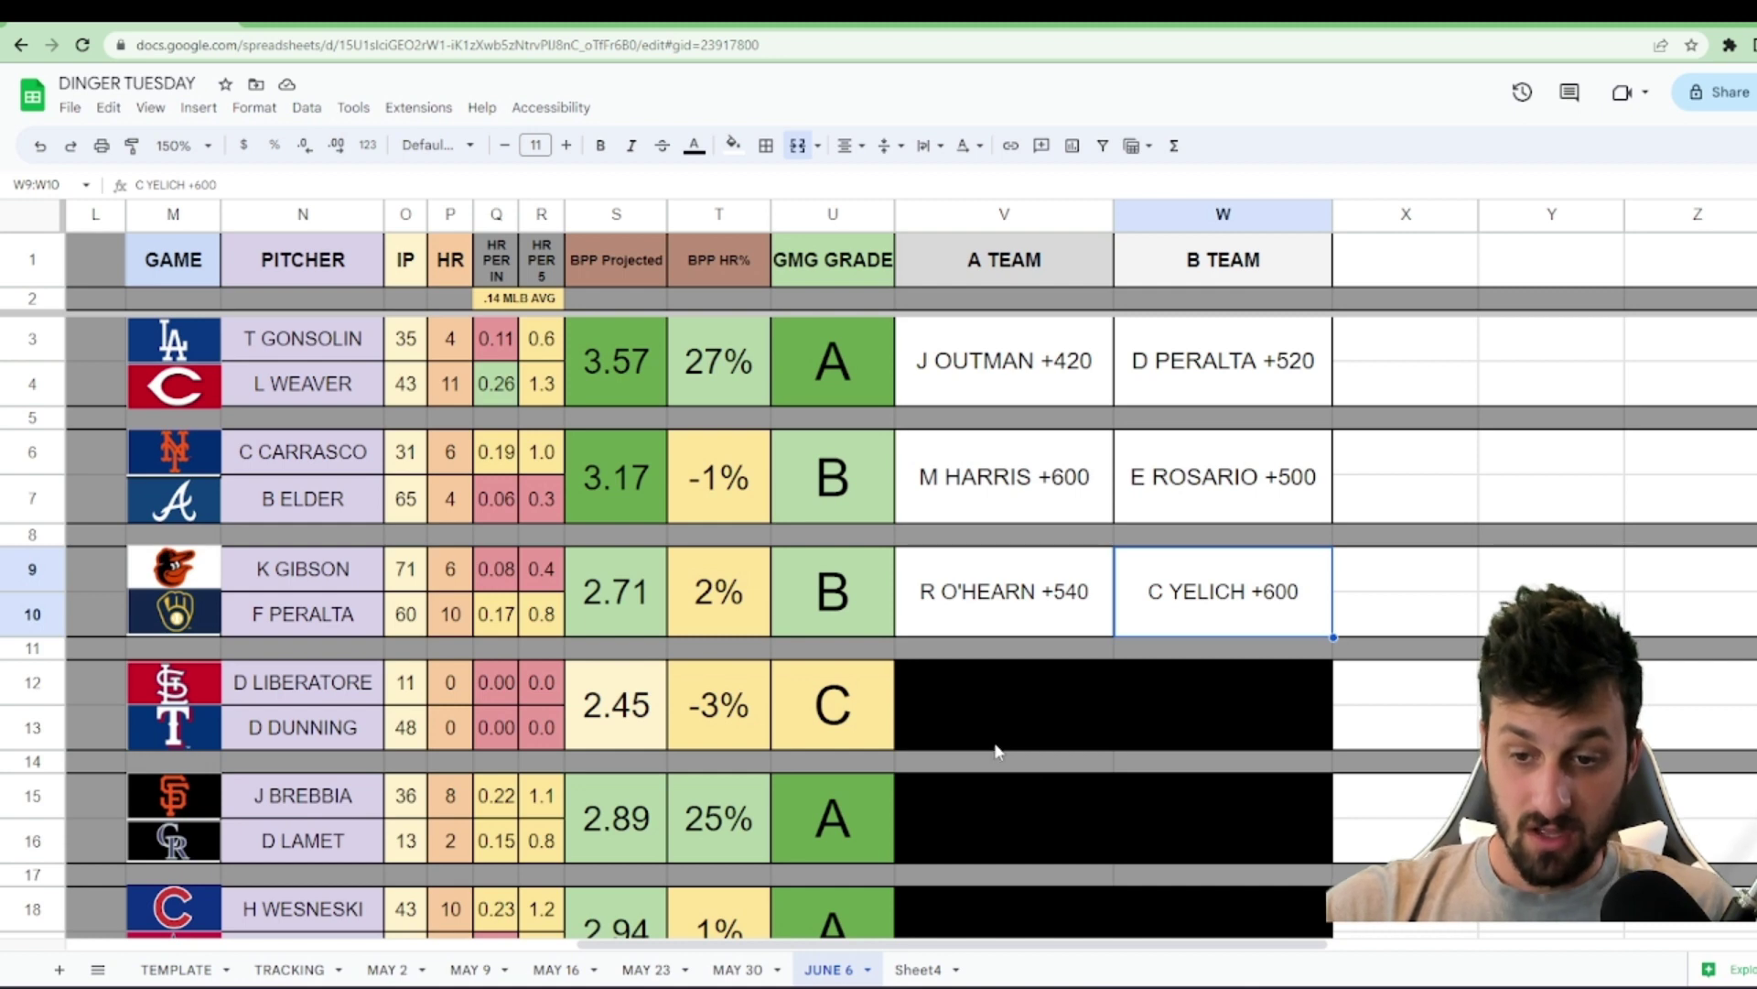
- Examine both Cardinals–Rangers pitchers' innings and home run rates, and the game's BPP projection
scroll(1005, 673, down, 1)
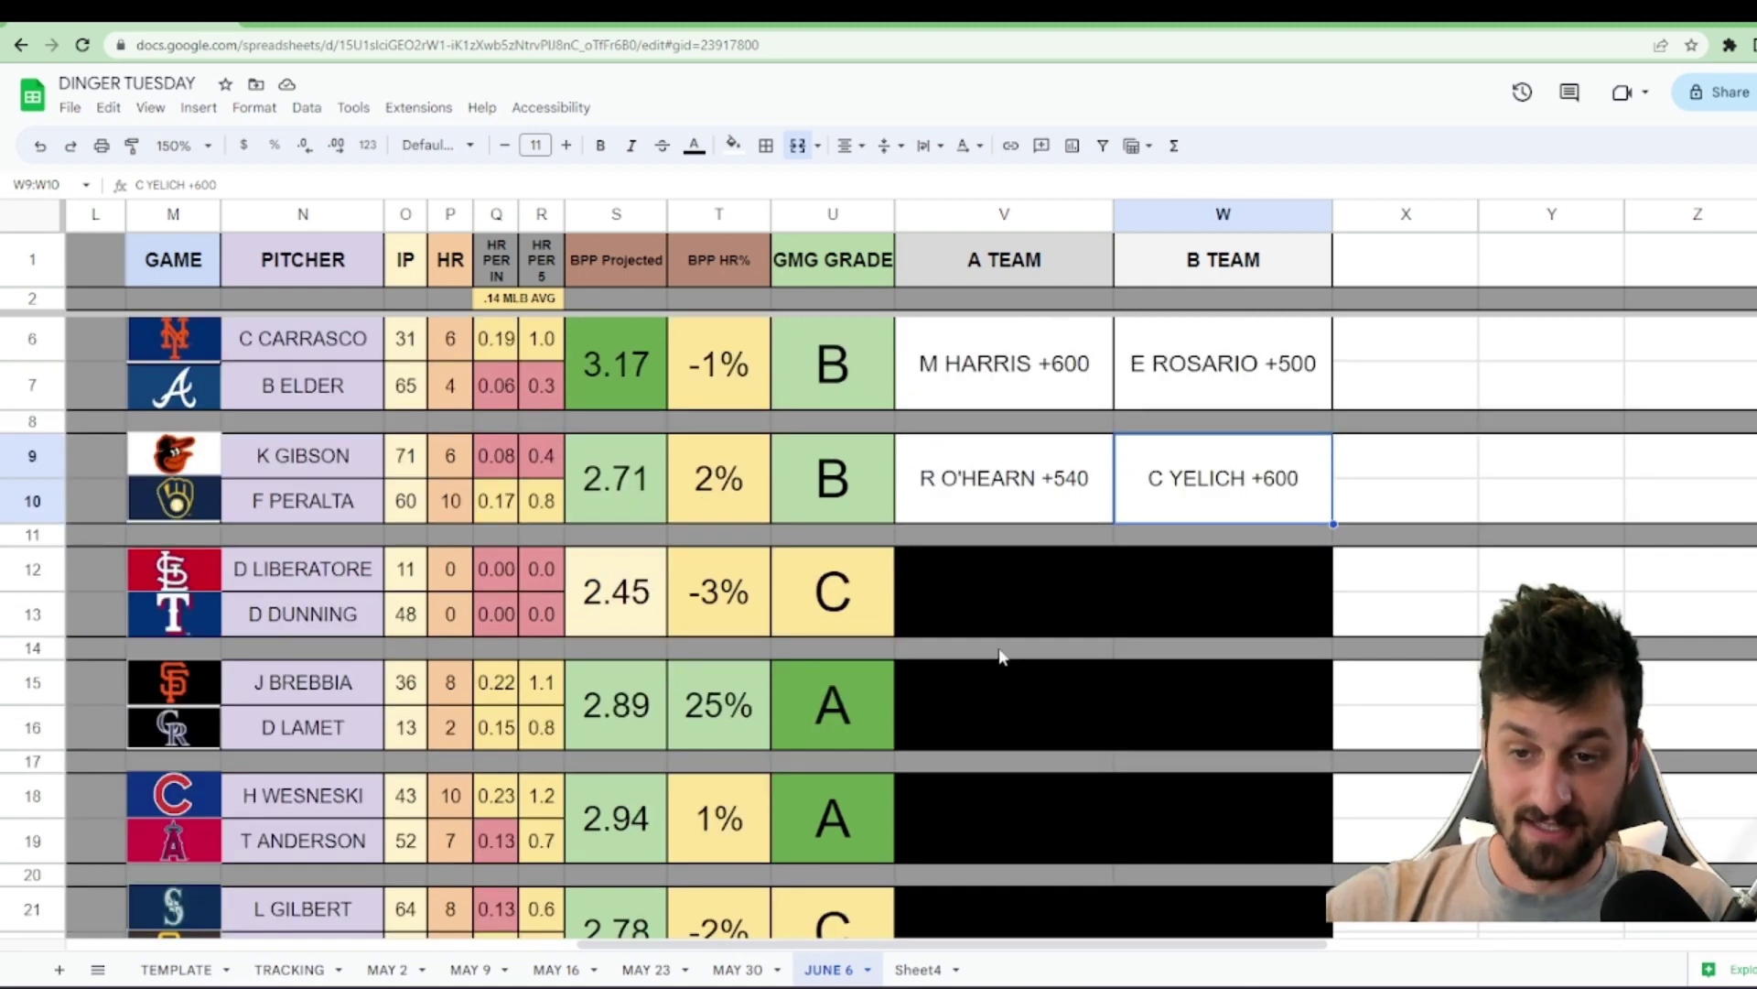
click(406, 579)
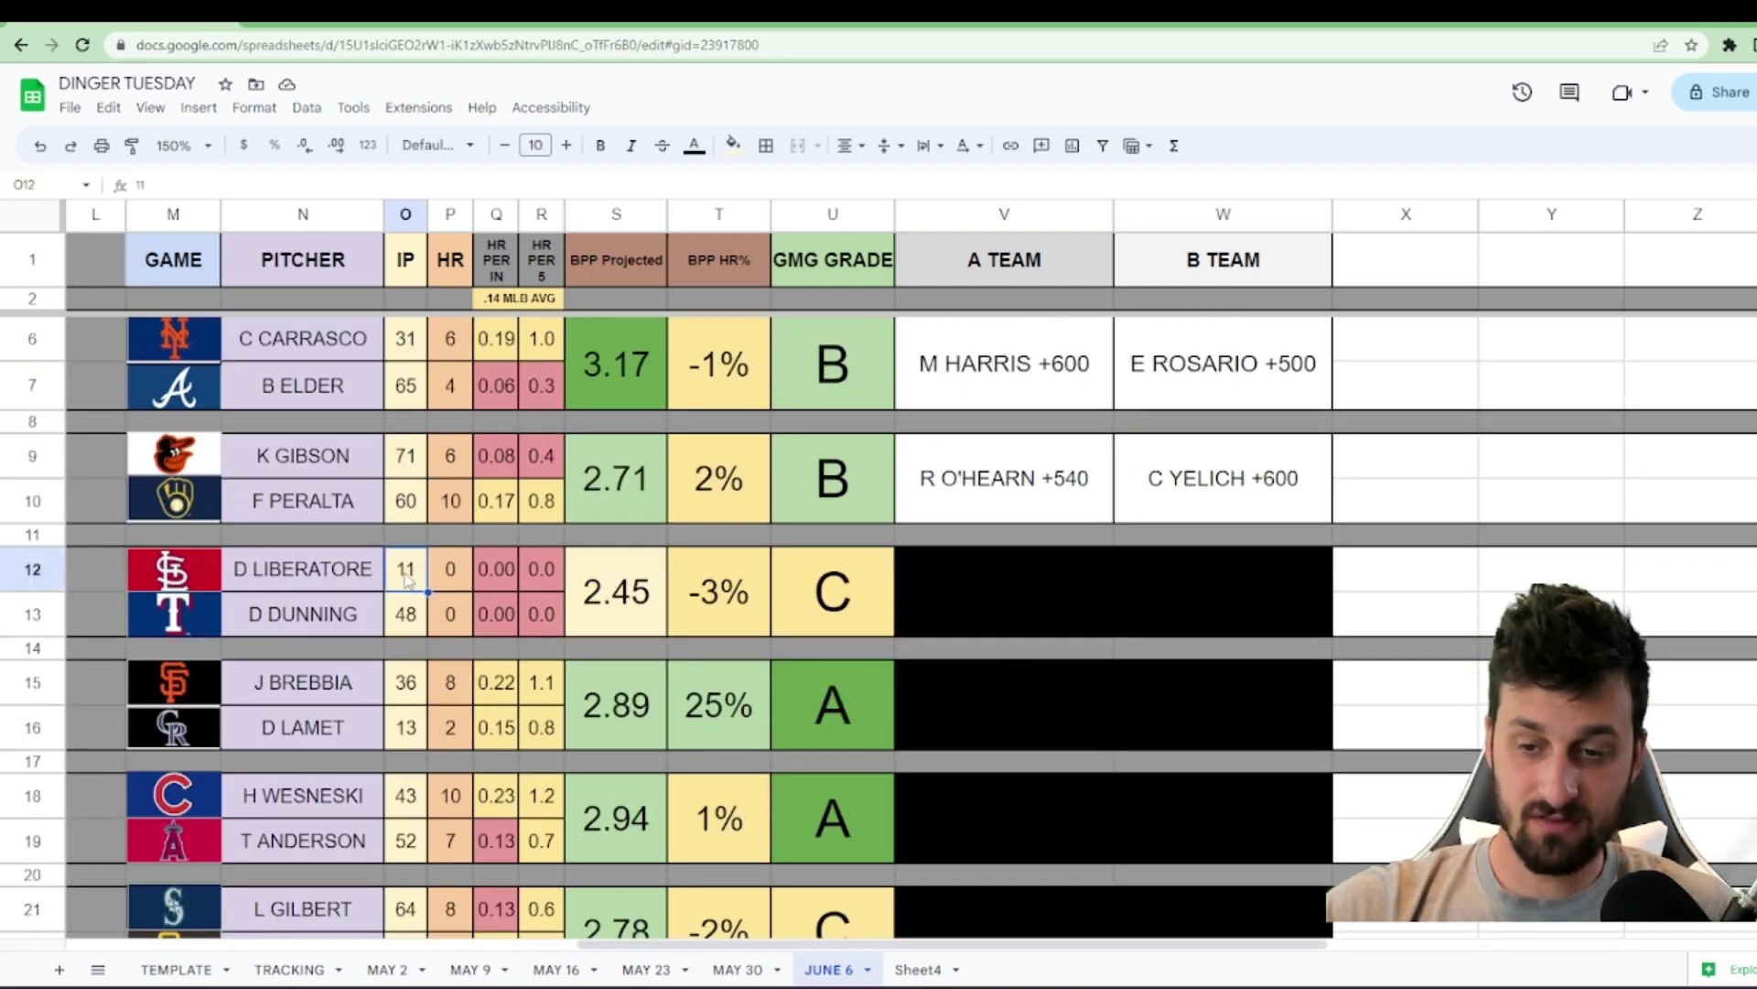
drag(494, 575, 528, 575)
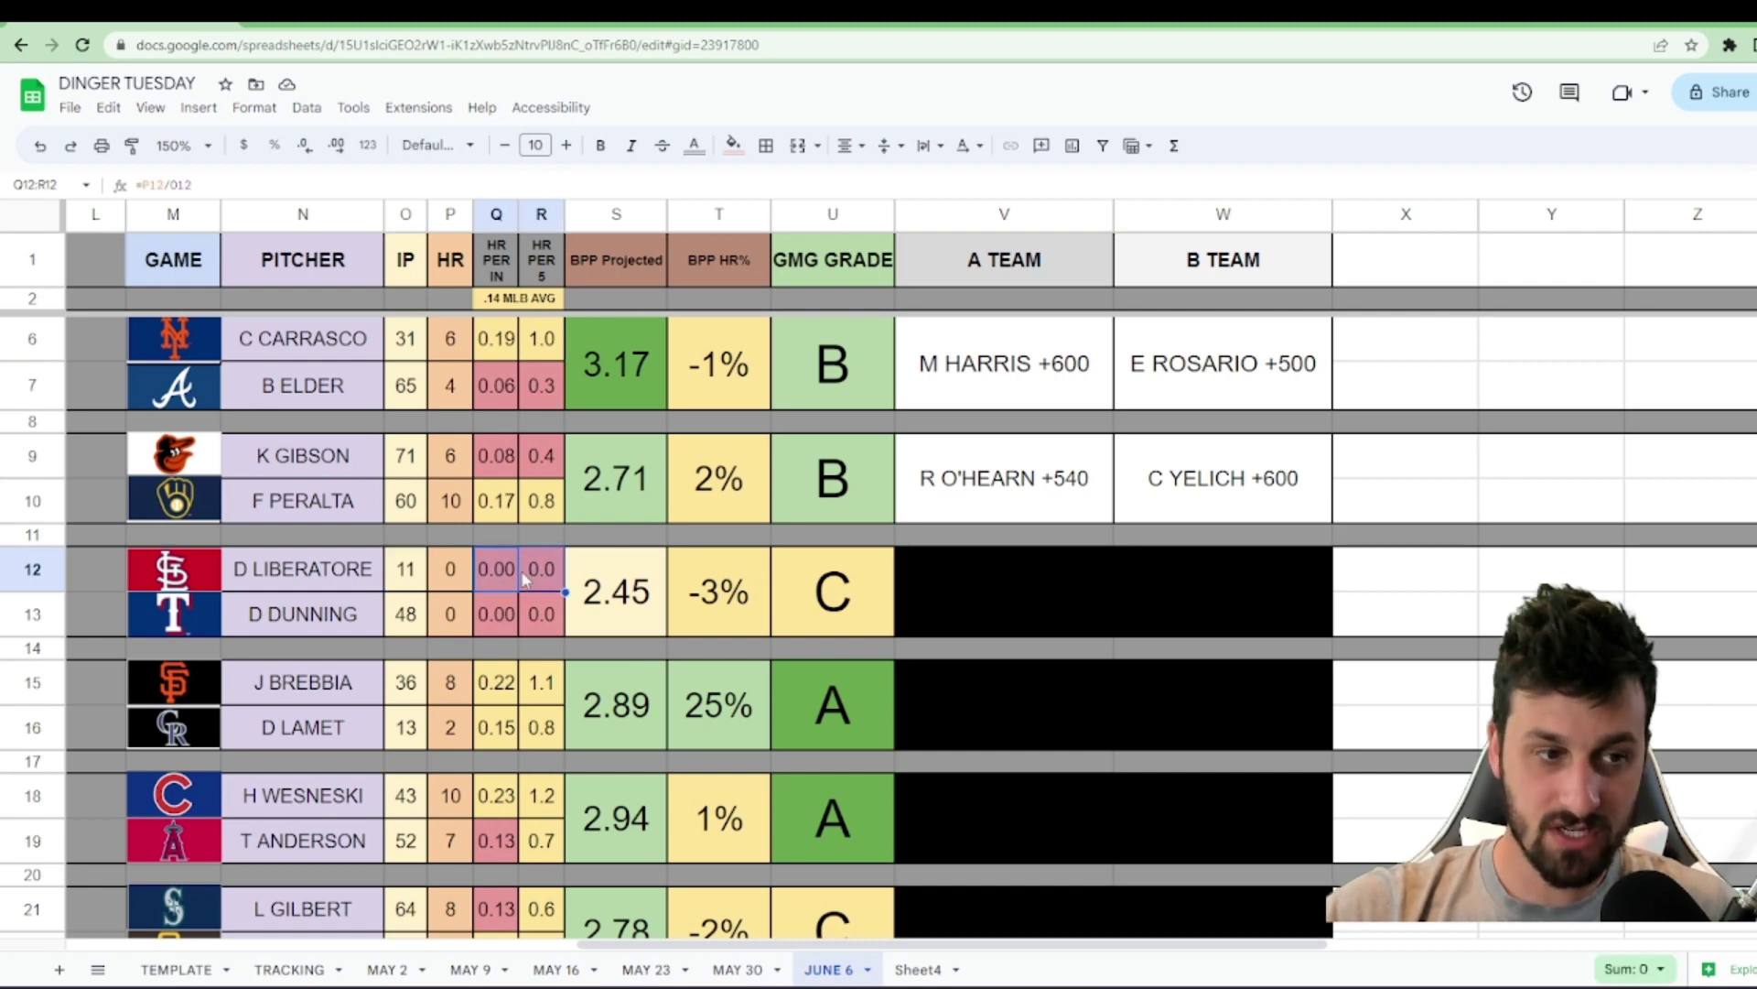
click(422, 617)
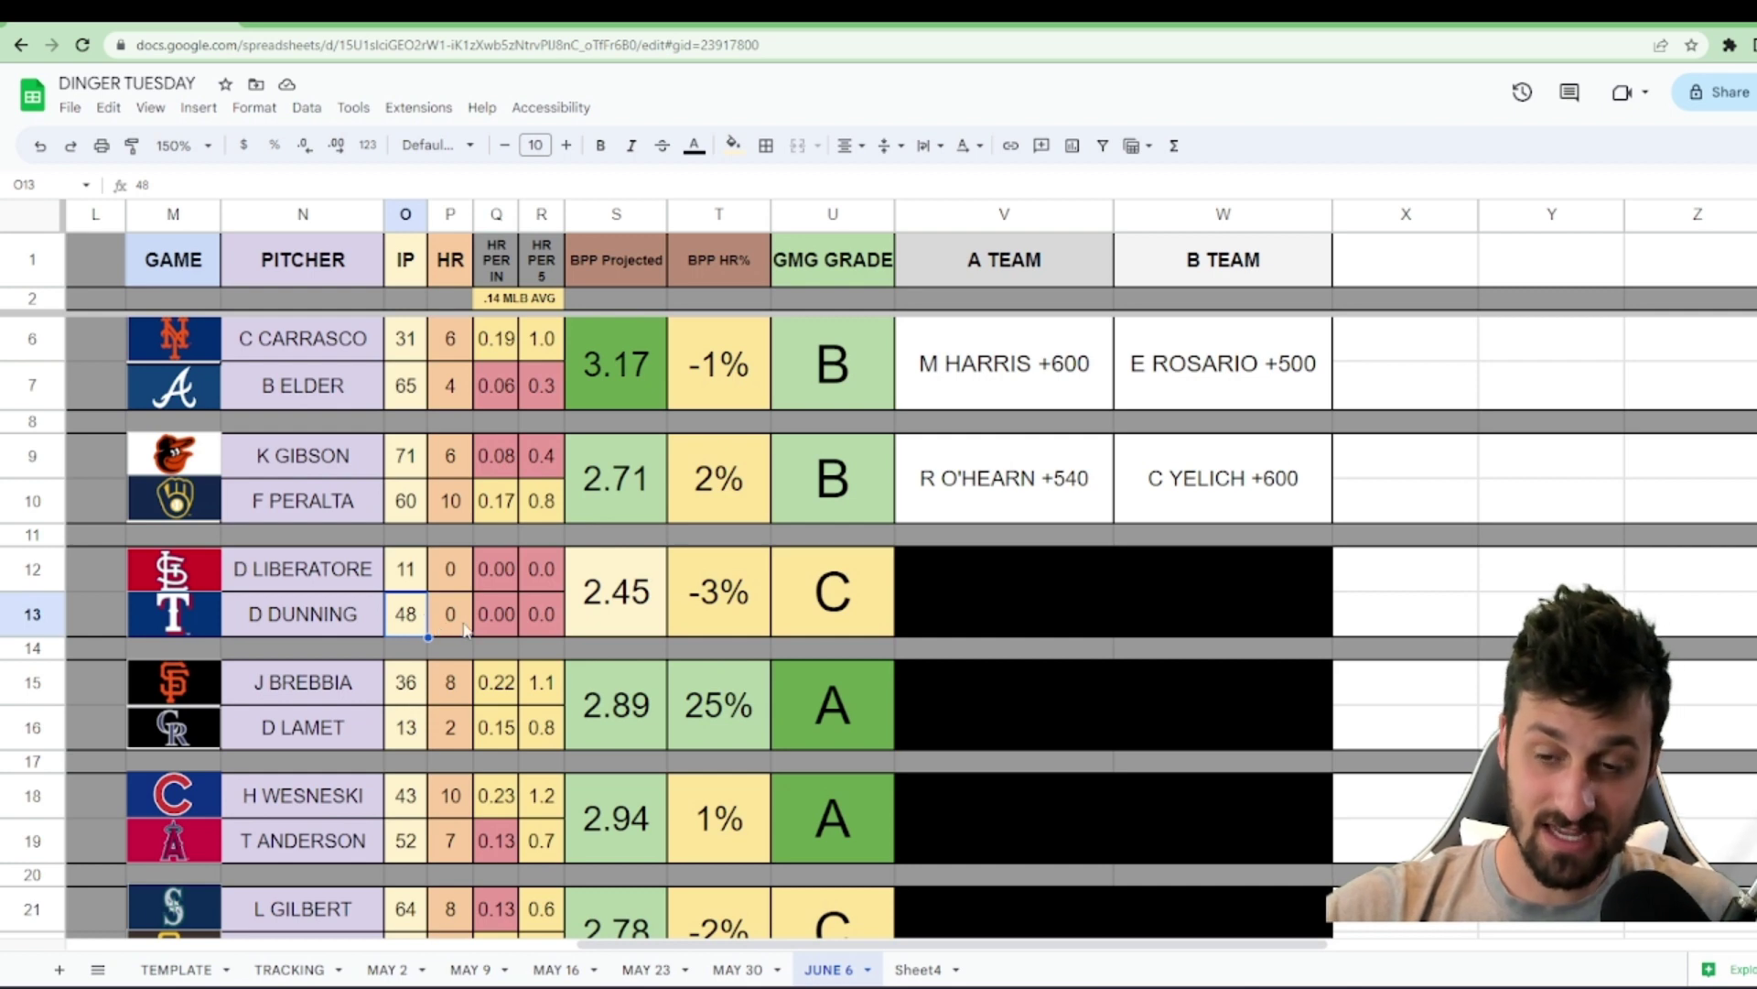
drag(515, 621, 535, 613)
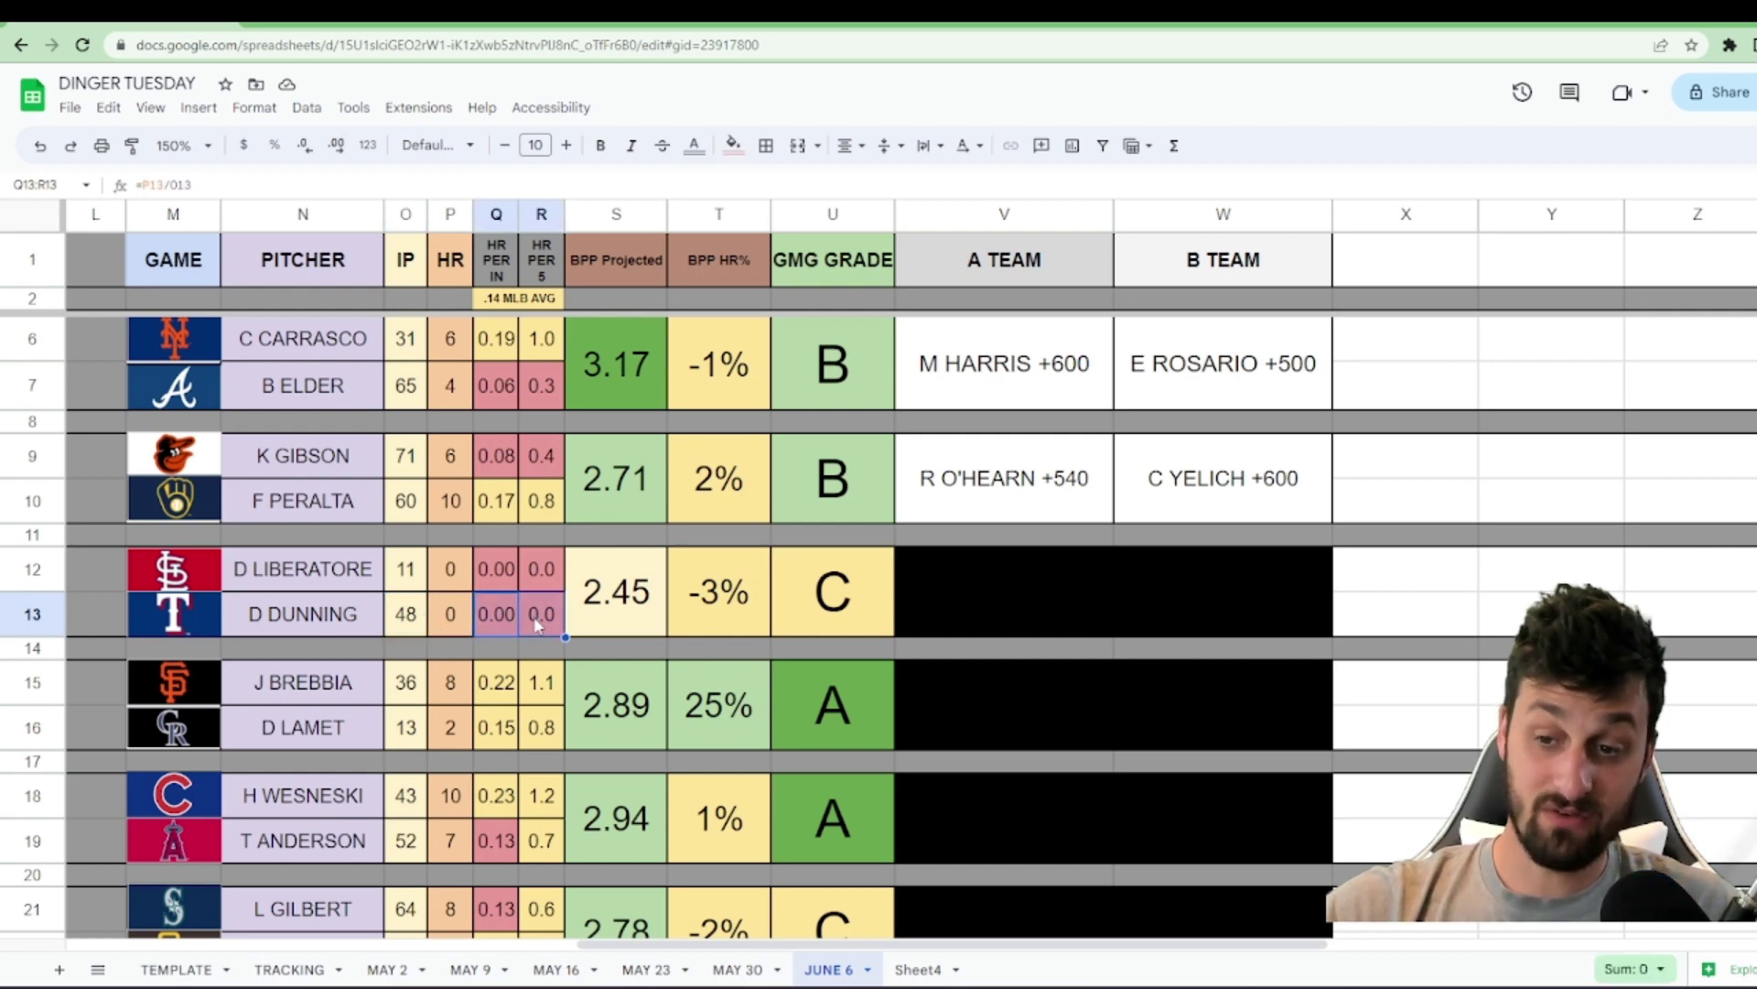
click(654, 614)
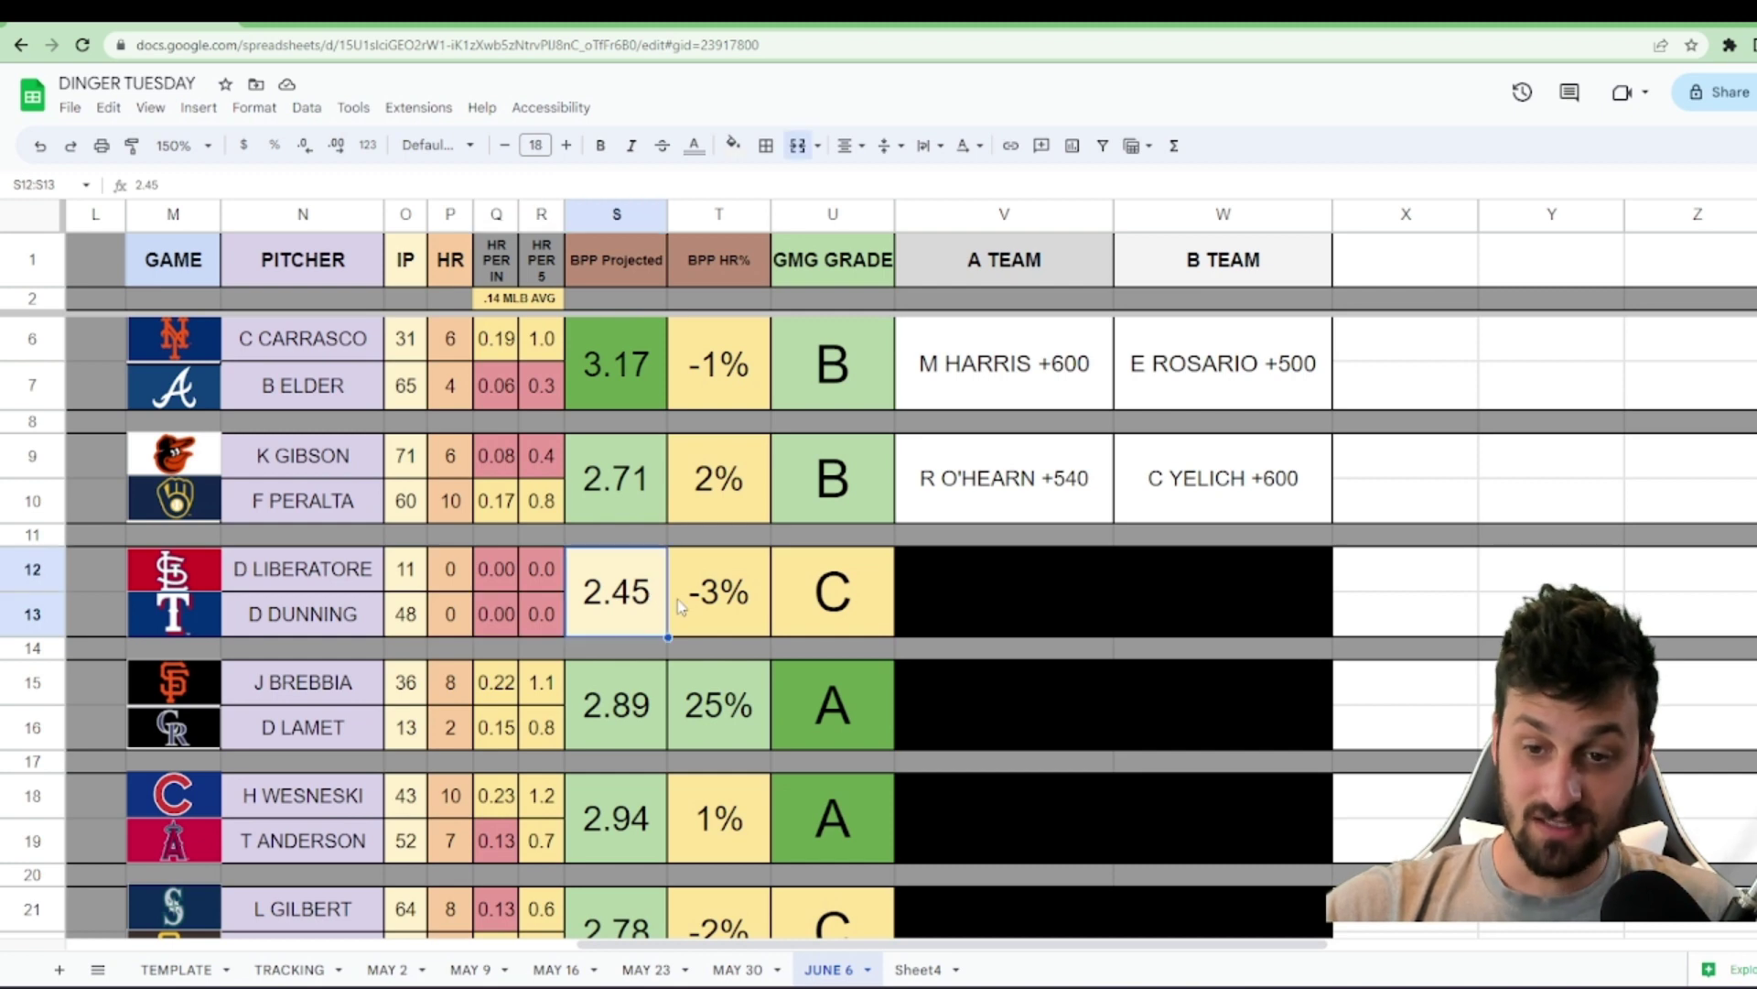
- Reset the fill color of the Cardinals–Rangers A TEAM and B TEAM cells to reveal both picks
drag(1006, 597, 1148, 591)
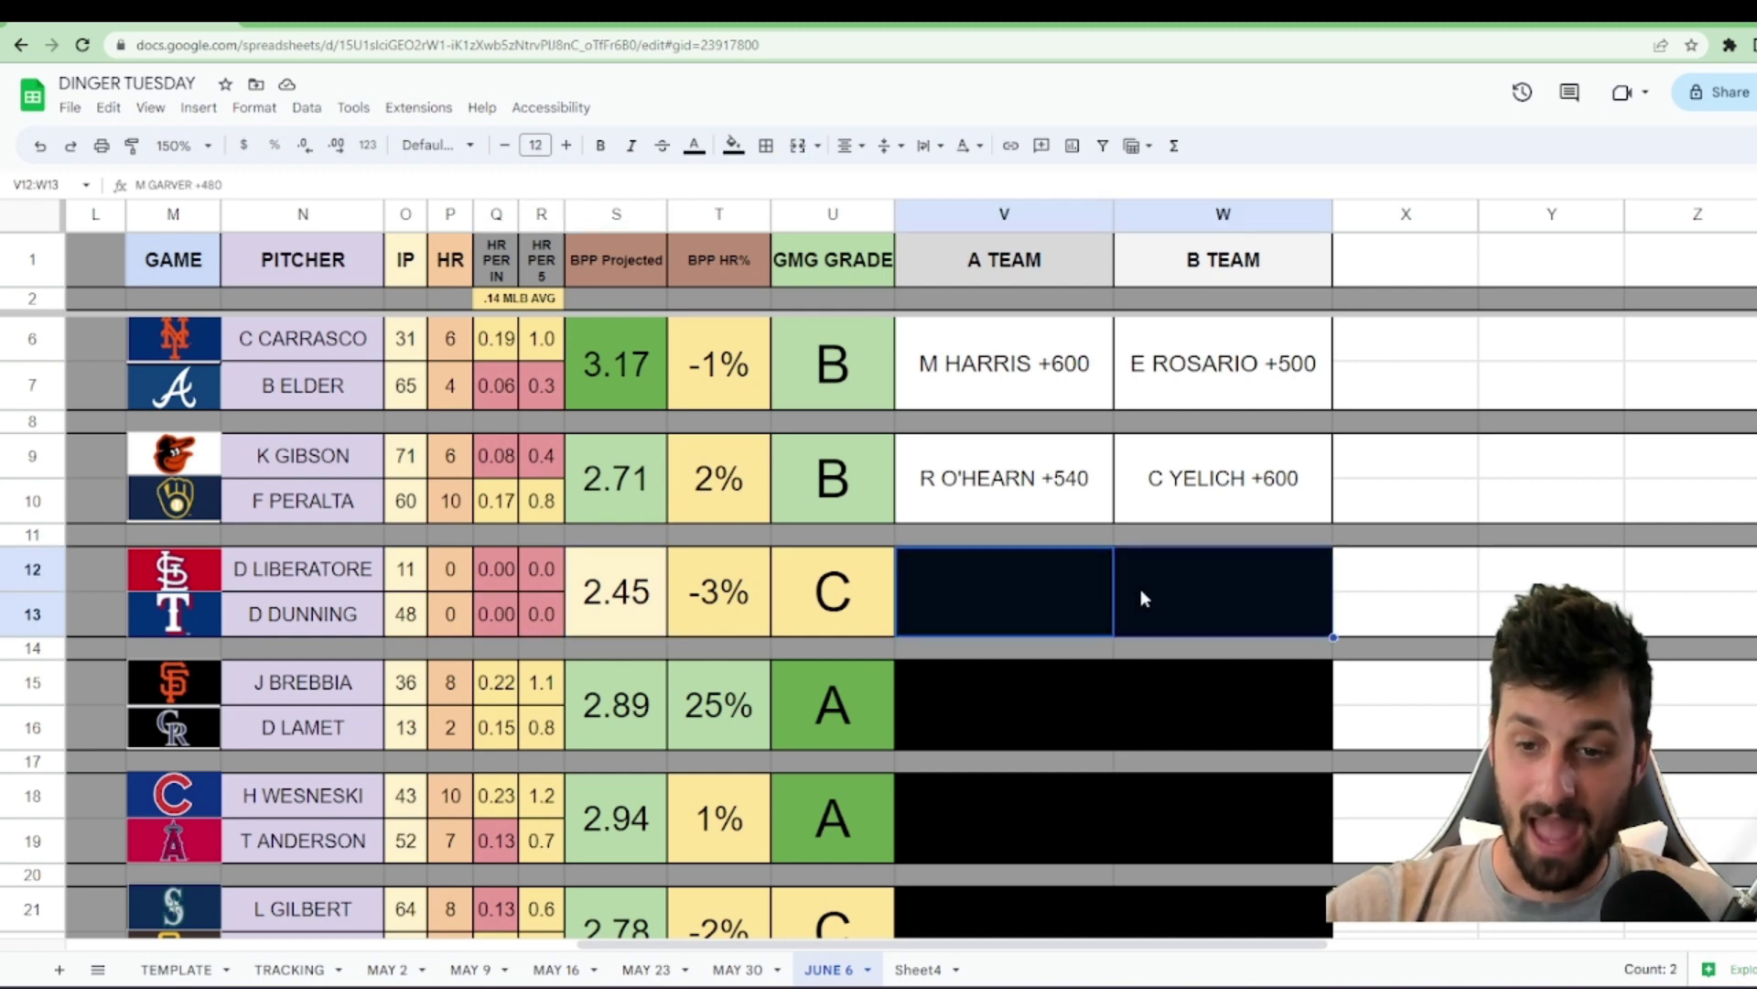
click(733, 145)
click(773, 192)
click(1189, 712)
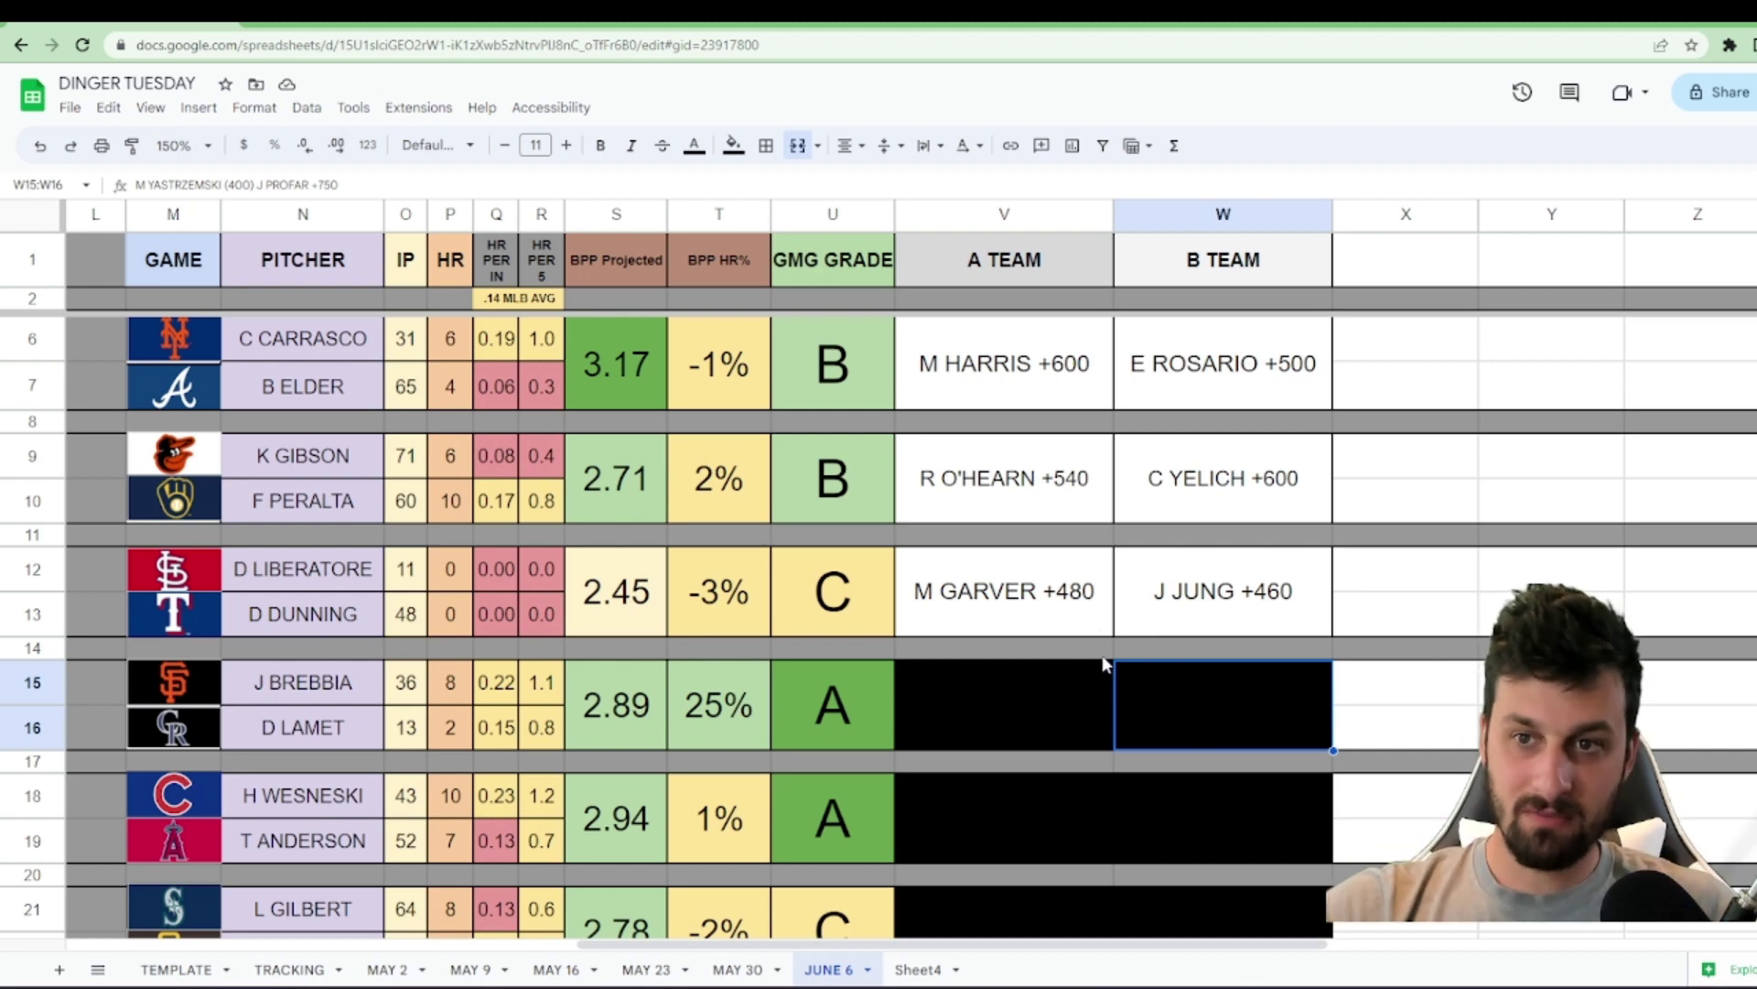
- Switch to FanDuel, dismiss the log-back-in prompt, and open the St. Louis Cardinals @ Texas Rangers page to check its home run odds
key(ctrl+Tab)
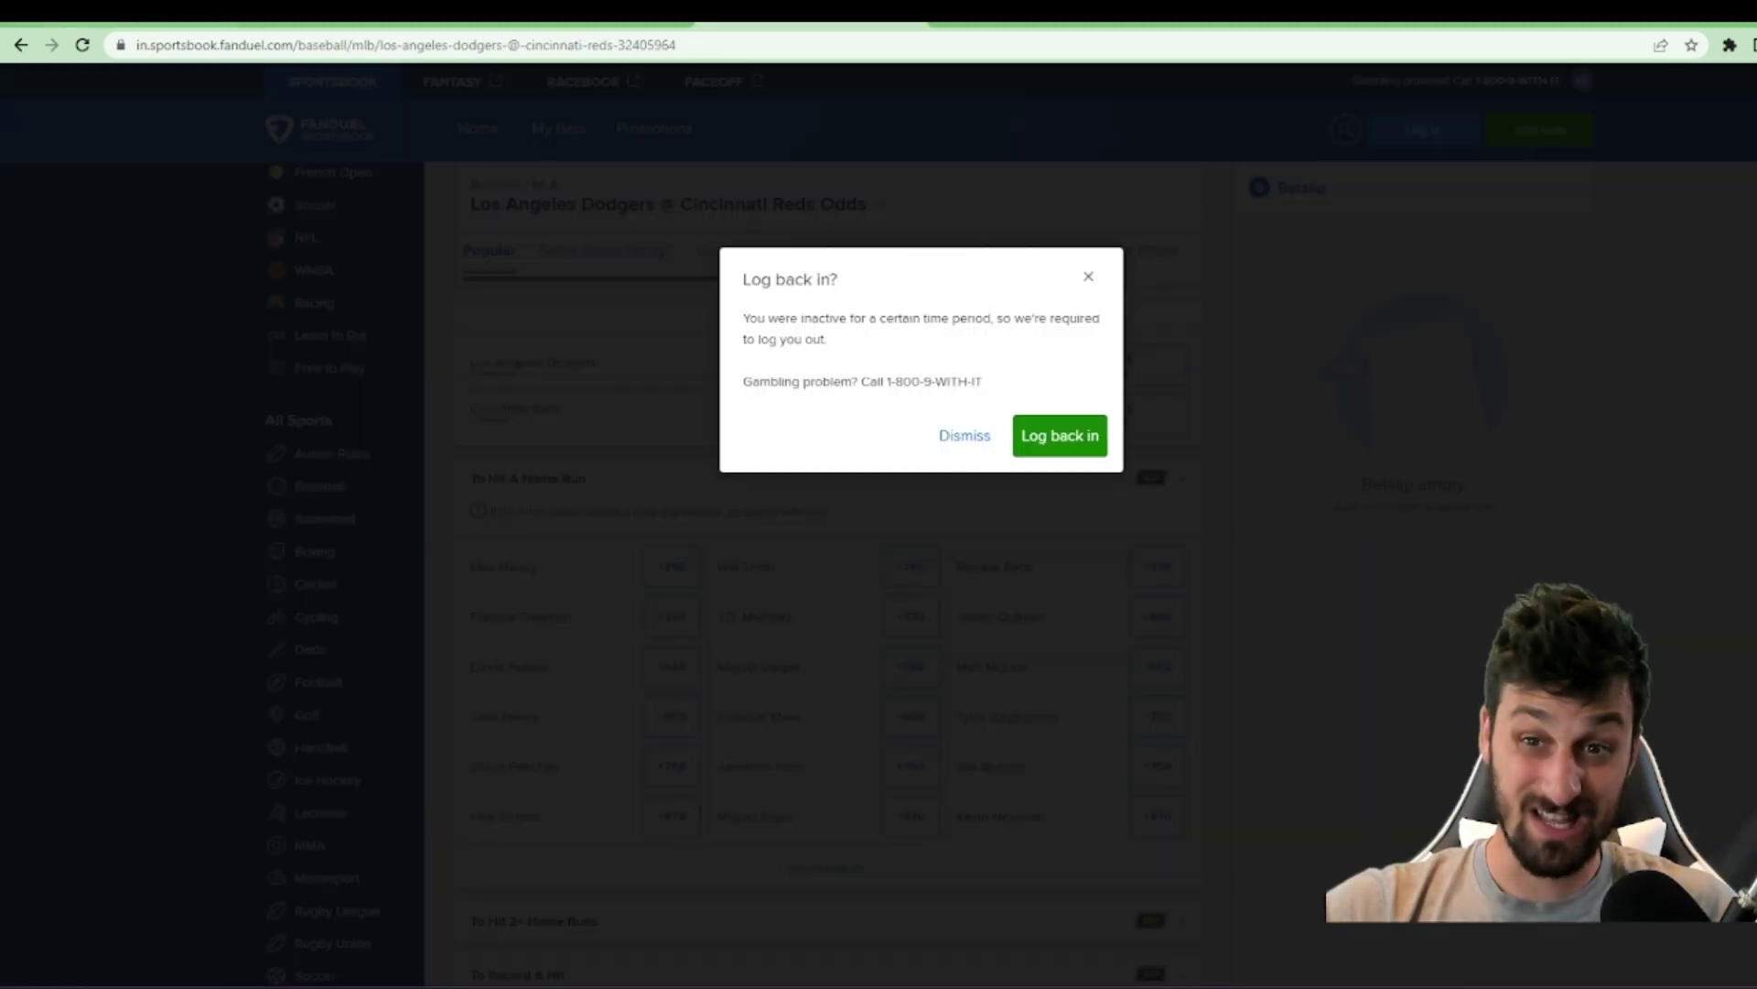
click(736, 13)
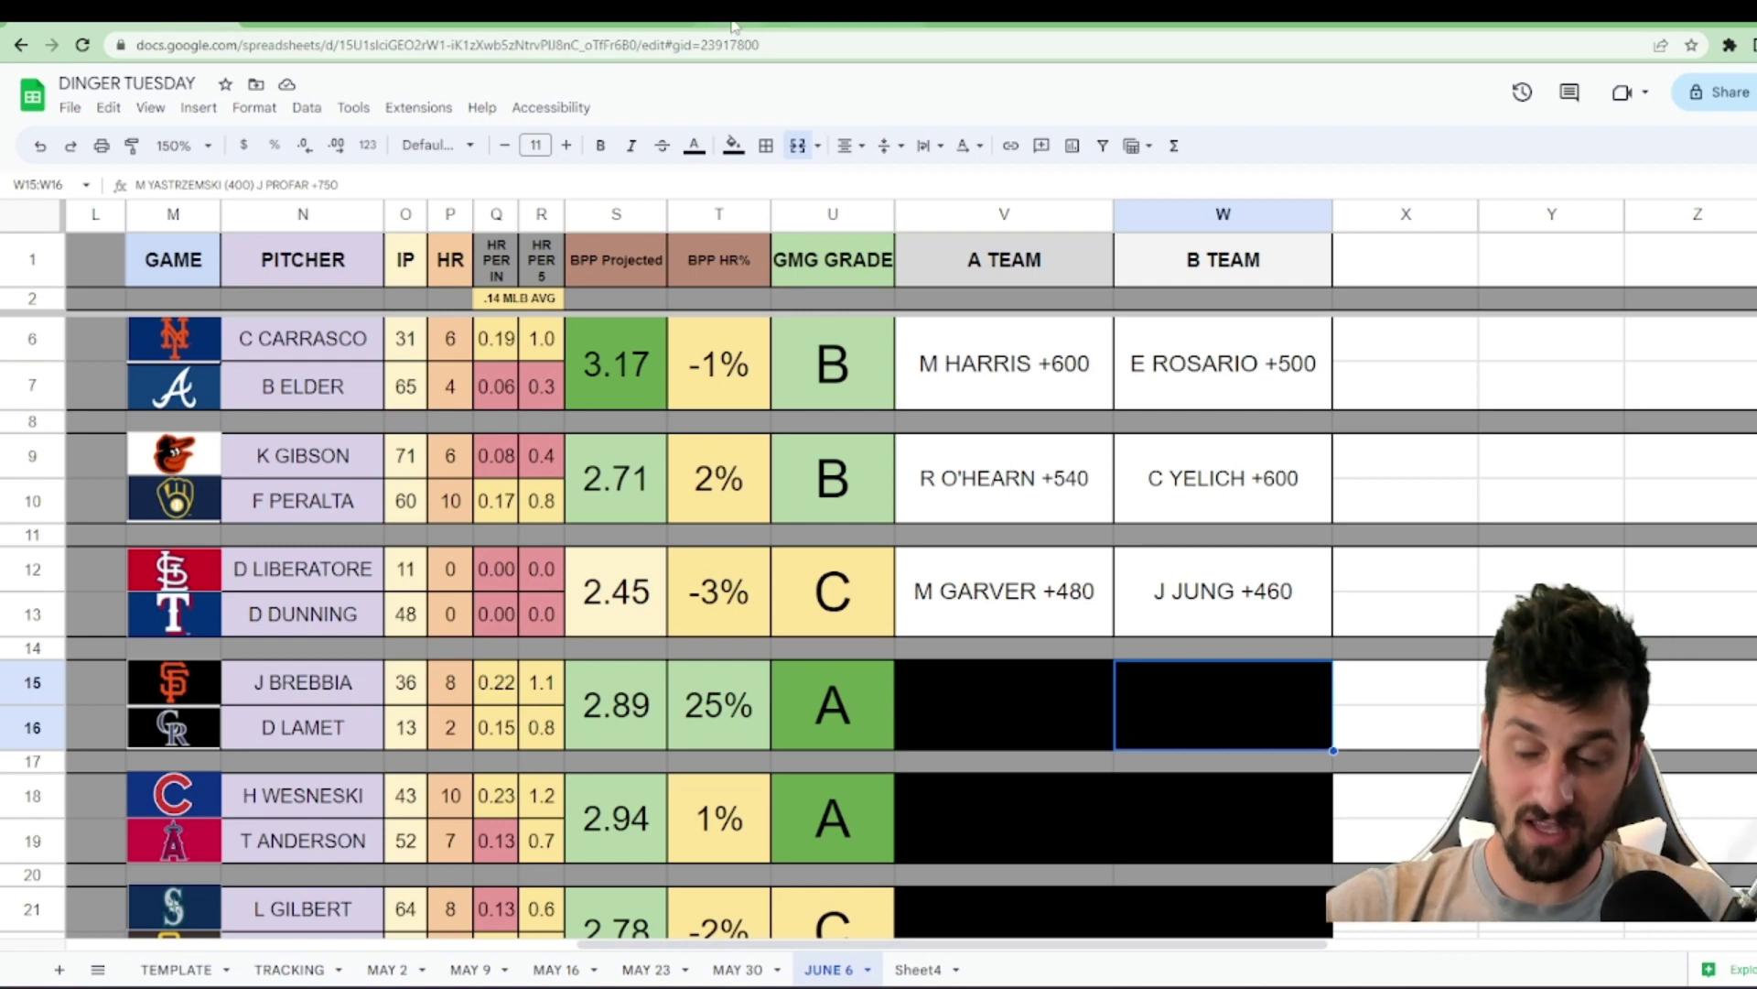
key(ctrl+Tab)
click(936, 443)
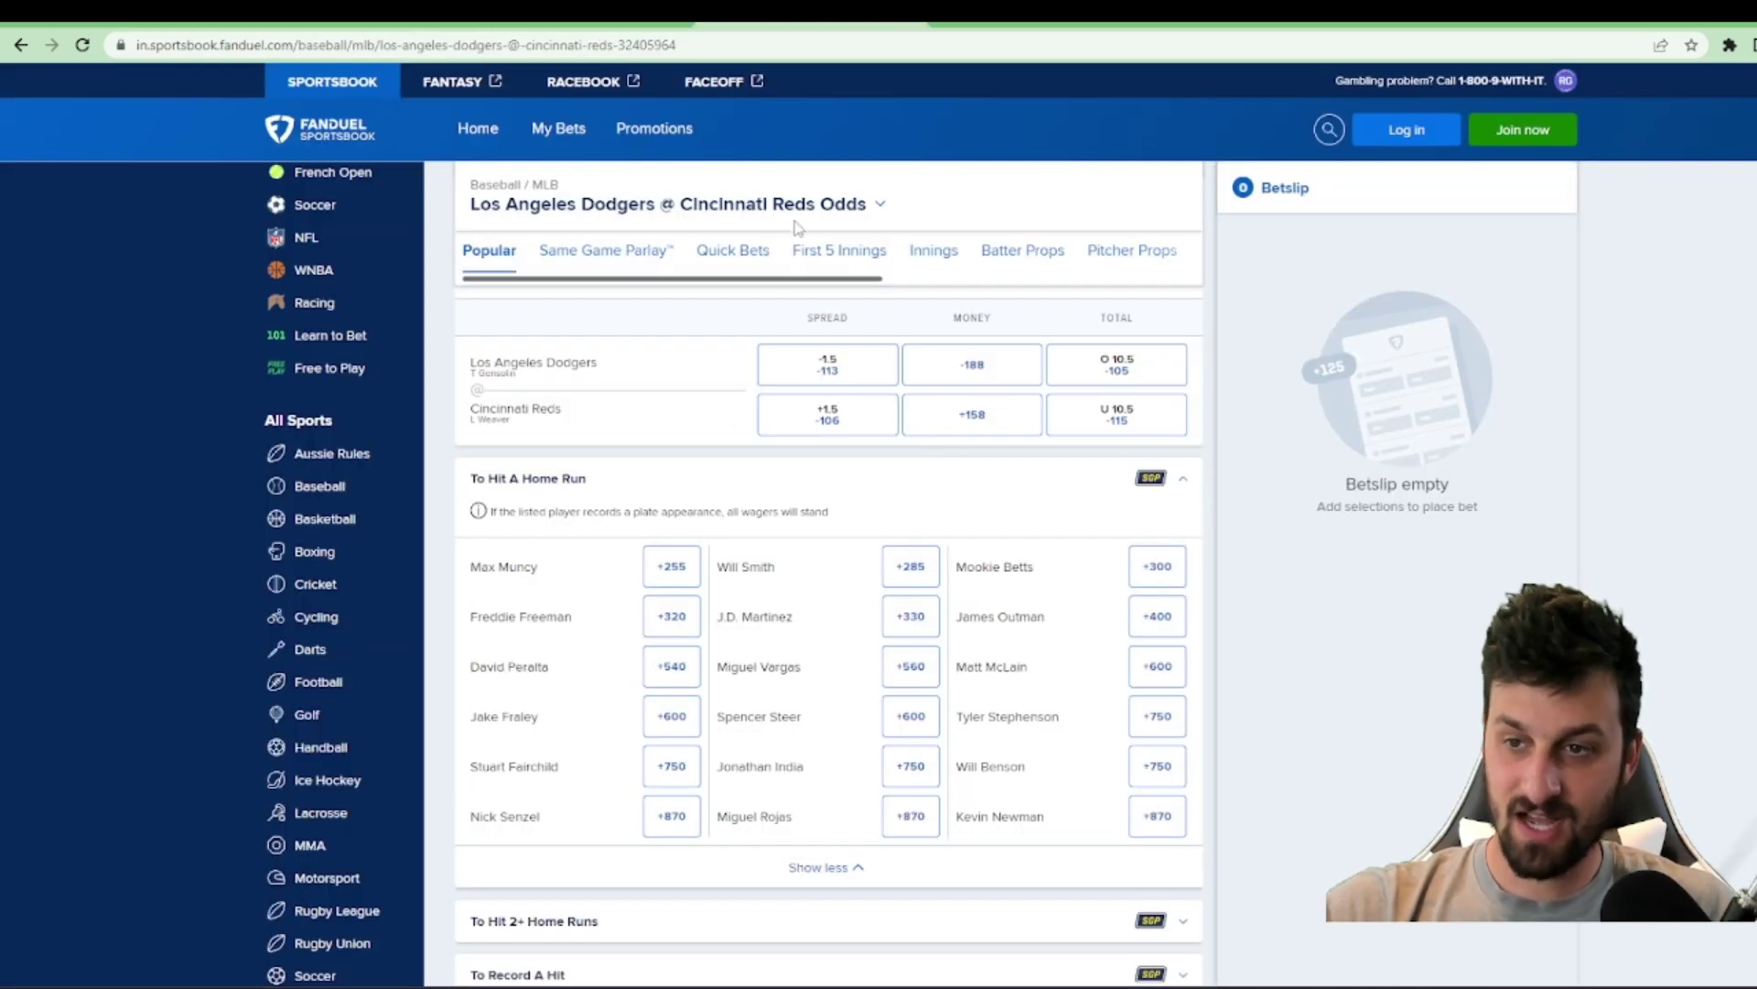
click(882, 207)
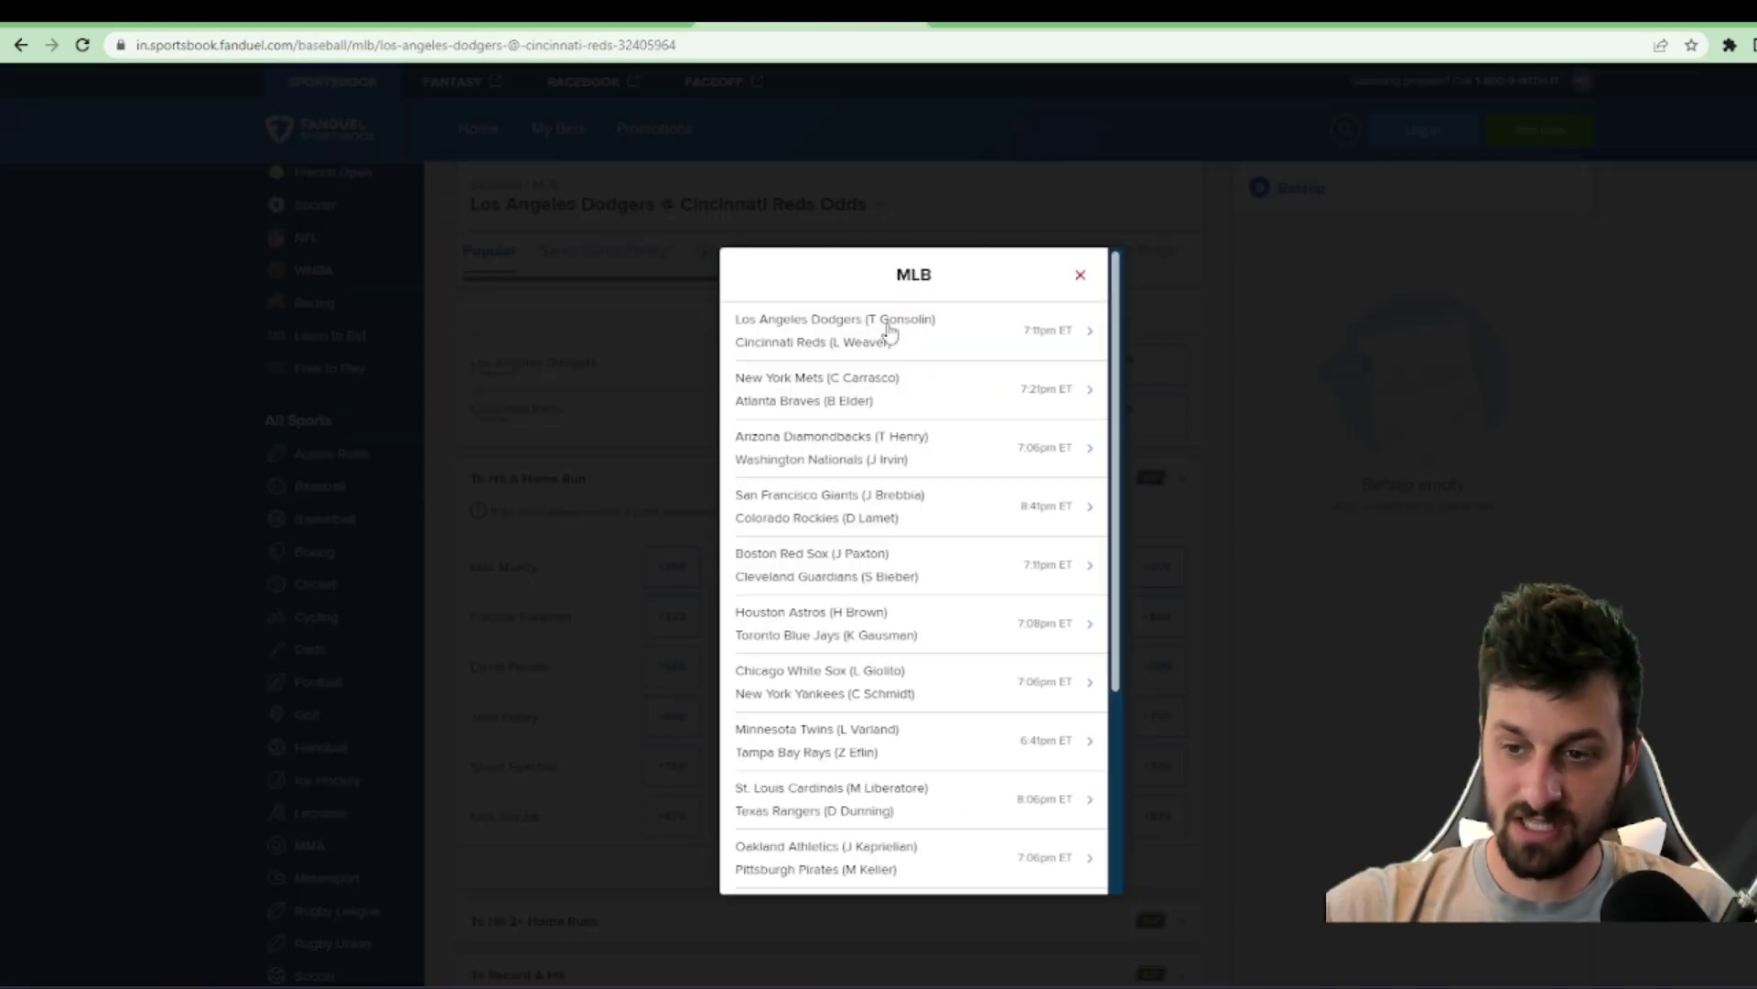
click(842, 811)
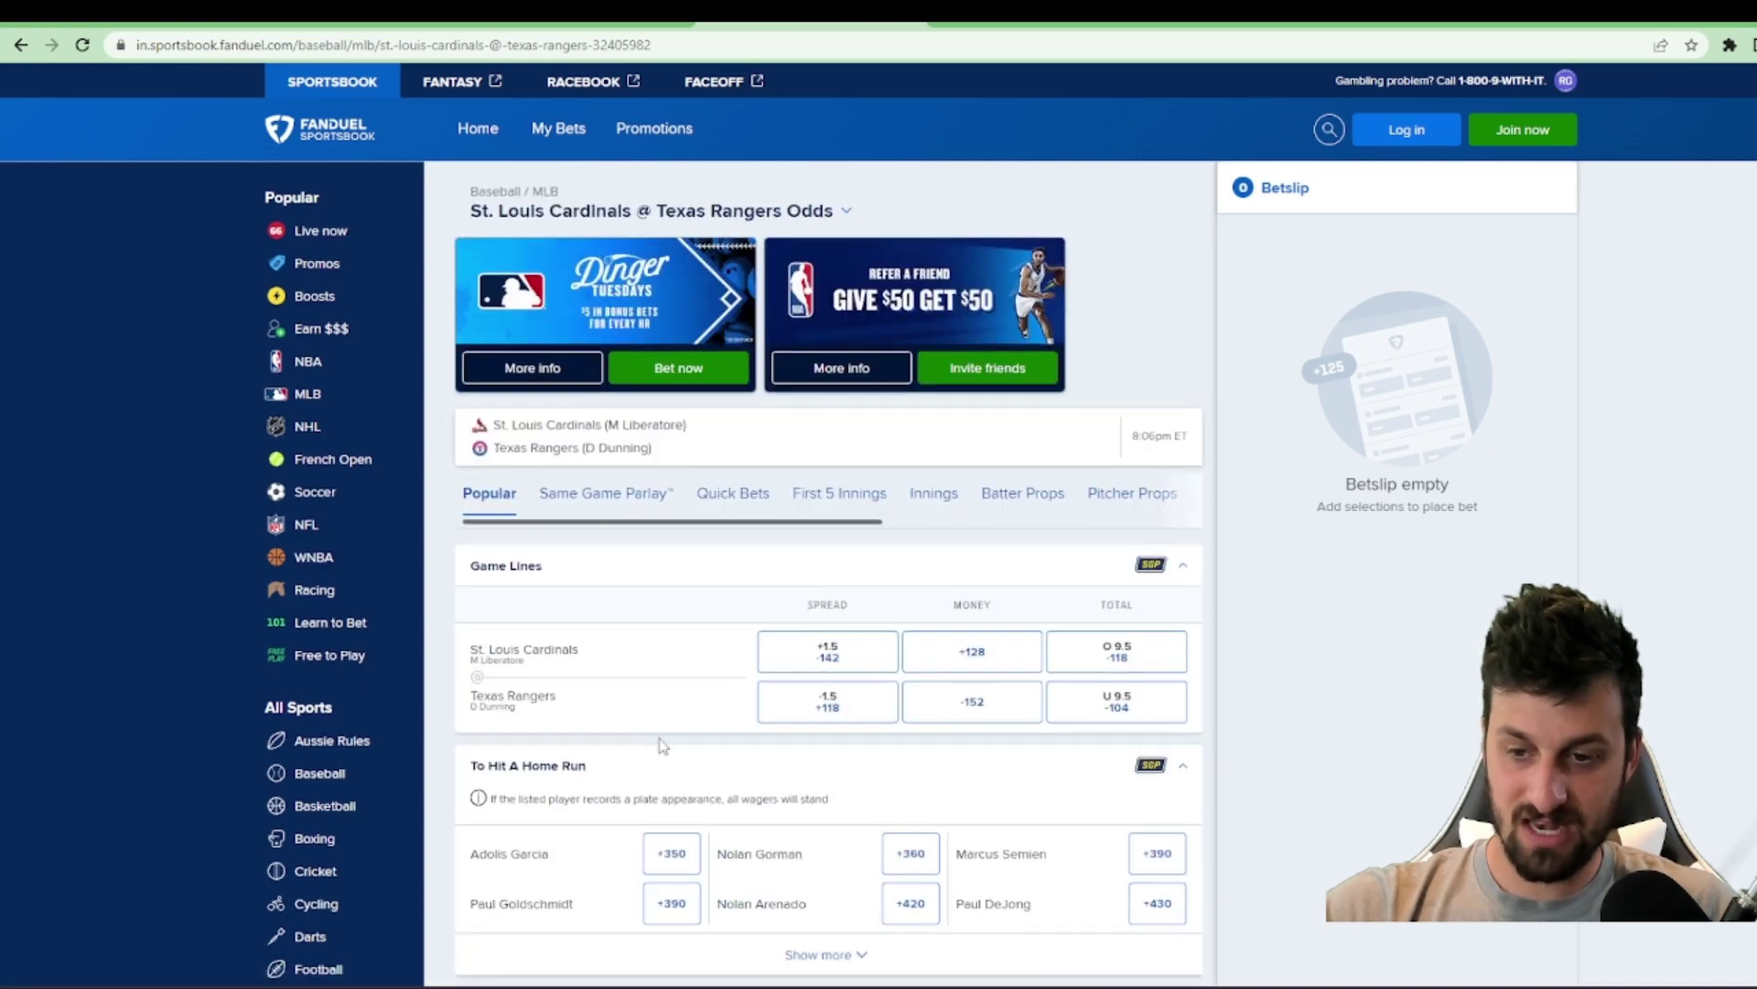
scroll(714, 820, down, 1)
click(1157, 769)
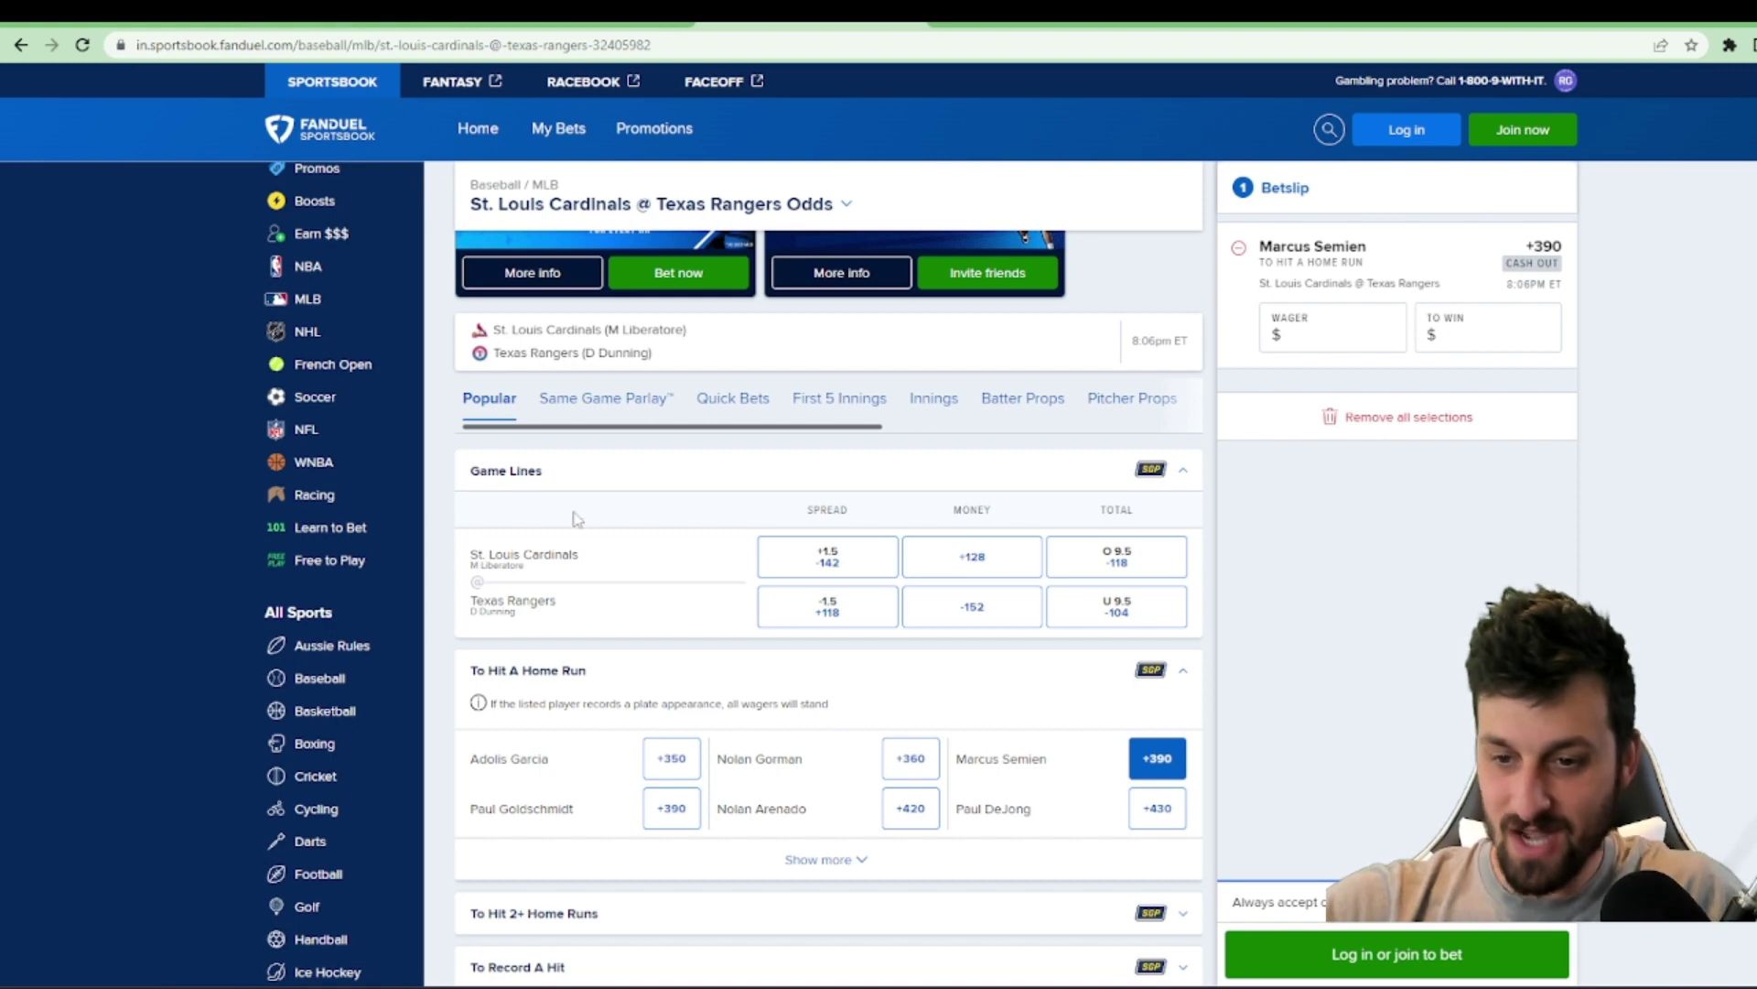
click(672, 758)
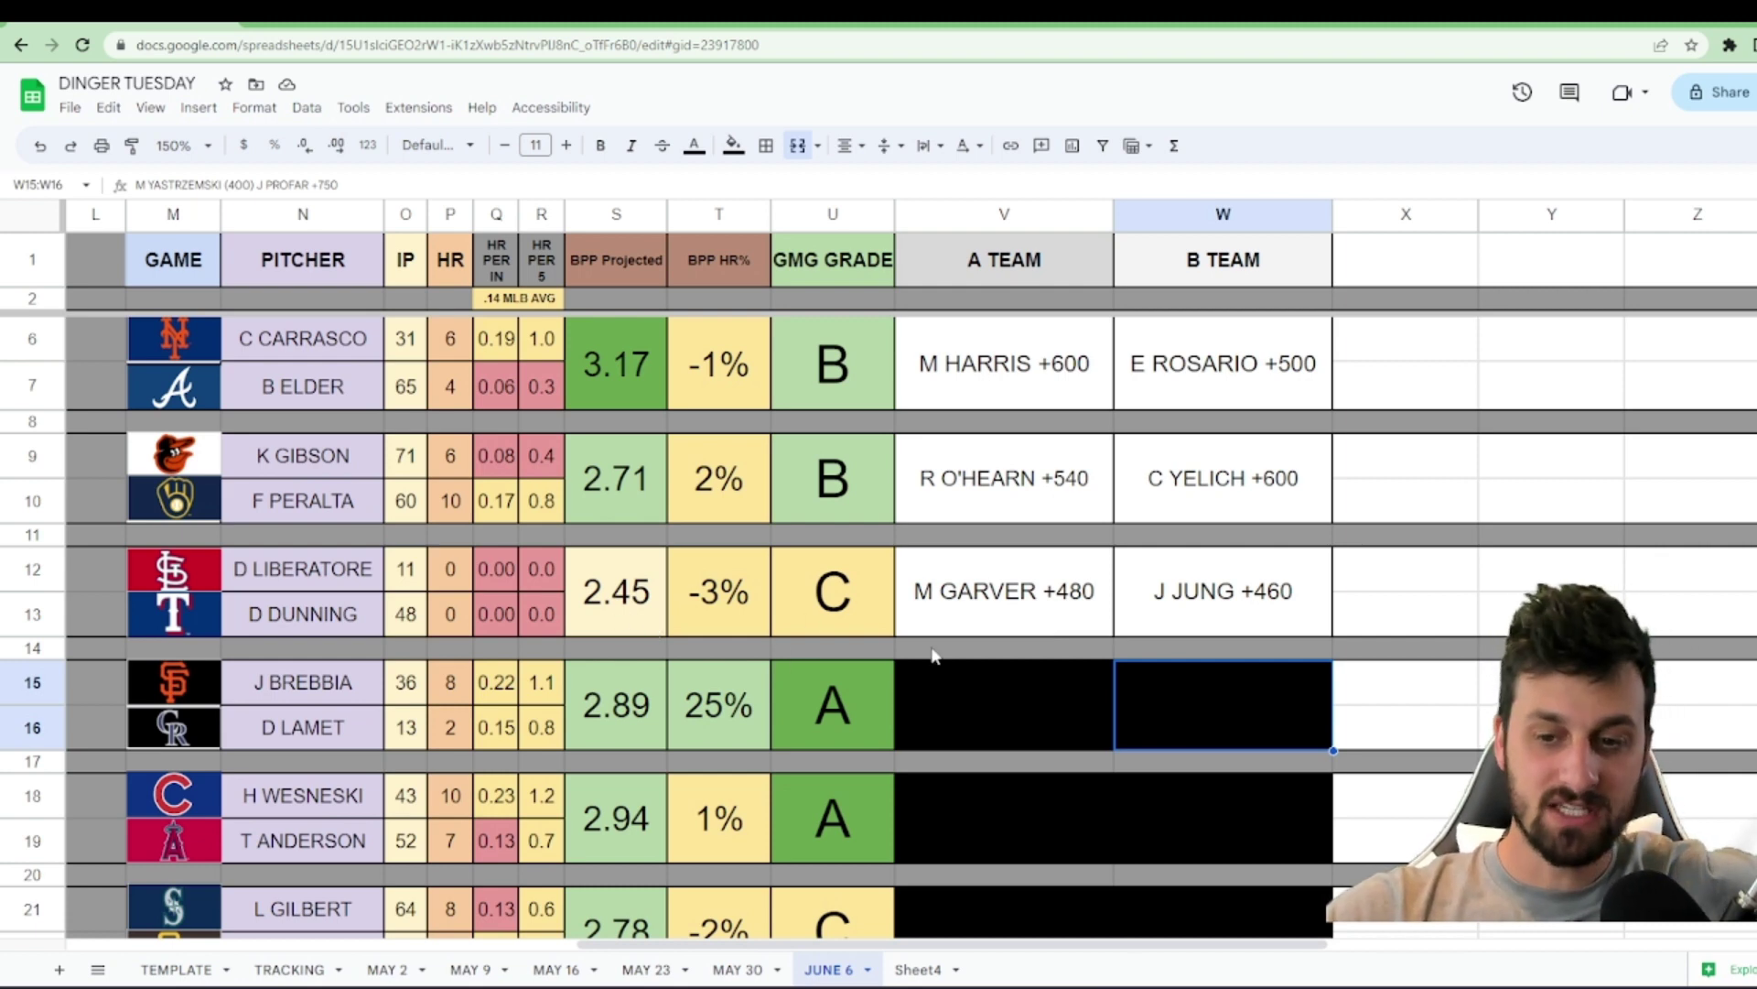
- Return to the DINGER TUESDAY sheet, reset the fill color of the Giants–Rockies A TEAM and B TEAM cells, and go over both revealed picks
scroll(921, 647, down, 3)
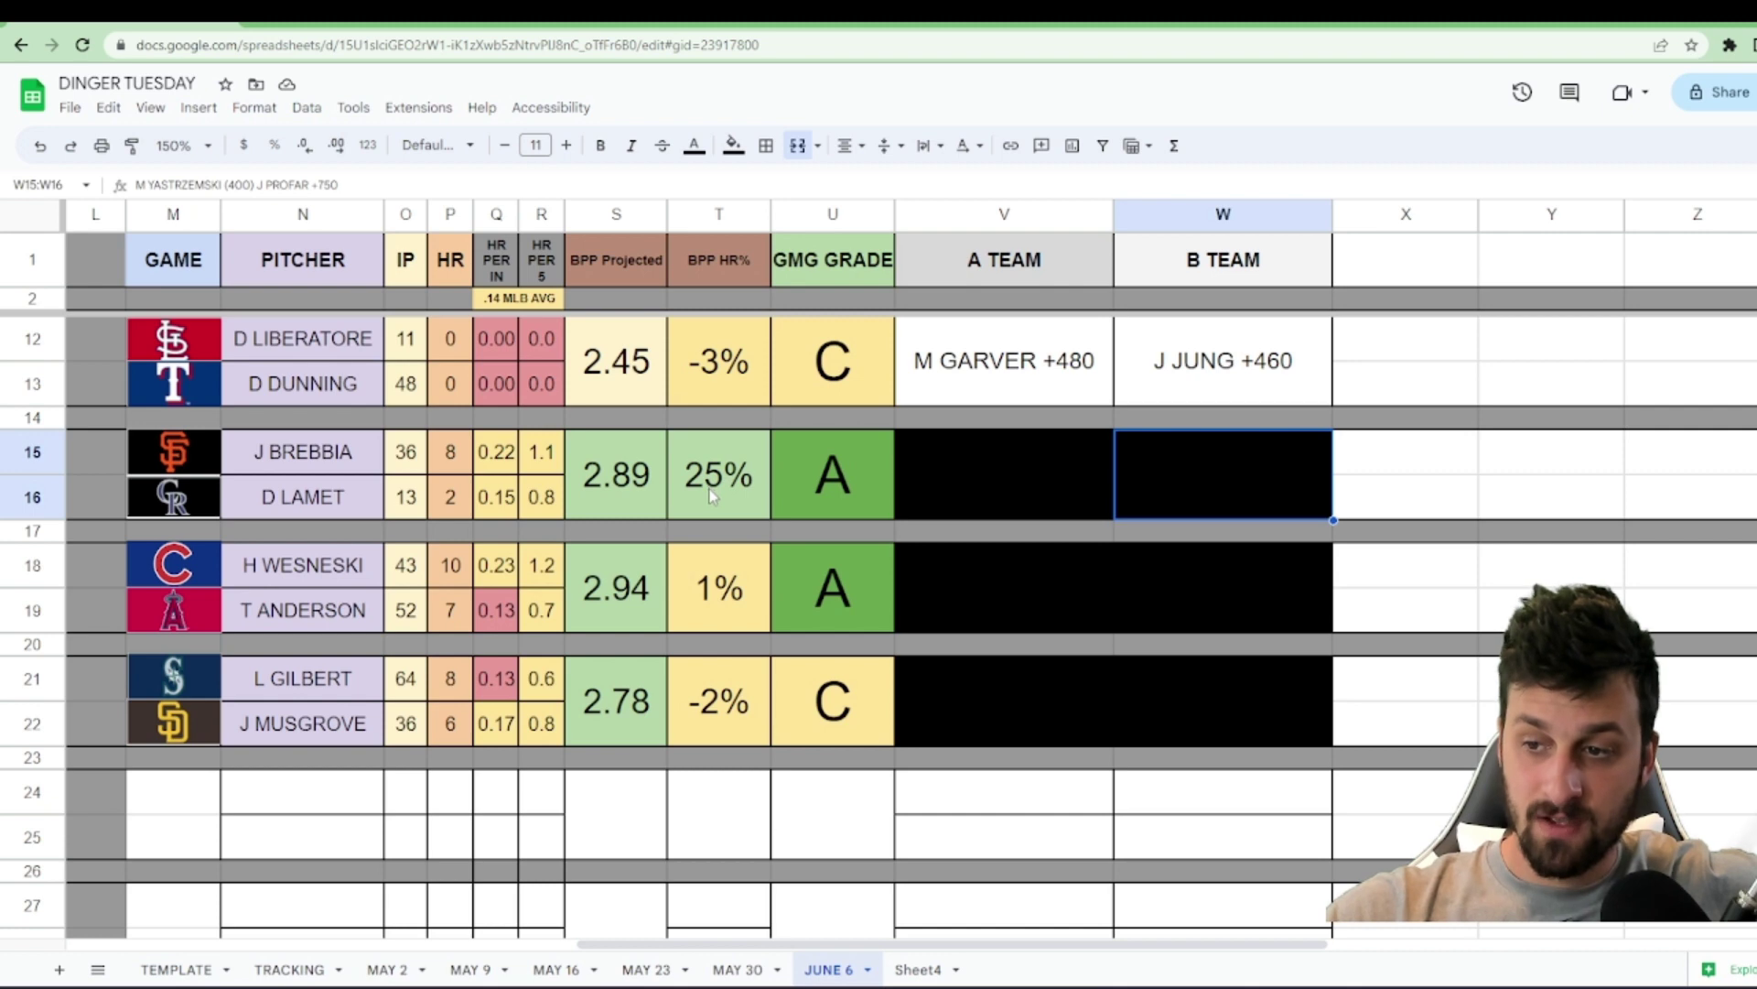
drag(1103, 508, 1189, 487)
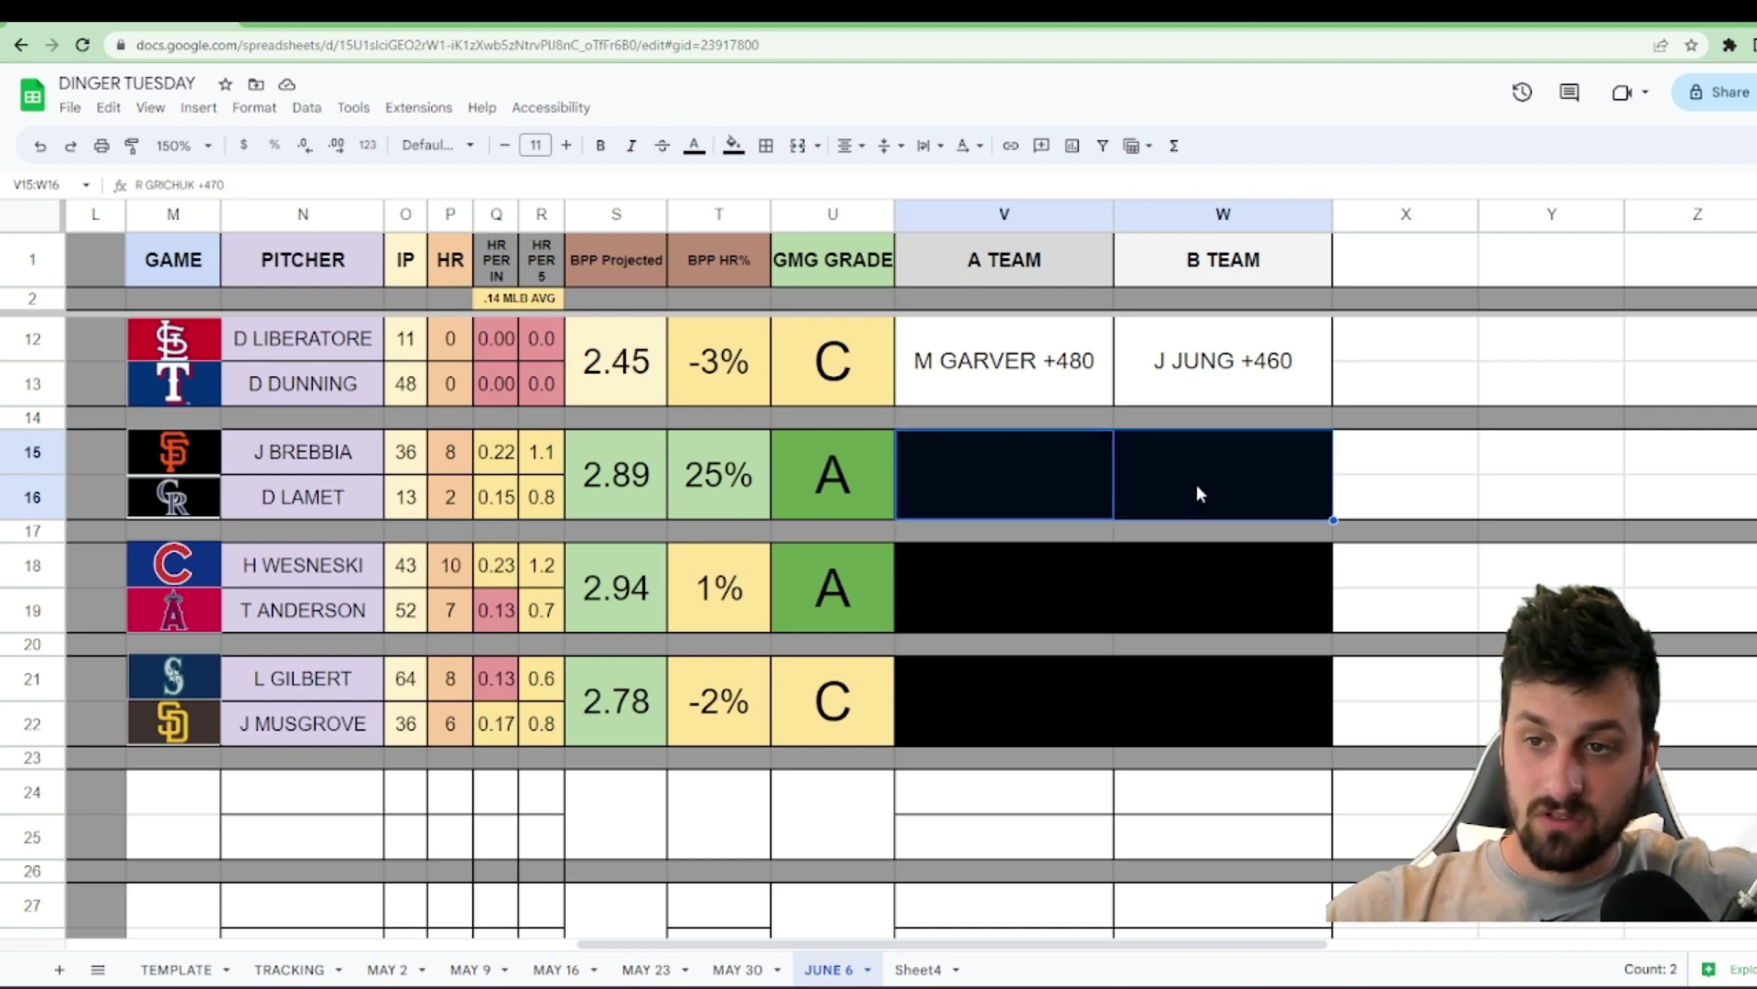
click(733, 145)
click(759, 180)
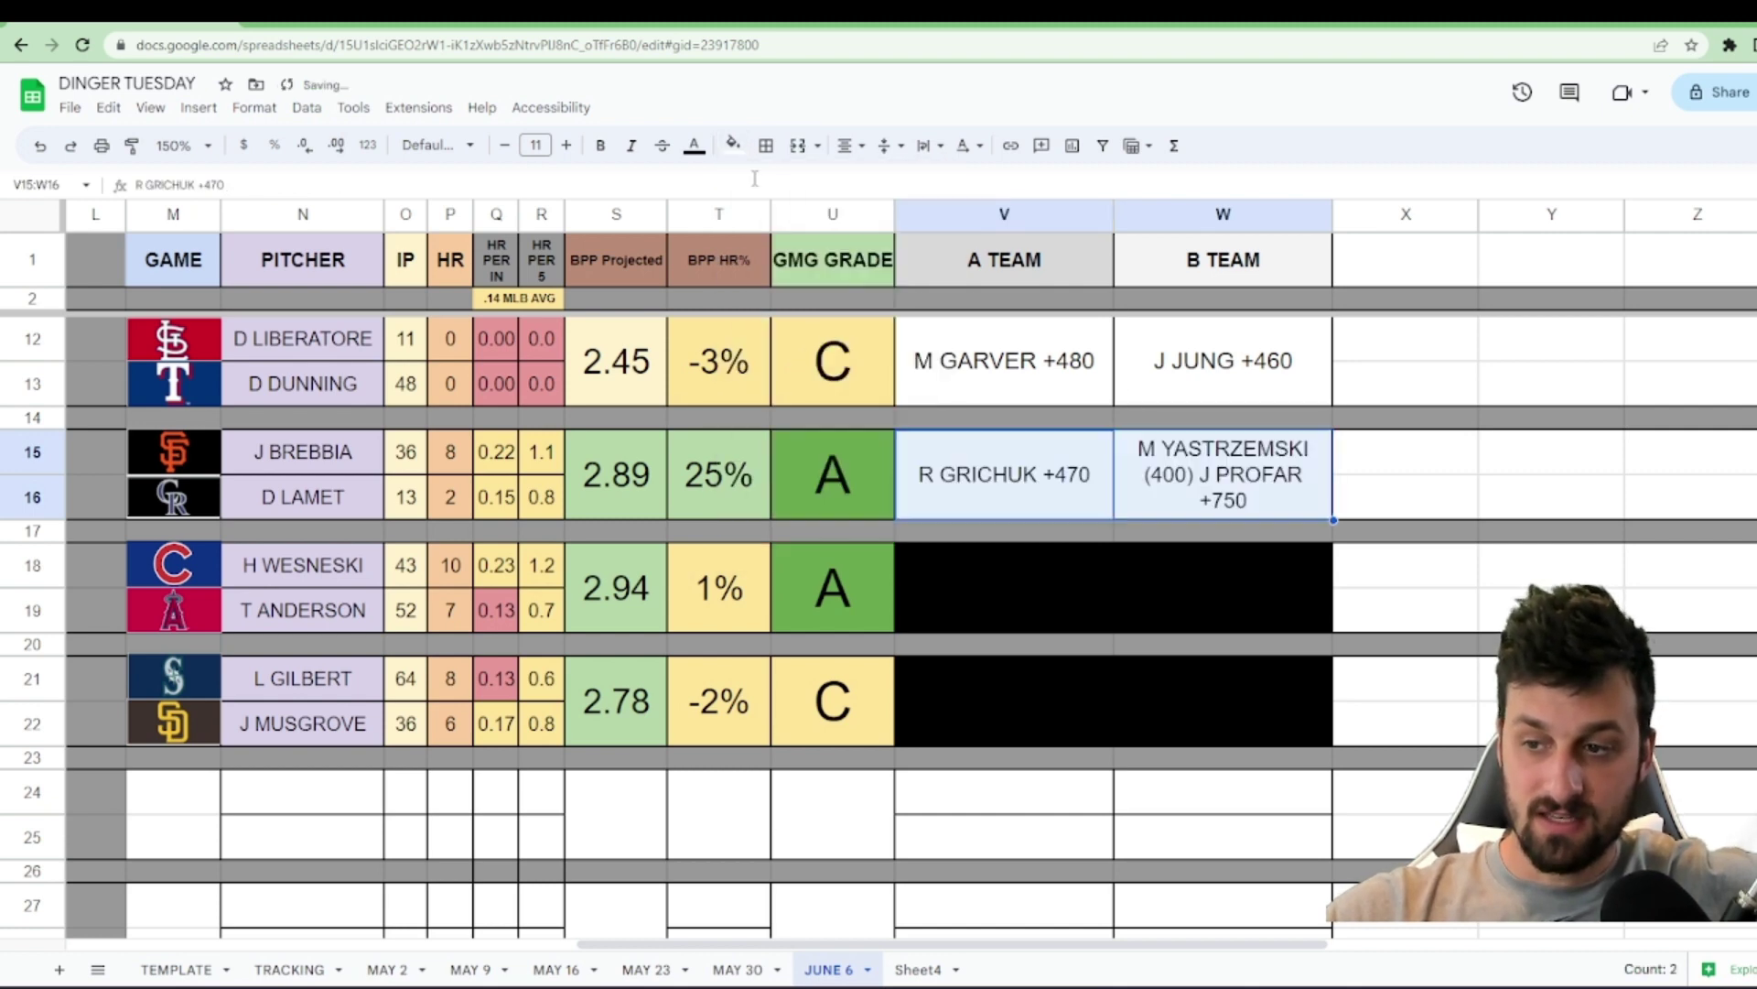
click(1075, 589)
key(Up)
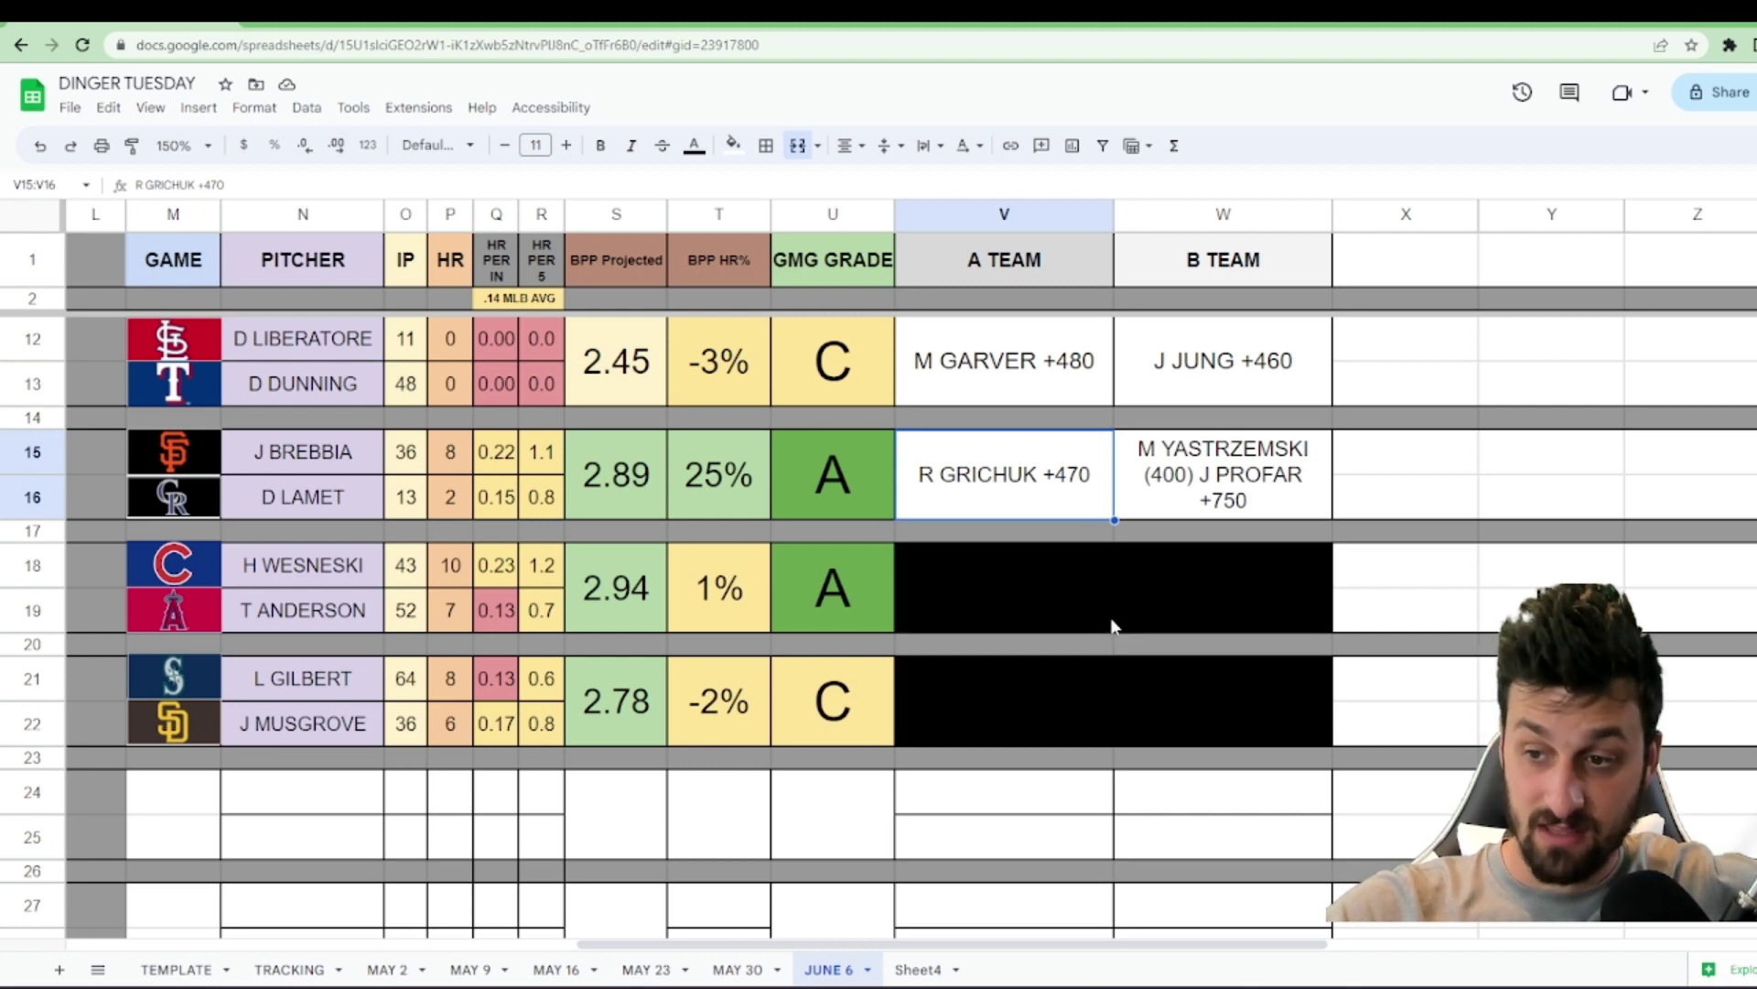
click(1132, 516)
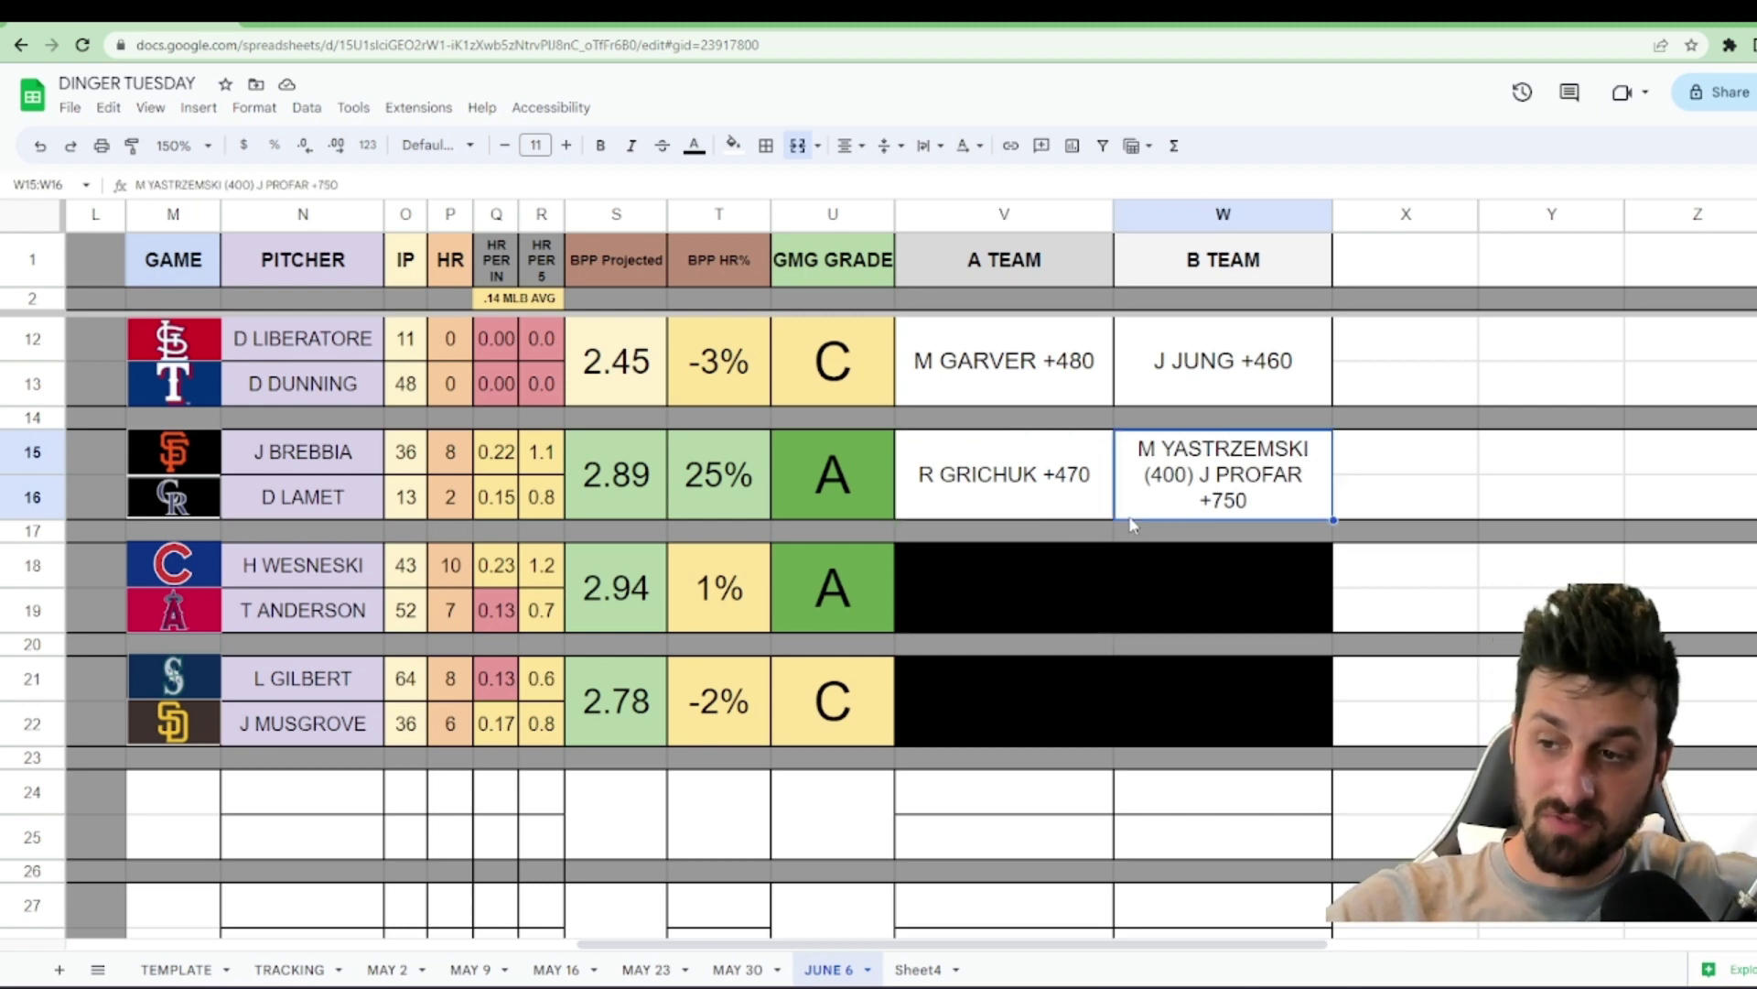
- Switch to FanDuel, open the San Francisco Giants @ Colorado Rockies game, and expand its full To Hit A Home Run list
key(ctrl+Tab)
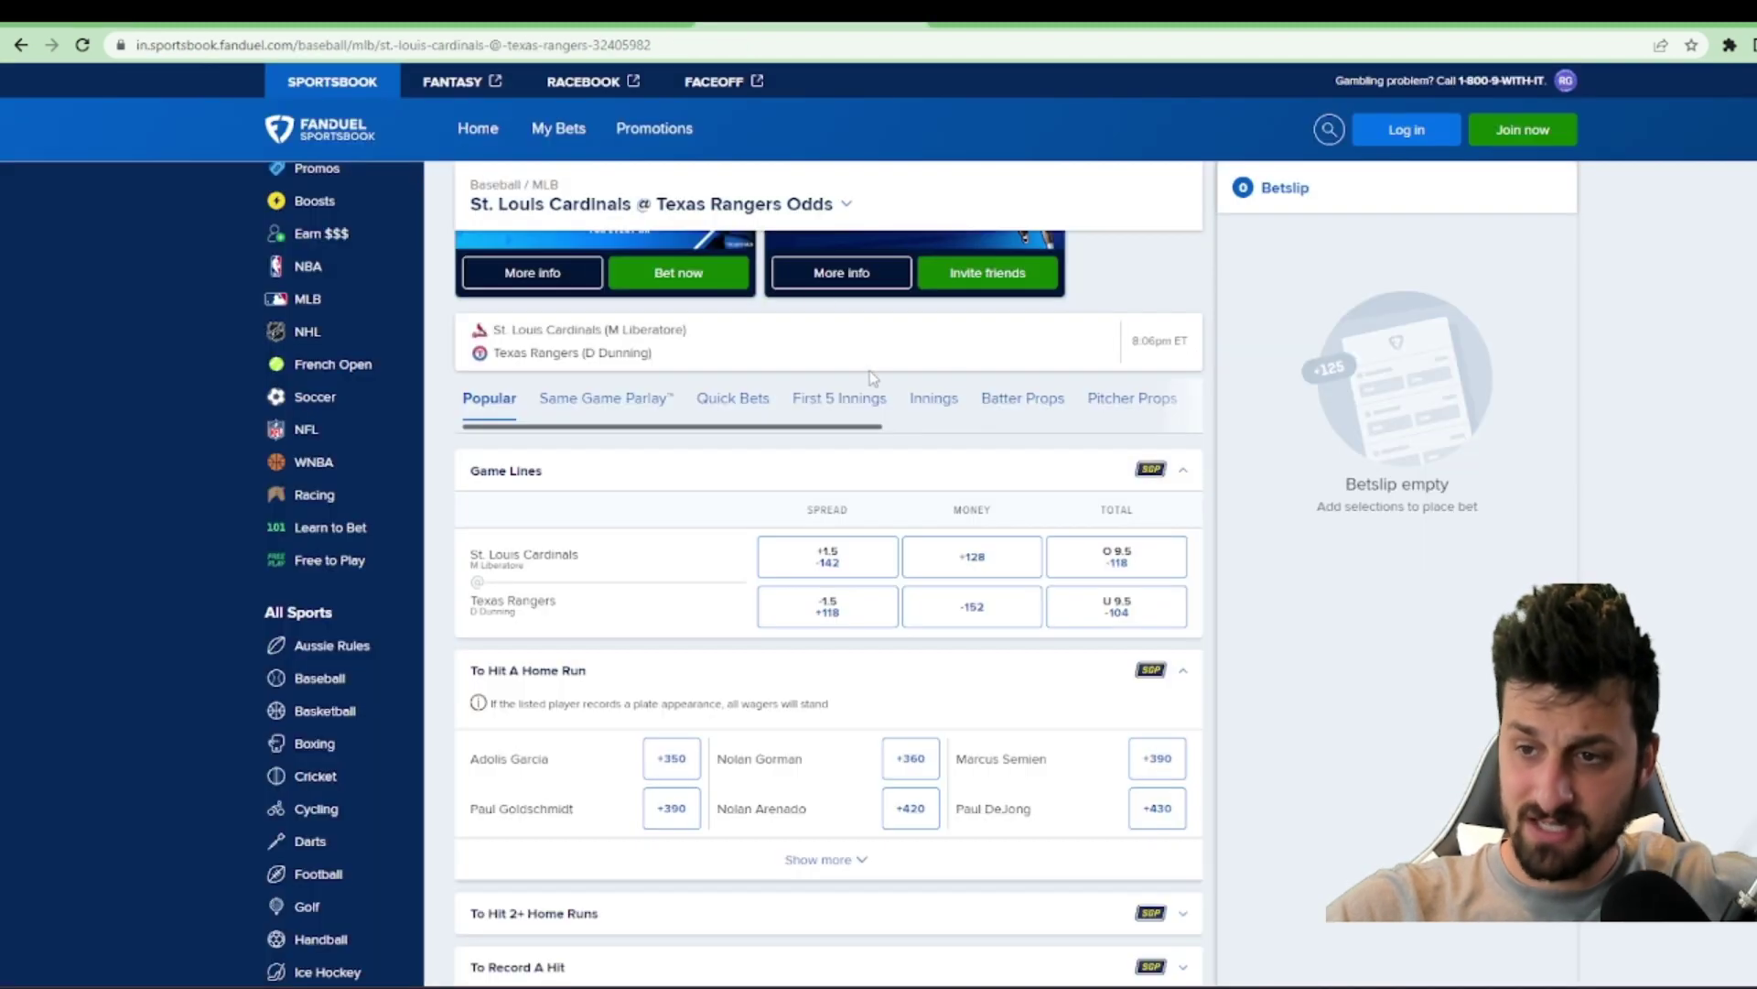
scroll(906, 288, up, 1)
click(836, 209)
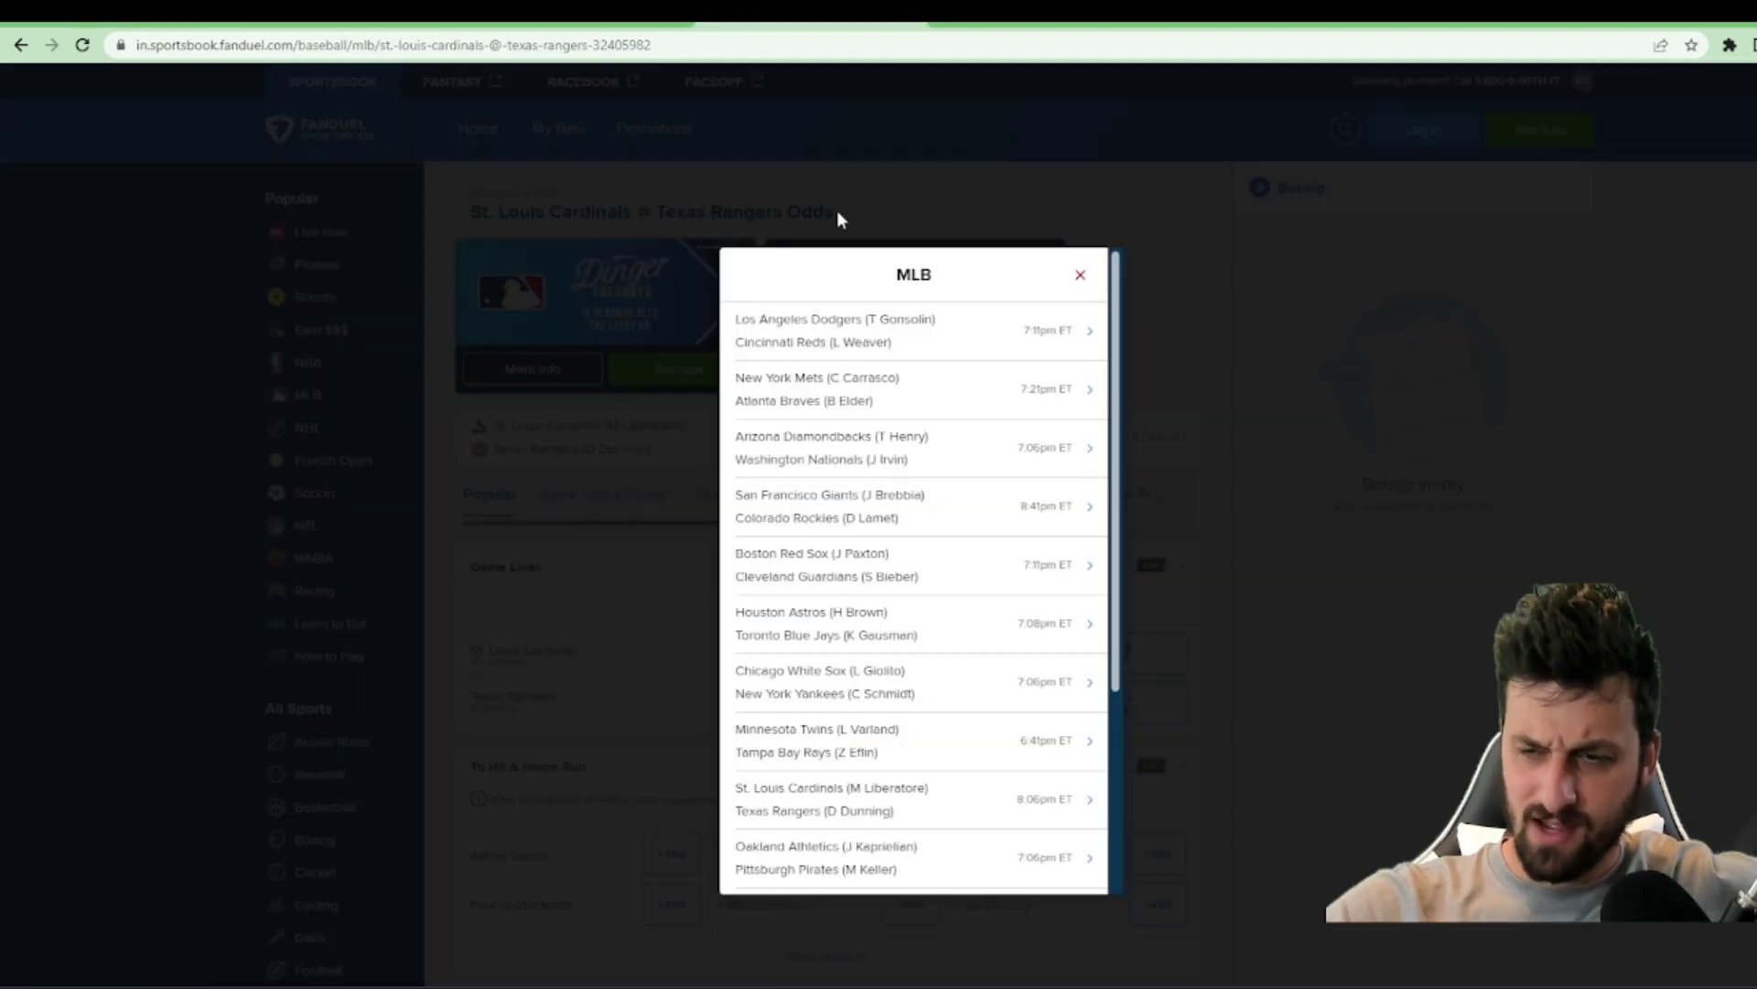
click(846, 498)
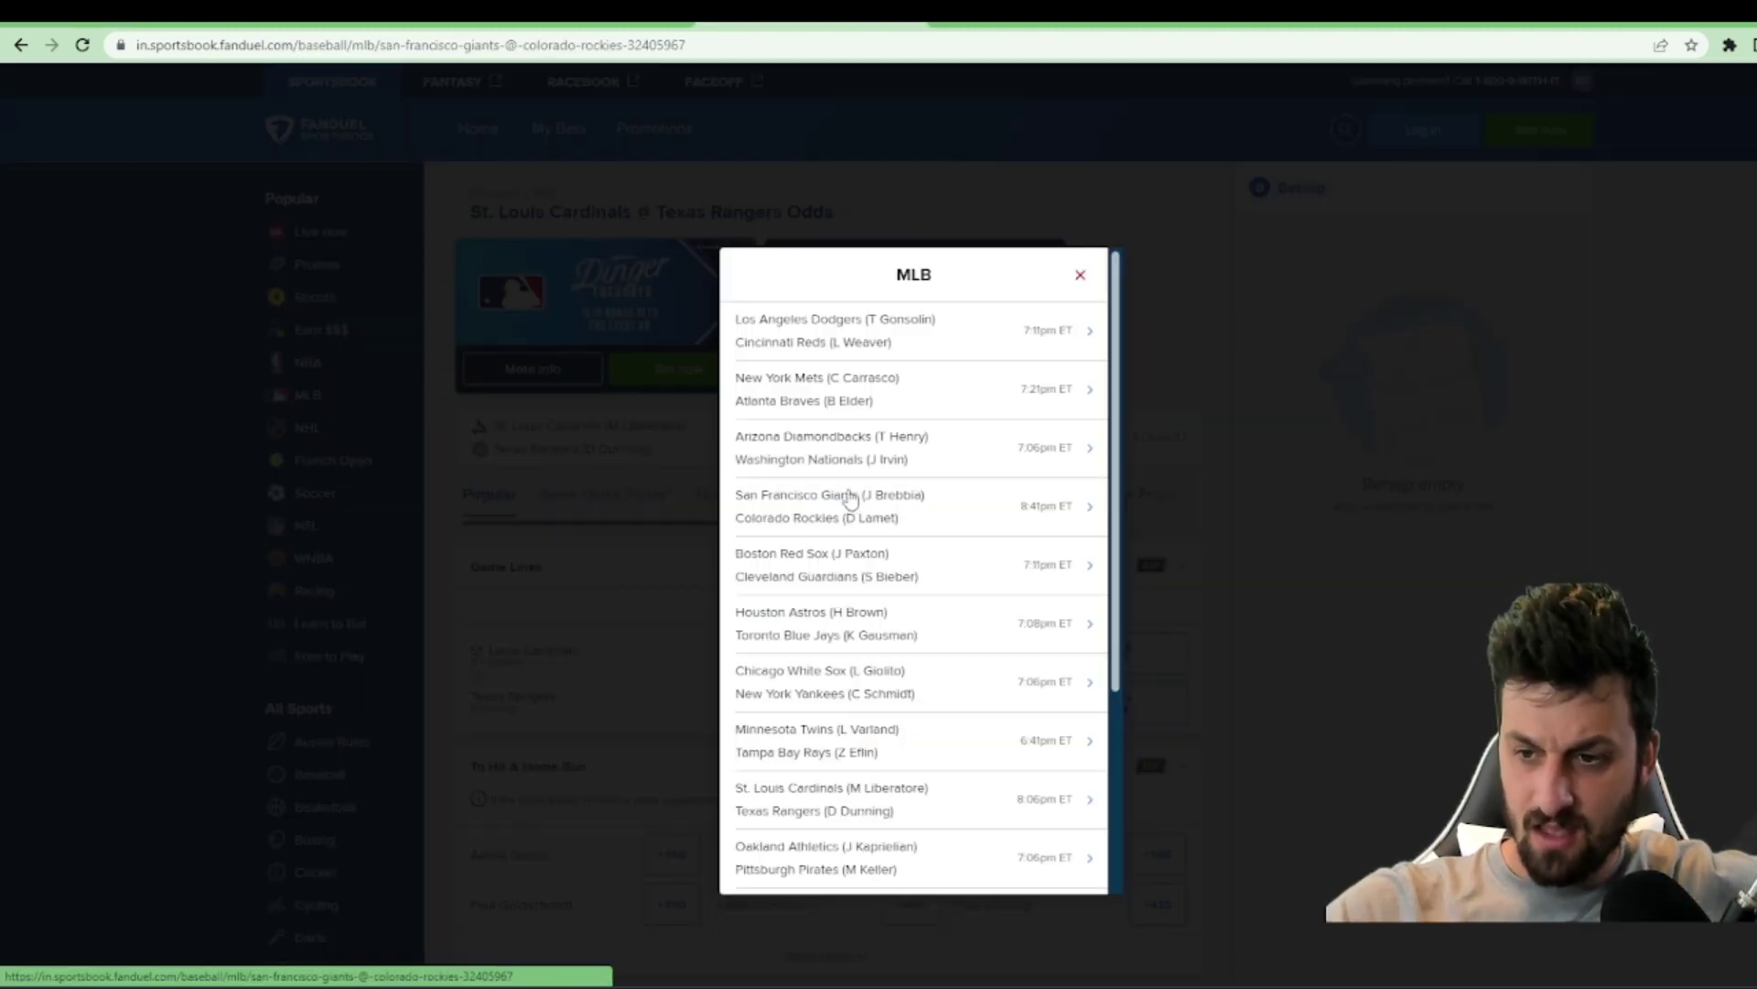
click(718, 769)
scroll(748, 787, down, 2)
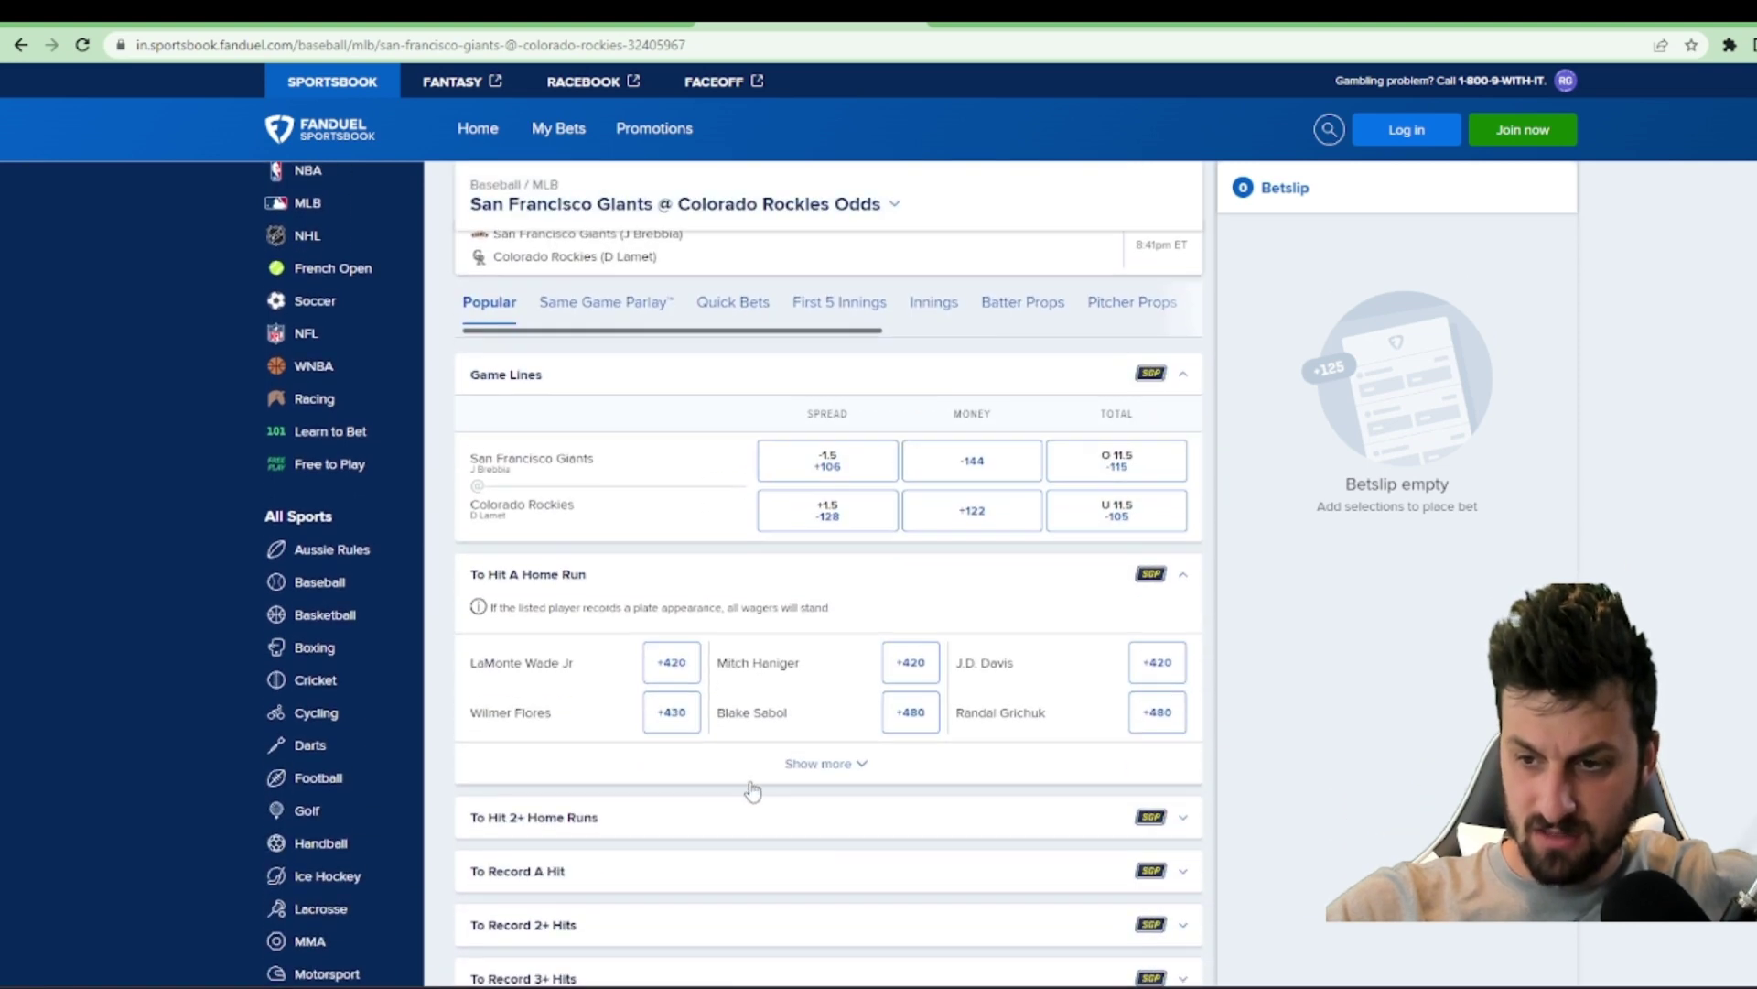
click(751, 785)
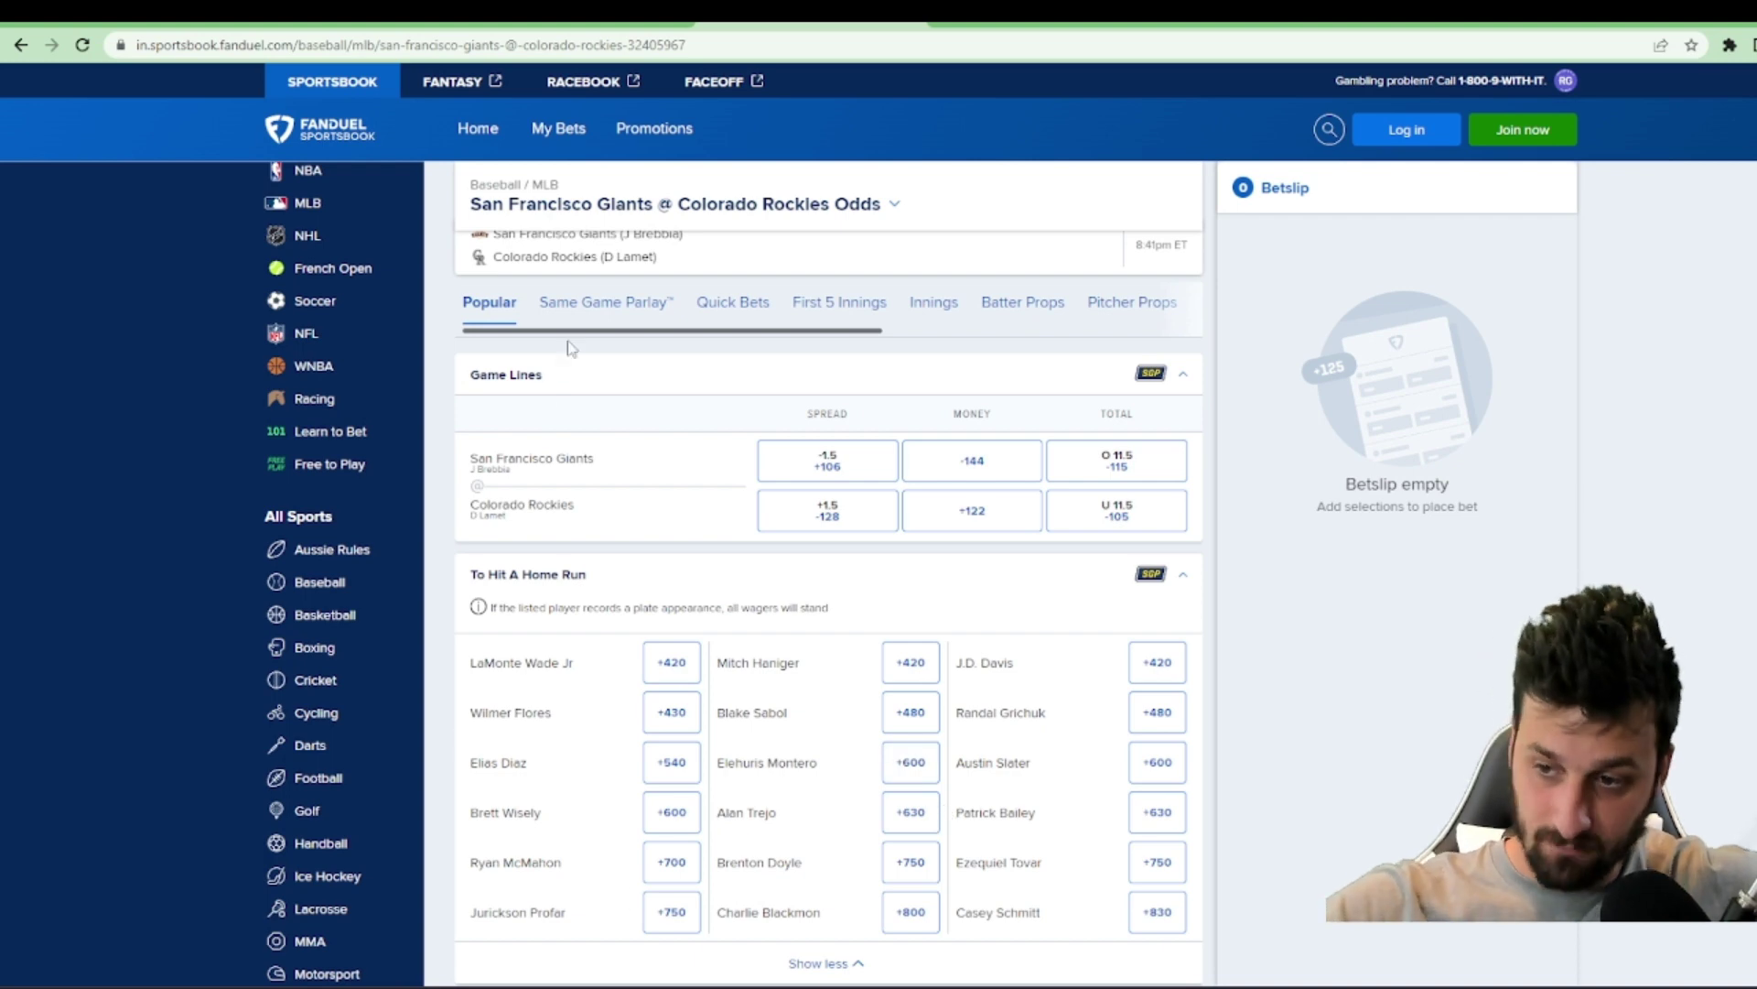
- Switch back to the DINGER TUESDAY sheet and reset the fill color of the Cubs–Angels A TEAM and B TEAM cells to reveal both picks
key(ctrl+Tab)
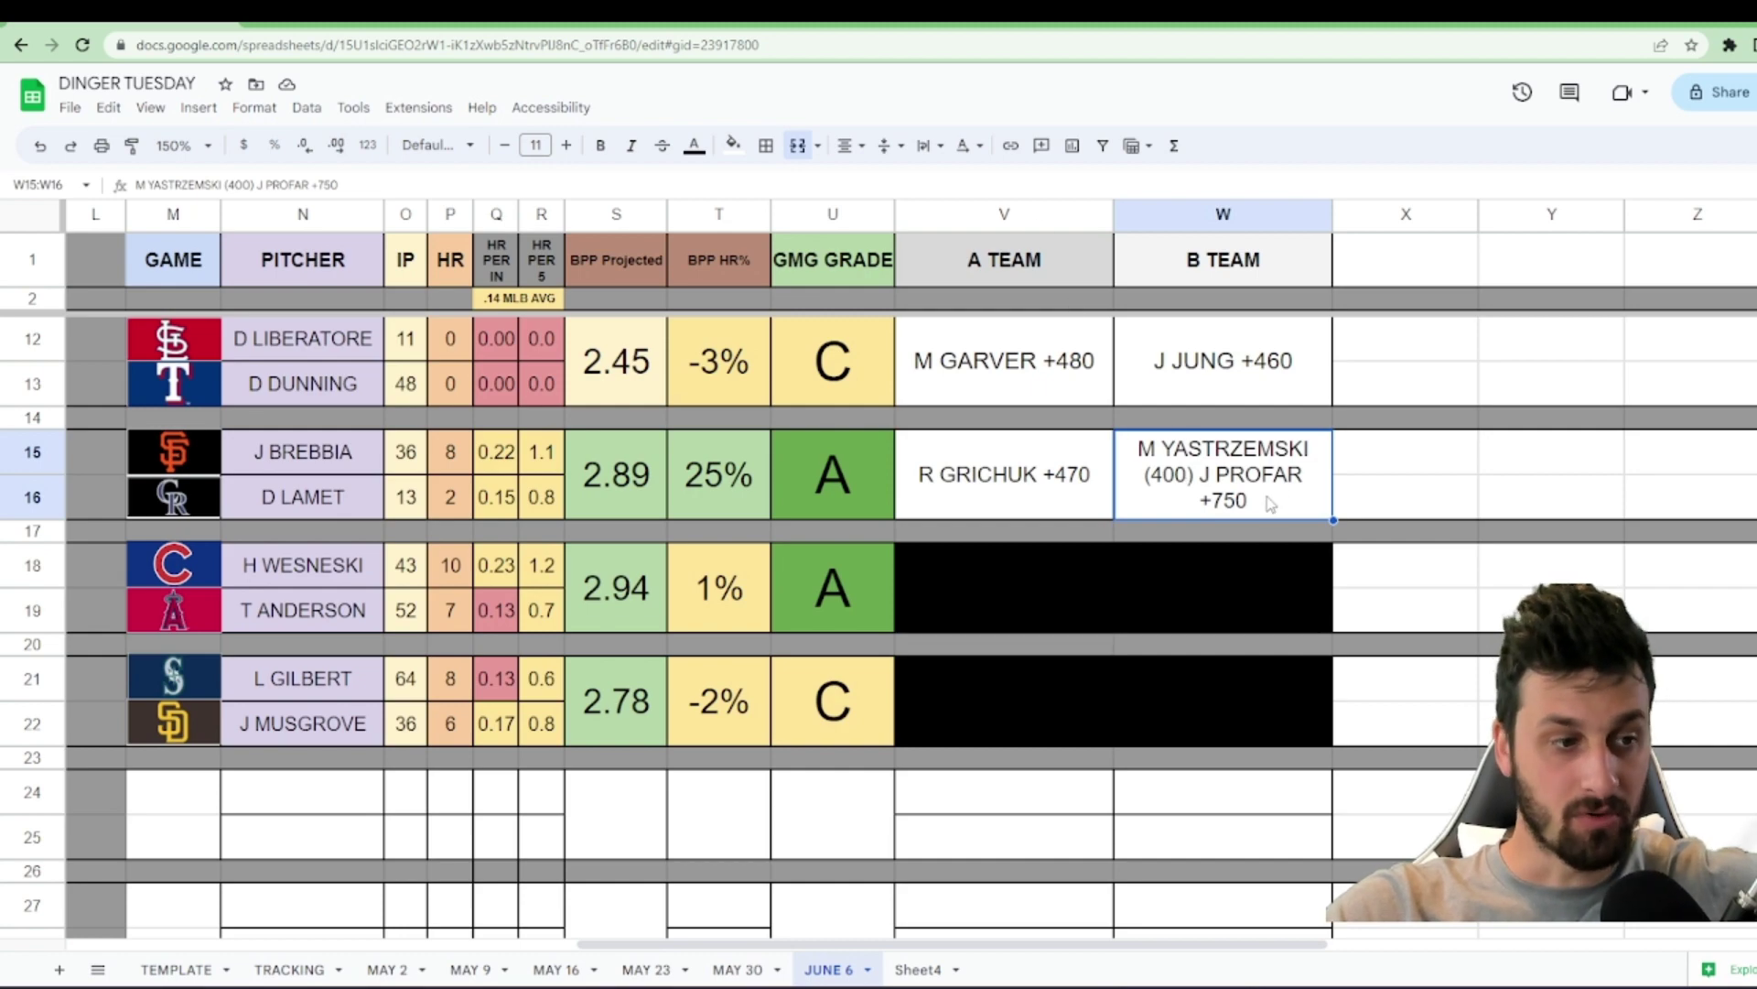
drag(1106, 588, 1175, 582)
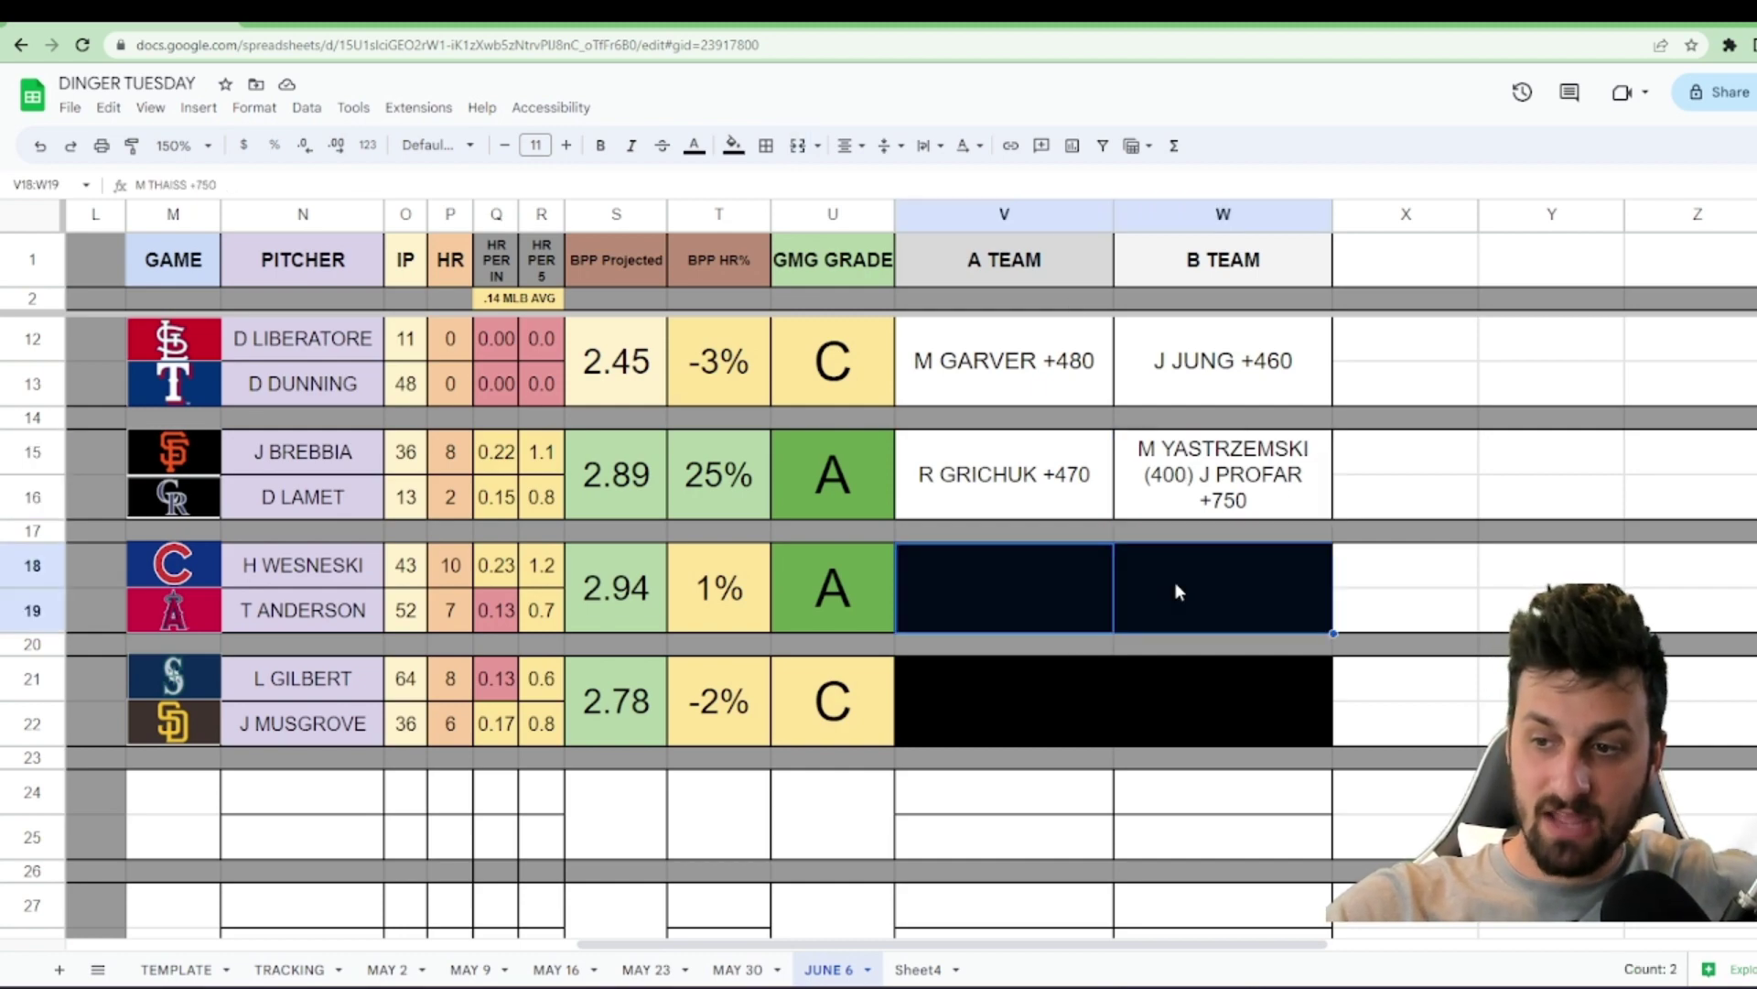
scroll(848, 555, up, 3)
scroll(885, 590, up, 1)
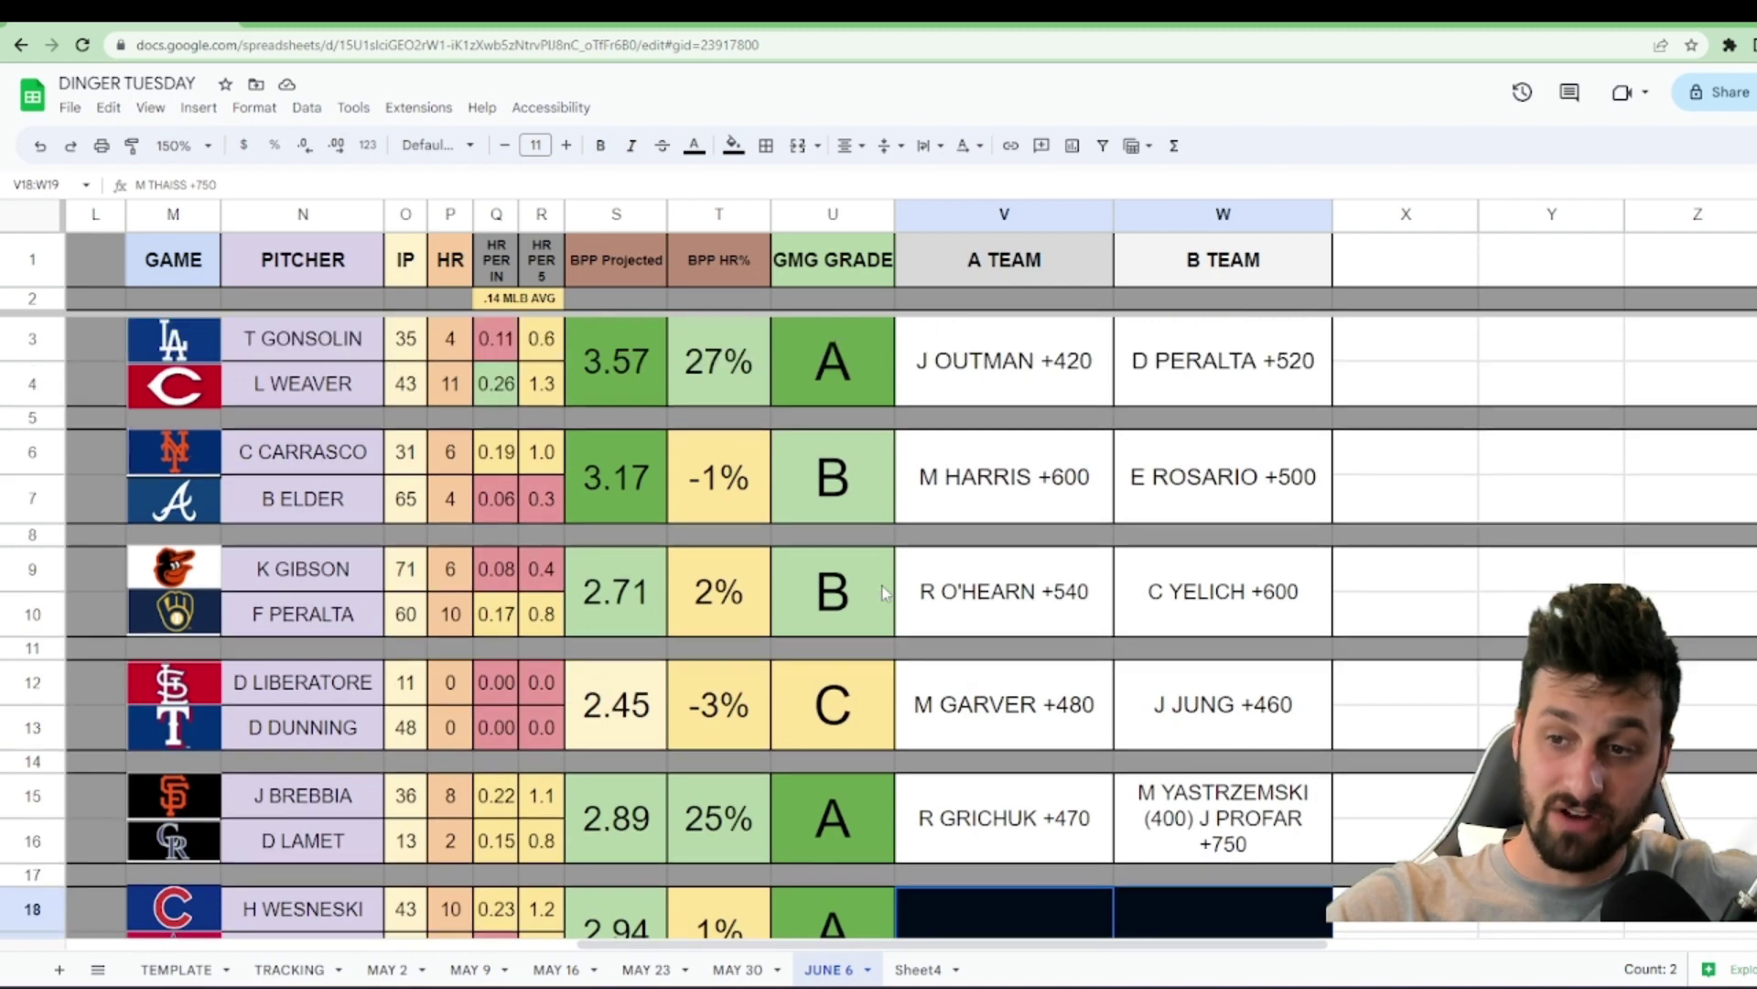
scroll(886, 586, down, 2)
scroll(886, 552, up, 2)
scroll(968, 693, down, 5)
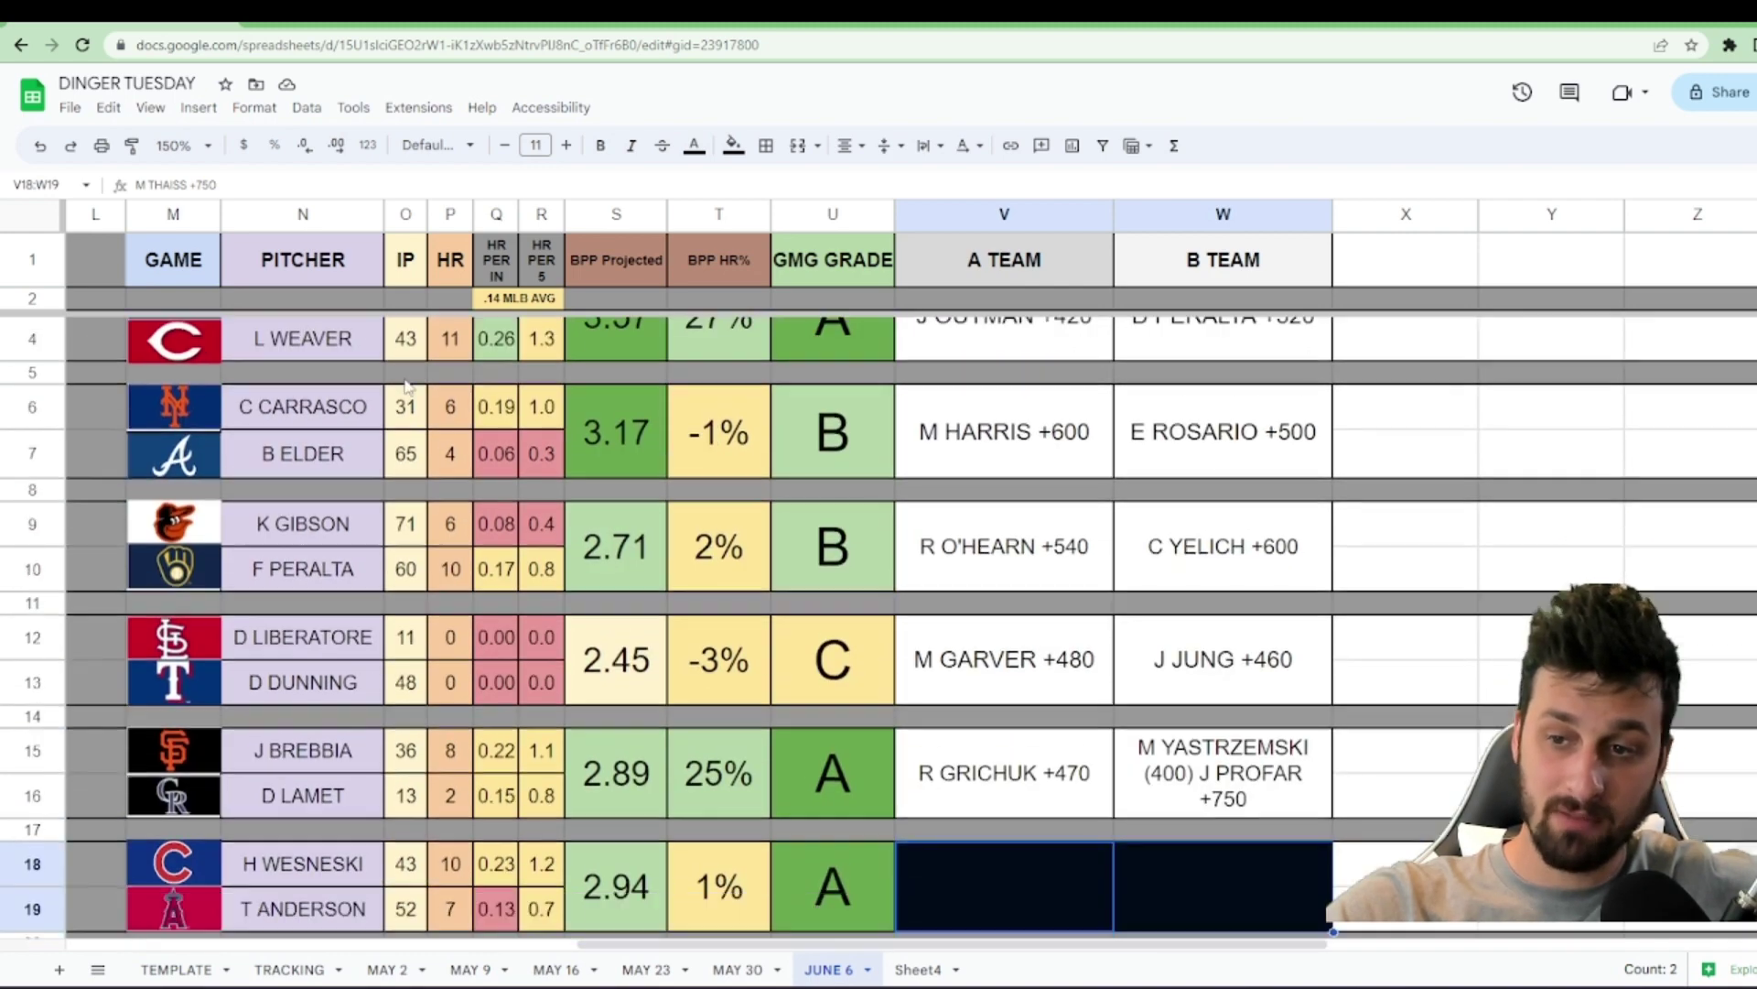
scroll(900, 659, down, 1)
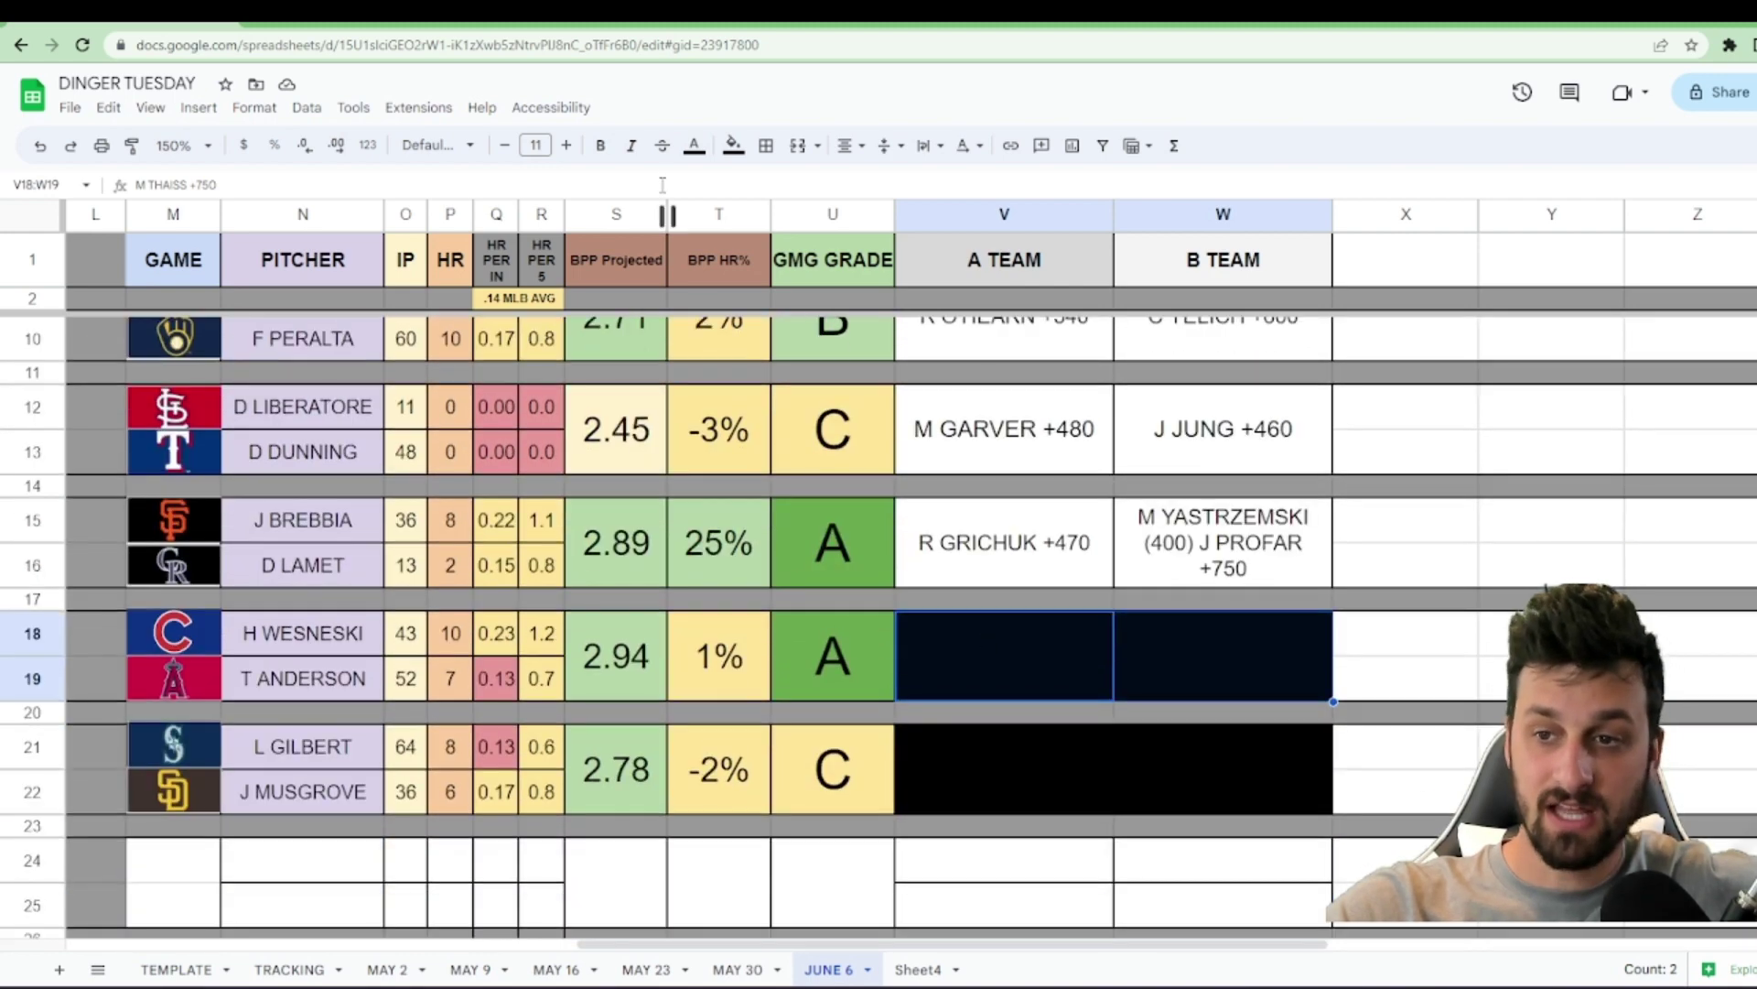
click(733, 145)
click(780, 188)
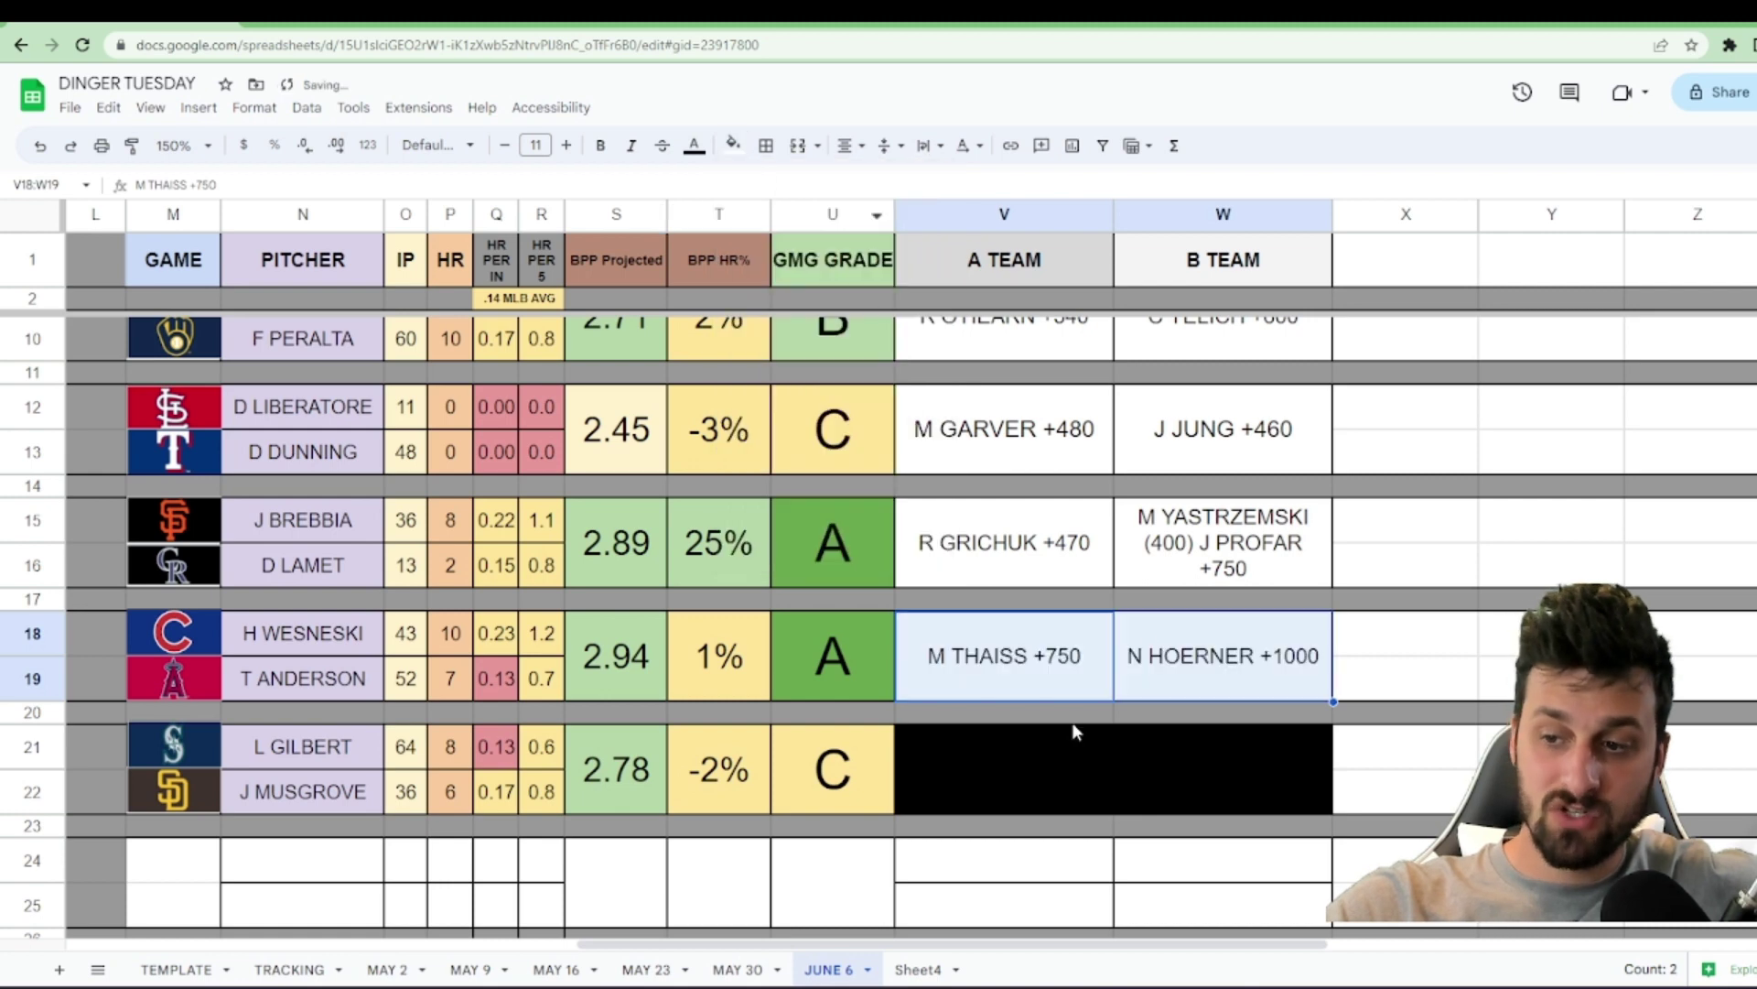
- Go over the Cubs–Angels A TEAM pick and B TEAM pick
click(1089, 682)
scroll(1094, 677, down, 1)
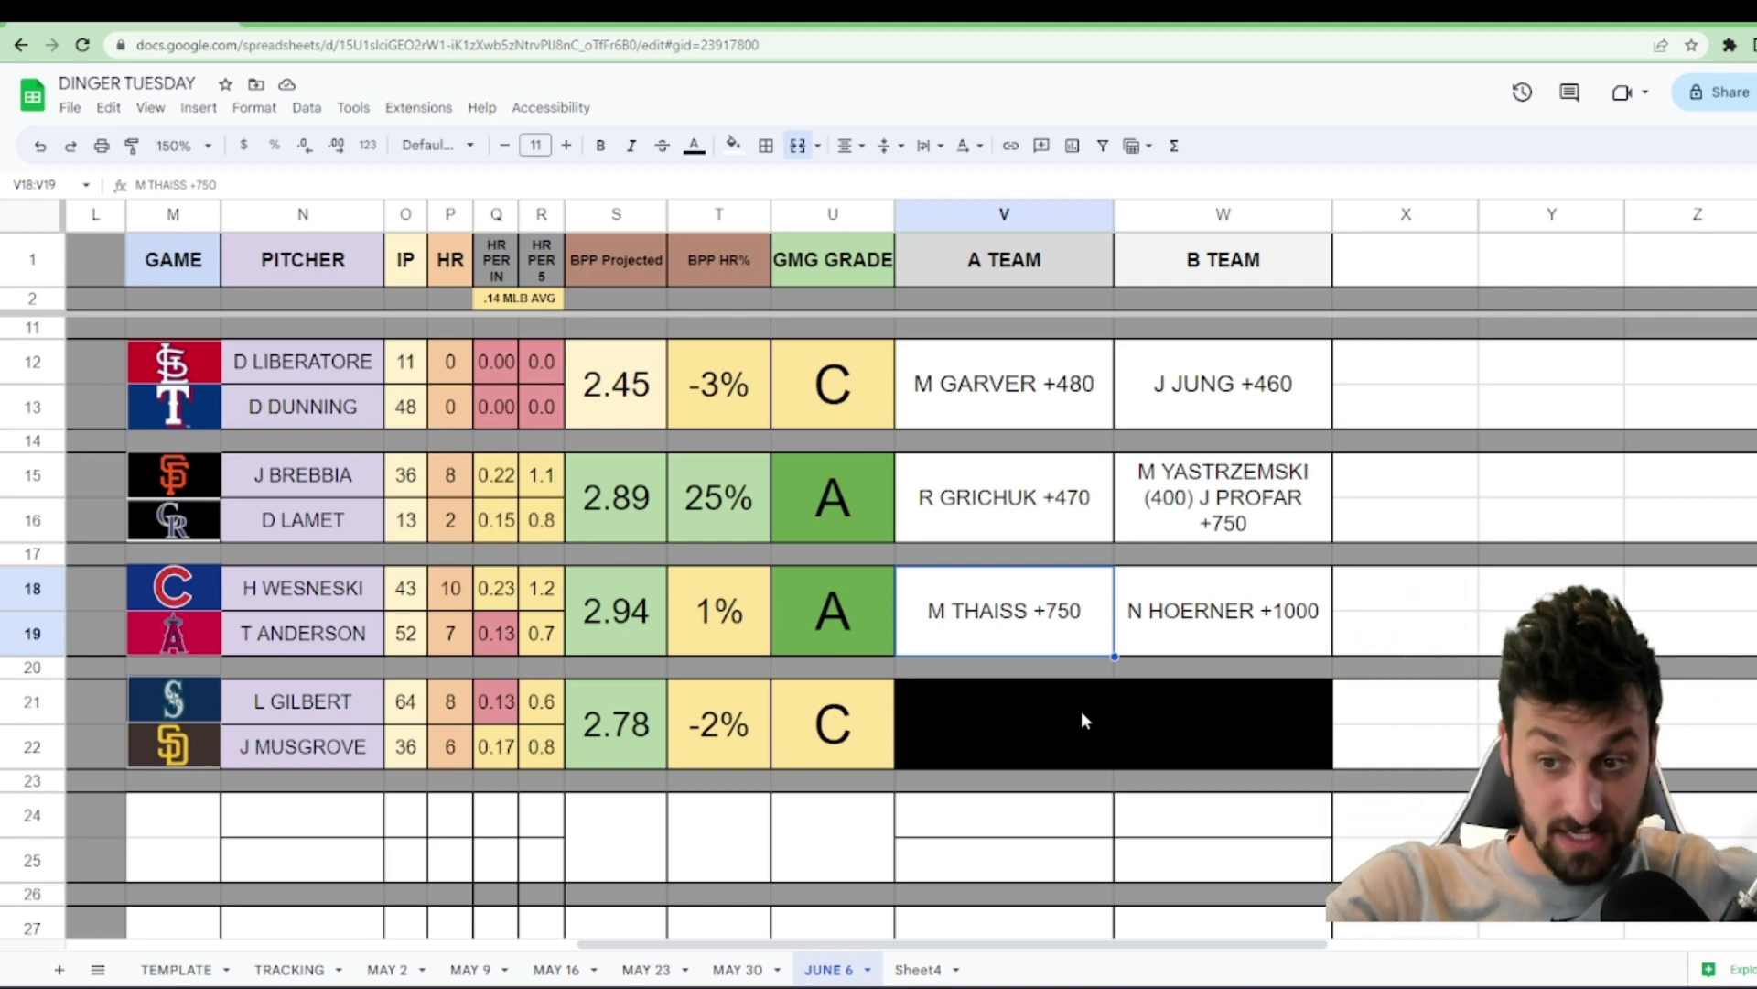
click(1164, 646)
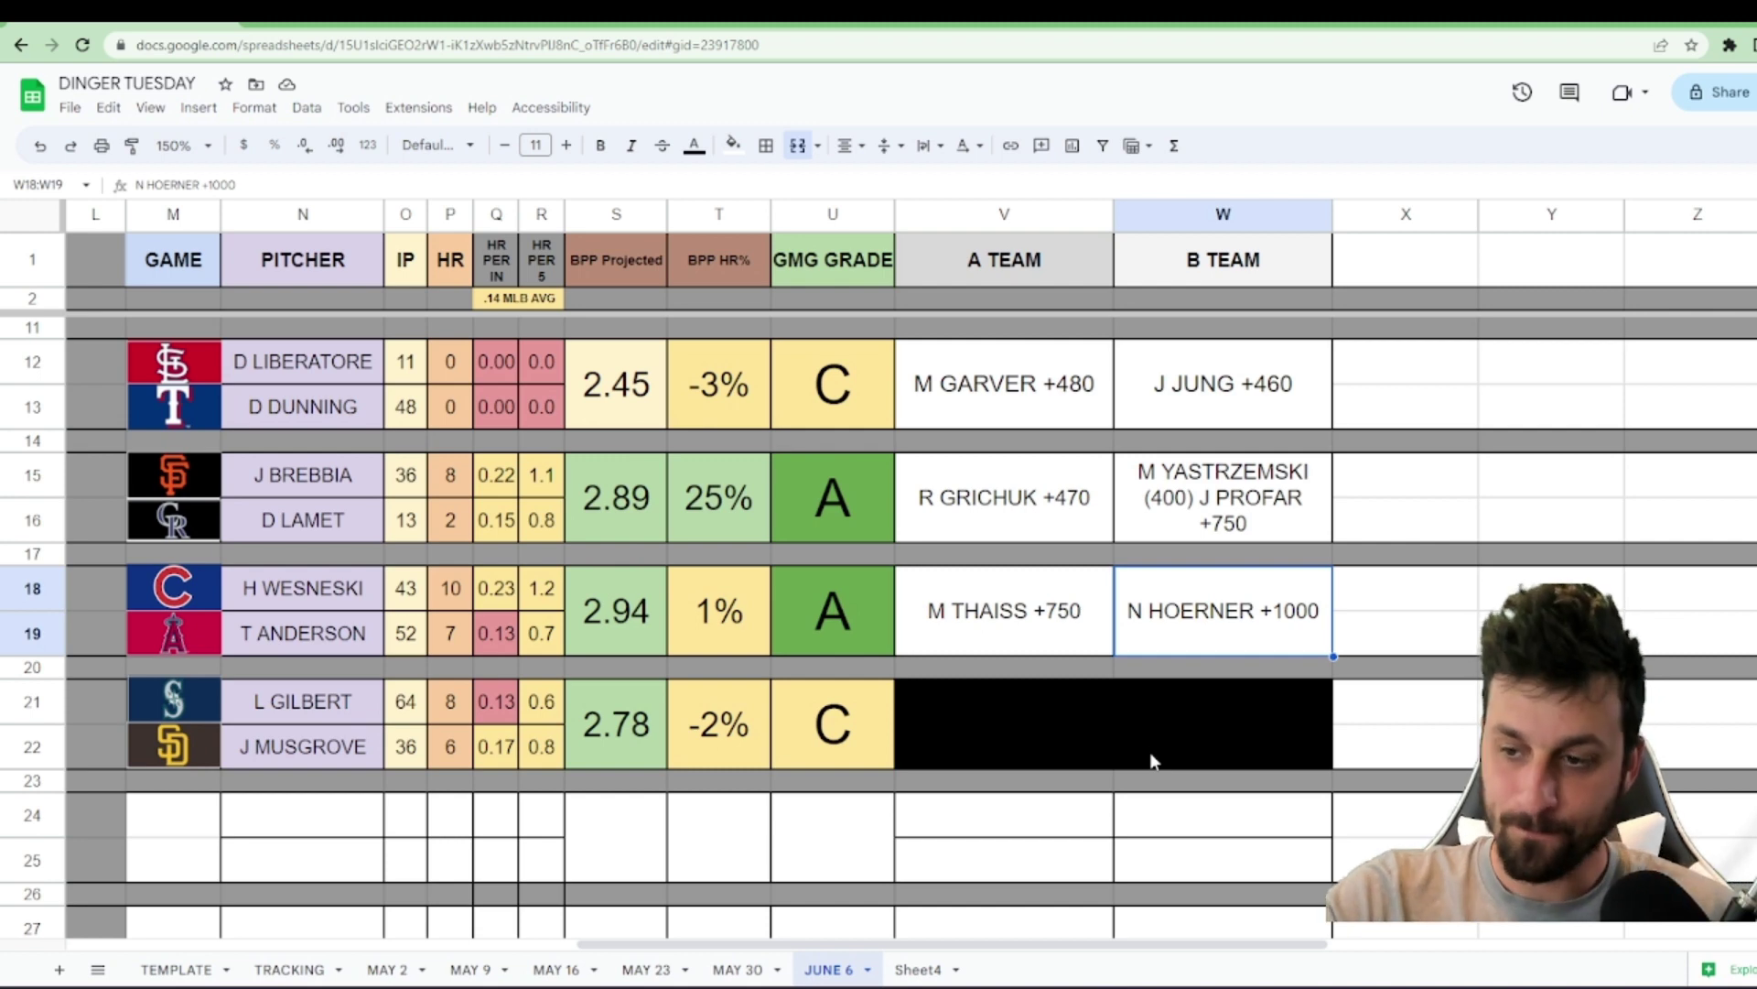
- Reset the fill color of the Mariners–Padres A TEAM and B TEAM cells to reveal both picks
drag(1103, 742, 1161, 760)
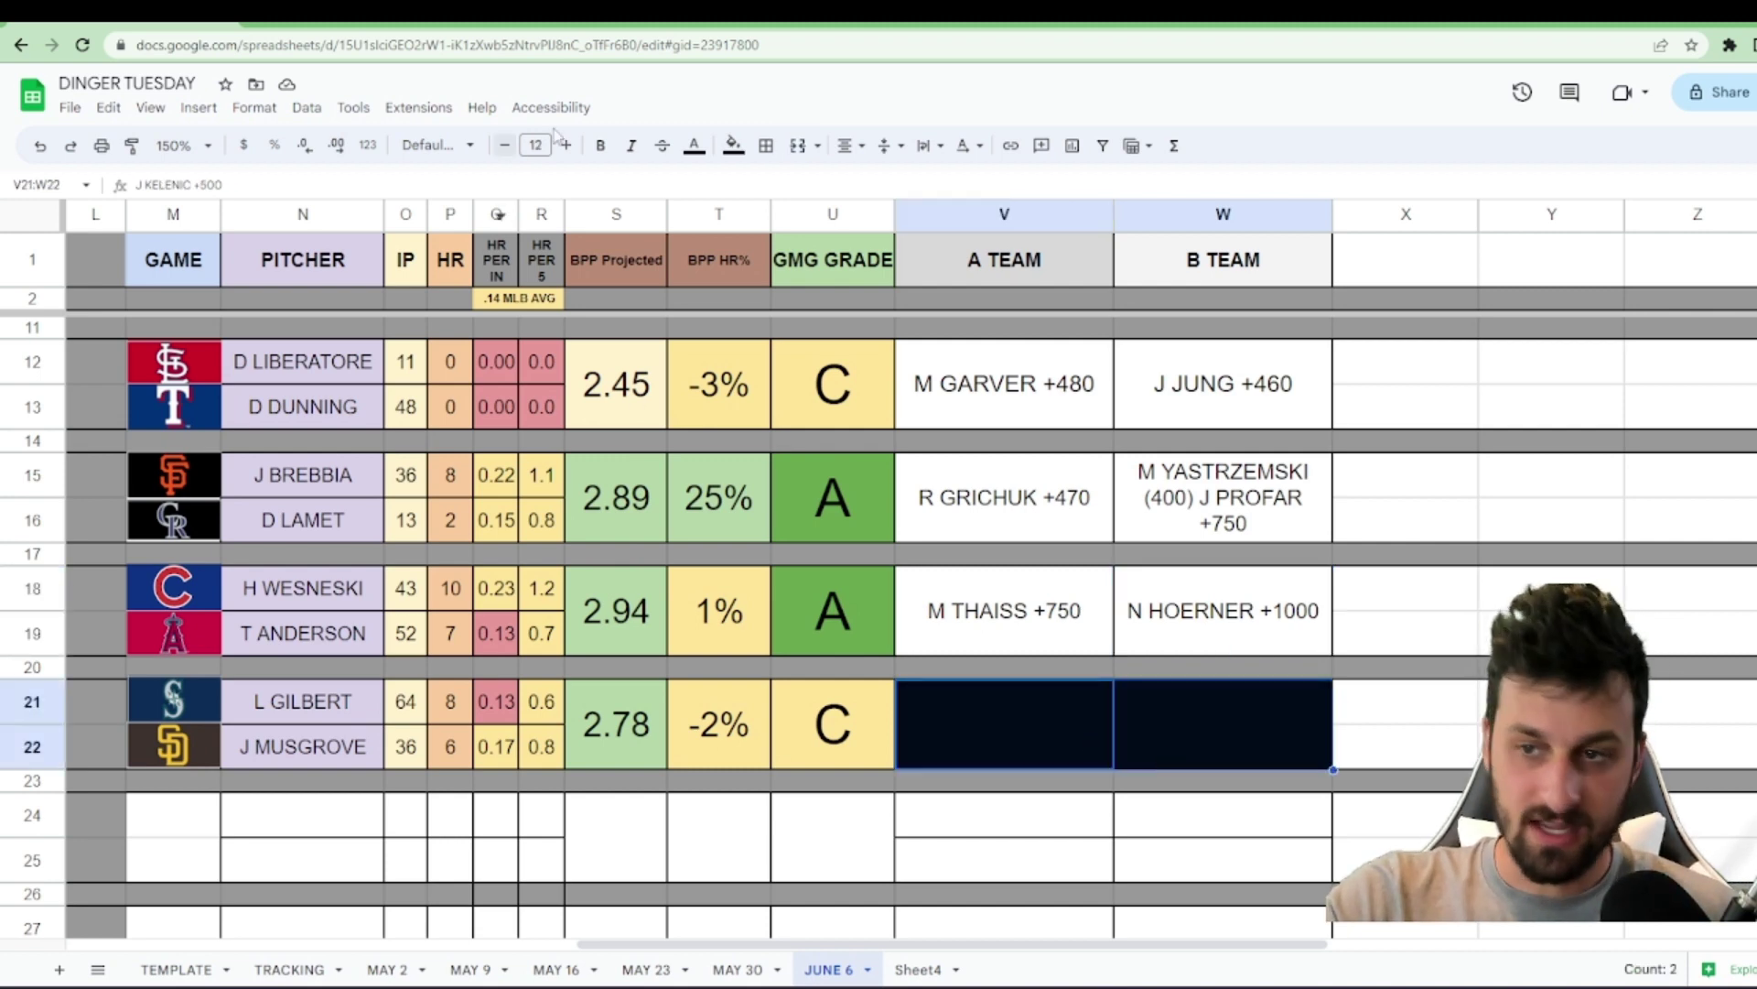
click(734, 146)
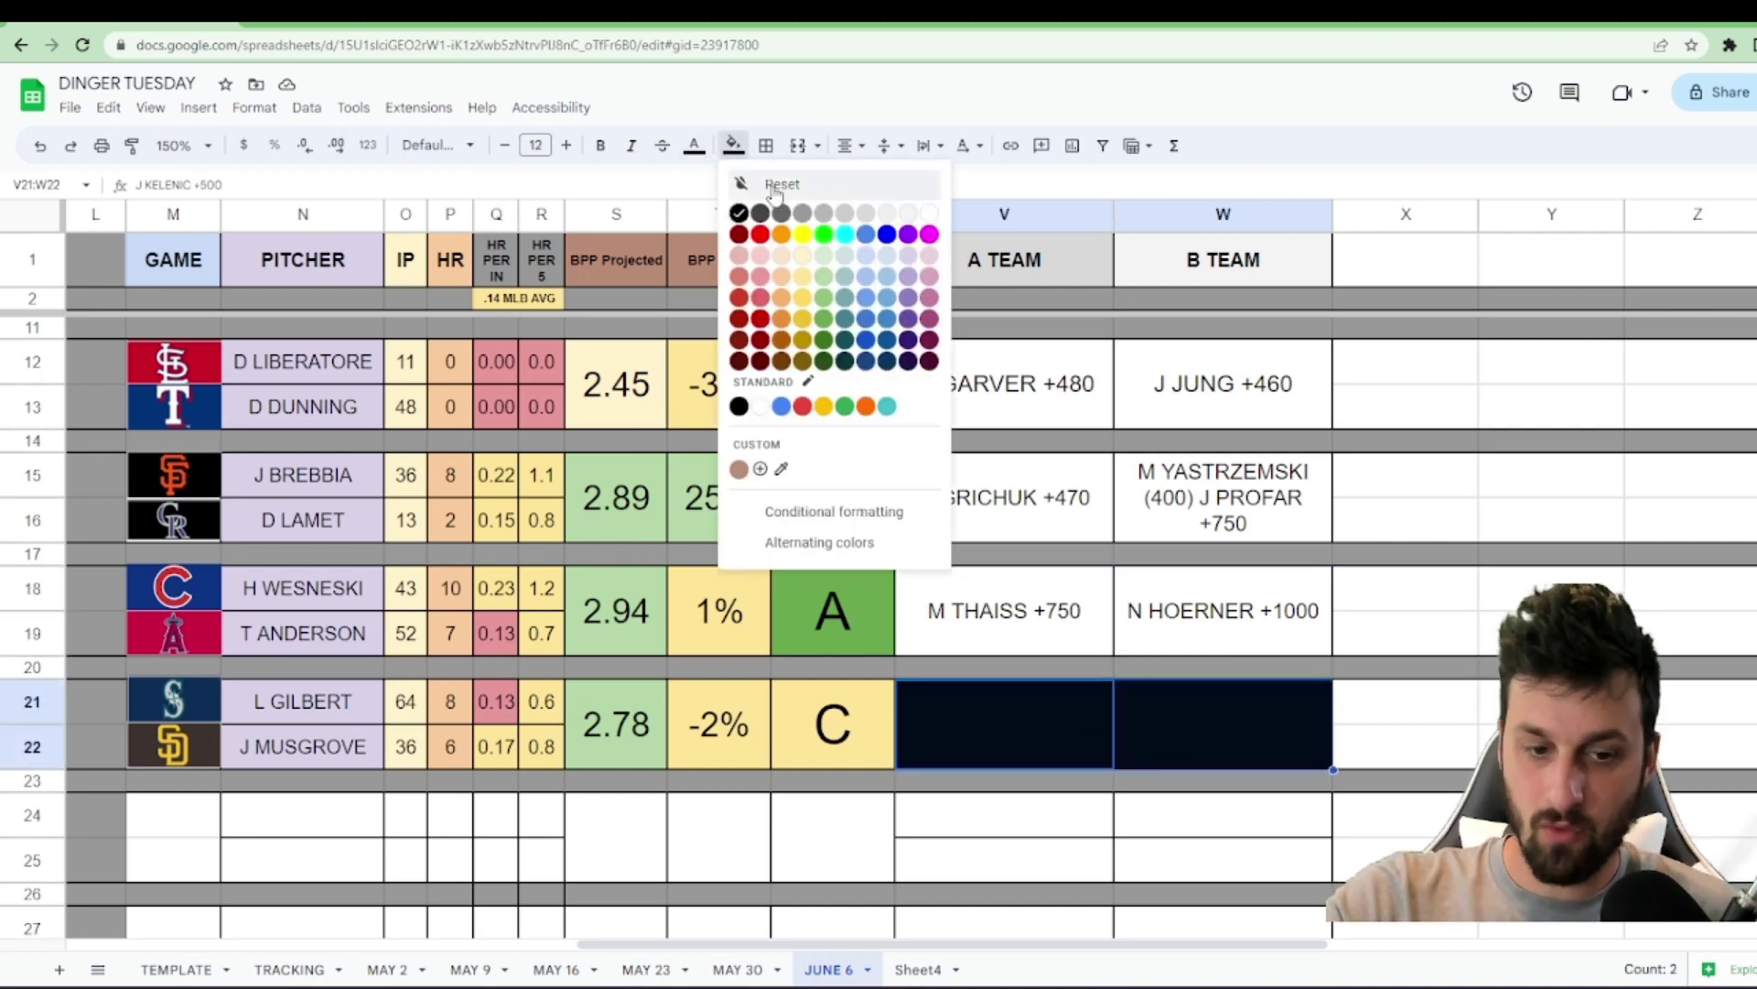
click(775, 187)
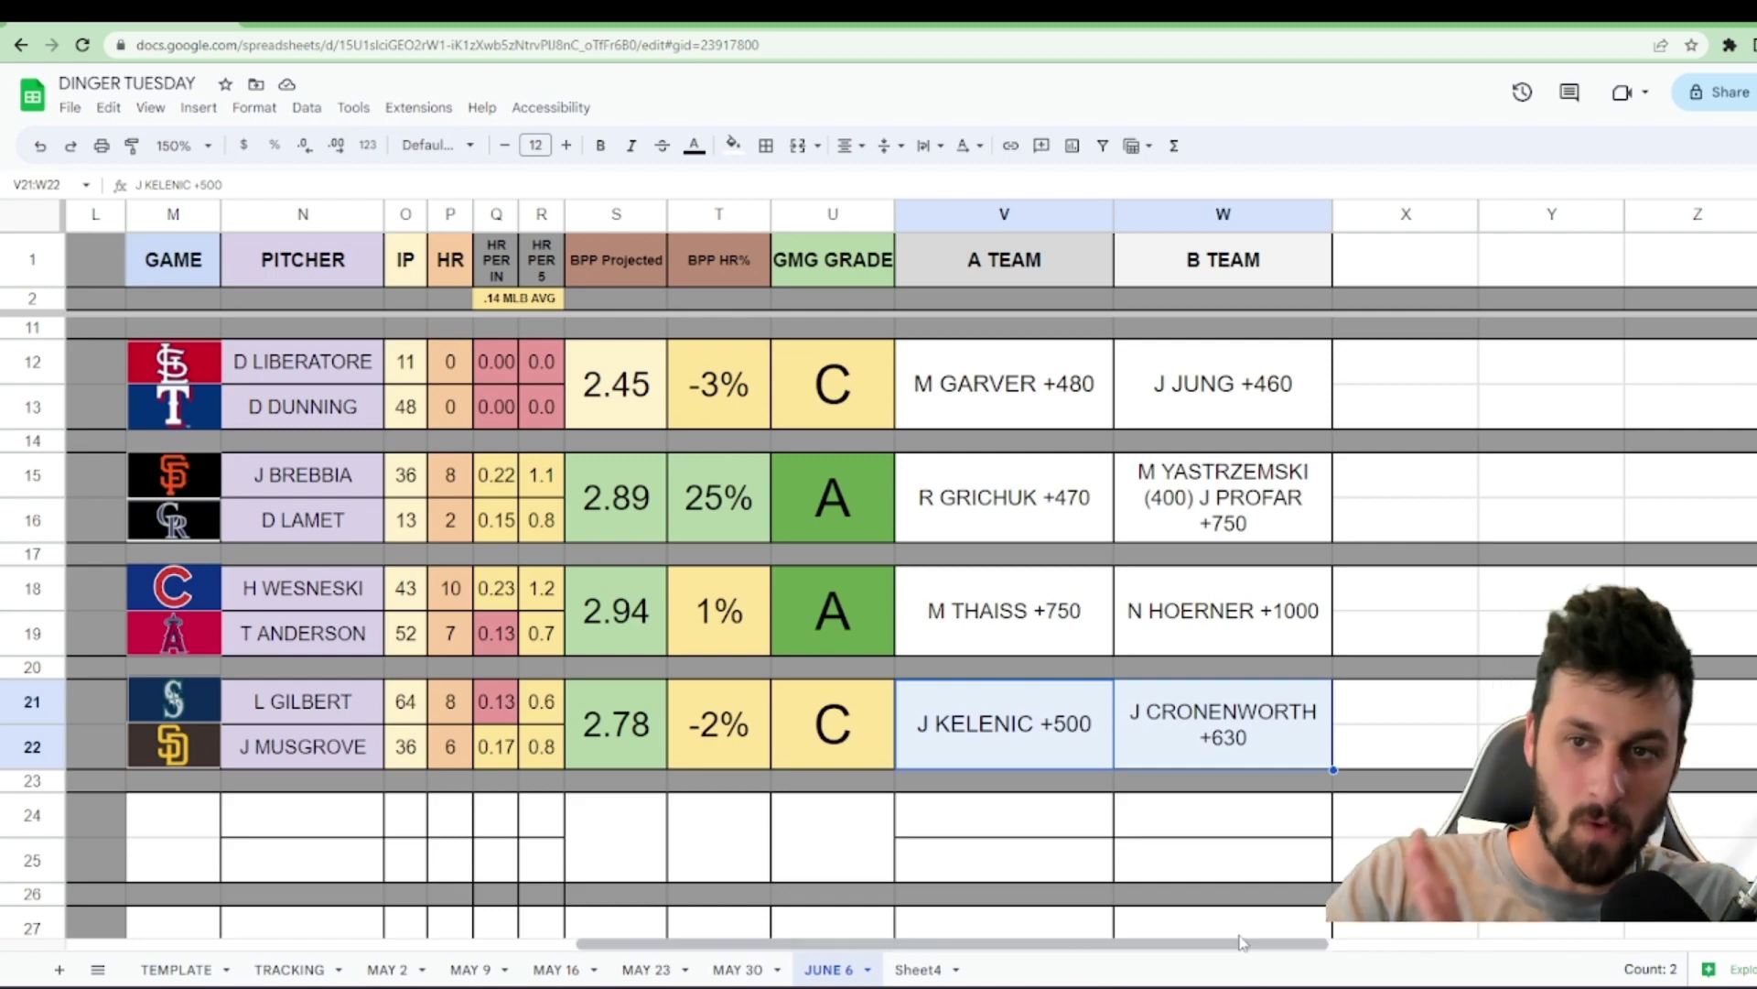
- Check the Mariners–Padres expected lineups on RotoWire, and expand that game's full To Hit A Home Run list on FanDuel
click(746, 13)
scroll(842, 837, down, 17)
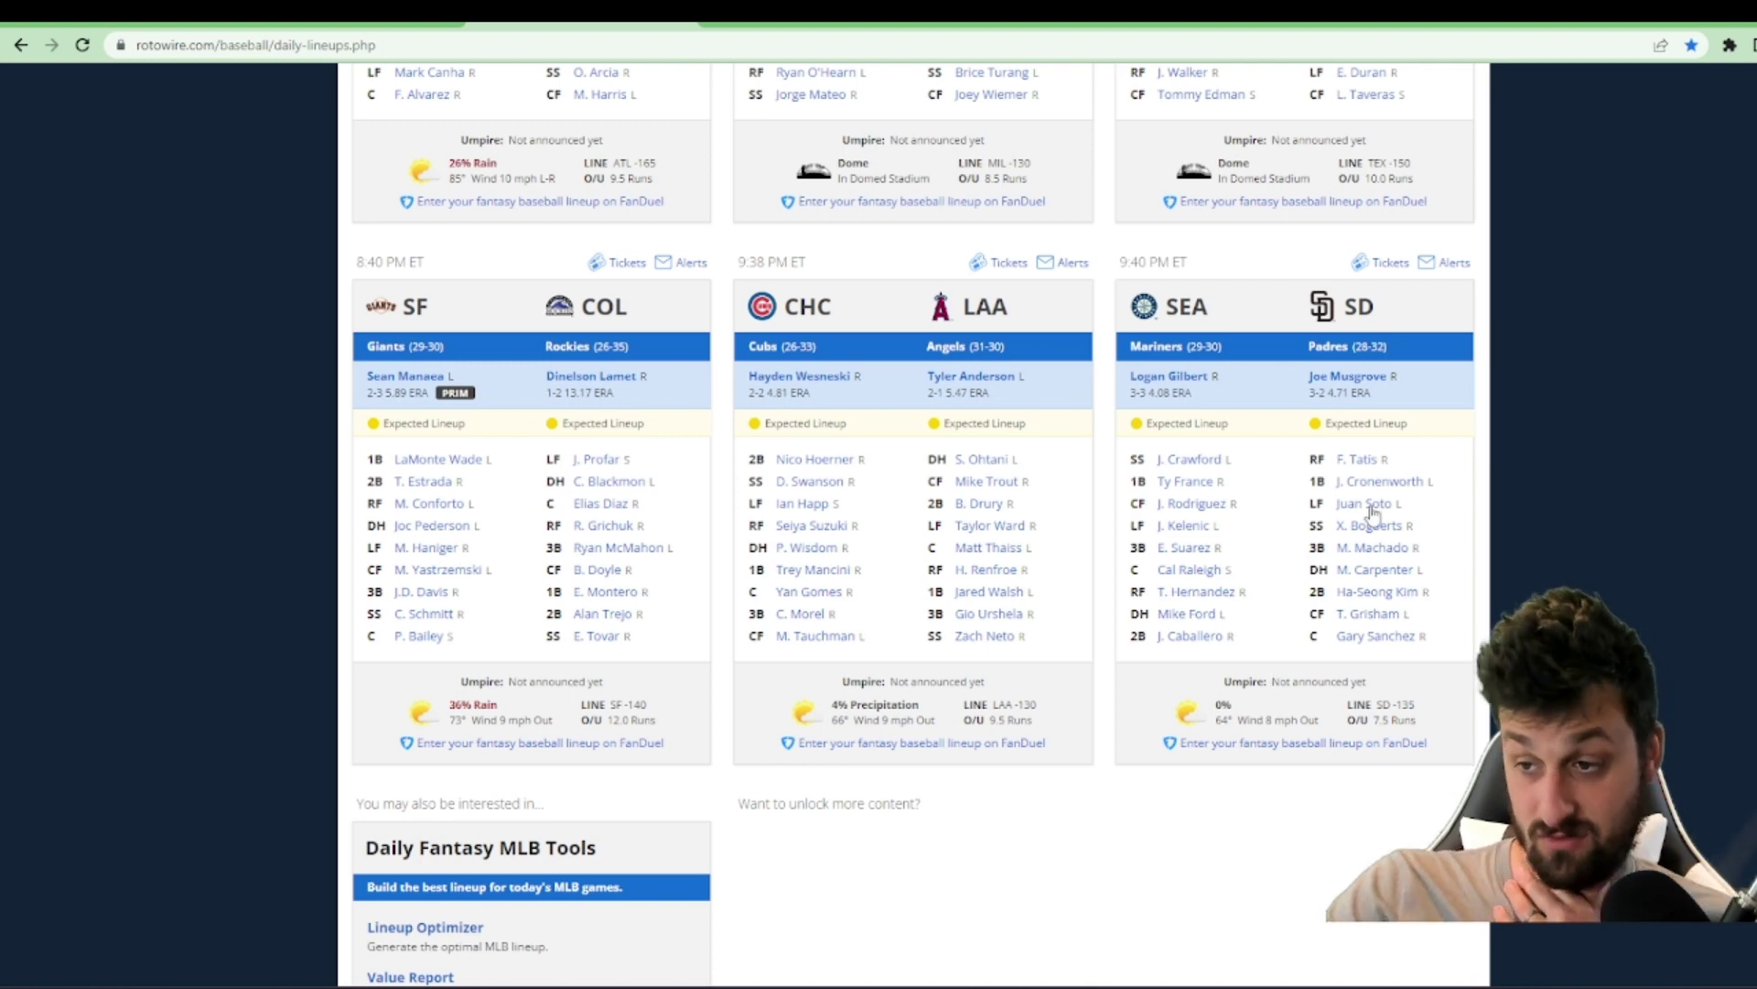
key(ctrl+Tab)
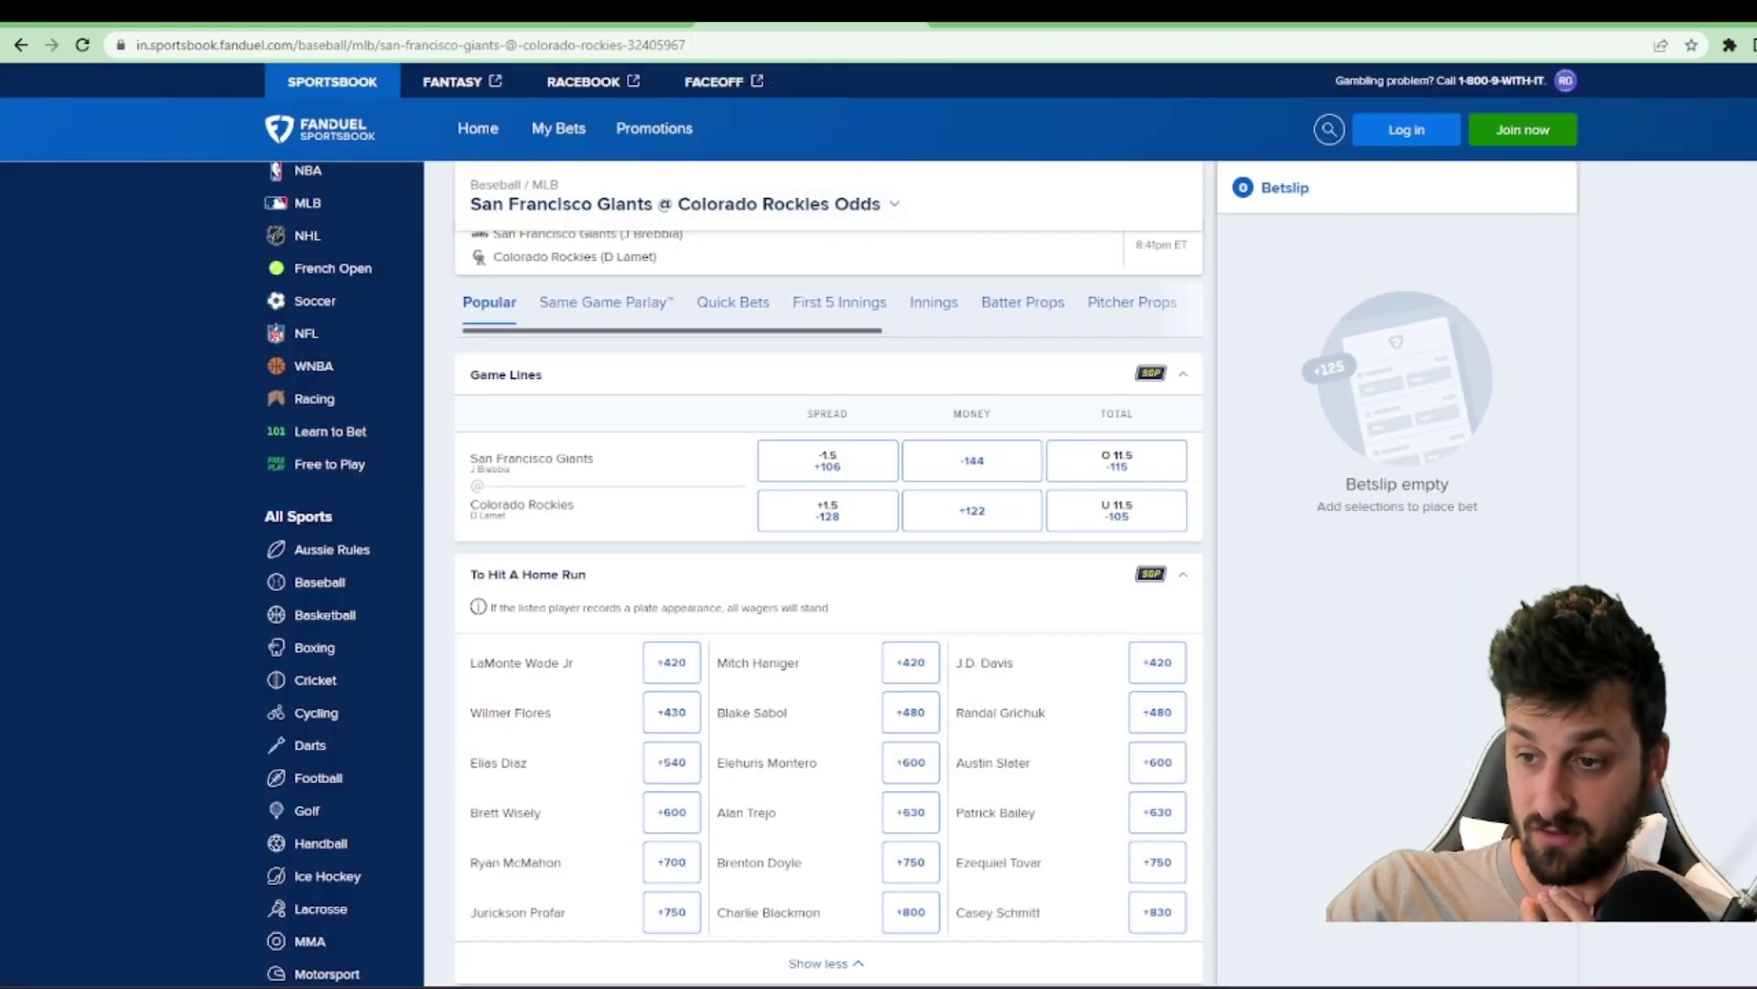
click(895, 203)
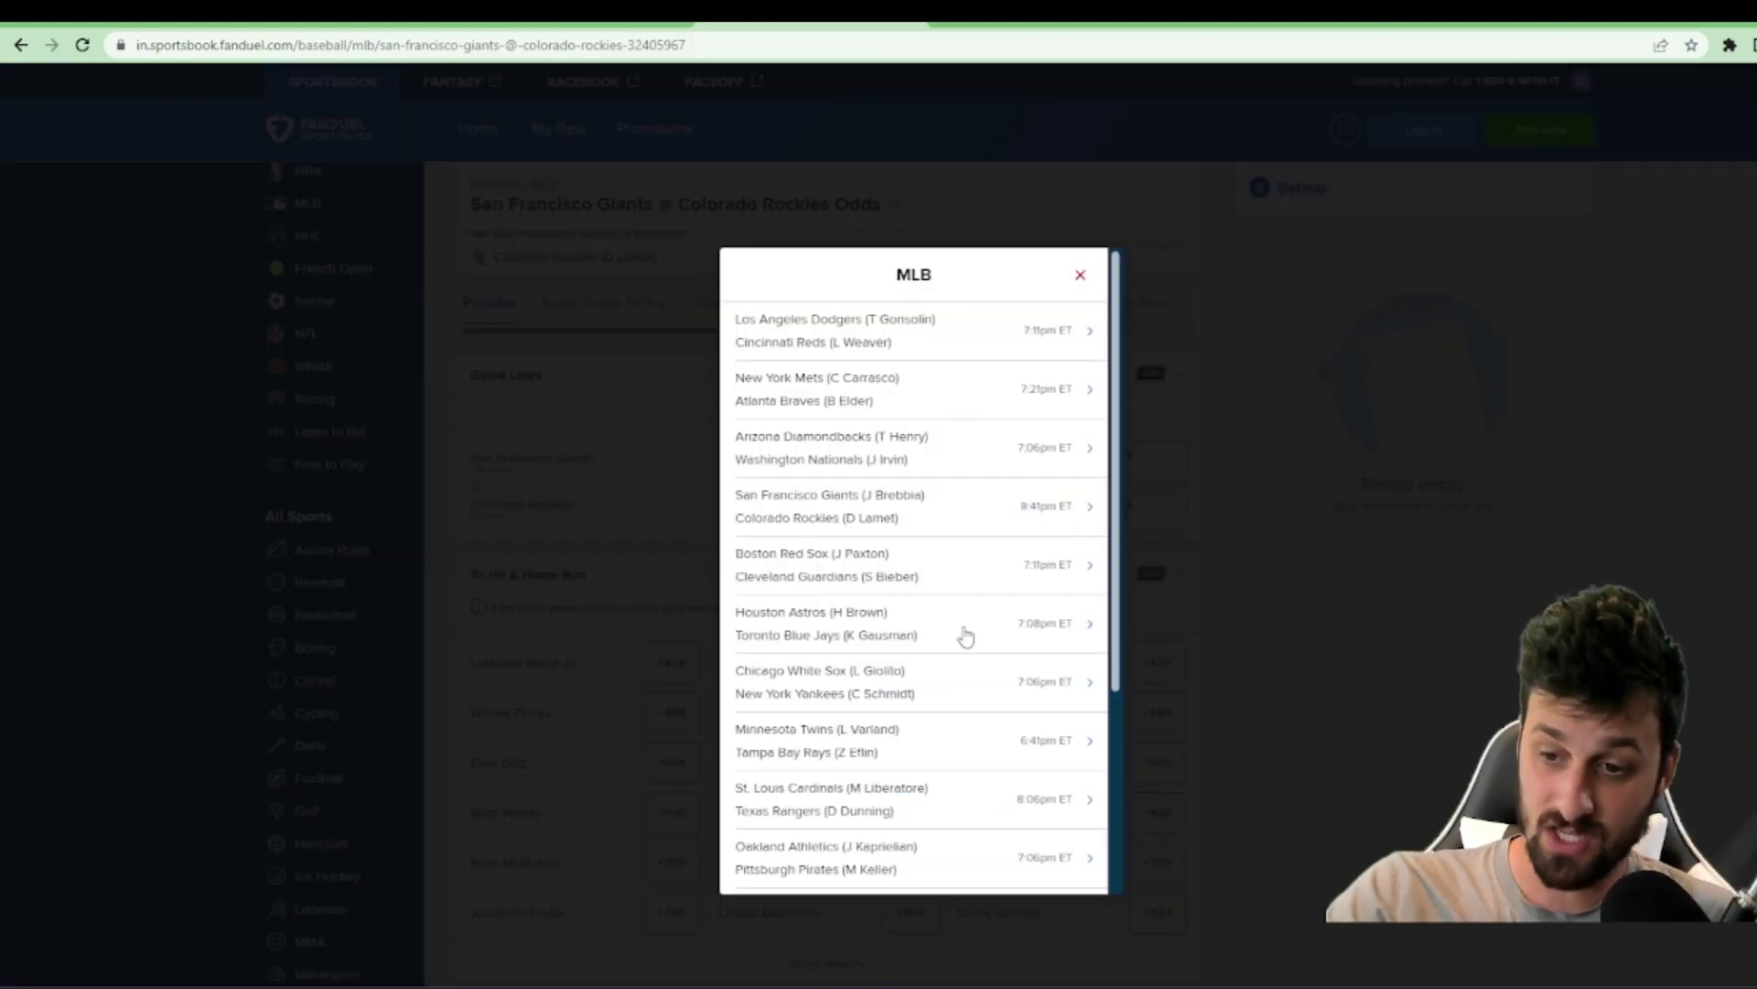
scroll(961, 686, down, 3)
scroll(907, 810, down, 2)
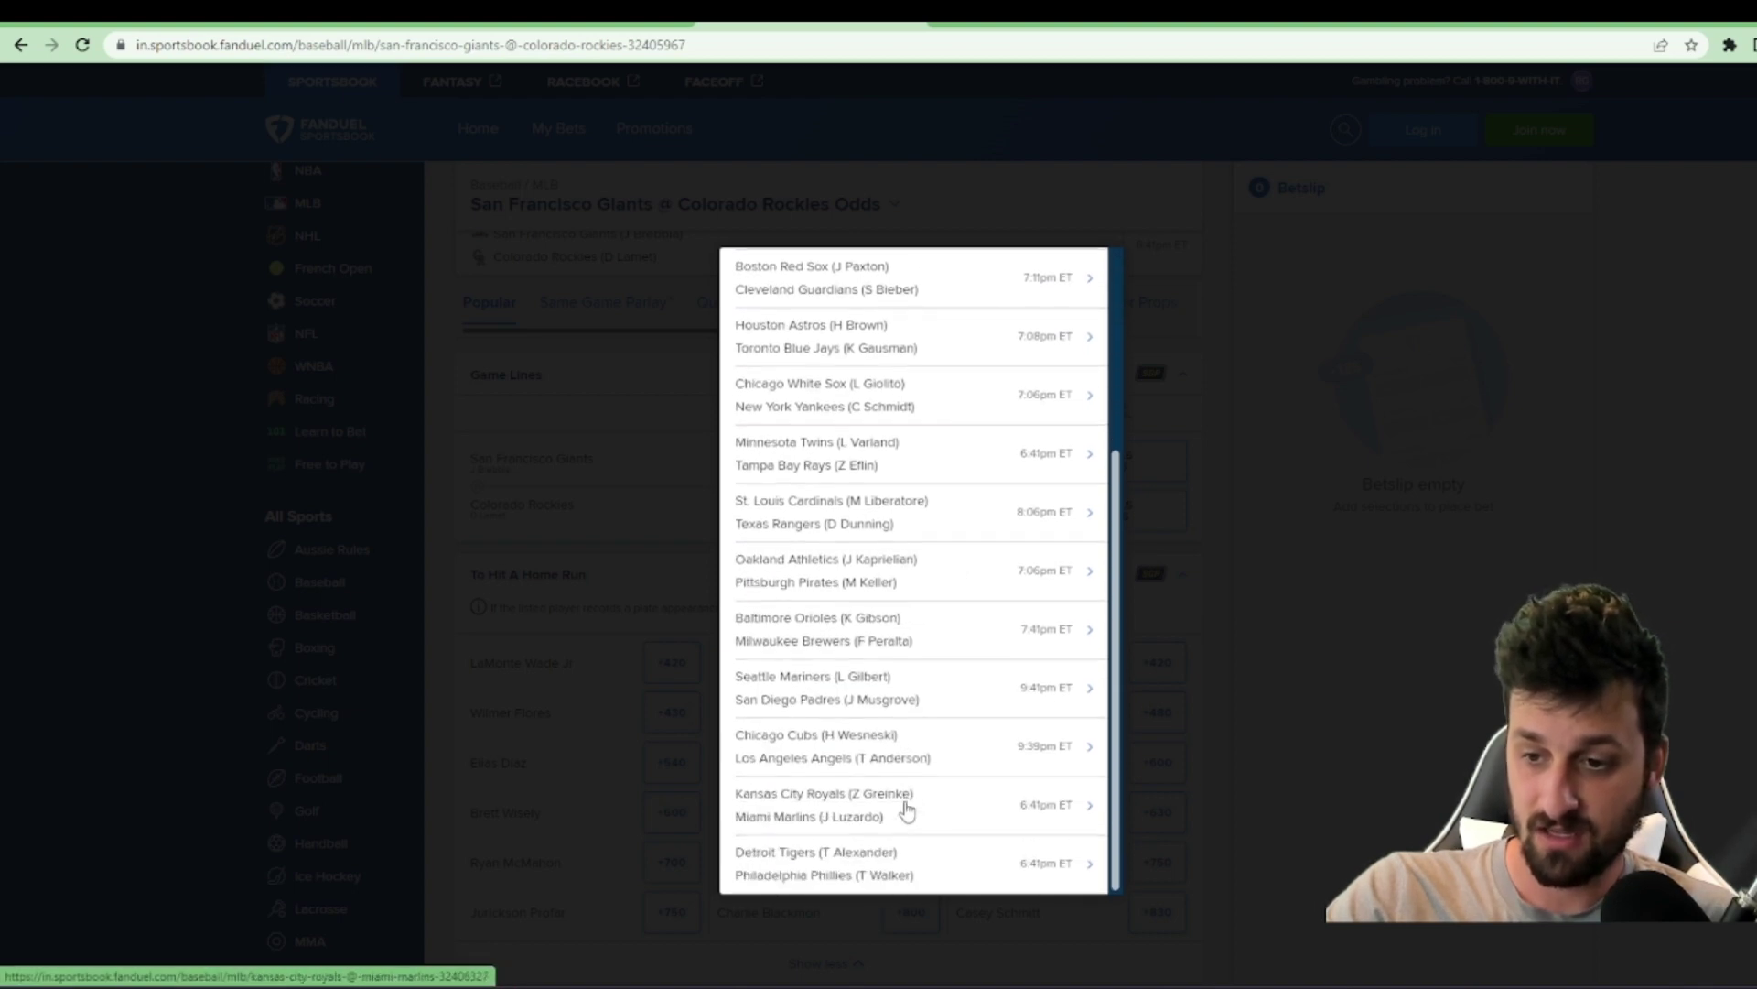
click(865, 695)
click(616, 769)
scroll(641, 774, down, 2)
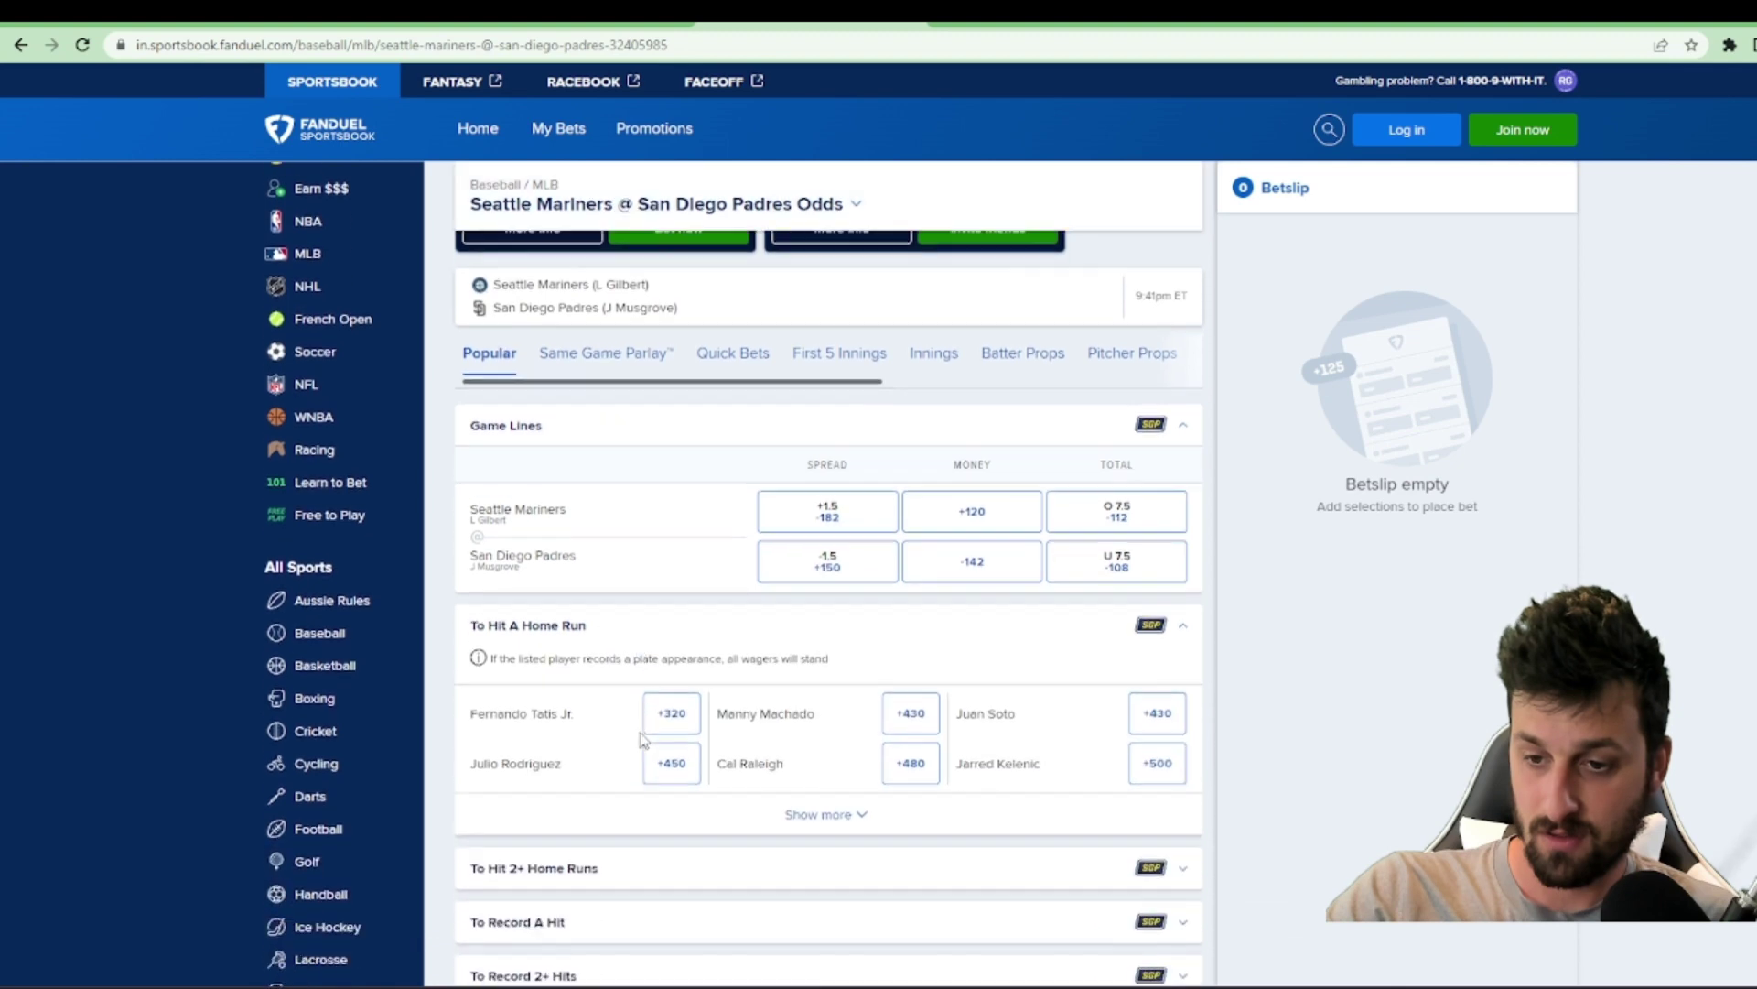
click(677, 774)
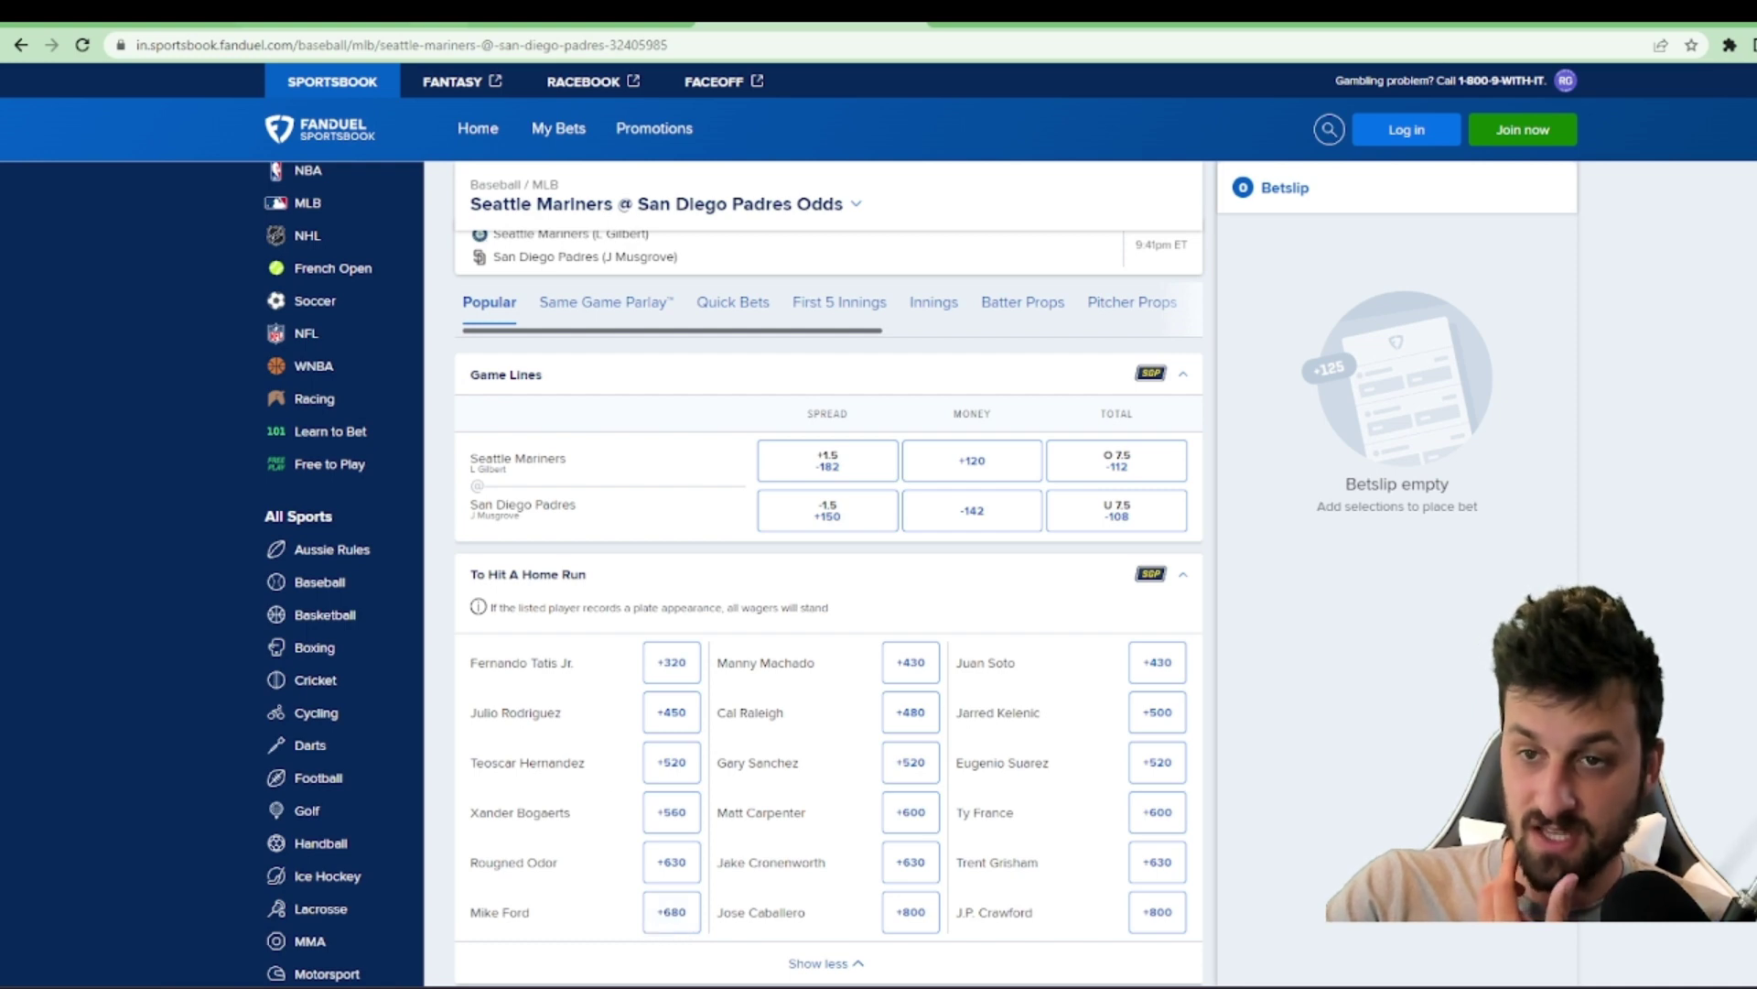
- Switch back to the DINGER TUESDAY sheet, set its zoom to 100%, and bring both columns of games into view
key(ctrl+Tab)
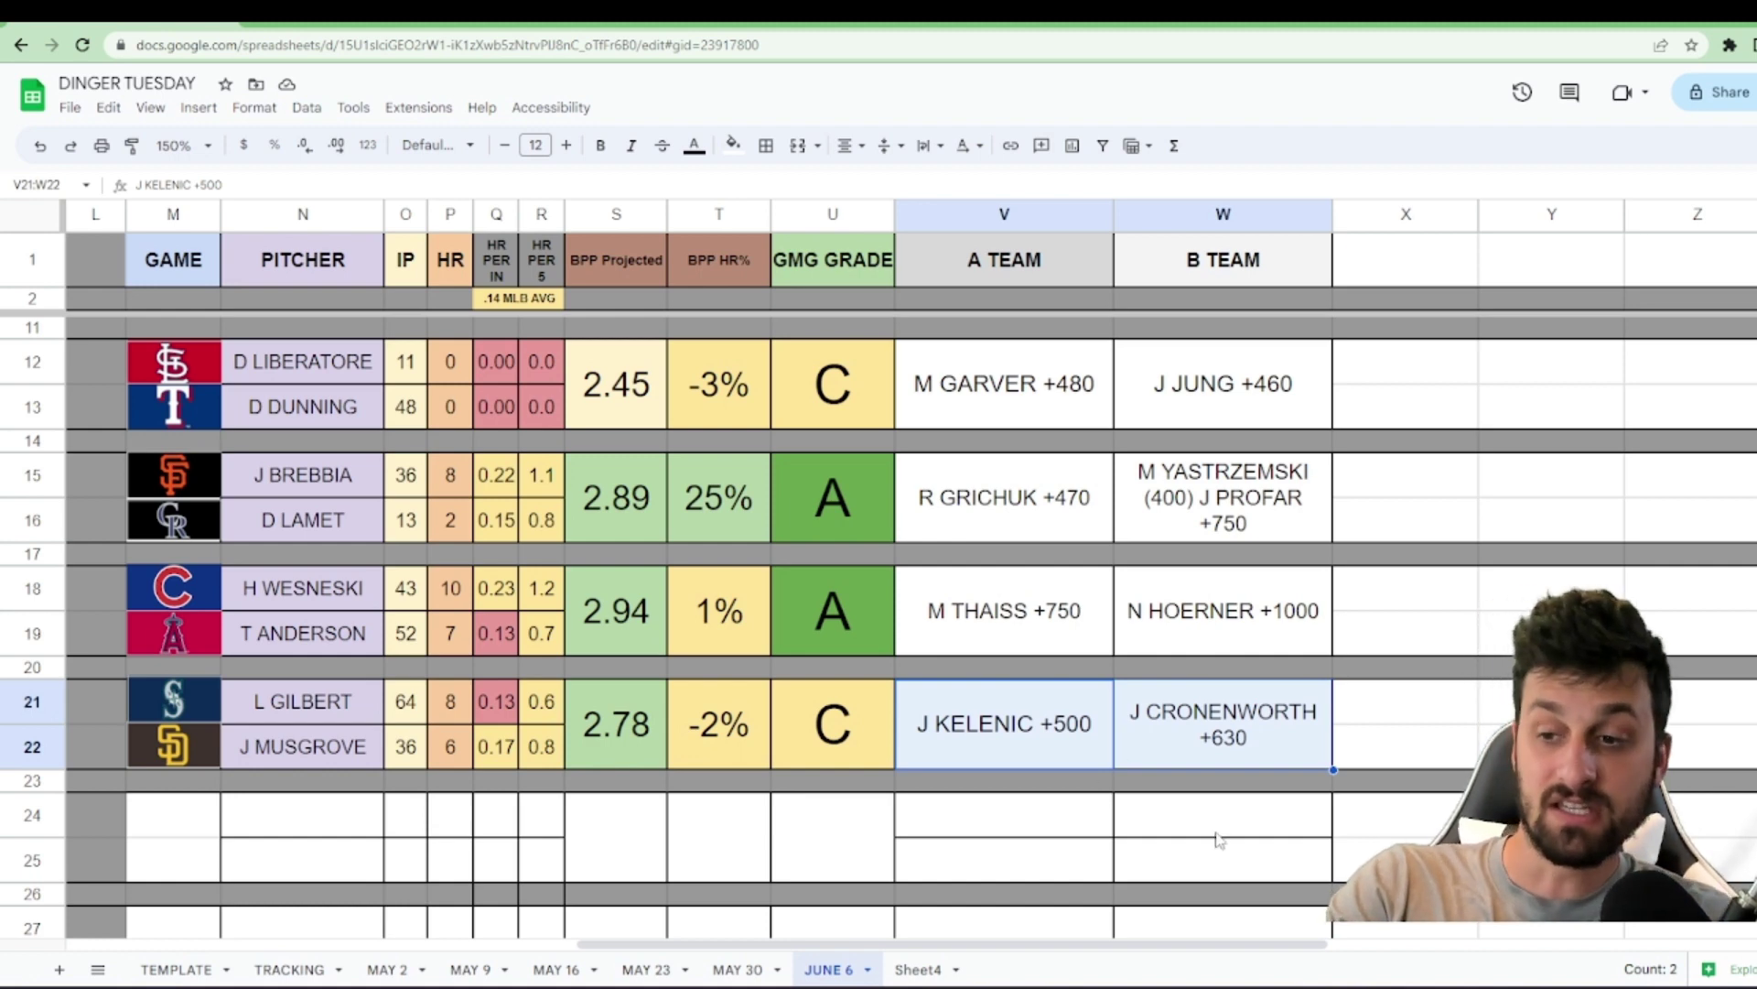
click(205, 147)
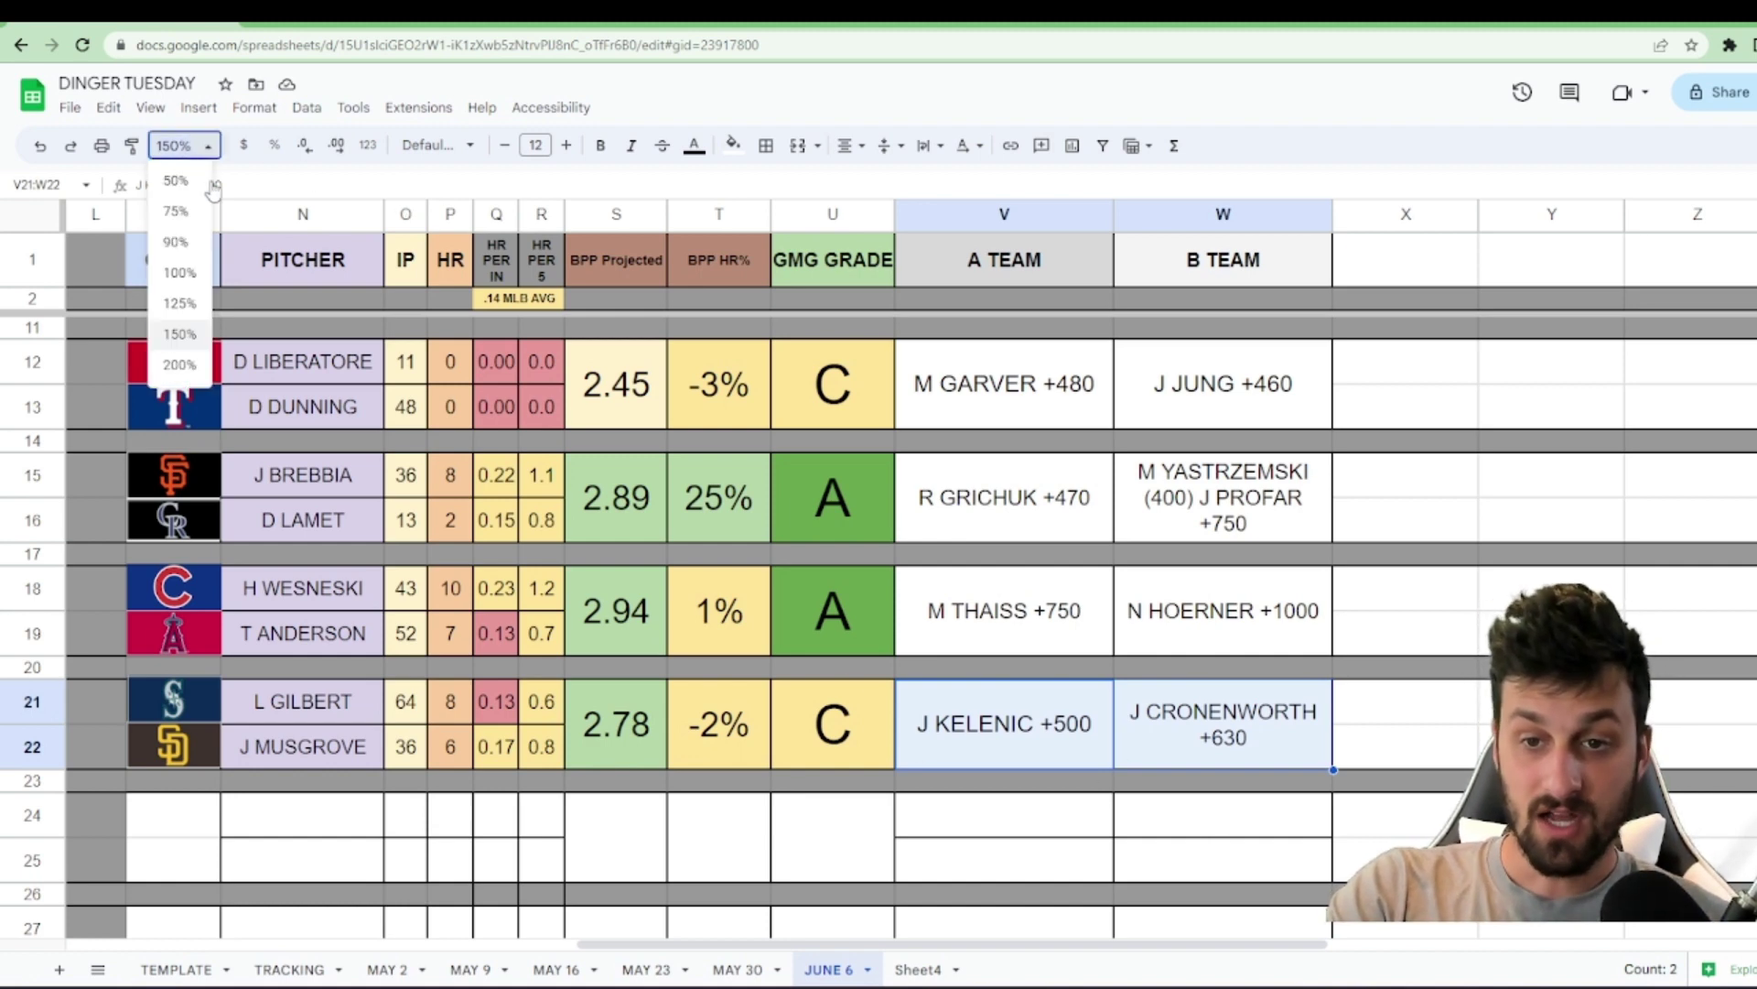
click(180, 273)
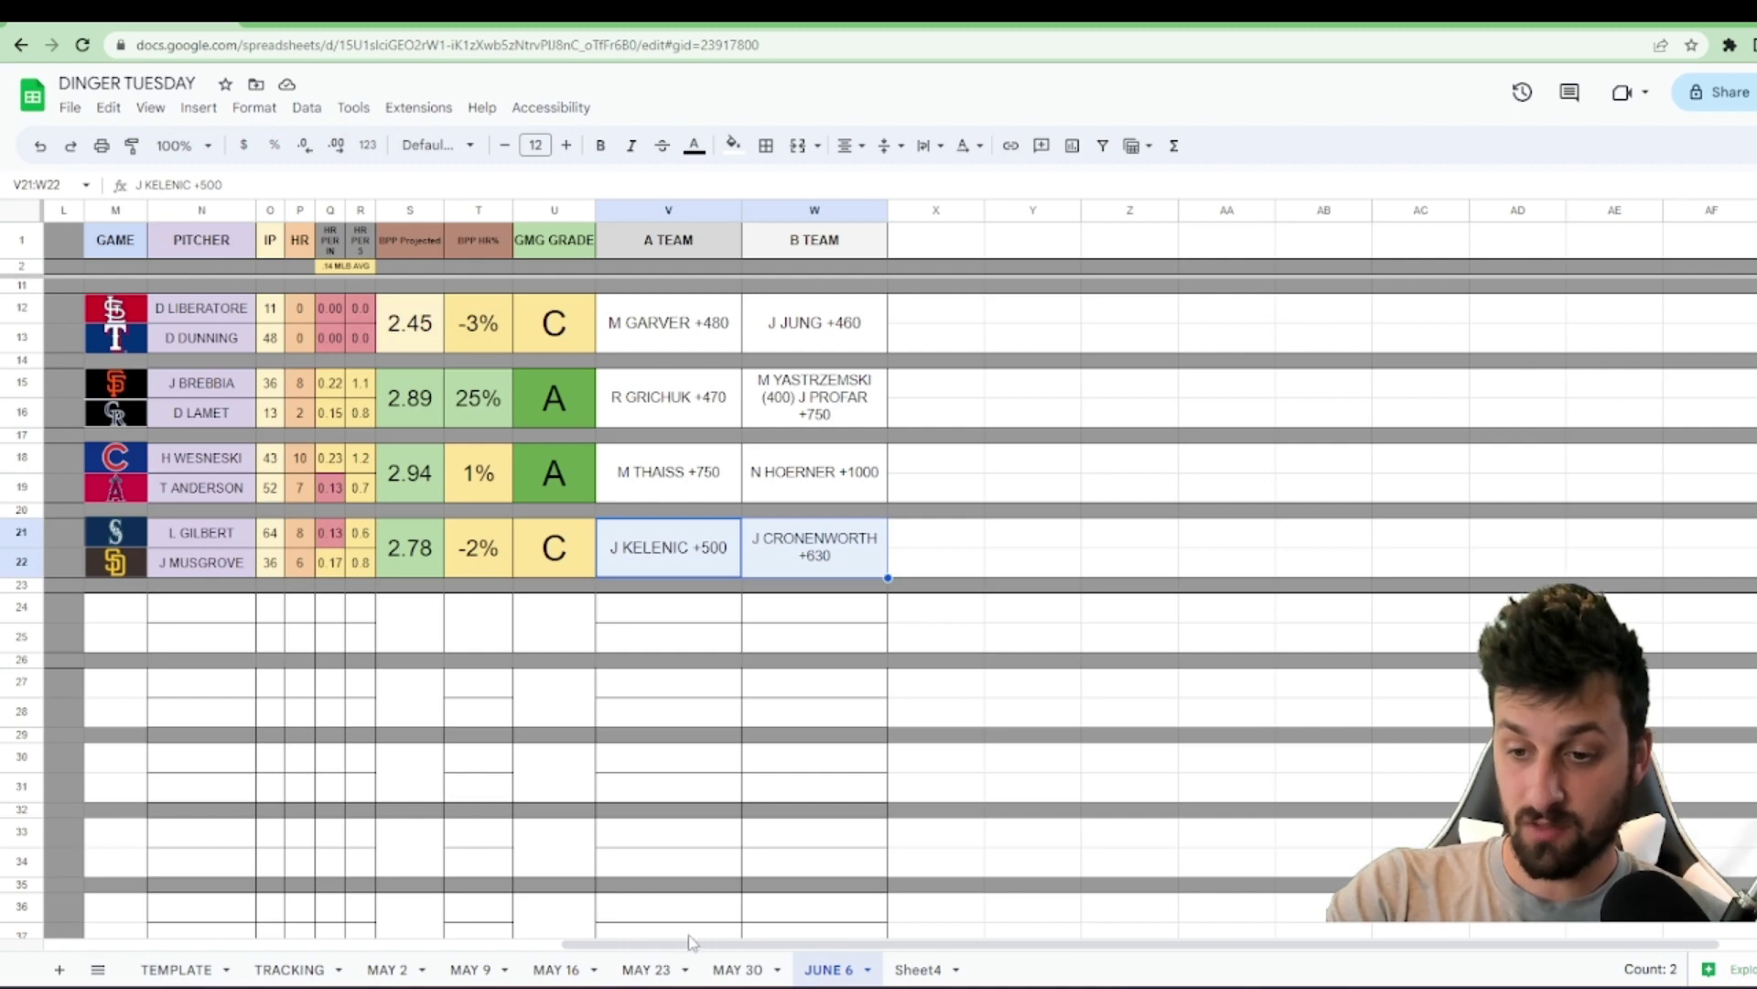
scroll(691, 942, left, 10)
scroll(843, 816, up, 5)
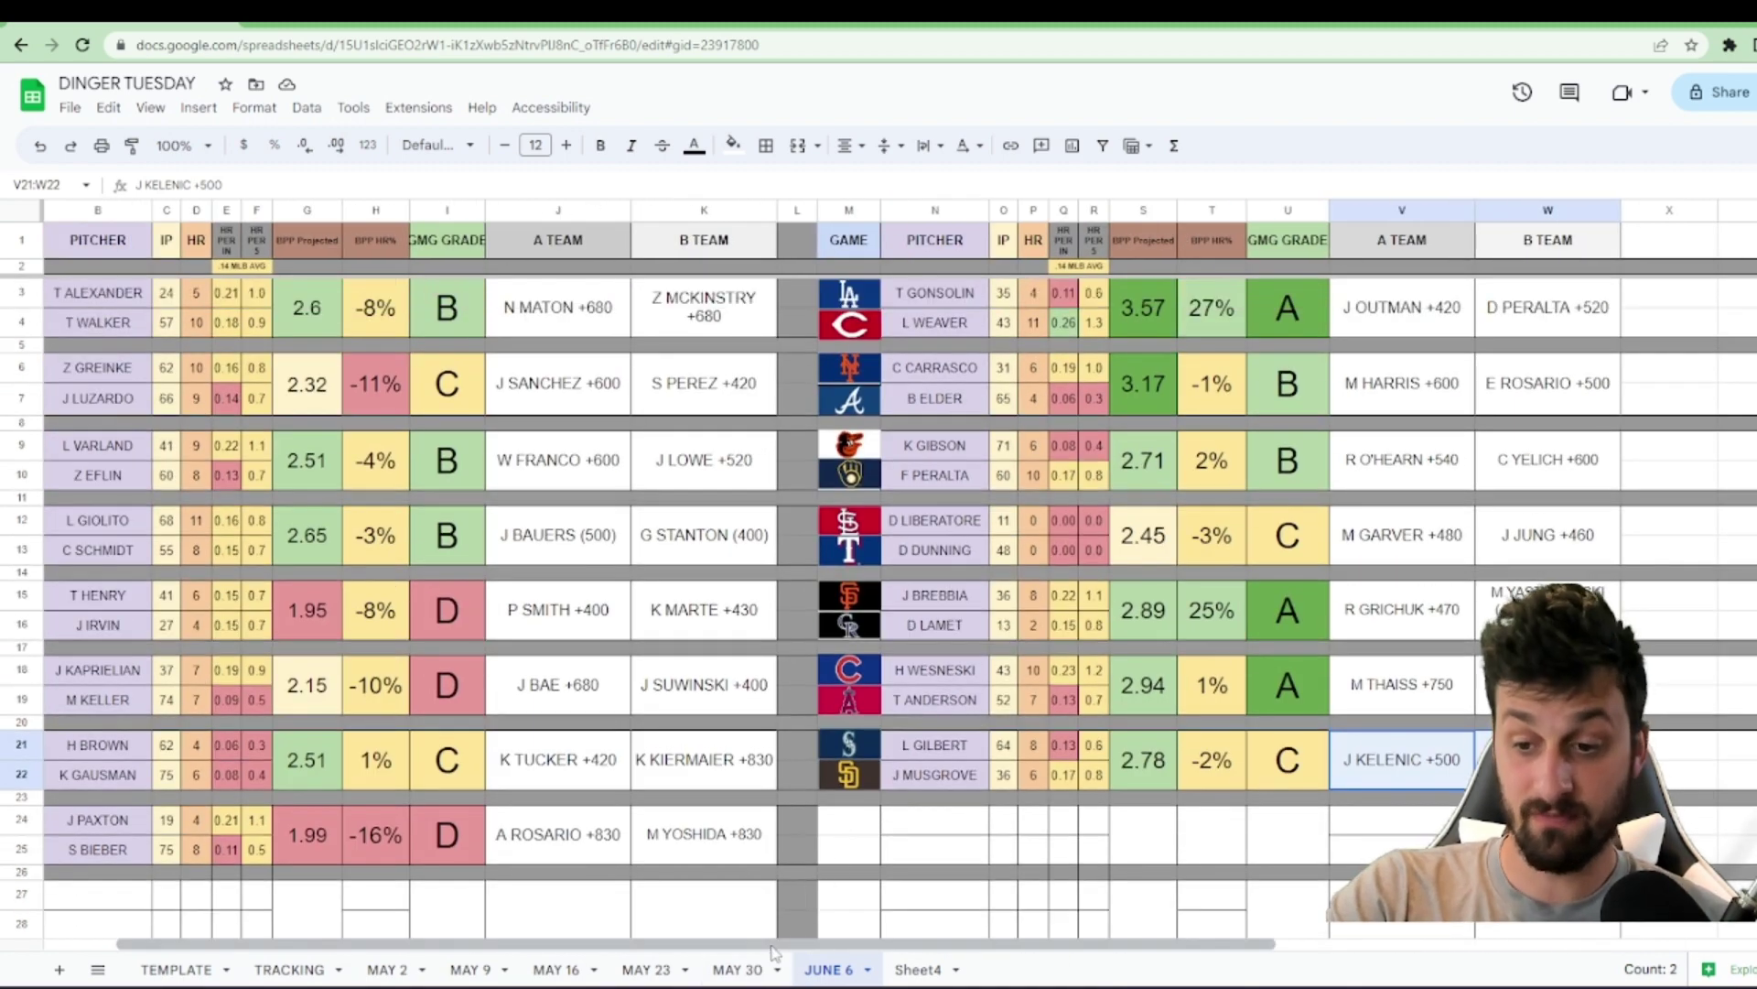
scroll(774, 947, left, 2)
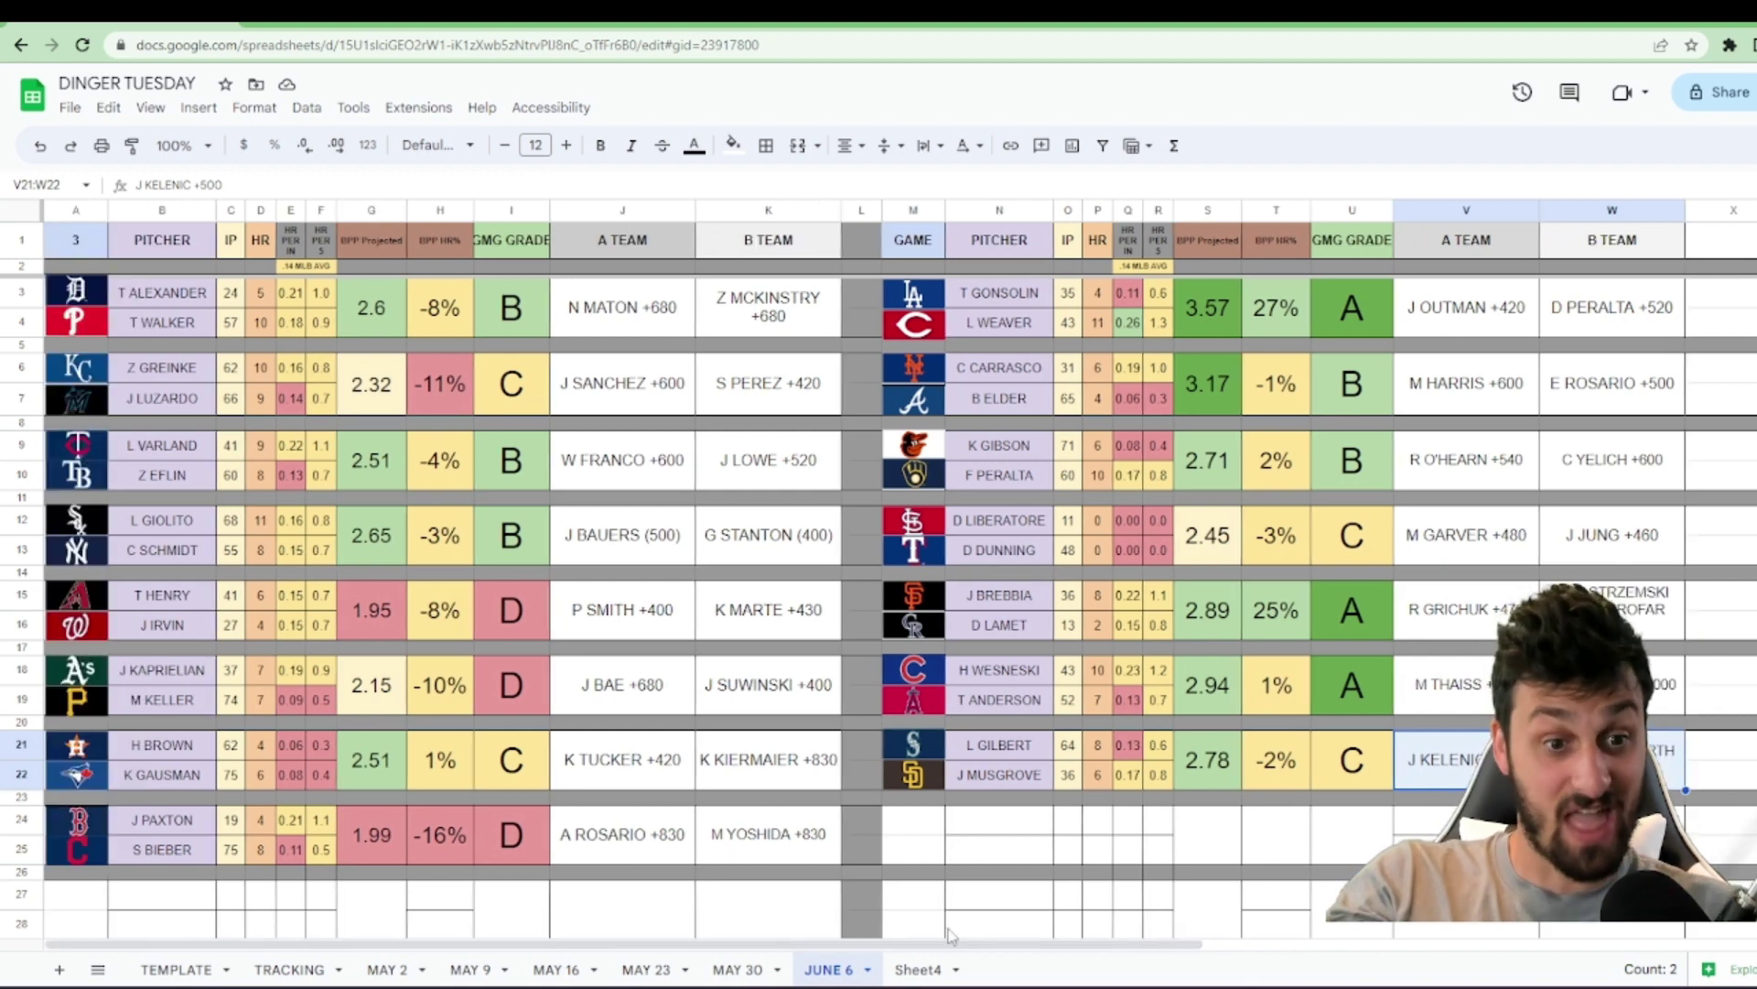